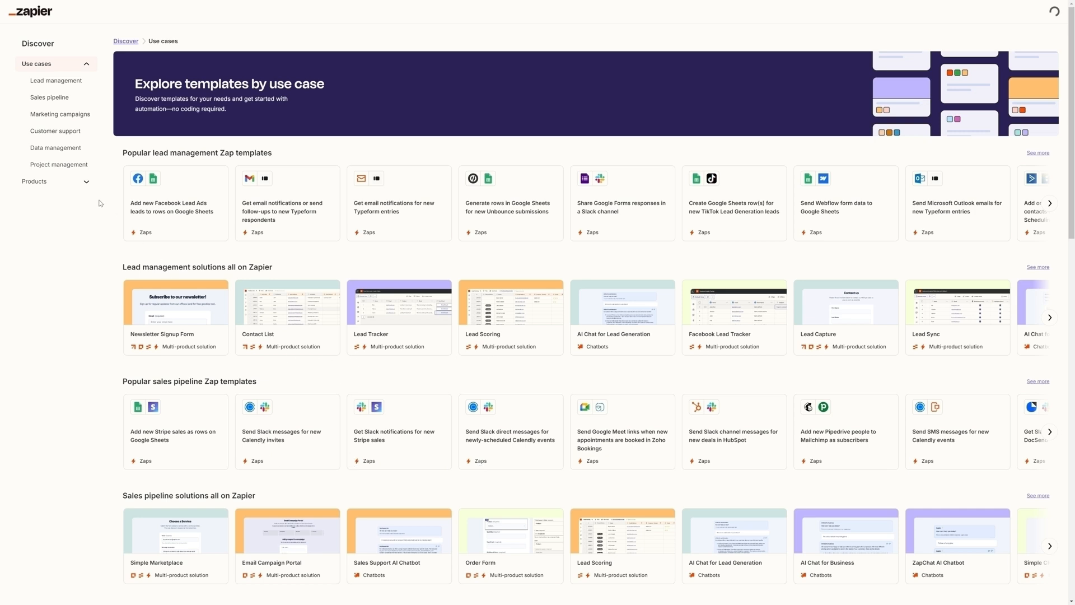
- Go to the Zaps area and open the Demos folder
left_click(41, 135)
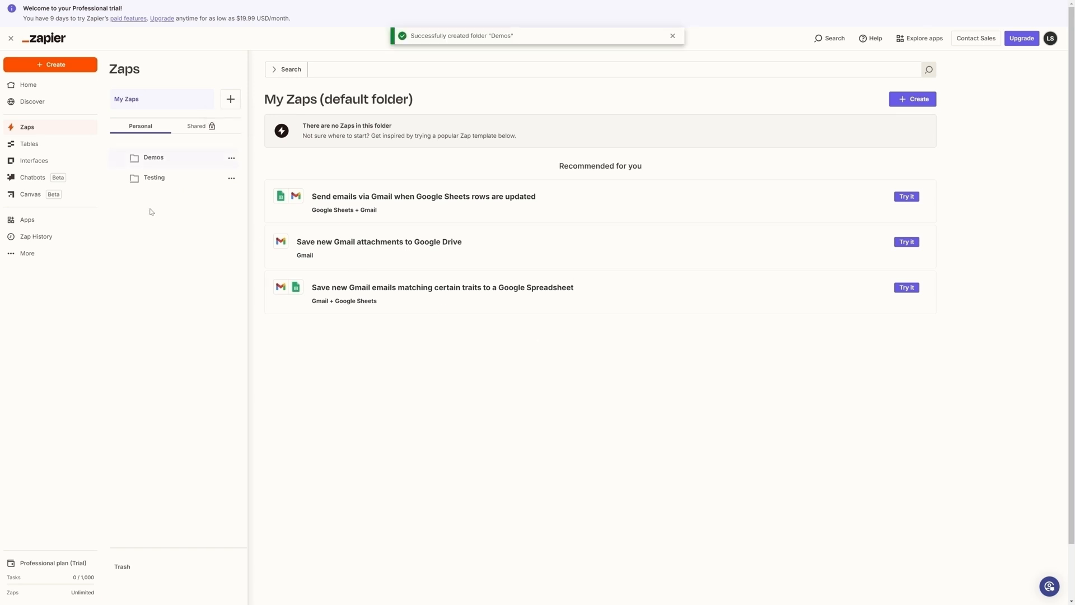
left_click(147, 159)
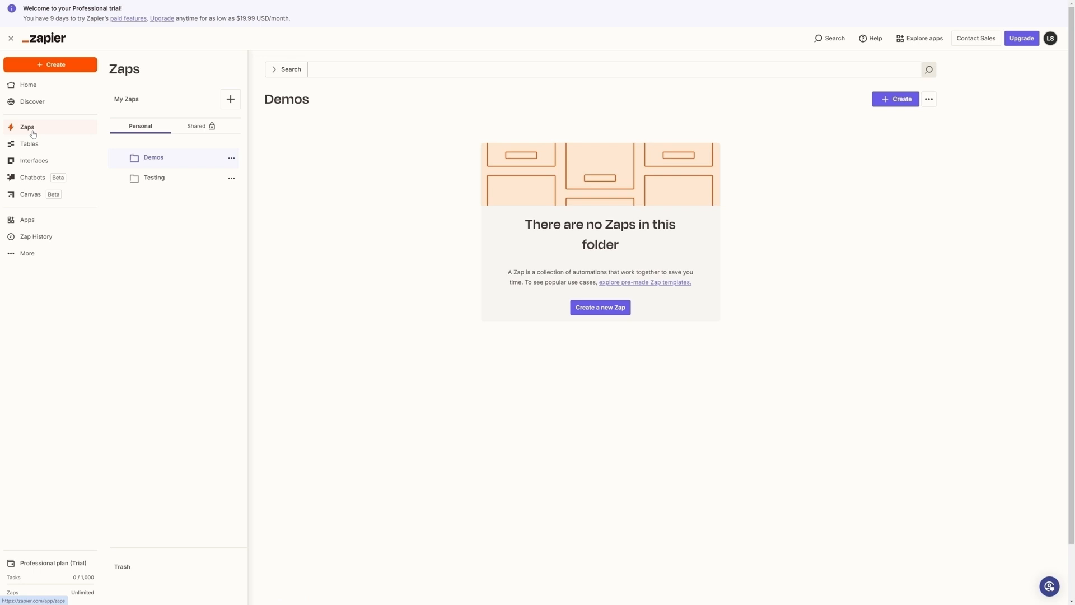
- Preview the suggested Microsoft Teams to Gmail Zap from the home page, inspect its Send Email step, and leave without saving
left_click(35, 91)
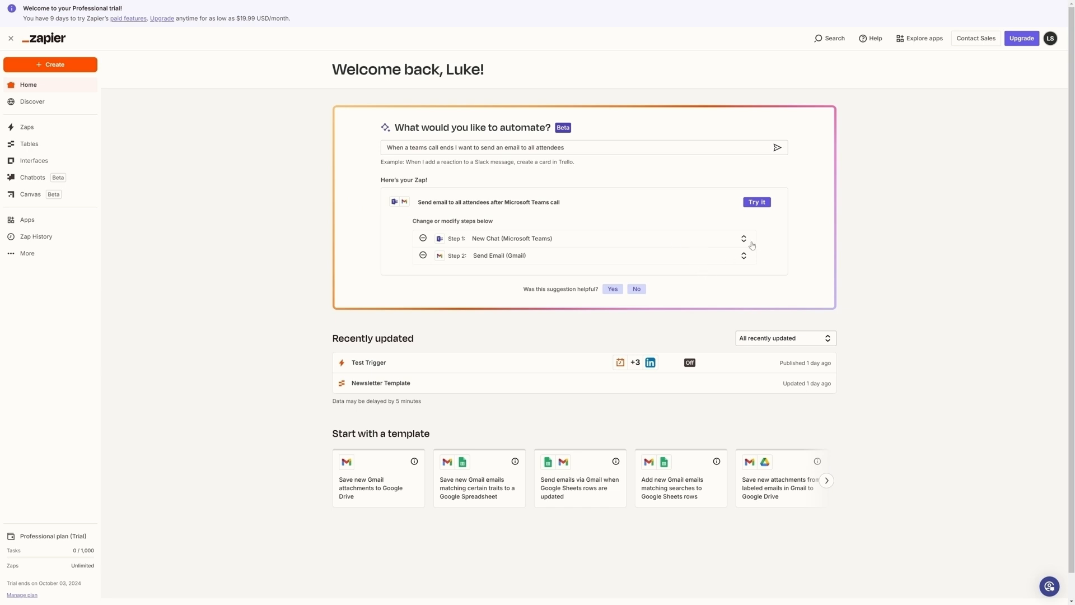
left_click(756, 202)
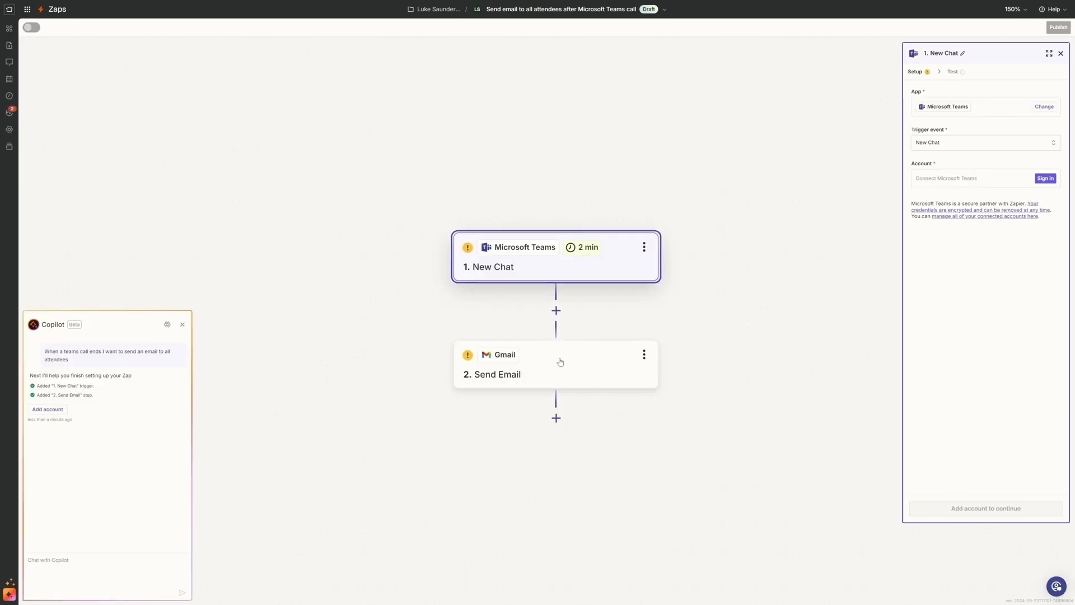
left_click(558, 360)
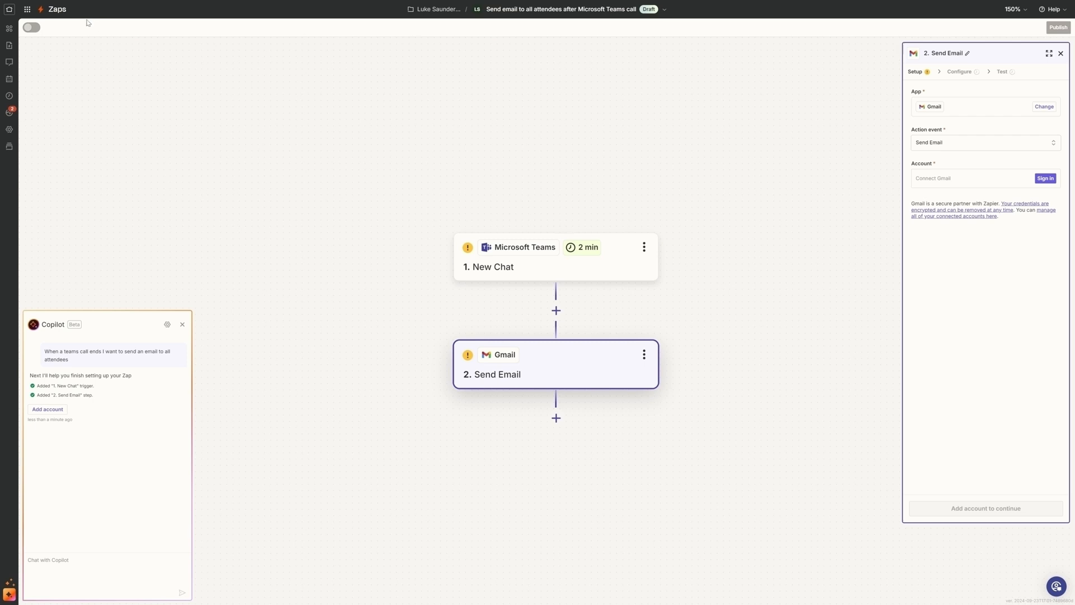
left_click(57, 10)
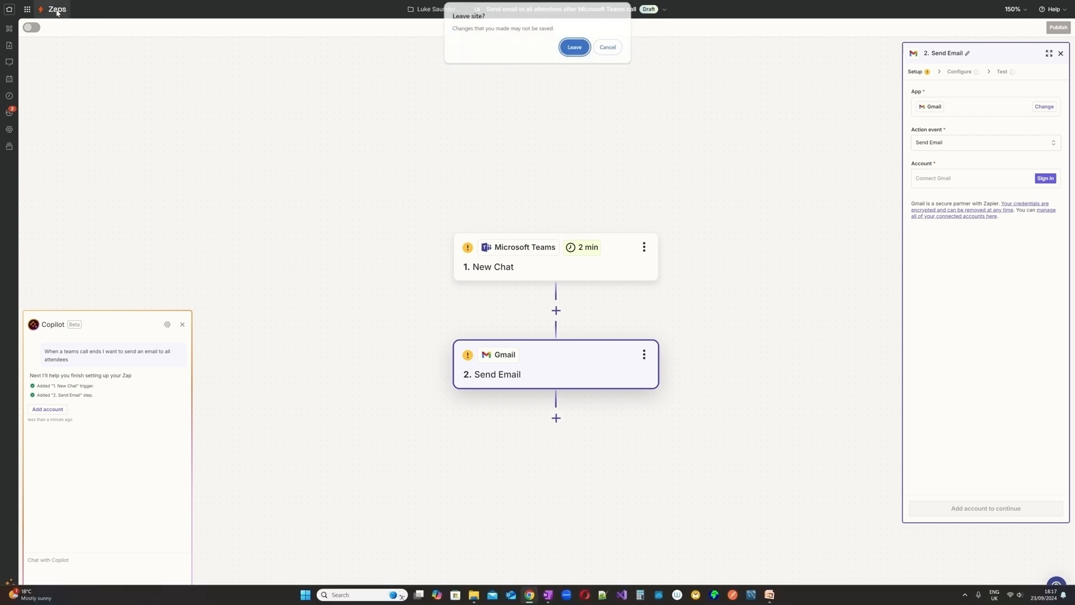
left_click(576, 48)
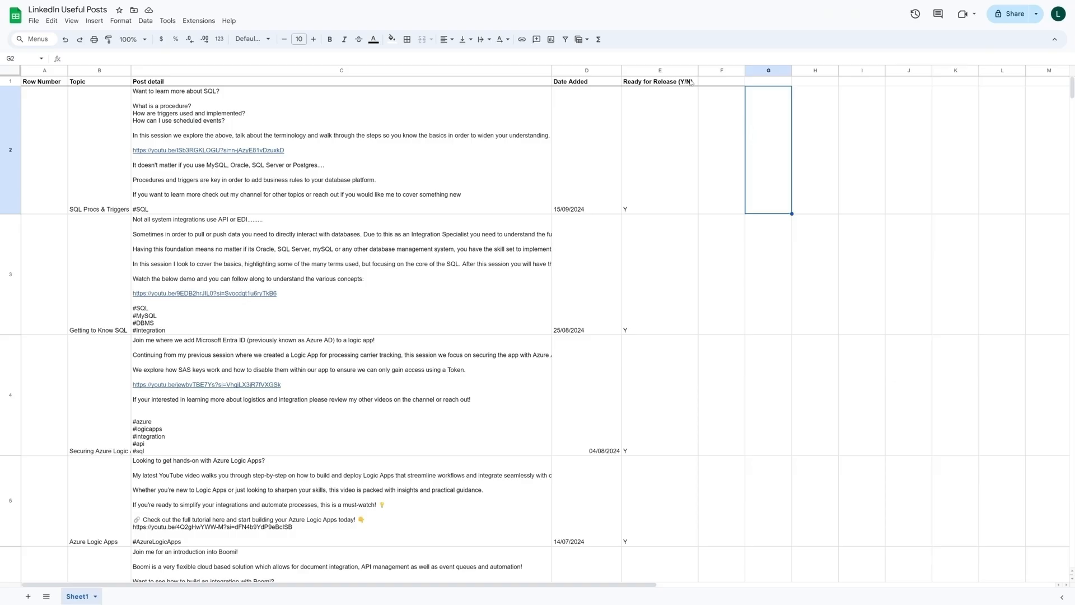
- Review the Topic and Post detail columns of the LinkedIn Useful Posts spreadsheet in Google Sheets
left_click(84, 262)
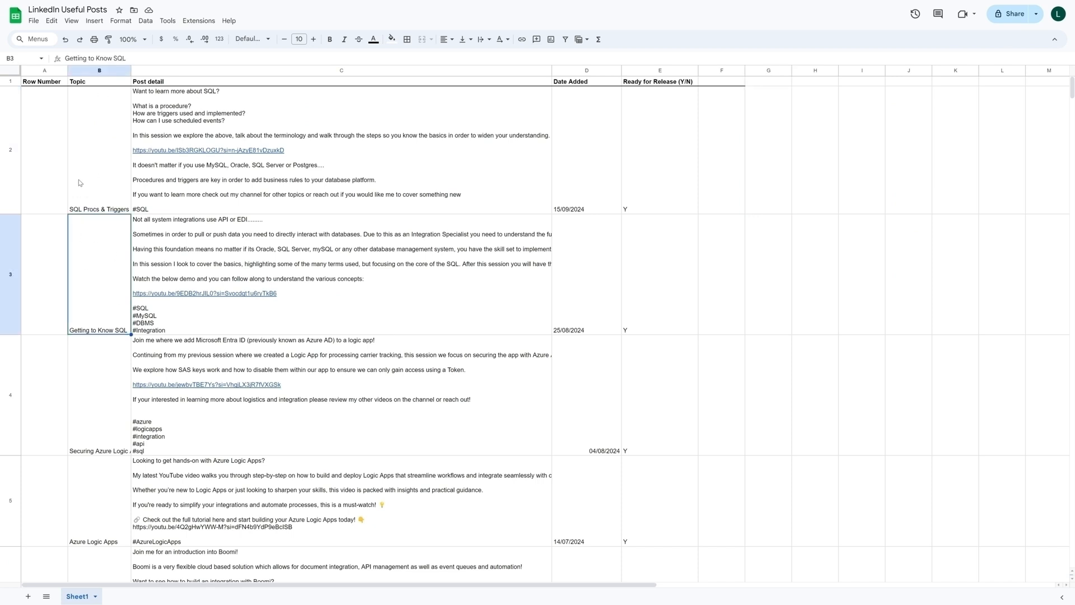
left_click(87, 199)
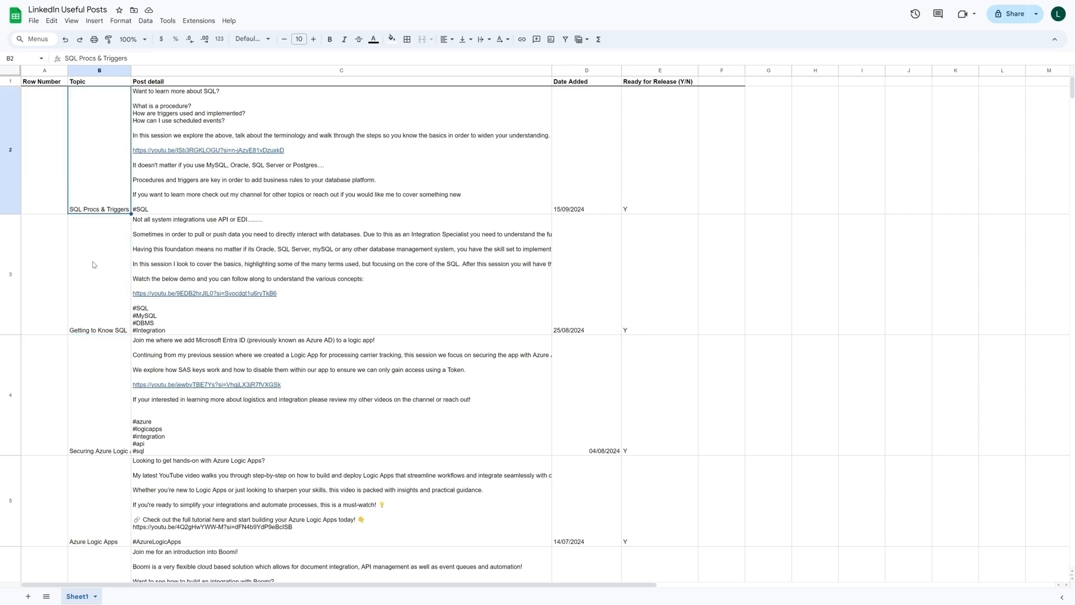
scroll(94, 265, "down", 3)
left_click(99, 330)
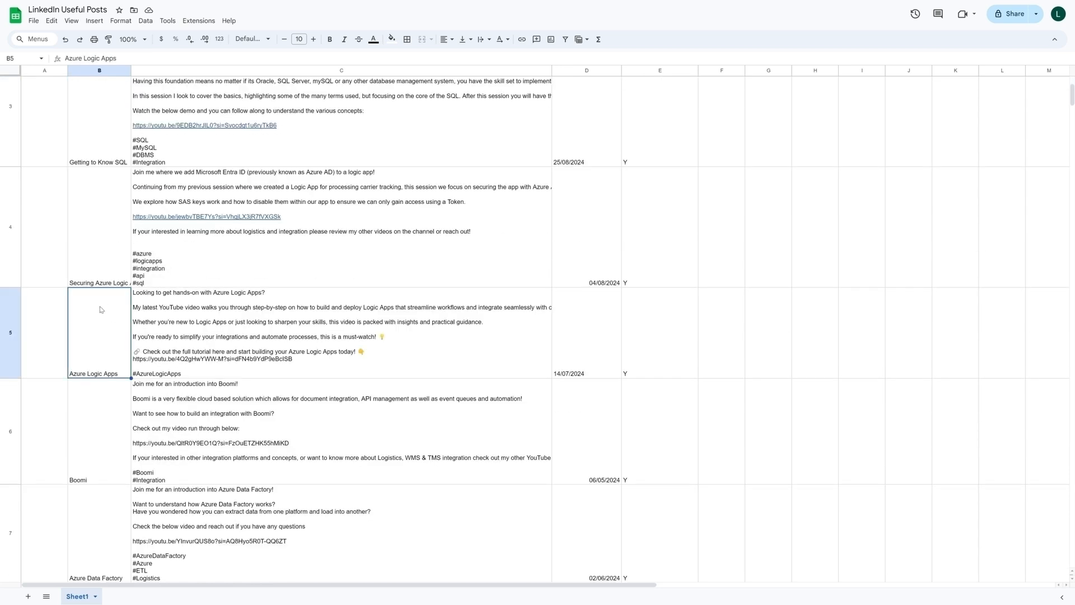
scroll(101, 327, "down", 1)
left_click(98, 371)
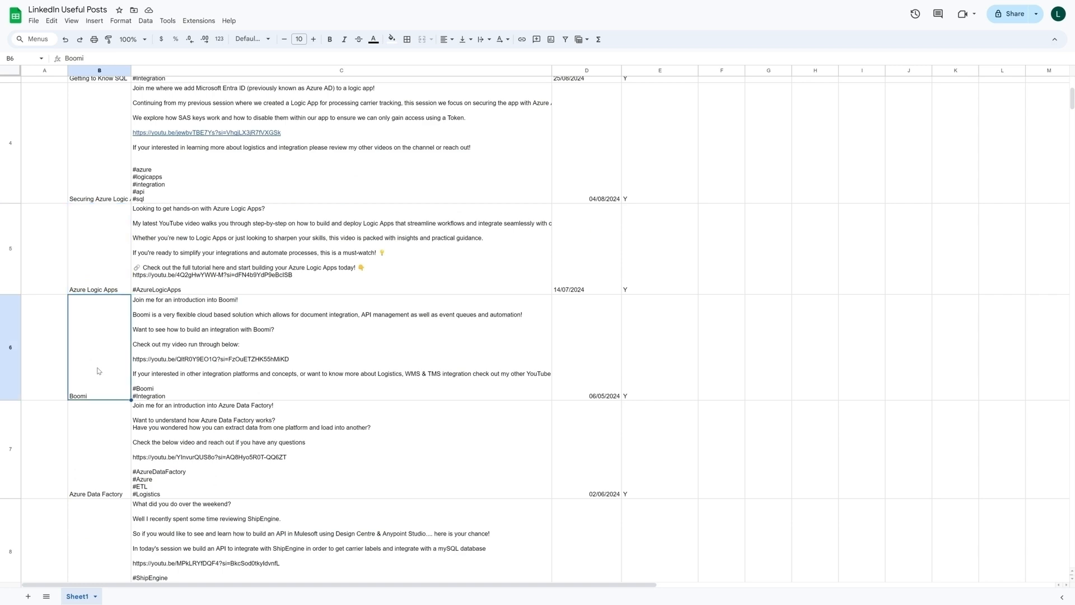
scroll(98, 371, "up", 5)
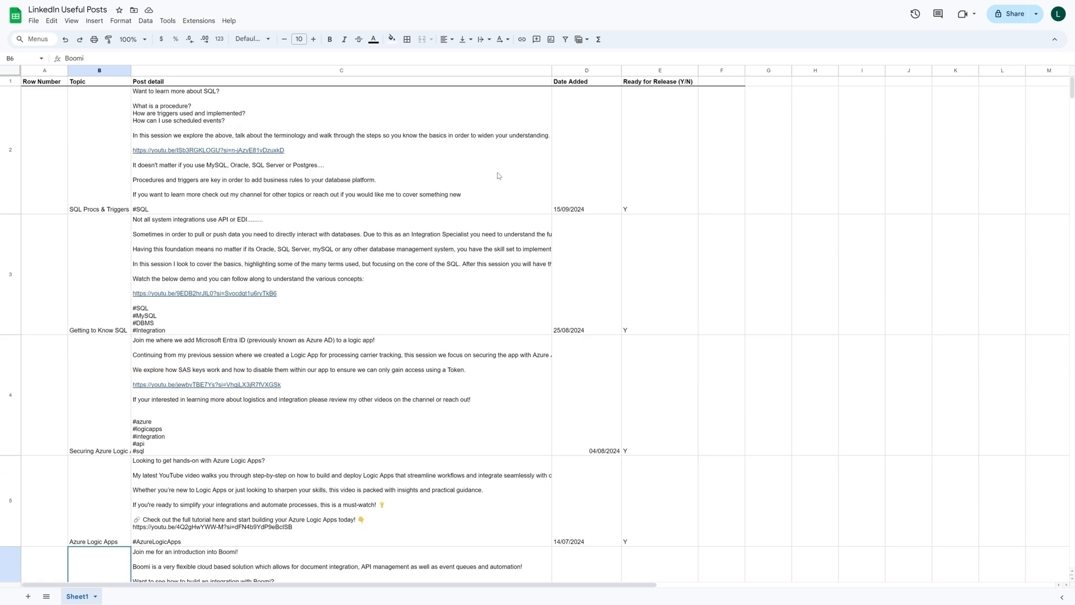
scroll(469, 413, "down", 1)
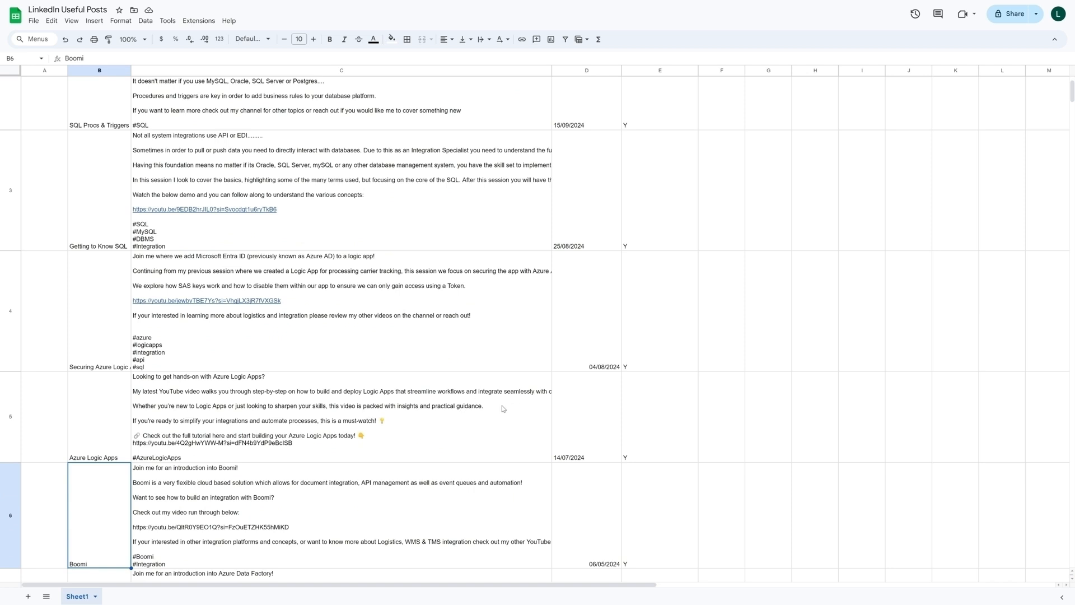
scroll(507, 399, "up", 1)
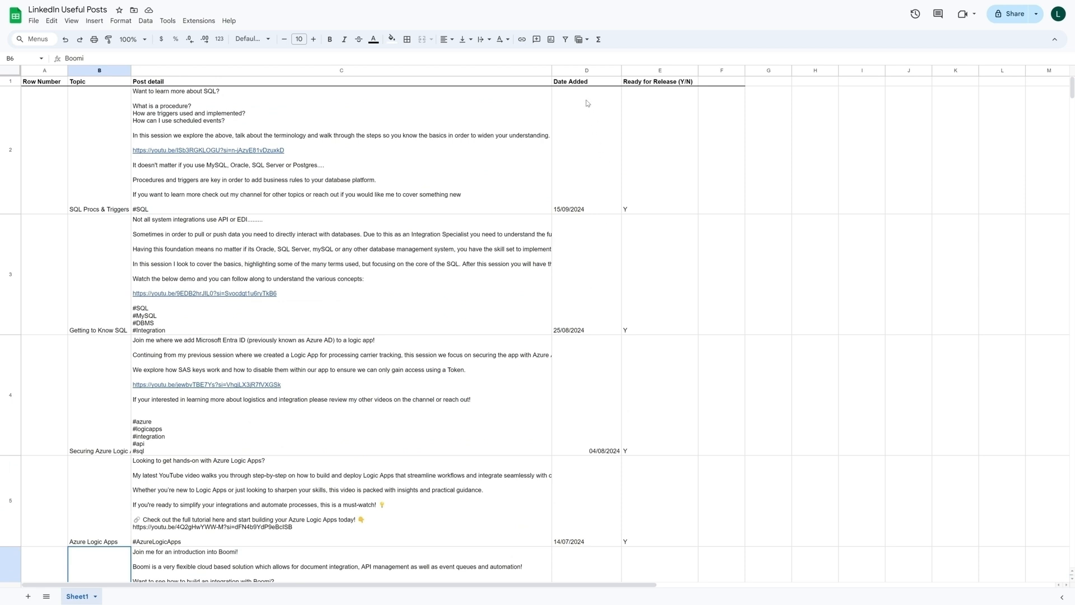
- Examine the Date Added and Ready for Release (Y/N) columns down to the last filled row
left_click(588, 288)
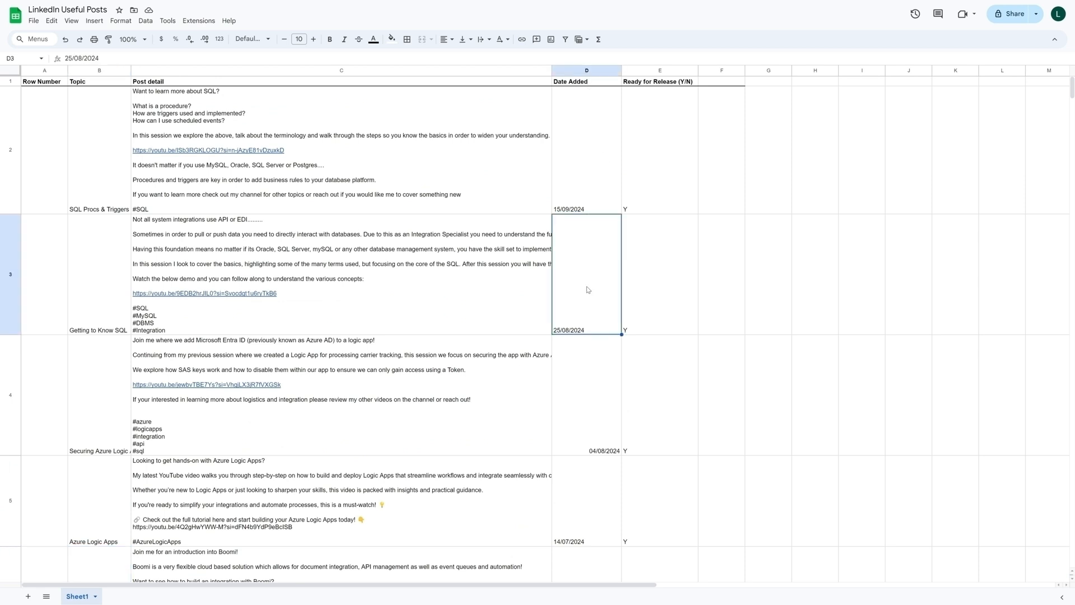
left_click(595, 373)
left_click(595, 323)
left_click(589, 185)
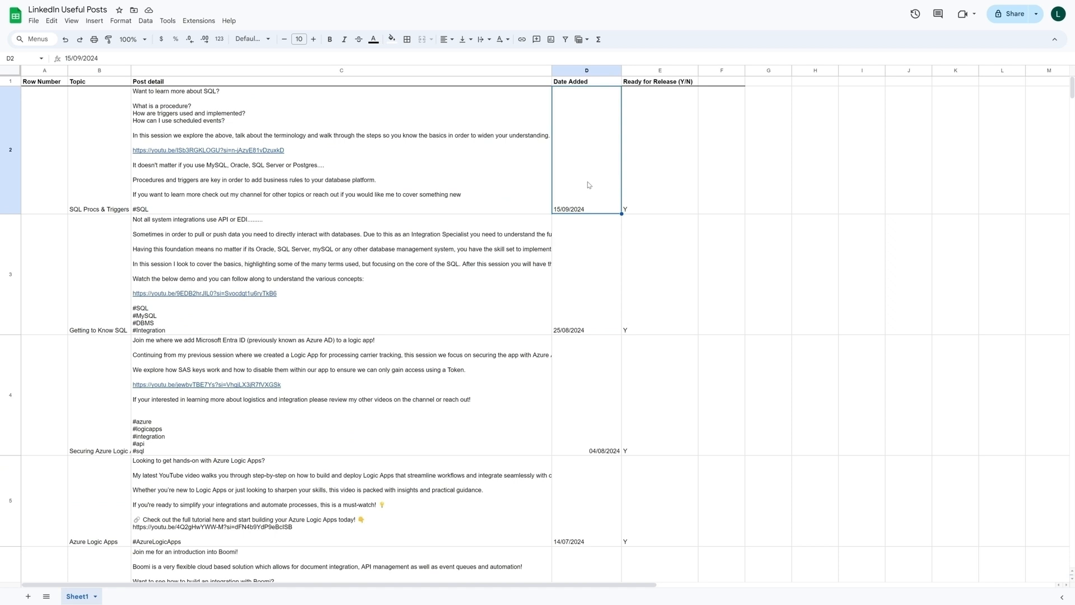
left_click(667, 121)
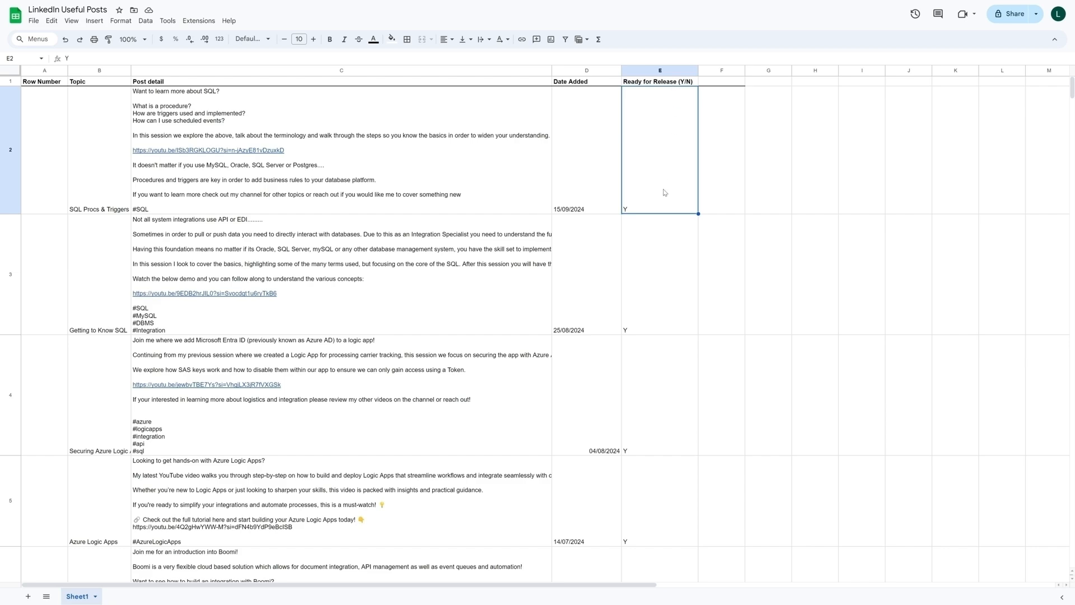
scroll(664, 192, "down", 5)
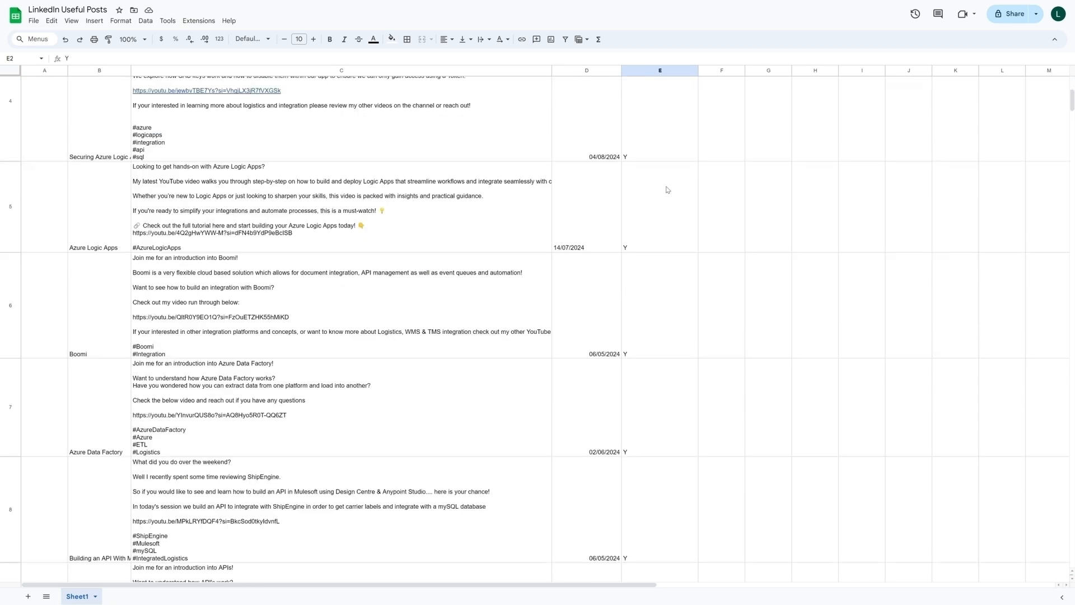
scroll(670, 178, "down", 7)
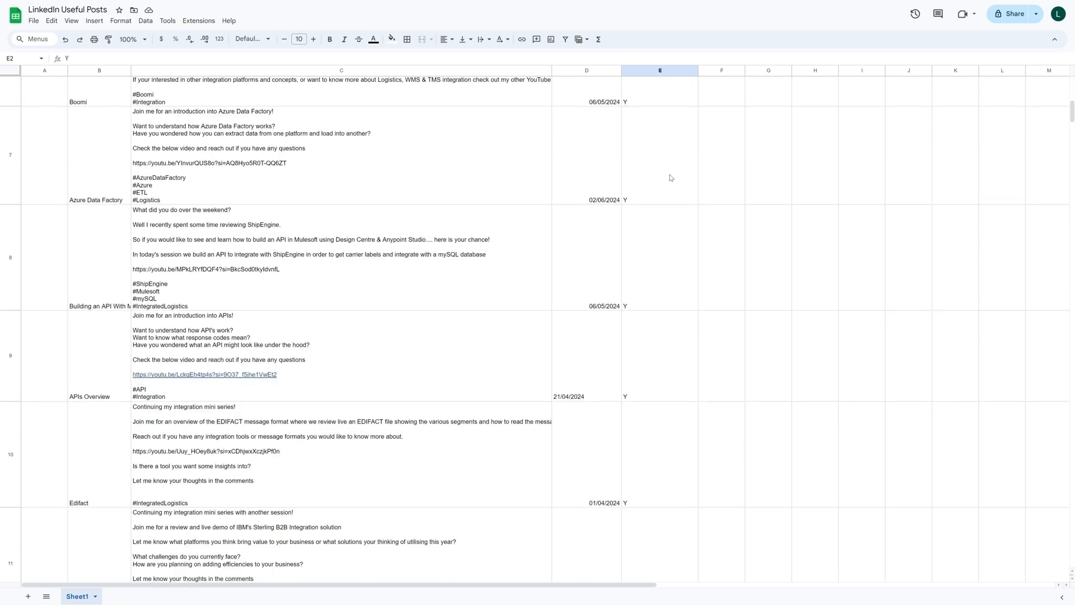
scroll(670, 178, "down", 8)
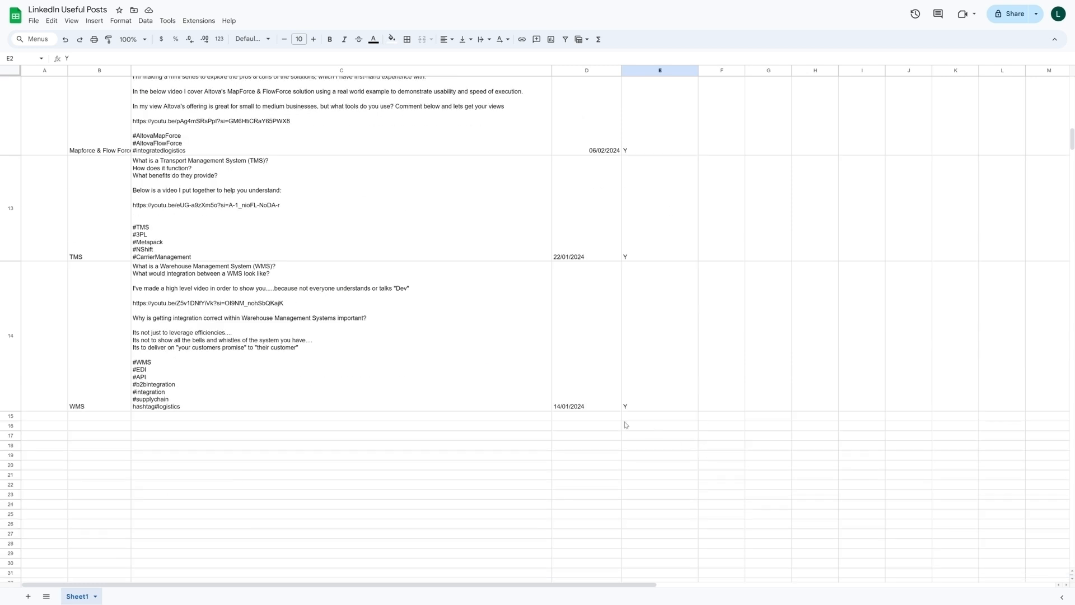
- Add a sample post in row 15 with the topic "Cleo Platform" and the post detail "details"
left_click_drag(75, 417, 625, 421)
left_click(80, 424)
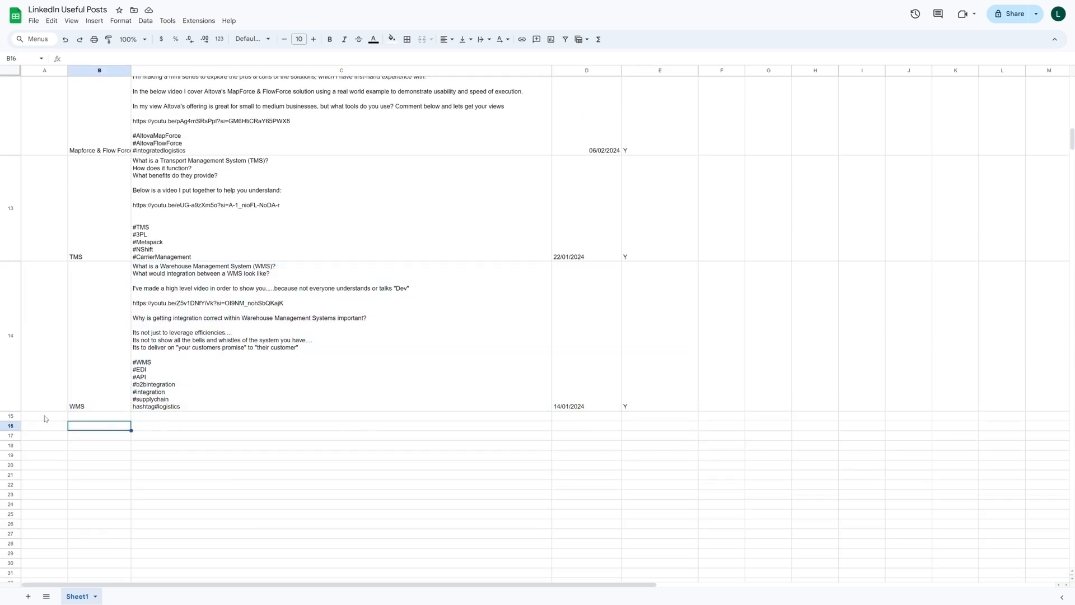
left_click(97, 420)
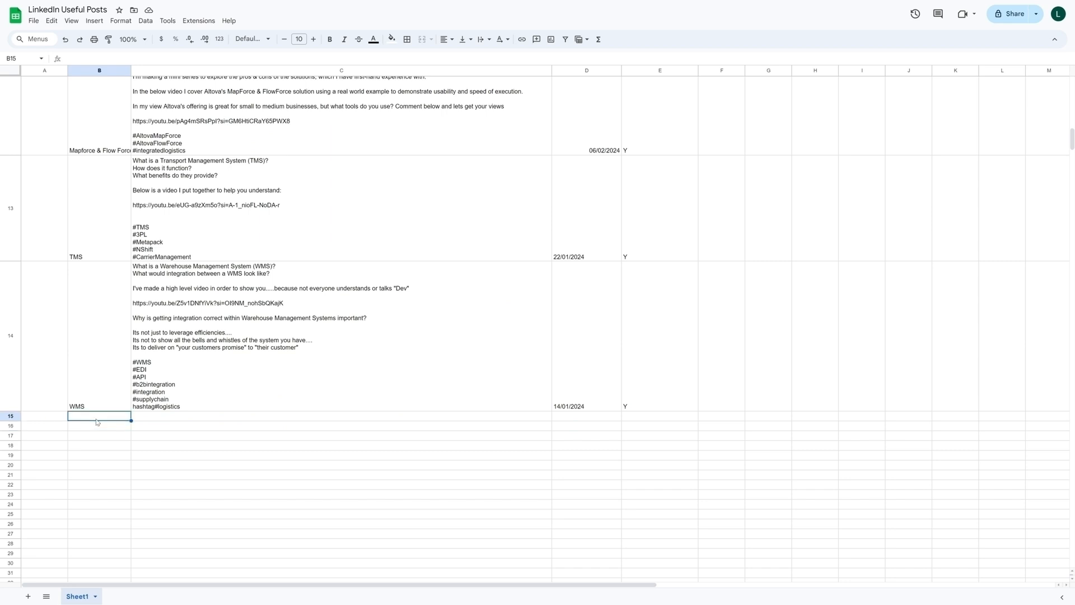
type("C")
type("lr")
type("o Platform")
key("Tab")
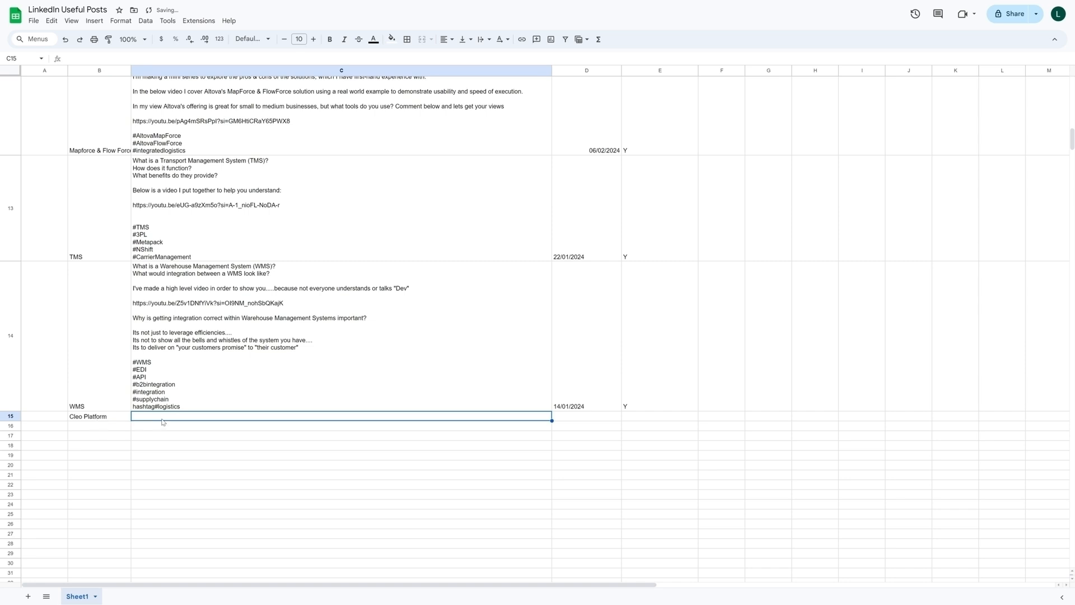
type("details")
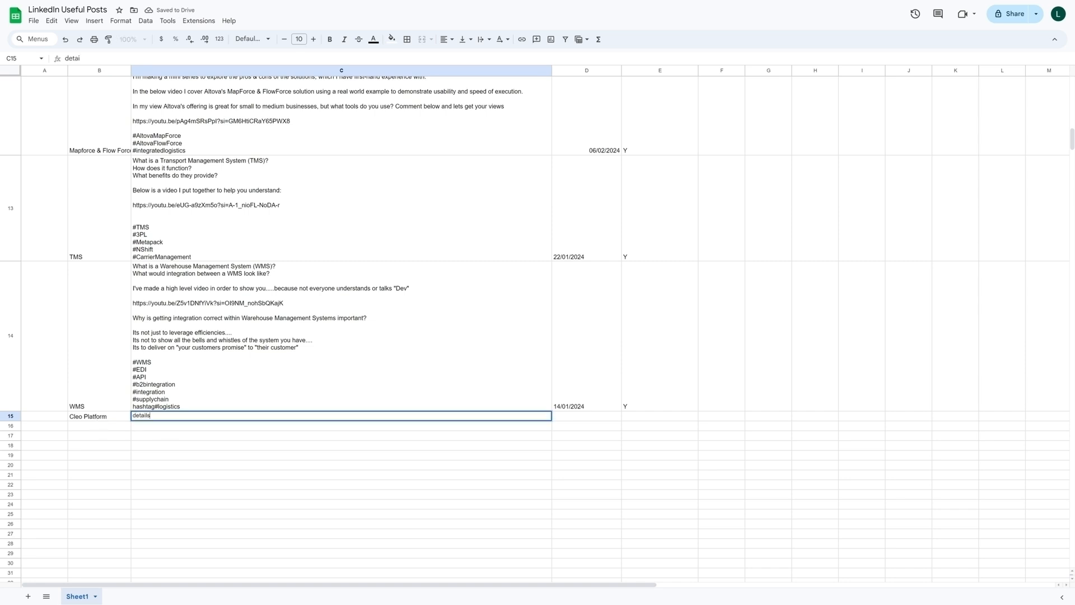
key("Tab")
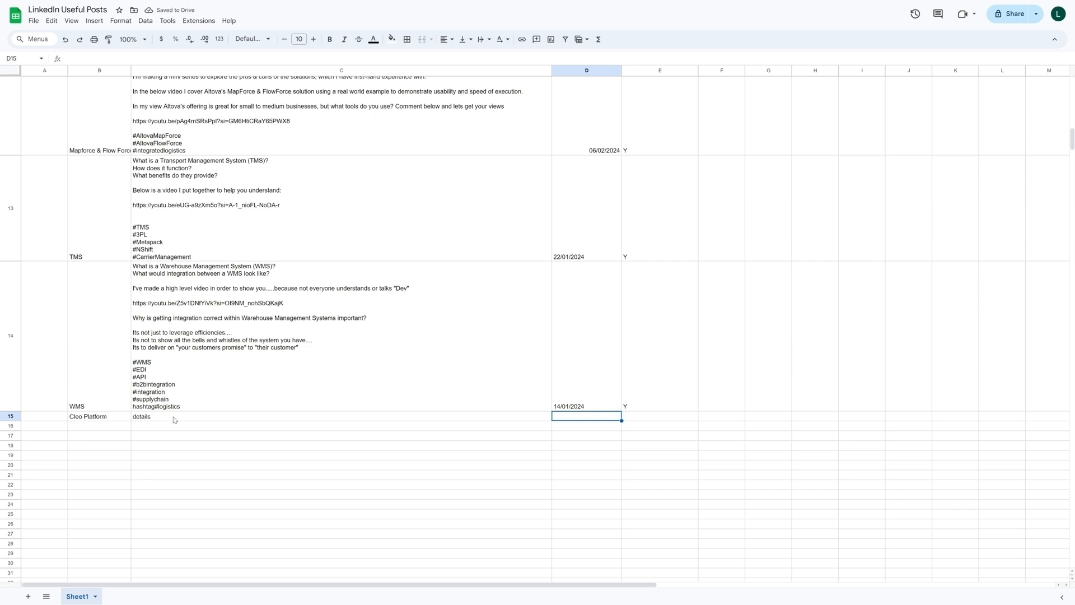
key("Tab")
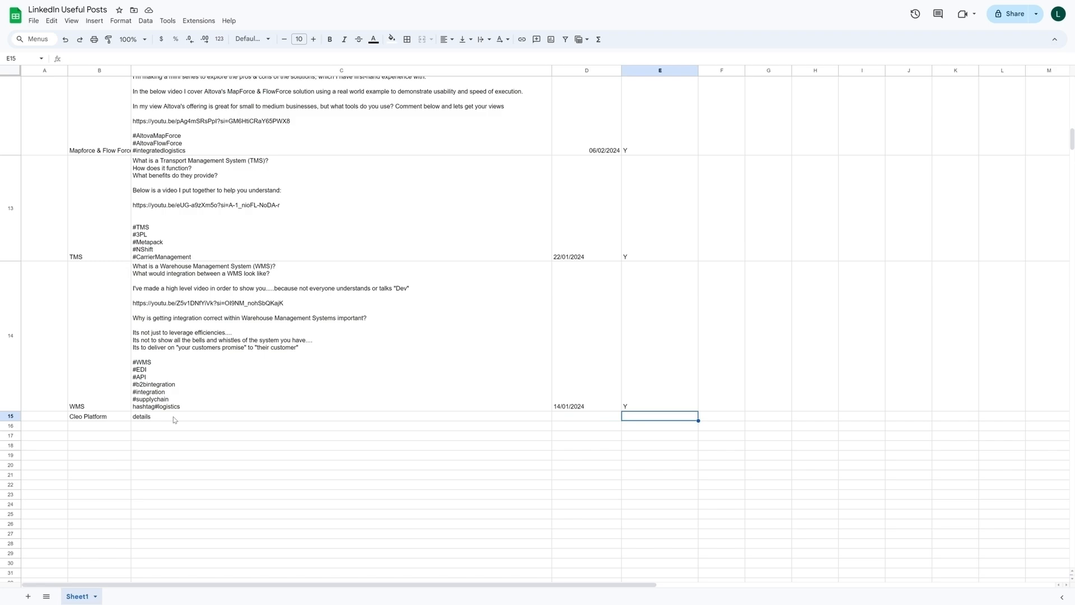
- Clear the topic and post detail of the sample Cleo Platform post in row 15
scroll(611, 305, "up", 15)
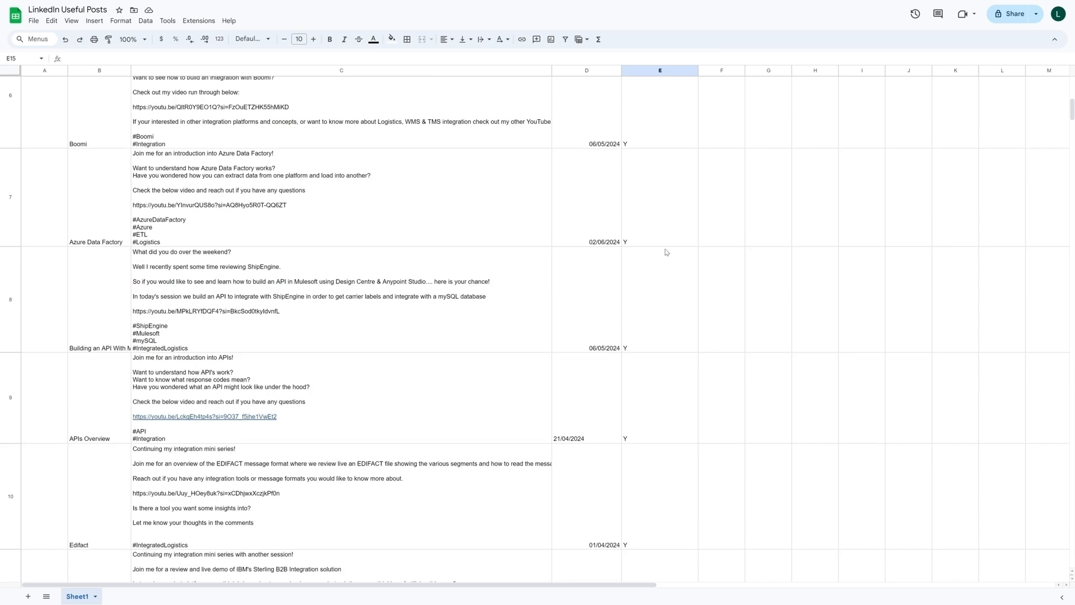
scroll(673, 241, "up", 5)
scroll(647, 140, "down", 10)
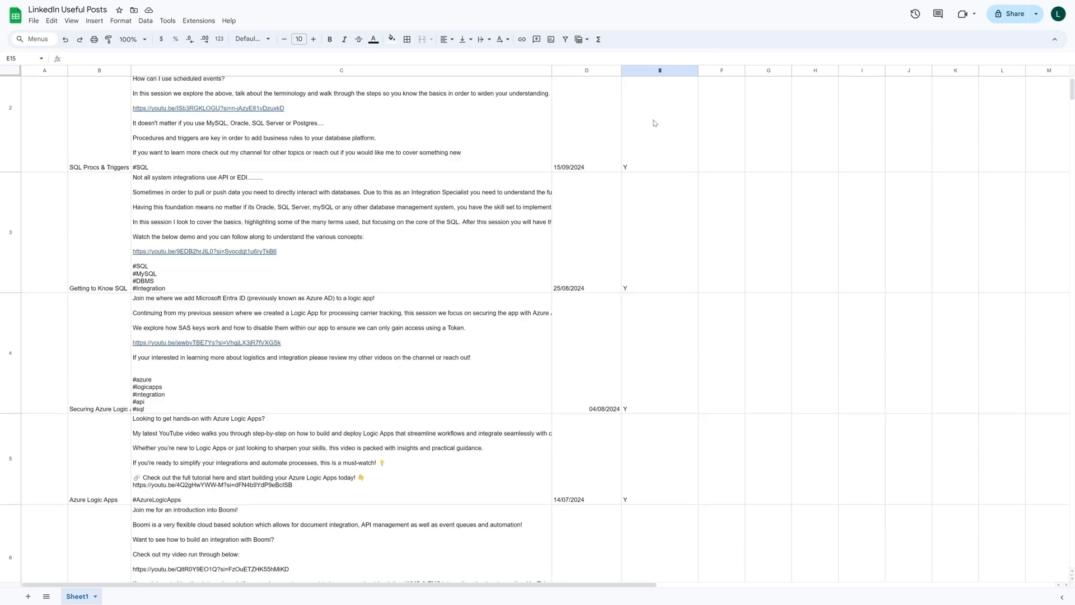
scroll(648, 159, "down", 15)
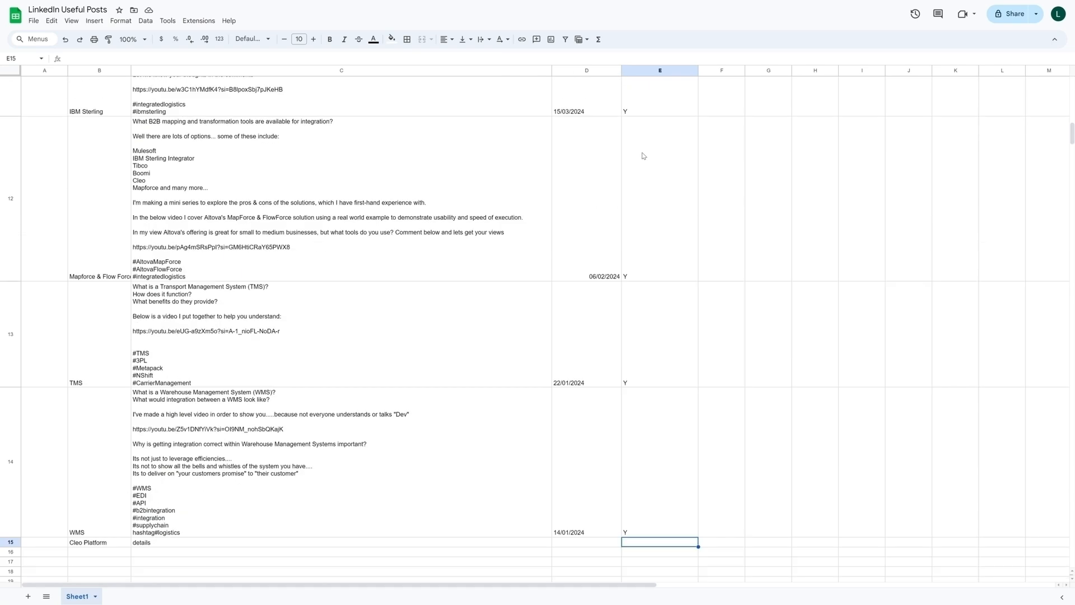
left_click_drag(93, 208, 214, 211)
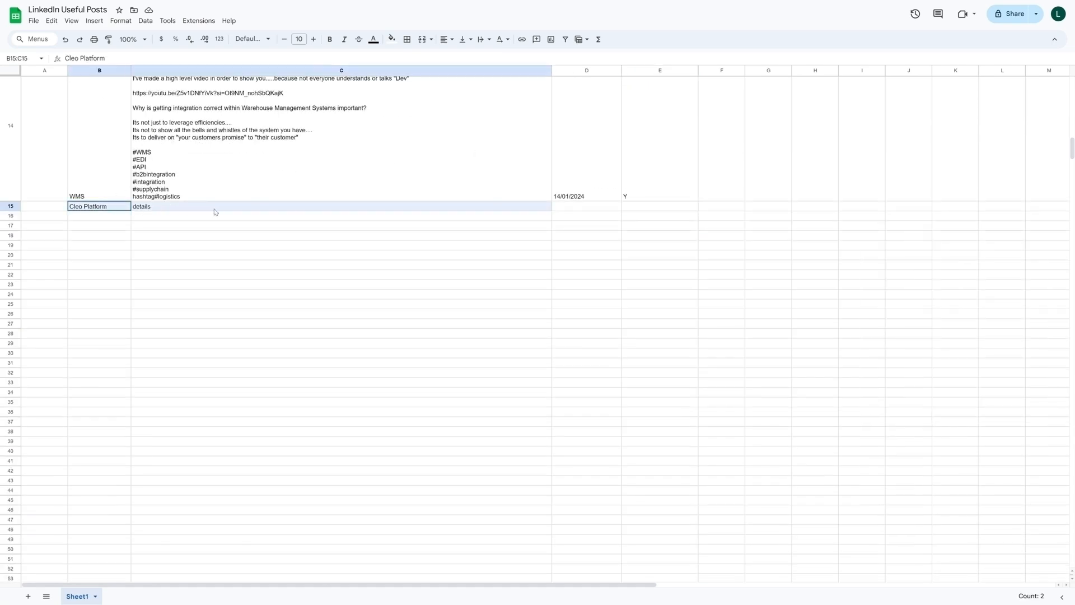
key("Delete")
left_click(216, 274)
scroll(220, 250, "up", 10)
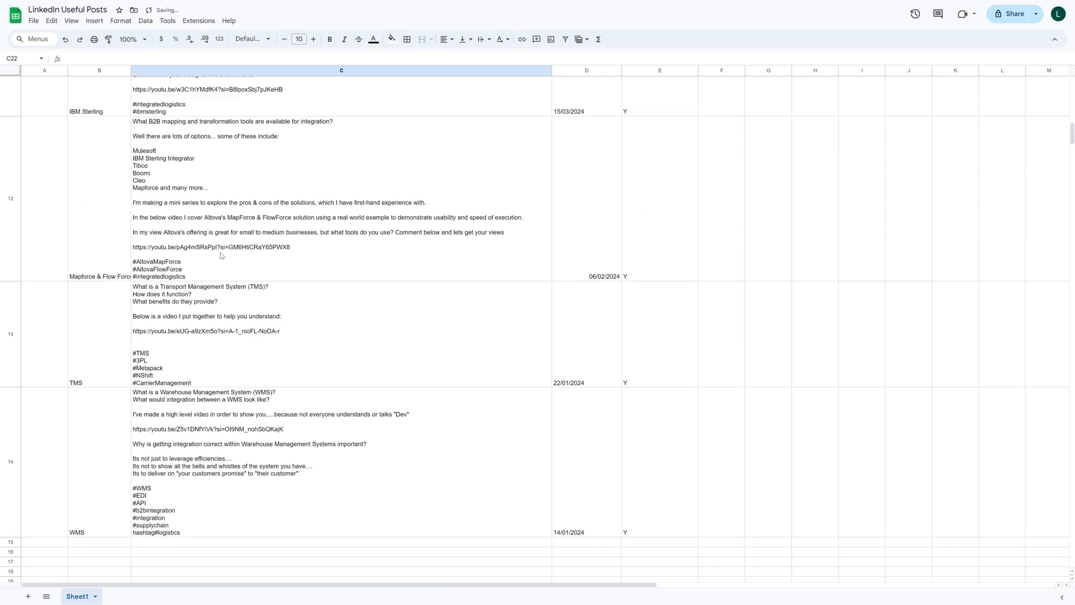
scroll(220, 251, "up", 8)
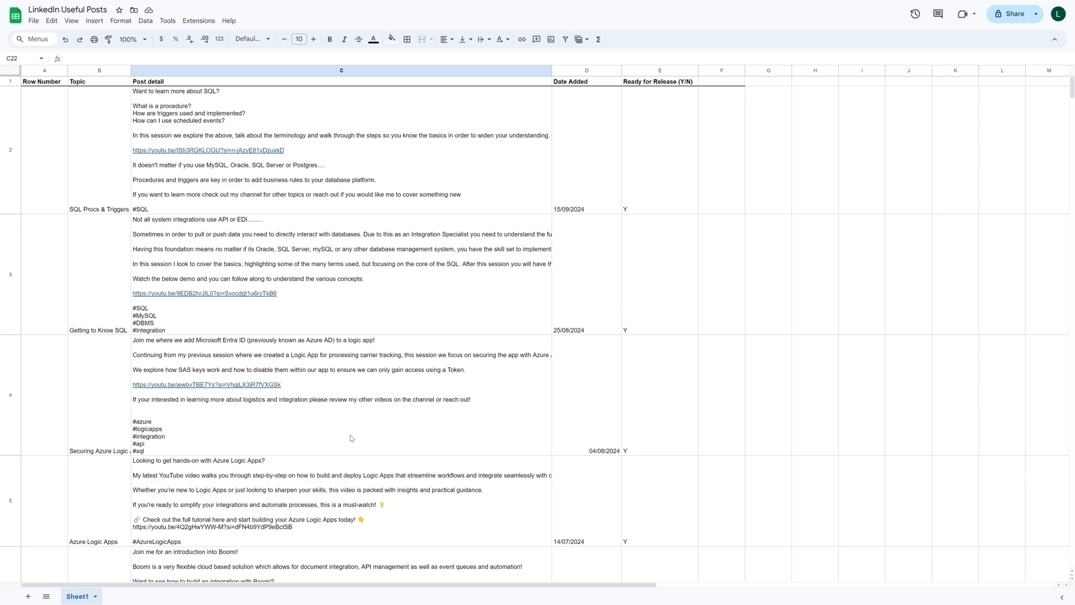
scroll(666, 380, "down", 2)
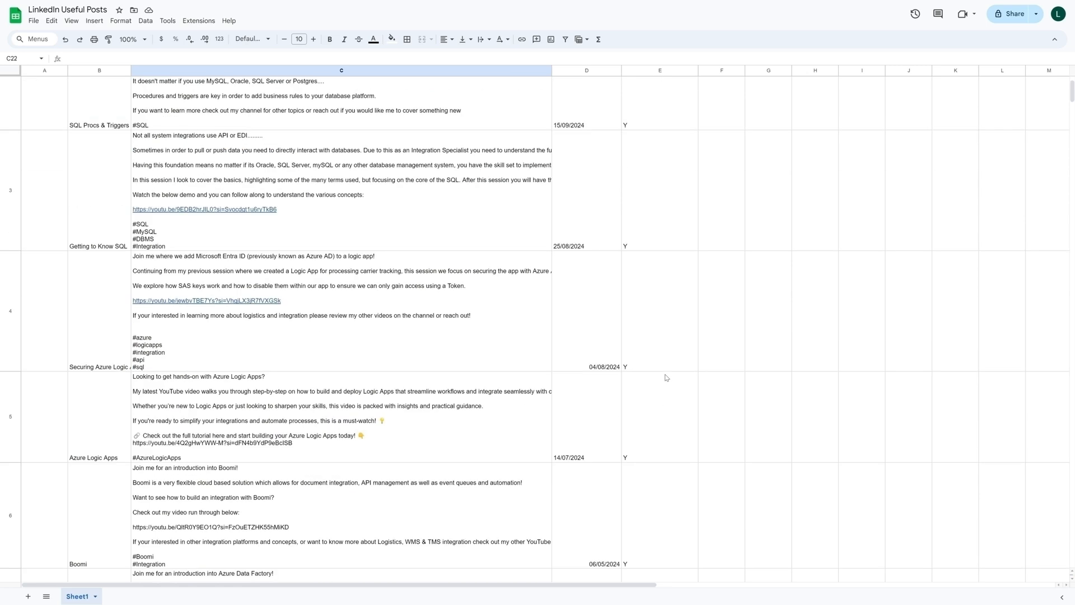
scroll(666, 378, "up", 2)
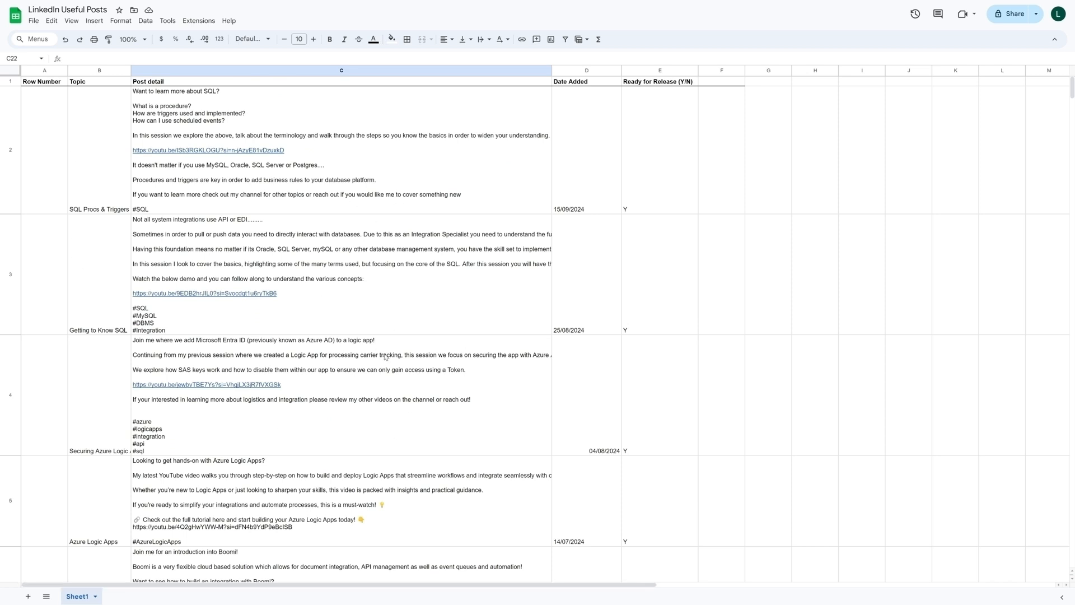
scroll(386, 356, "down", 1)
scroll(651, 331, "down", 2)
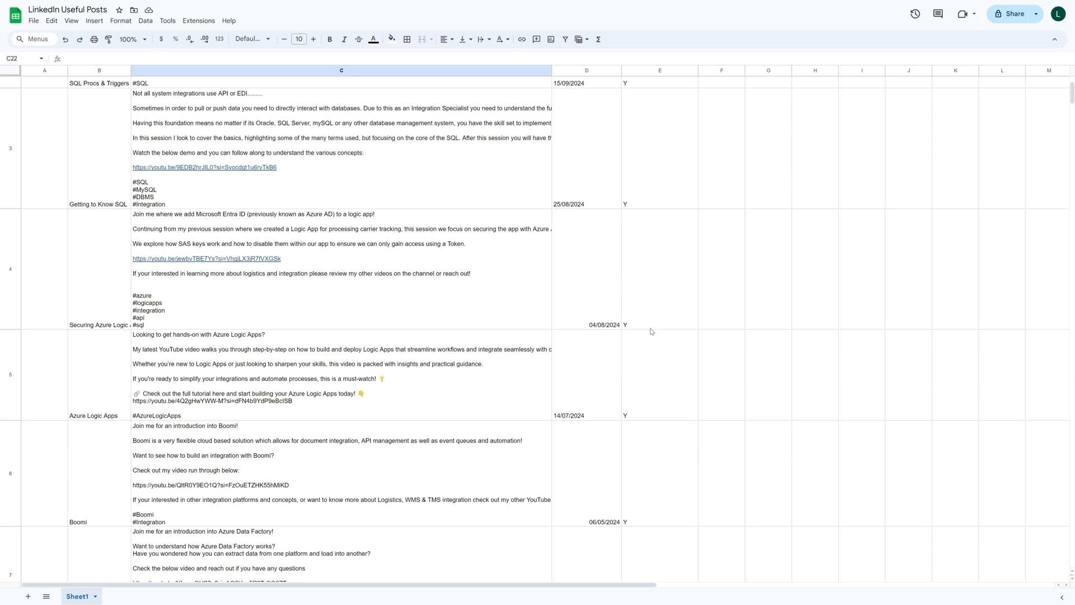
- Review the existing posts in the spreadsheet down to the WMS entry in row 14
scroll(651, 332, "down", 5)
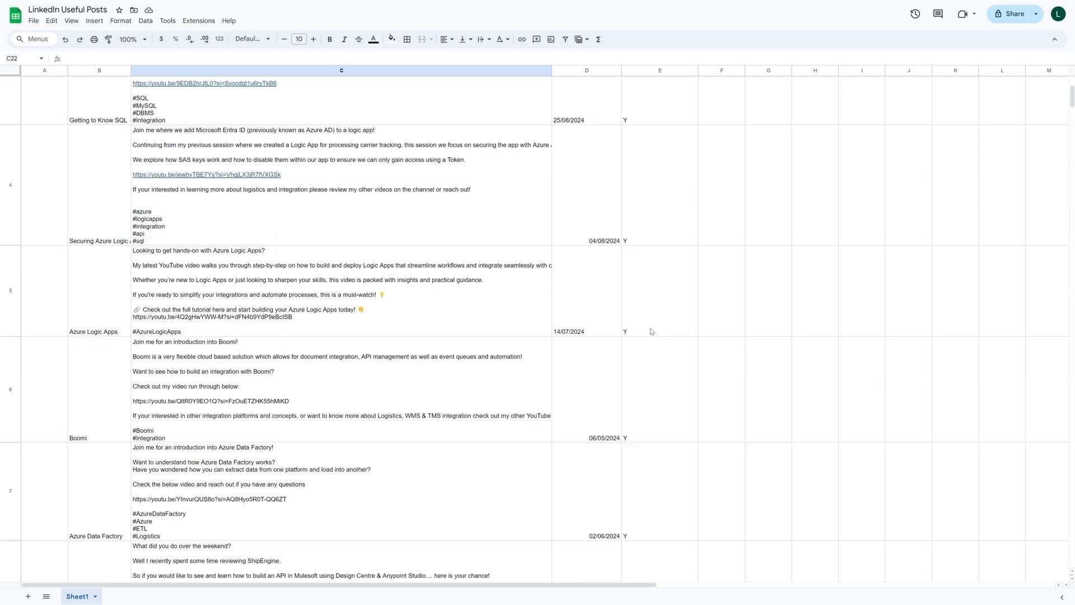
scroll(651, 332, "down", 10)
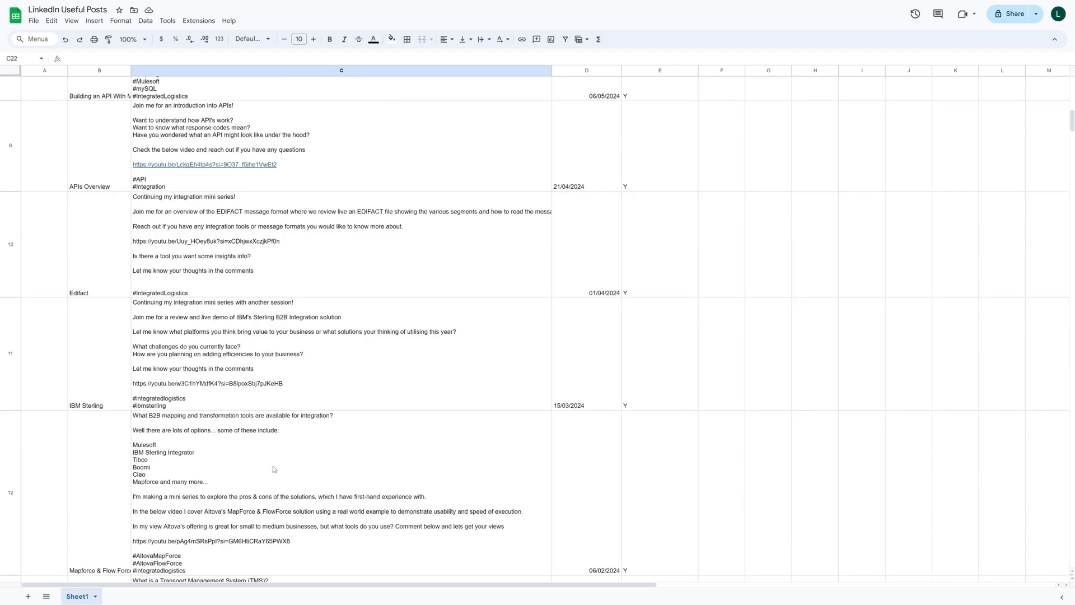
scroll(343, 511, "down", 3)
scroll(343, 496, "down", 2)
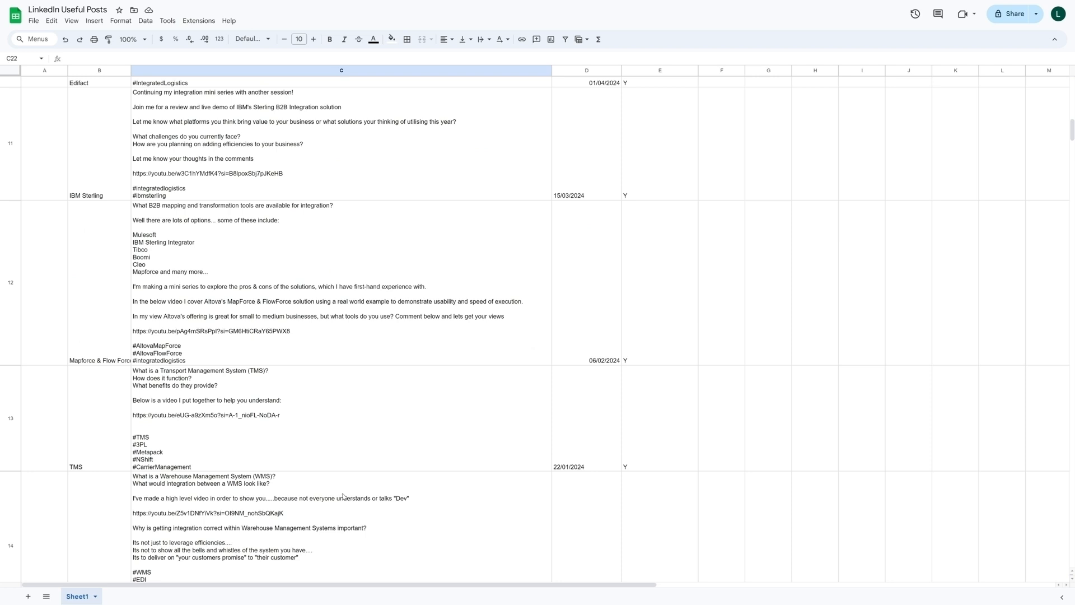
scroll(343, 496, "down", 4)
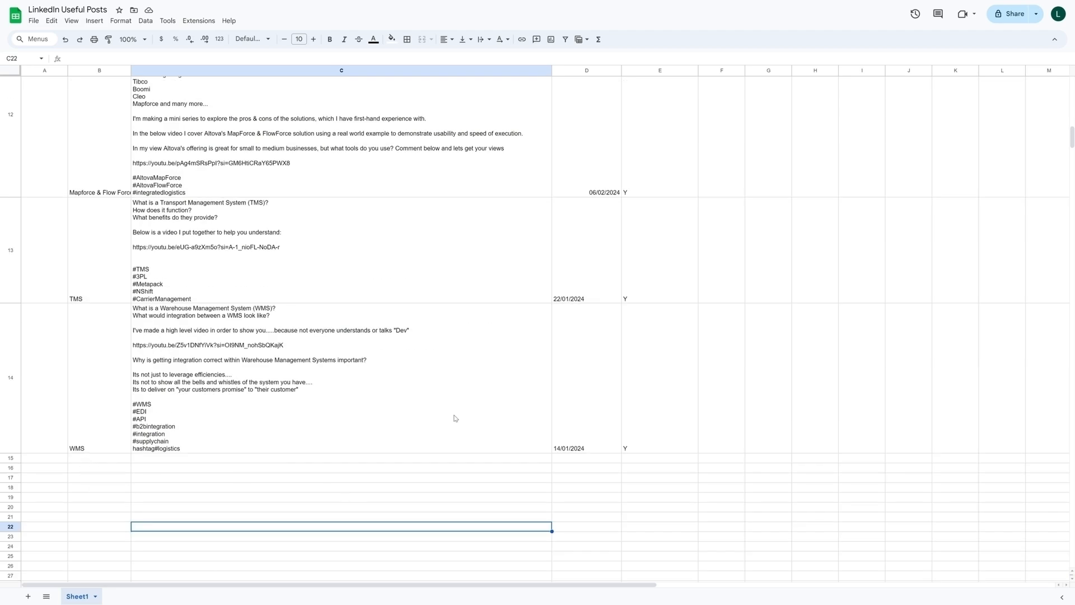
scroll(455, 417, "up", 15)
scroll(448, 379, "up", 6)
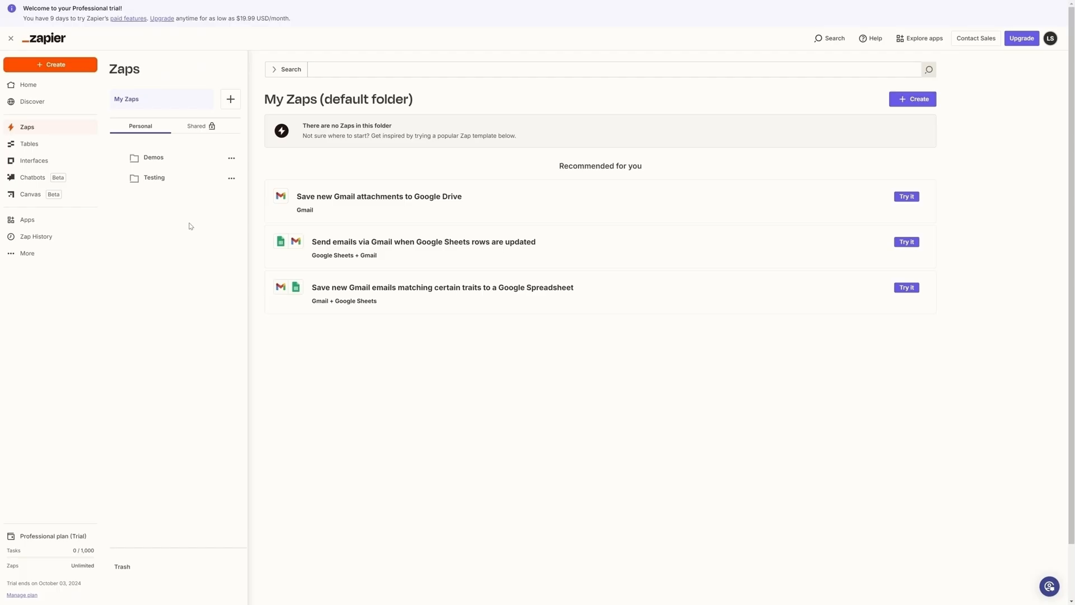
- Switch to Zapier and create a new Zap in the Demos folder
left_click(158, 162)
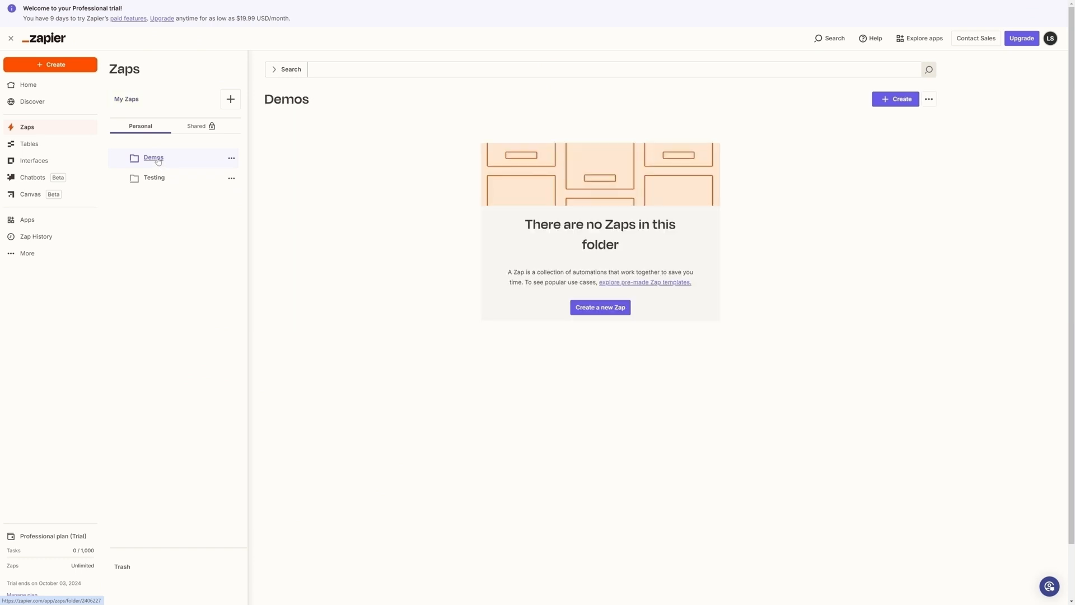
left_click(899, 102)
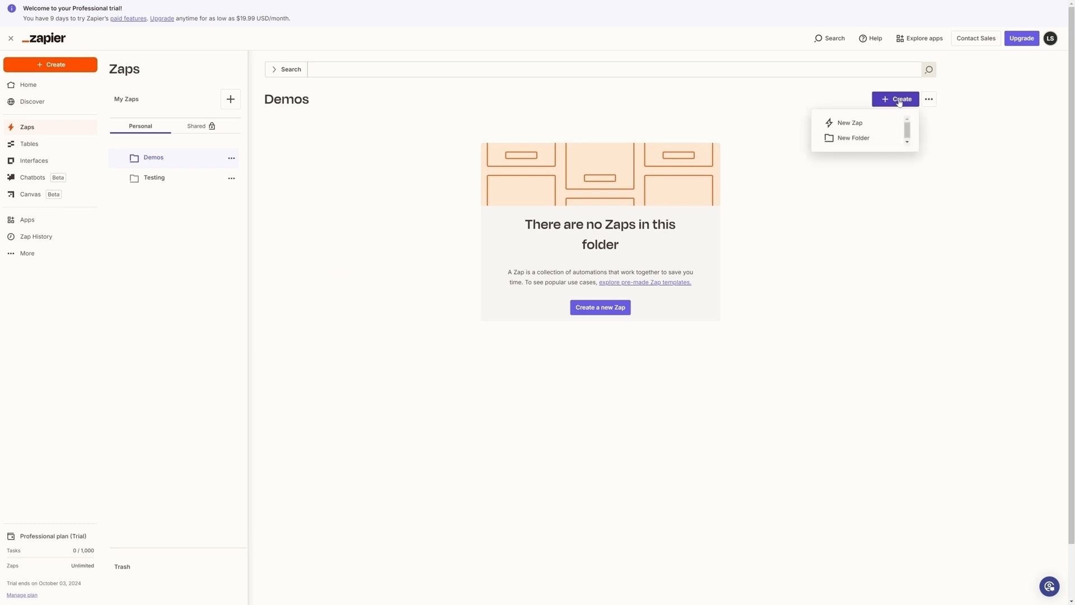
left_click(859, 128)
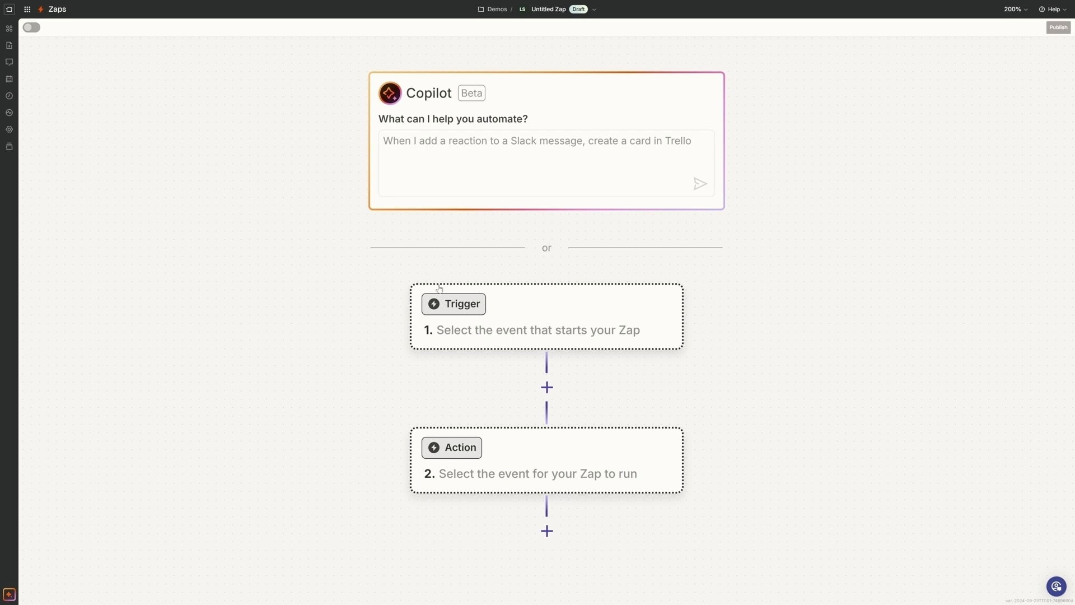
- Set the Zap's trigger to Schedule by Zapier with the Every Week event
scroll(338, 267, "down", 1)
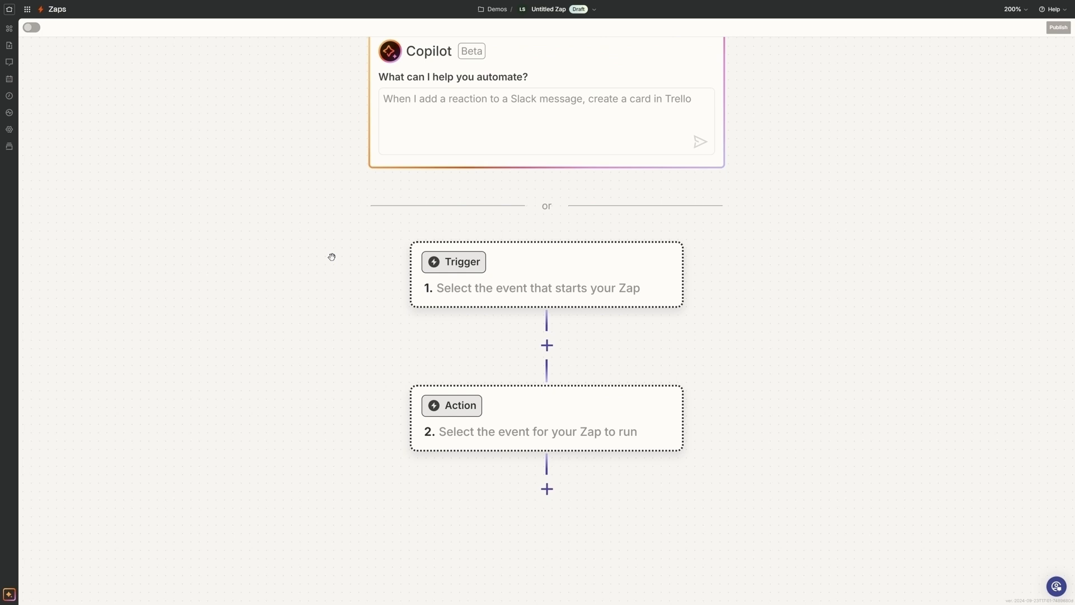
left_click(471, 267)
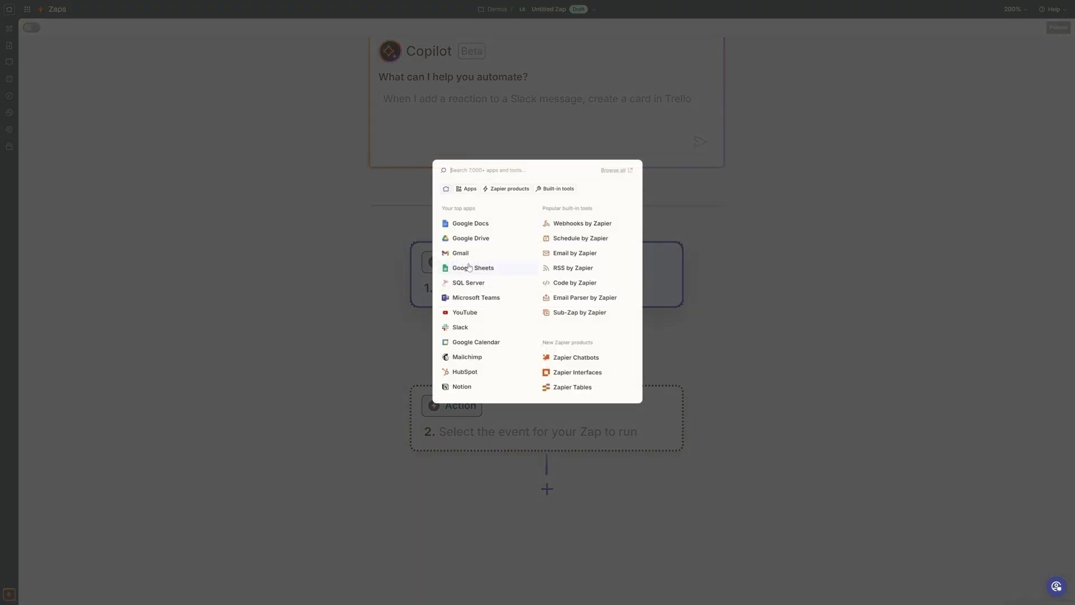
left_click(613, 241)
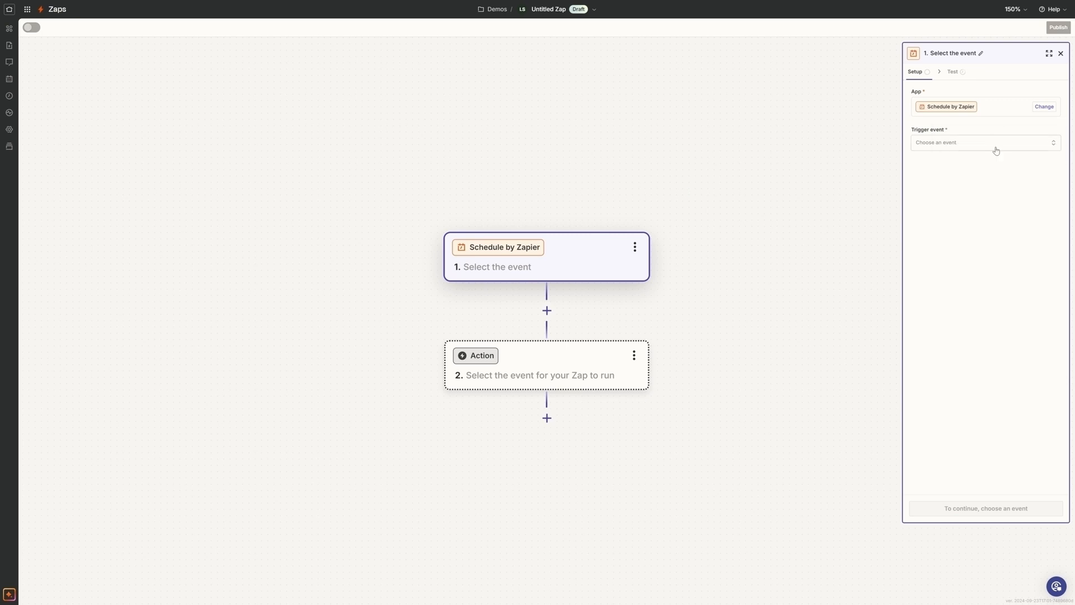
left_click(1055, 146)
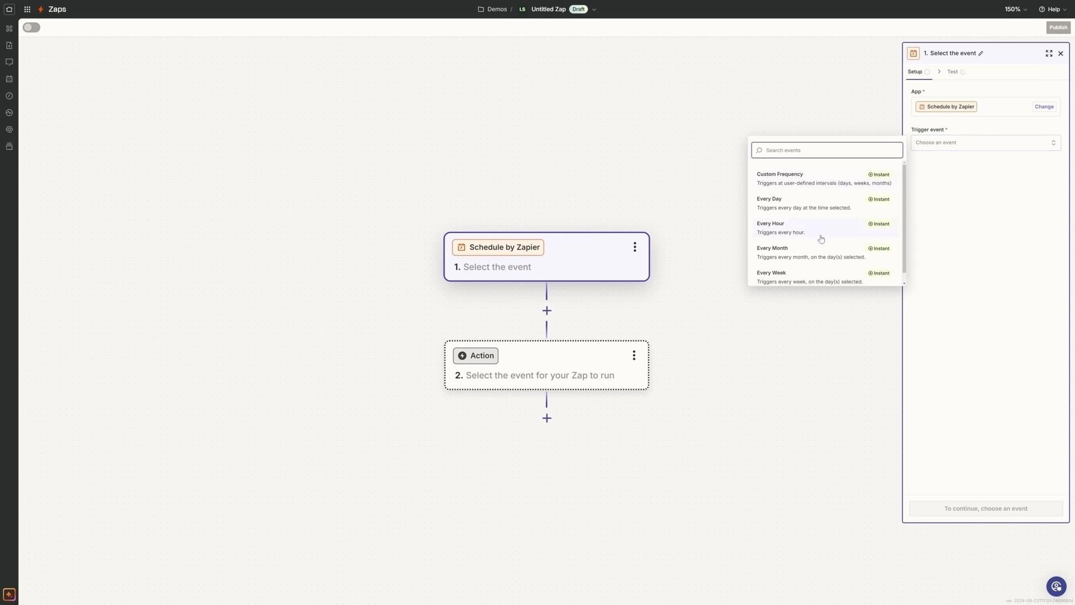
left_click(798, 280)
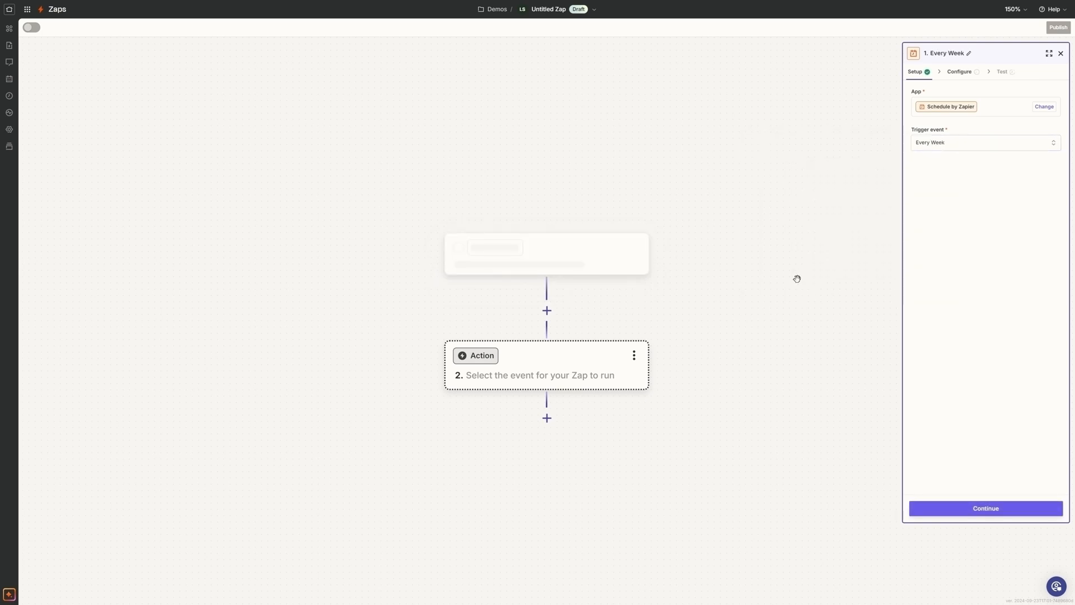
left_click(984, 510)
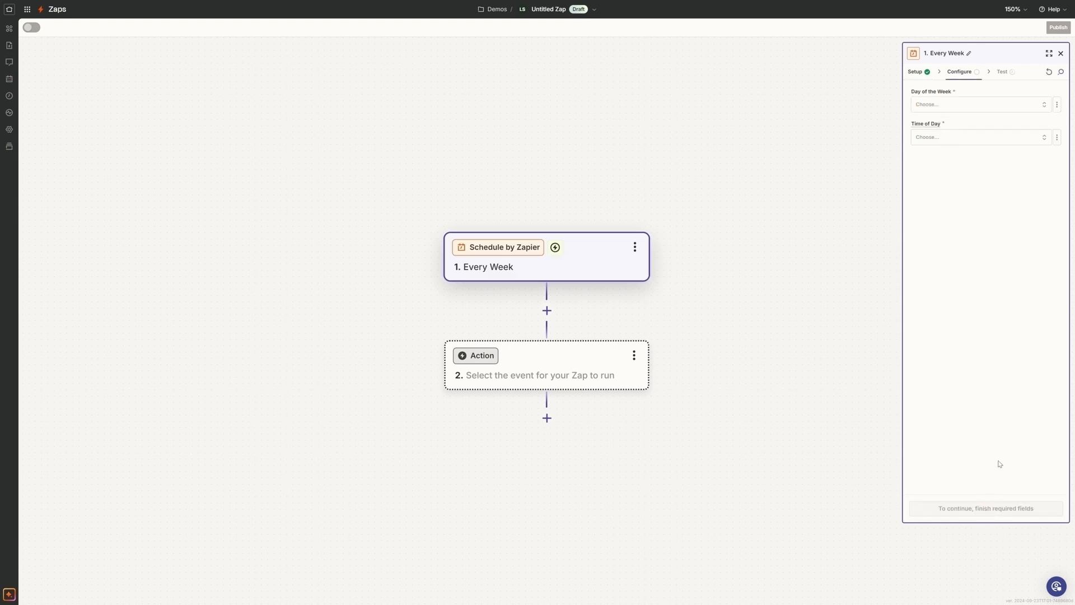
- Schedule the weekly trigger for Friday at 6:00 PM and close its settings without testing it
left_click(967, 104)
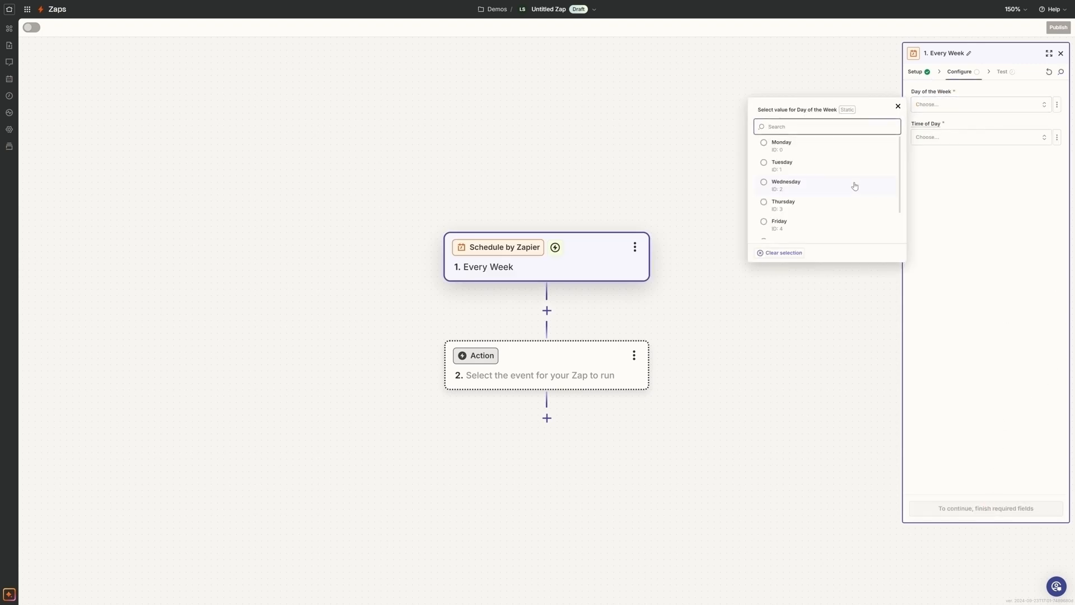
left_click(959, 107)
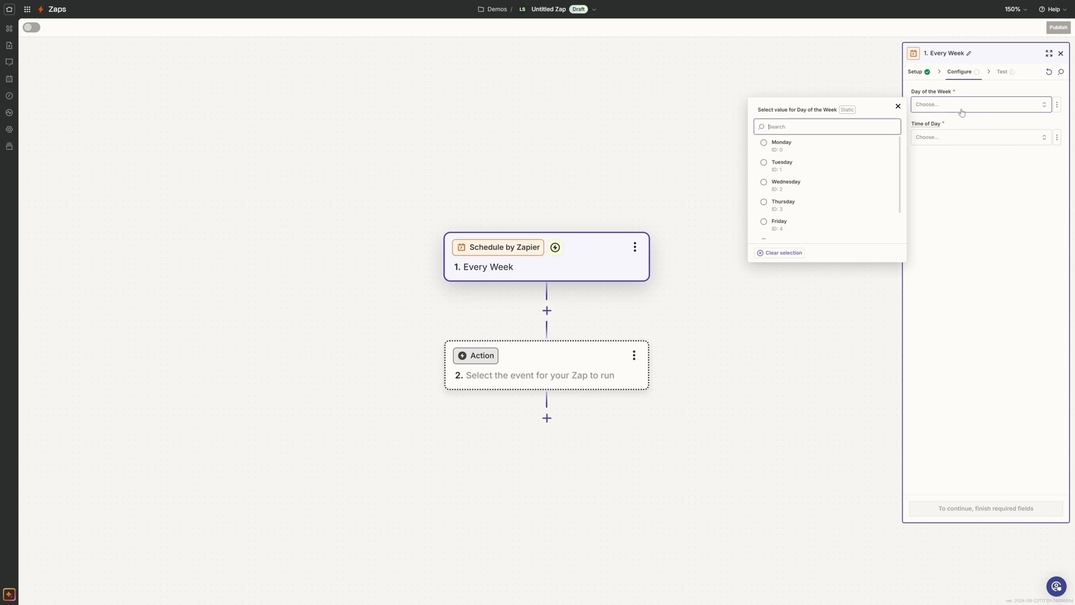
left_click(779, 224)
left_click(981, 160)
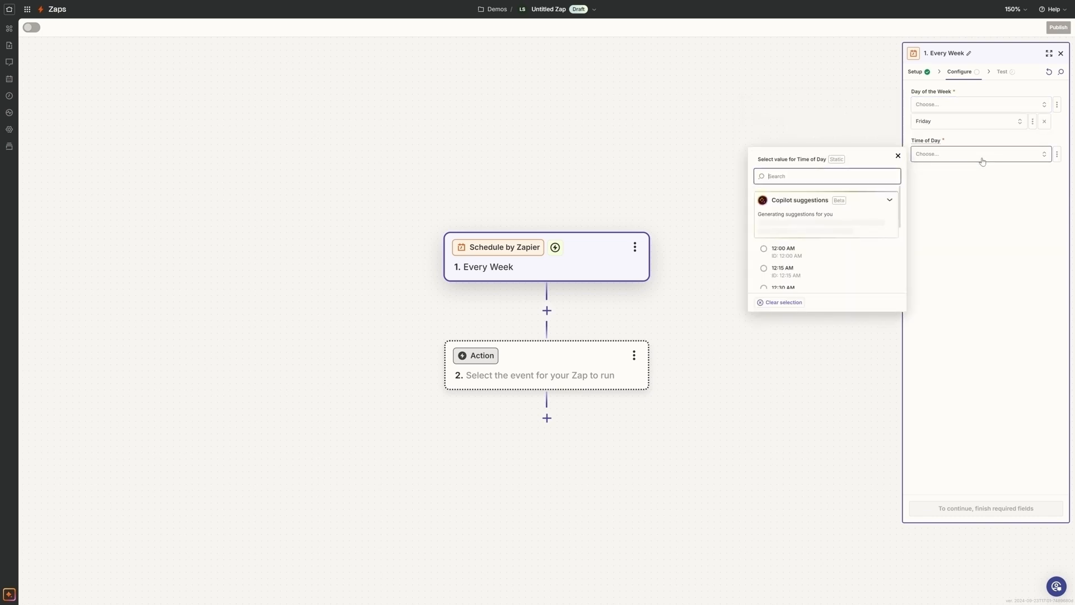
scroll(826, 266, "down", 5)
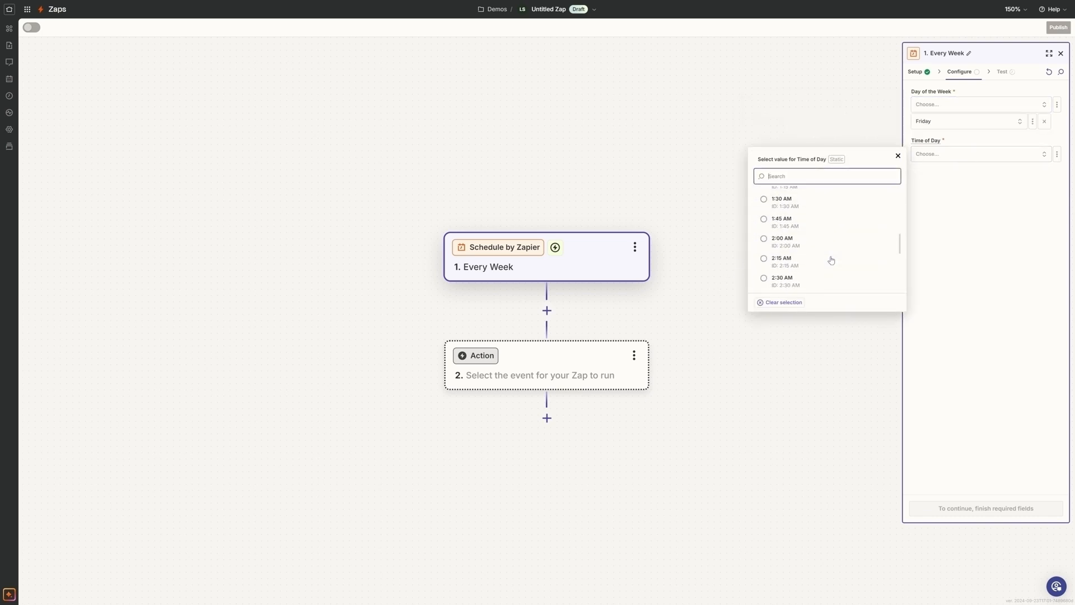
scroll(831, 260, "down", 10)
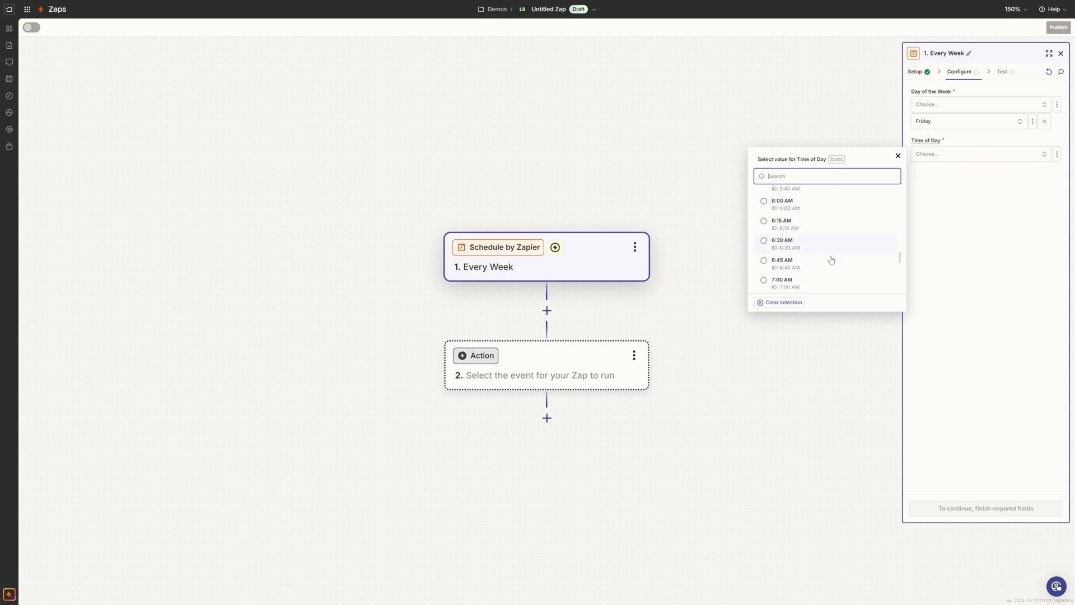
scroll(831, 260, "down", 15)
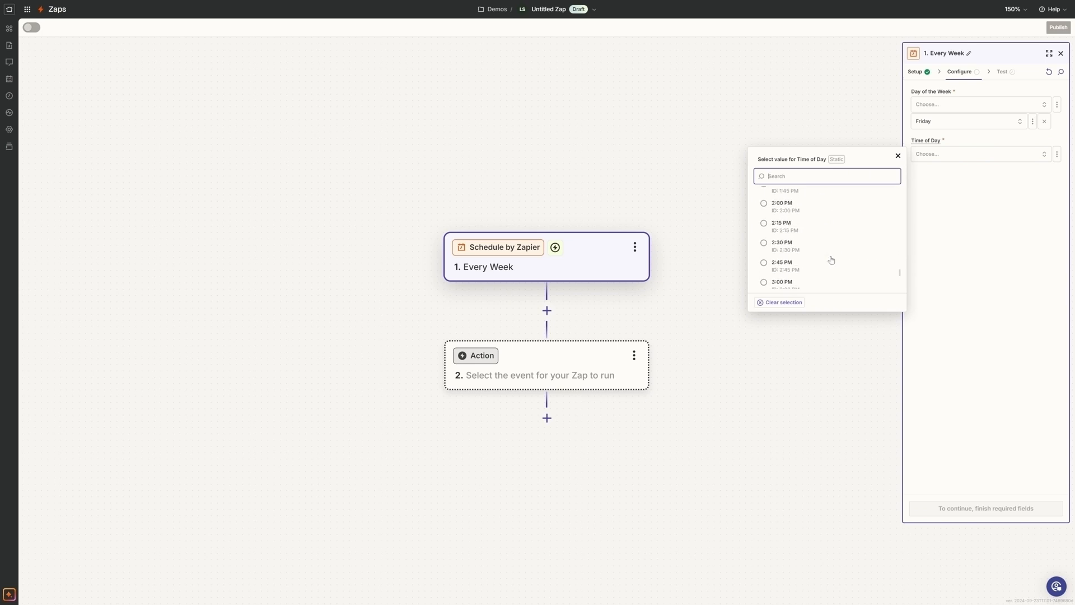
scroll(831, 260, "down", 10)
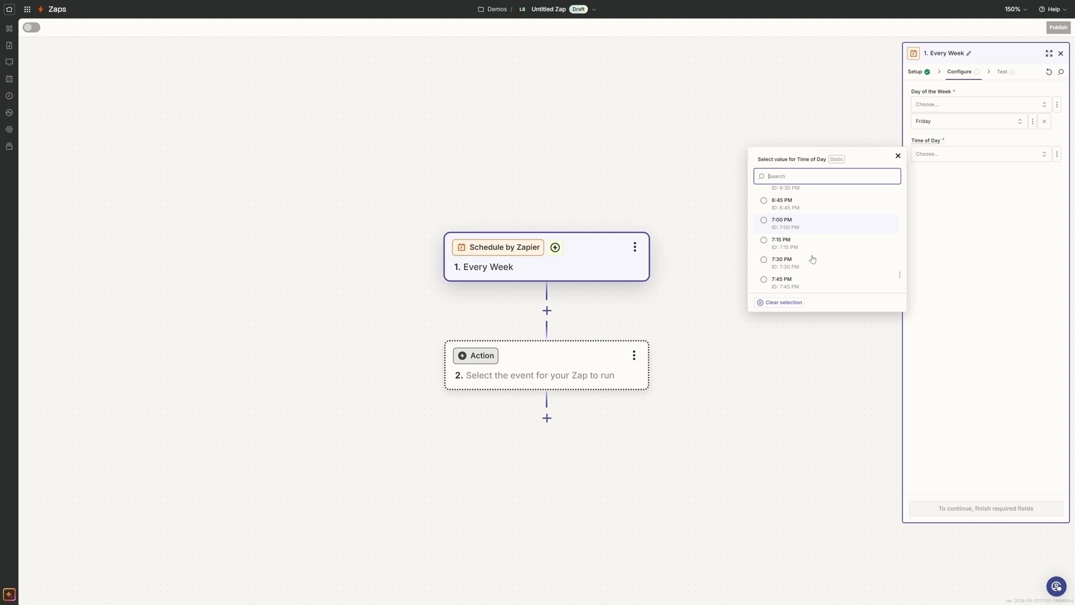
scroll(772, 208, "up", 3)
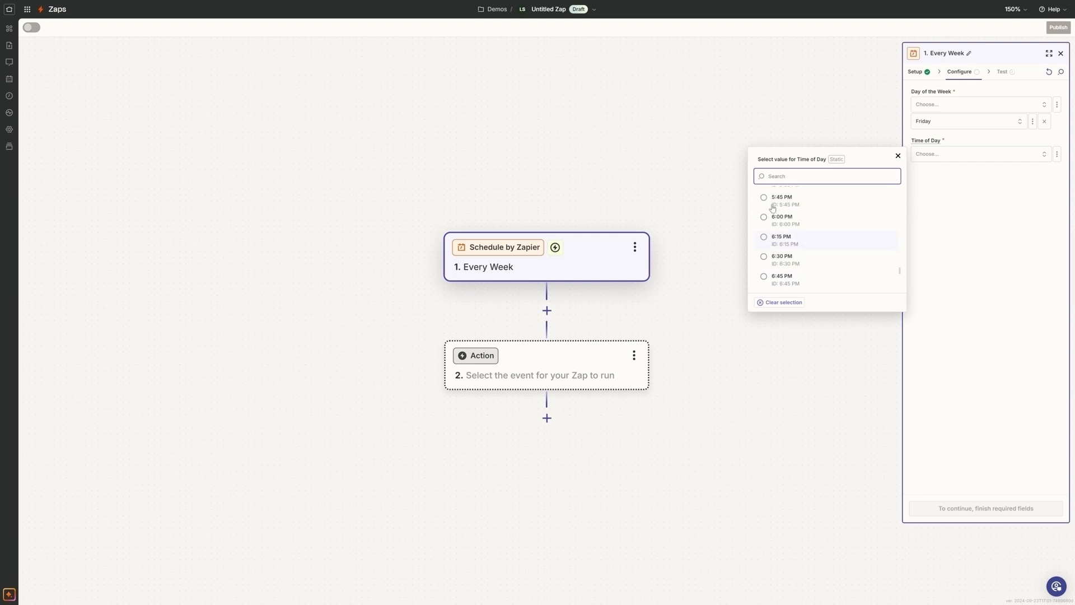
left_click(775, 220)
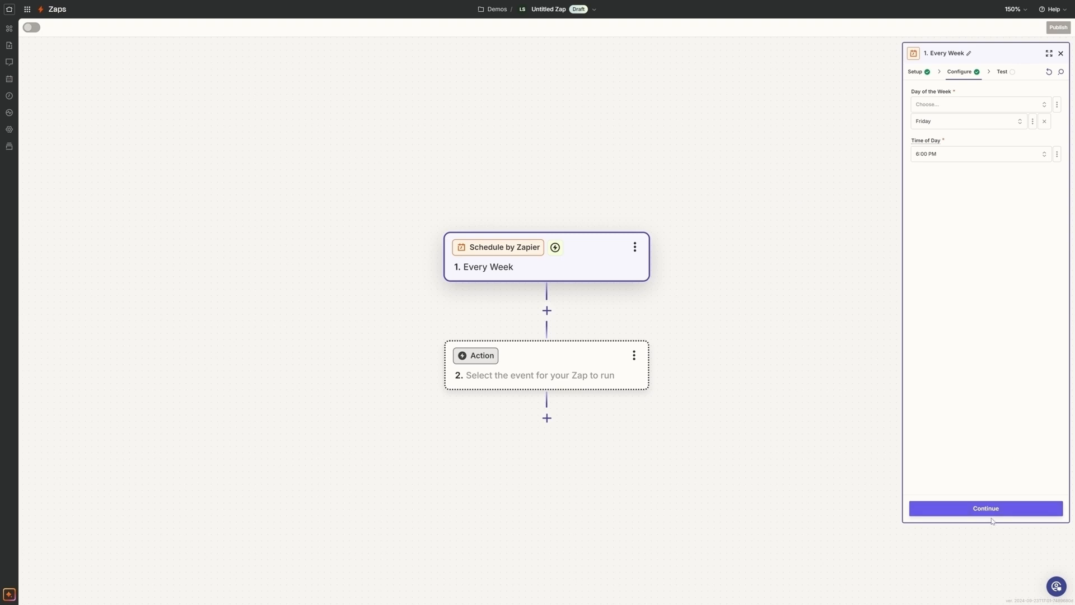
left_click(991, 515)
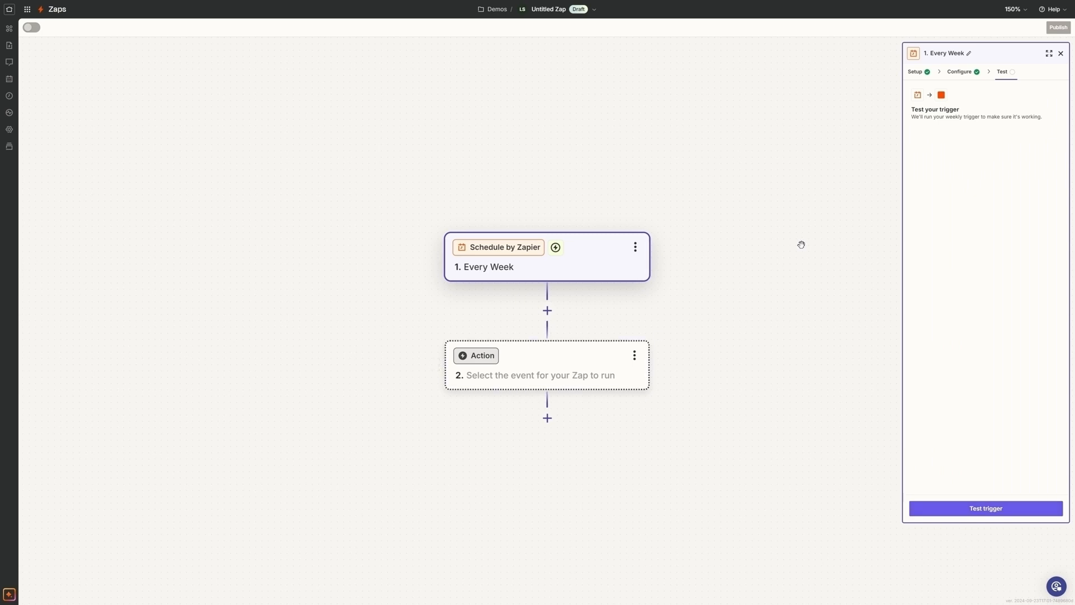
left_click(1060, 54)
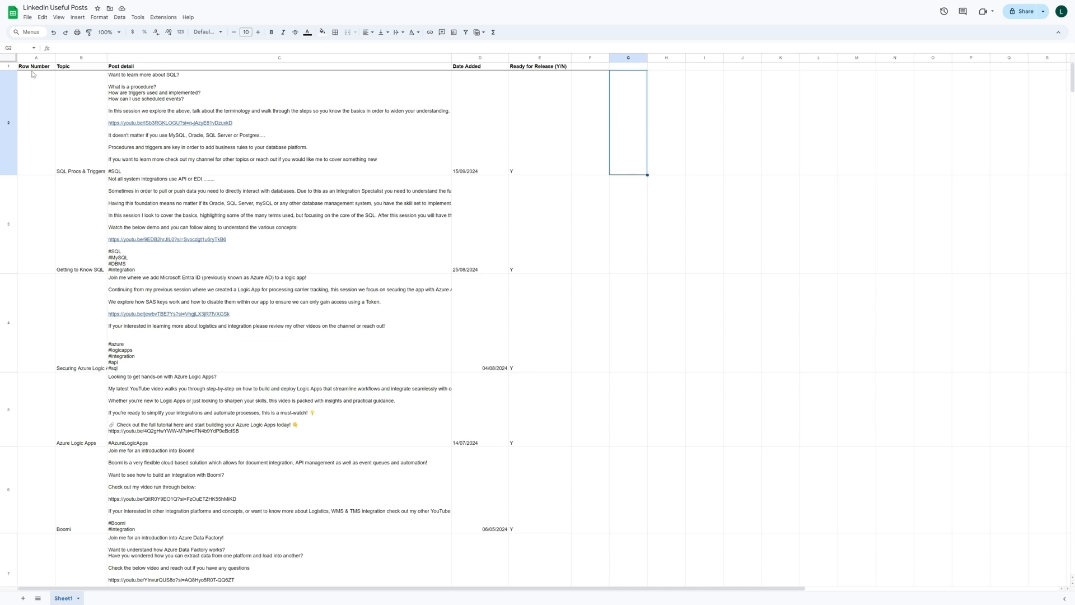
- Switch to the LinkedIn Useful Posts sheet in Google Sheets and enter =if(E2="Y",row(E2),"") in cell A2 under Row Number
left_click(34, 99)
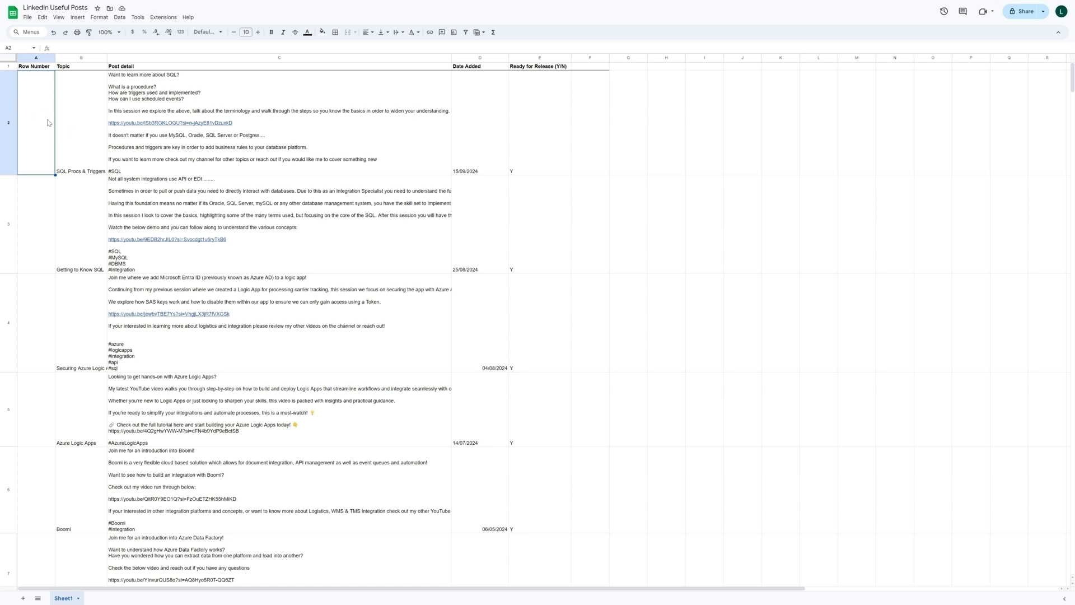
left_click(538, 130)
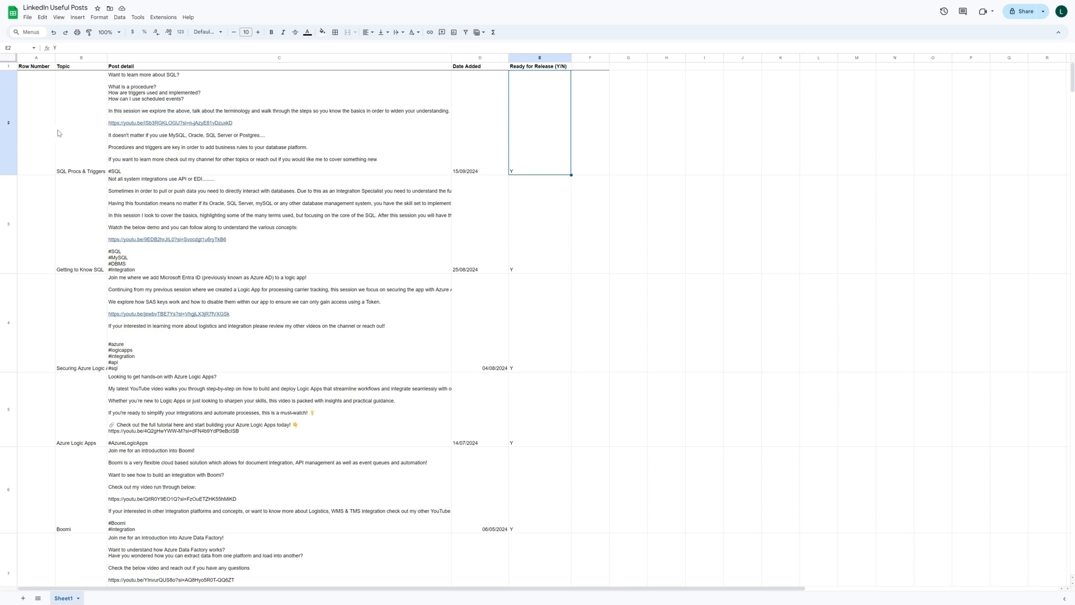
double_click(35, 121)
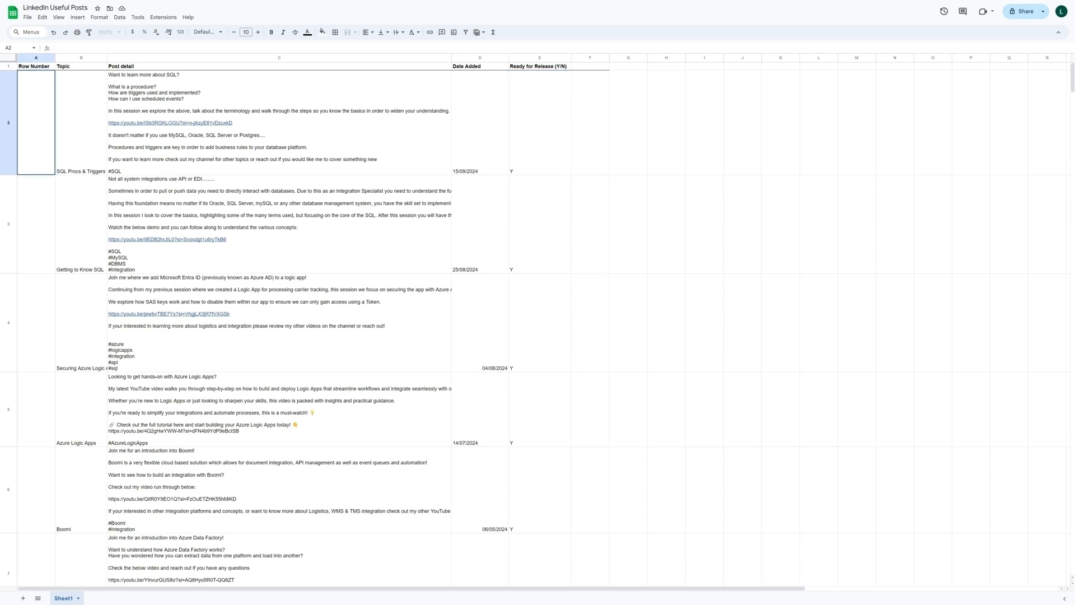
type("=if(")
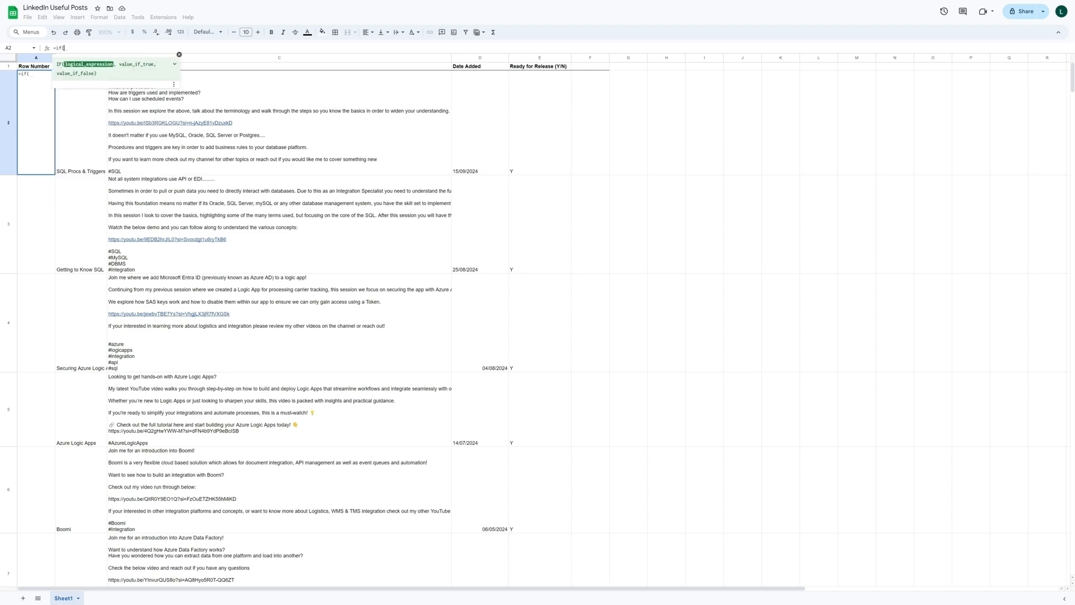
left_click(544, 116)
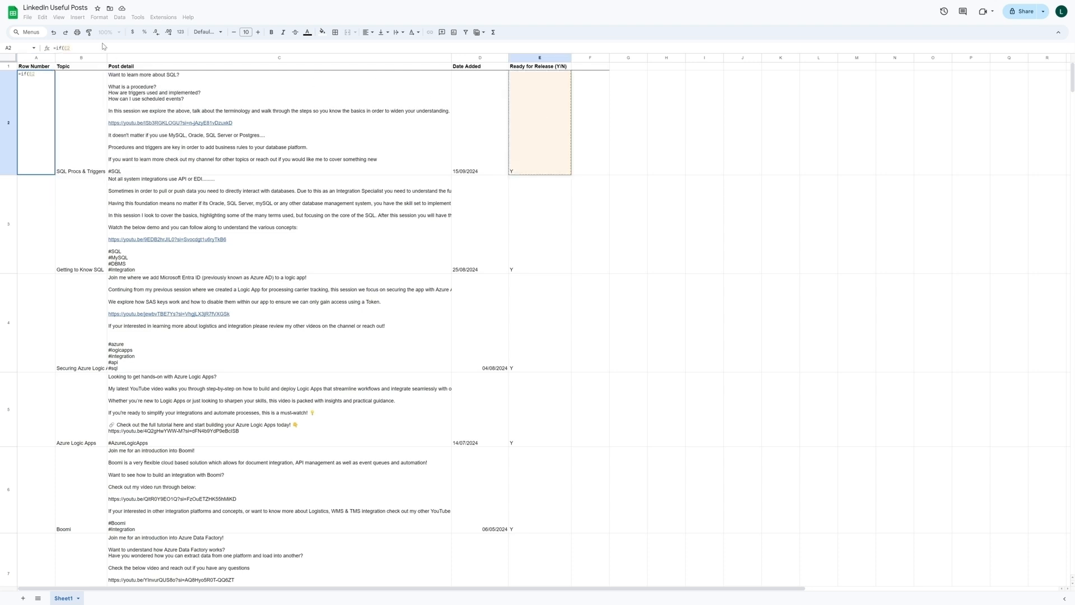
type("=")
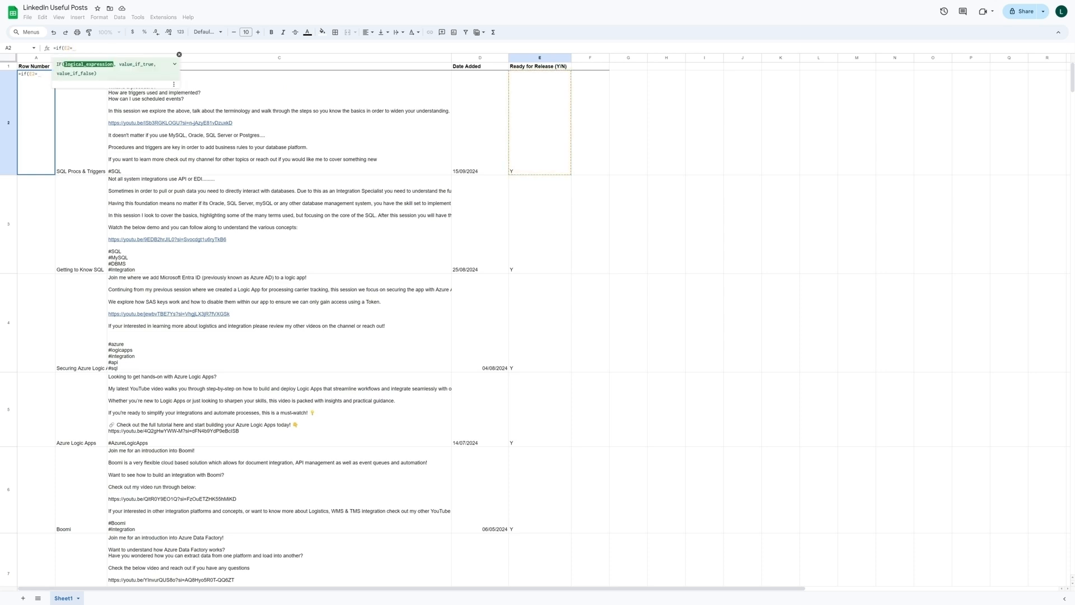
type("\"Y\",row(")
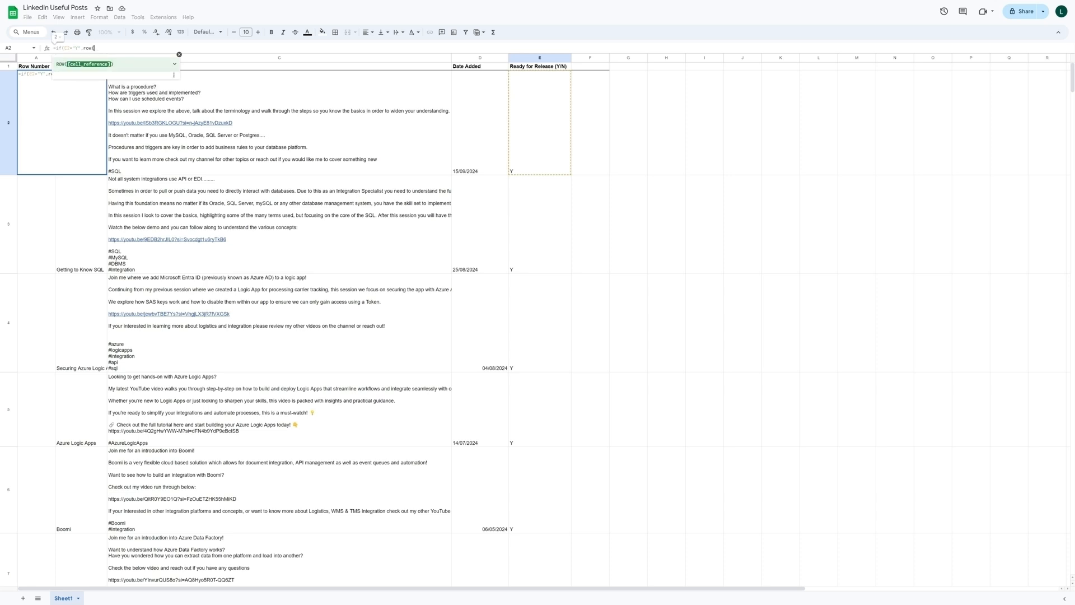
left_click(552, 123)
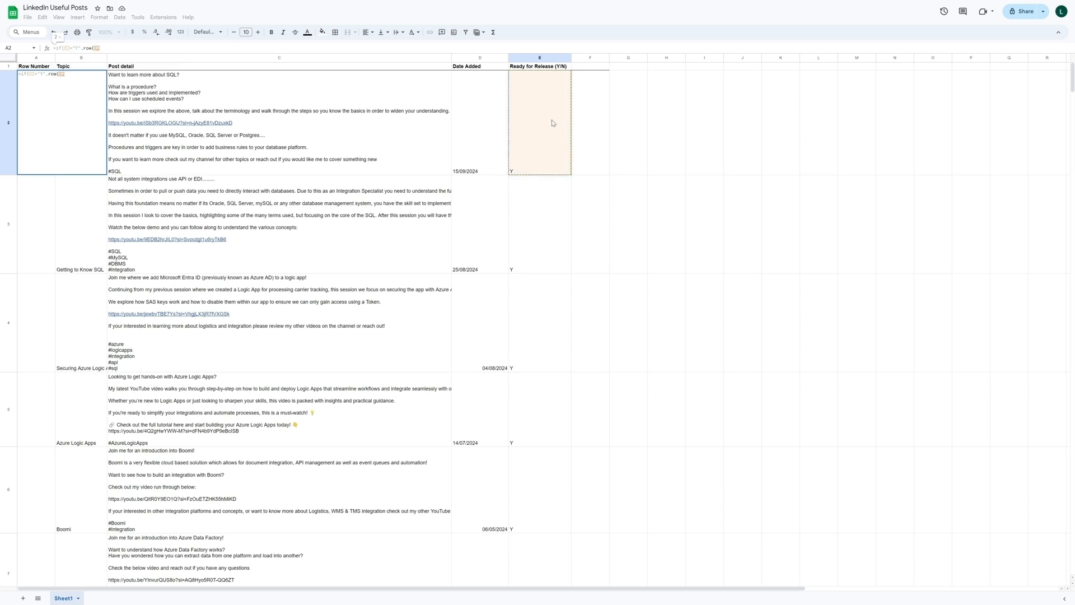
type(")")
type(")")
key("Return")
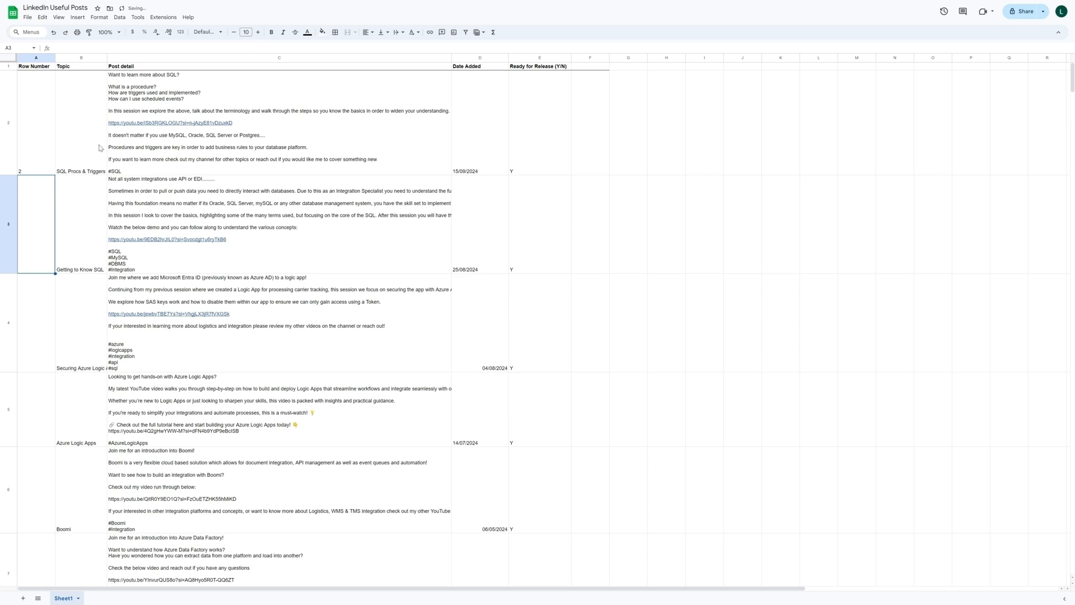
- Examine the Row Number formula in cell A2
left_click(36, 149)
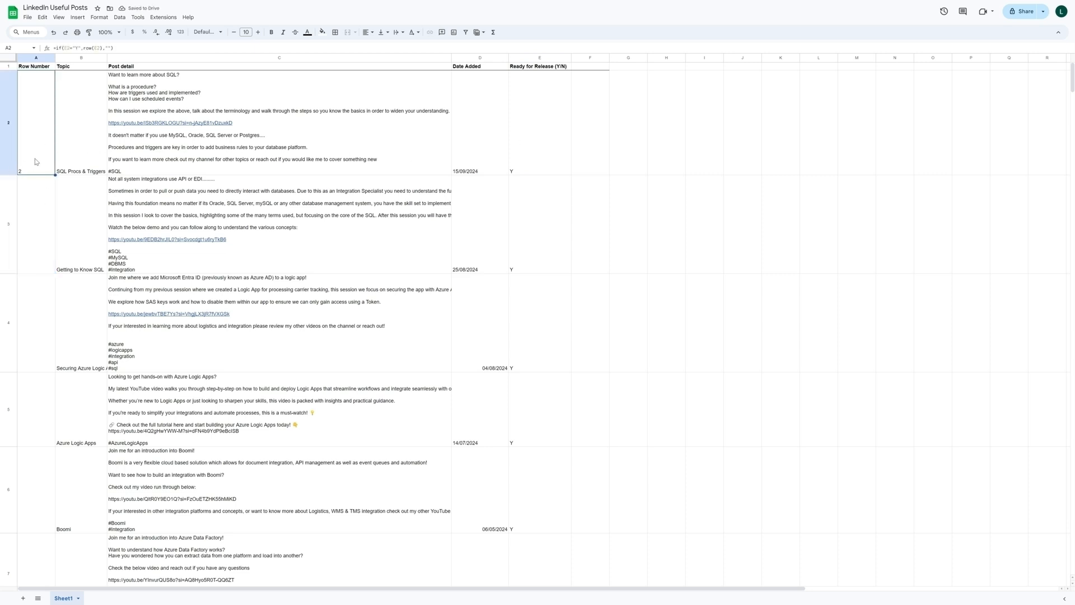
key("ctrl+plus")
key("ctrl+plus")
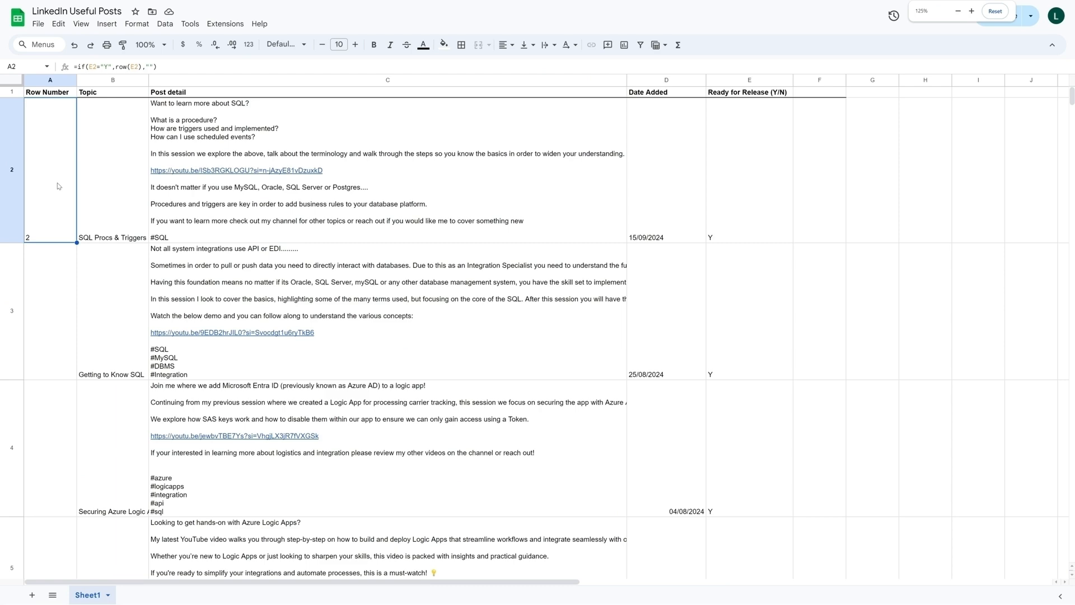
- Fill the Row Number formula from cell A2 down through the remaining post rows
double_click(76, 242)
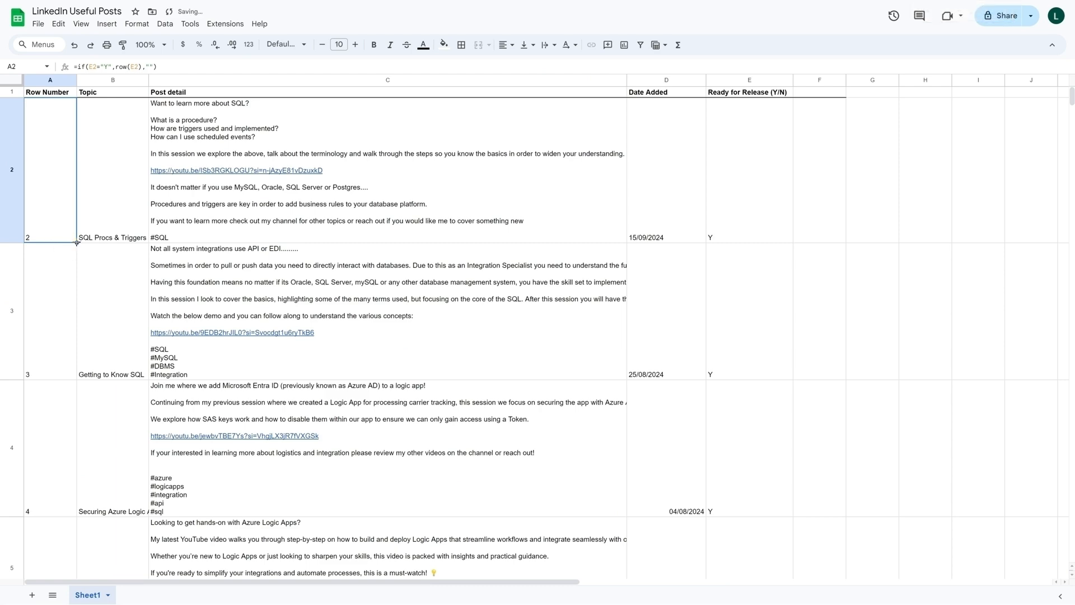
scroll(51, 324, "down", 2)
scroll(51, 323, "down", 10)
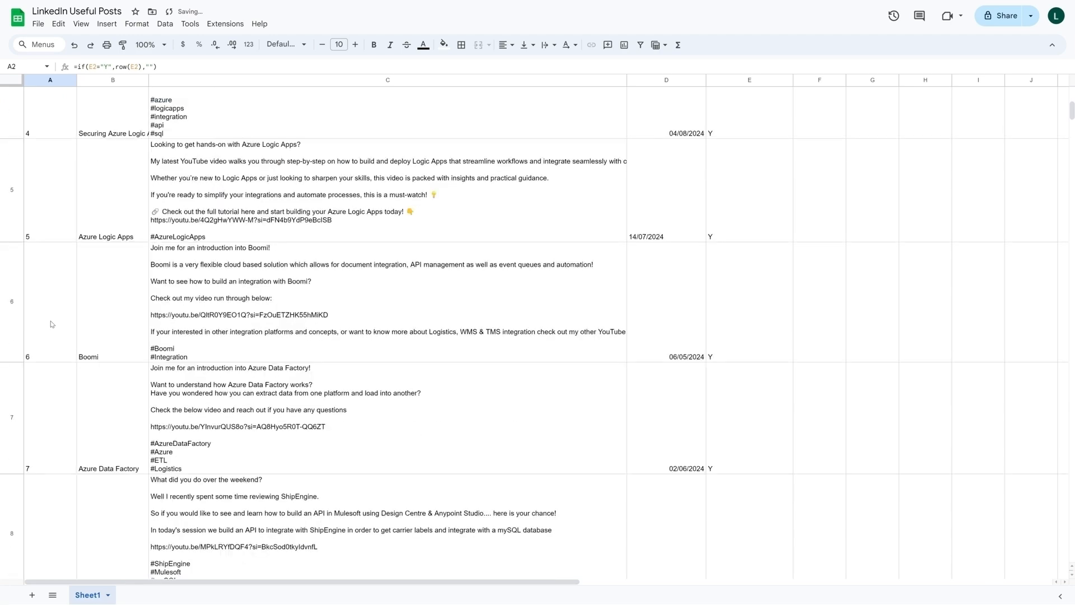
scroll(50, 324, "down", 12)
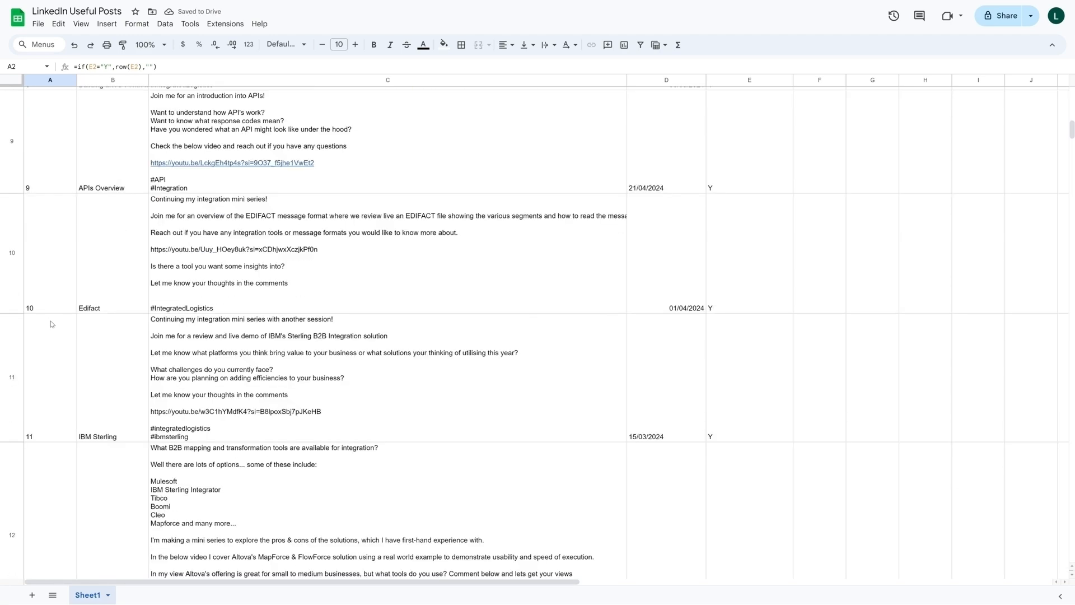
scroll(51, 324, "down", 3)
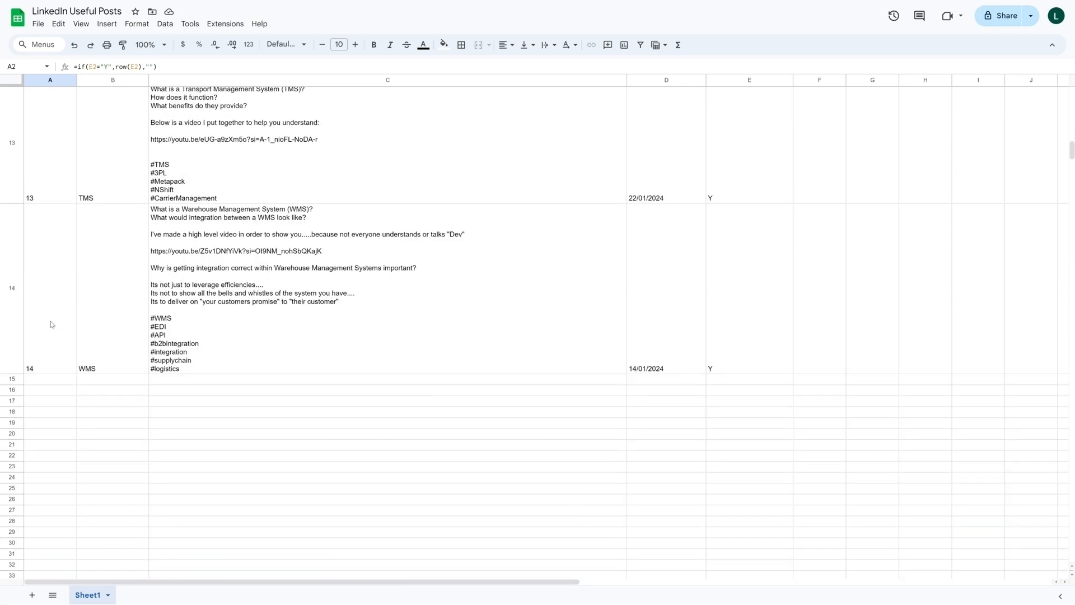
- Clear the Ready for Release value of the WMS post in row 14 and enter Y again
left_click(750, 305)
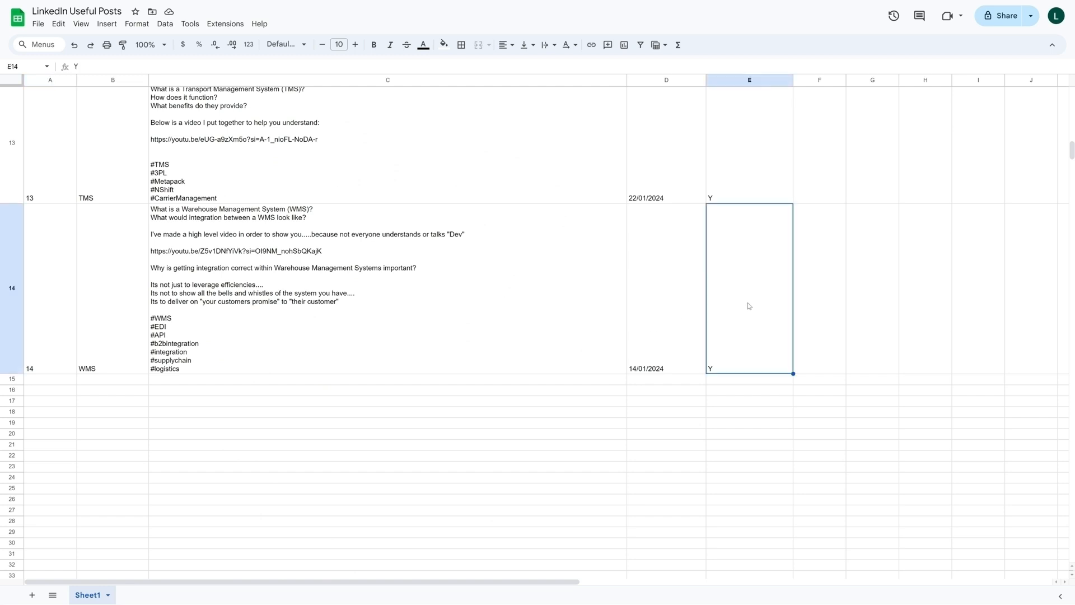
key("Delete")
type("Y")
key("Return")
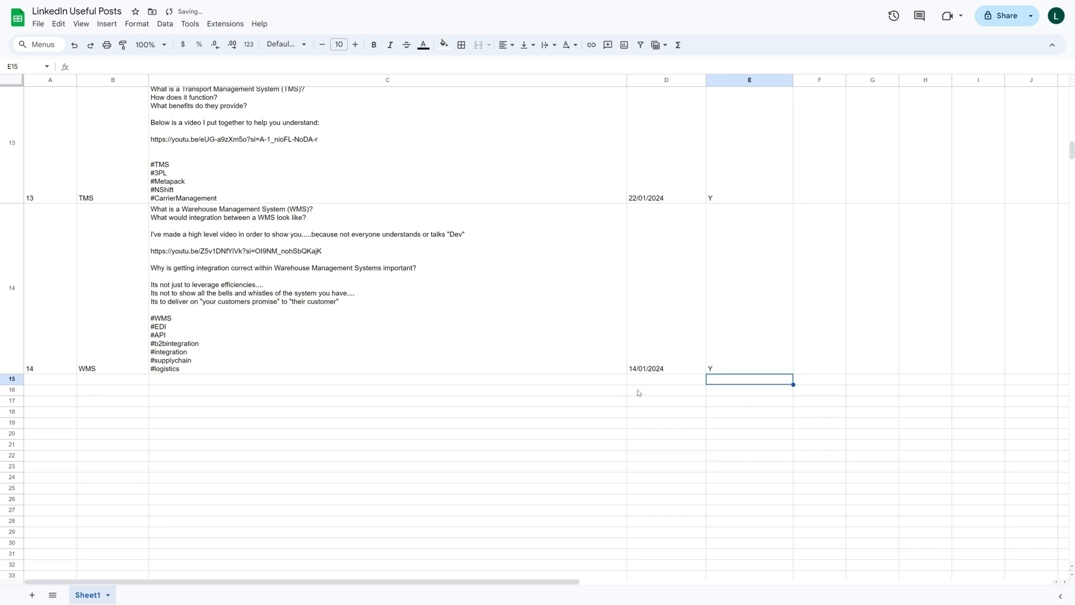
- Add a post in row 15 with the topic Cleo Integration and the post detail Details
left_click(104, 380)
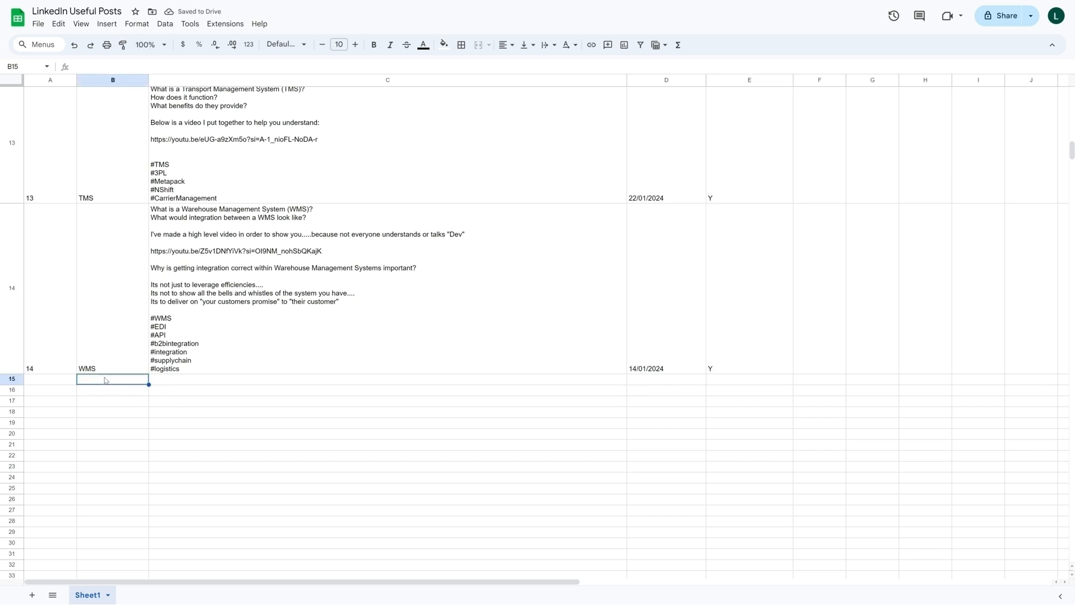
type("Cleo")
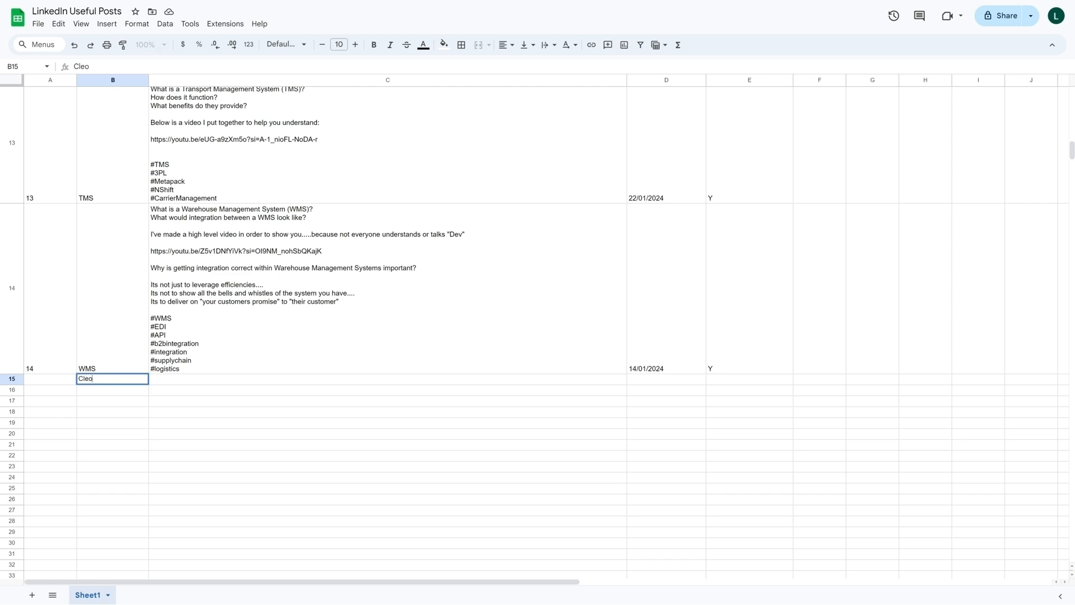
type(" Integration")
key("Tab")
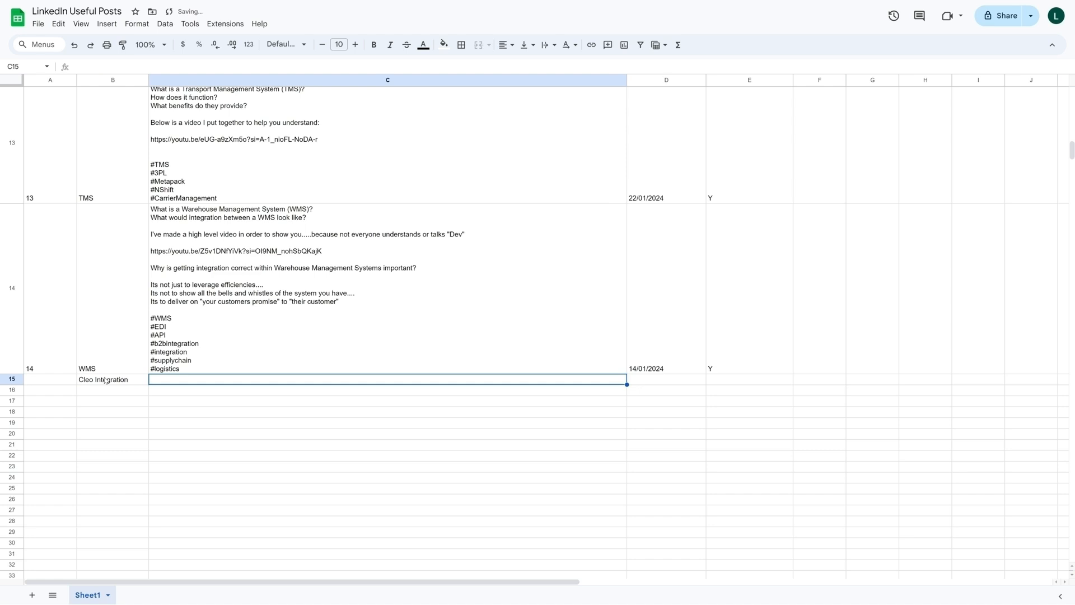
type("Details")
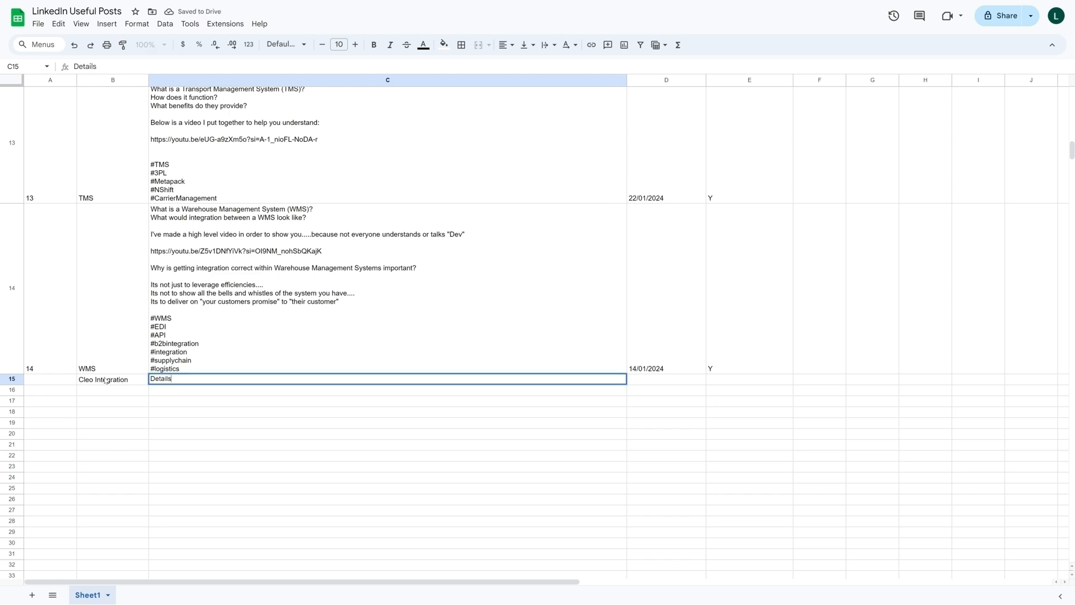
key("Tab")
key("Tab")
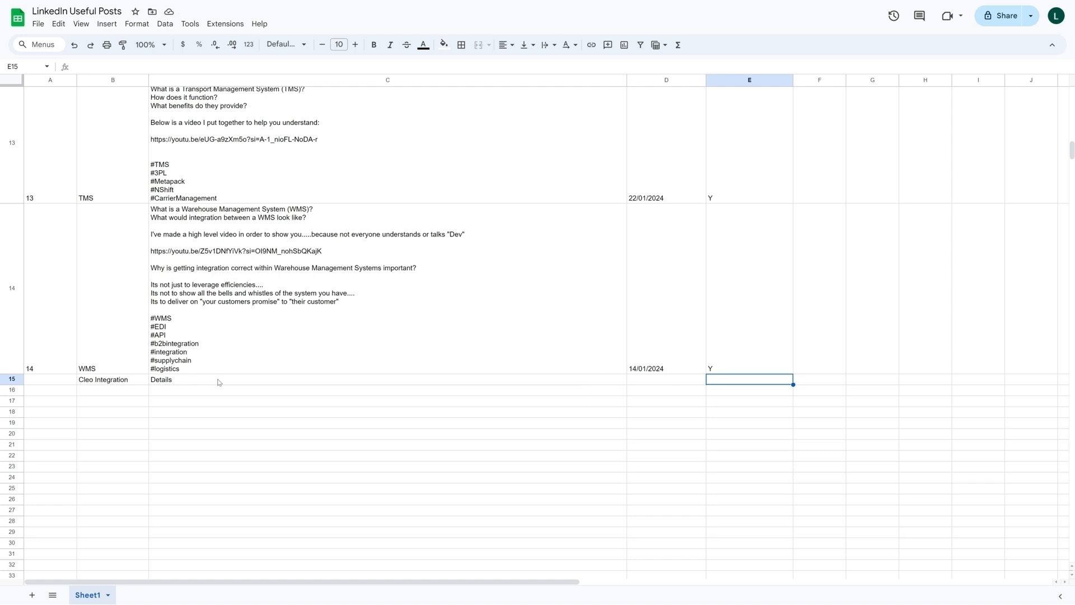
- Check the Row Number formula in A15 and set Ready for Release to Y for the Cleo Integration post
left_click(49, 382)
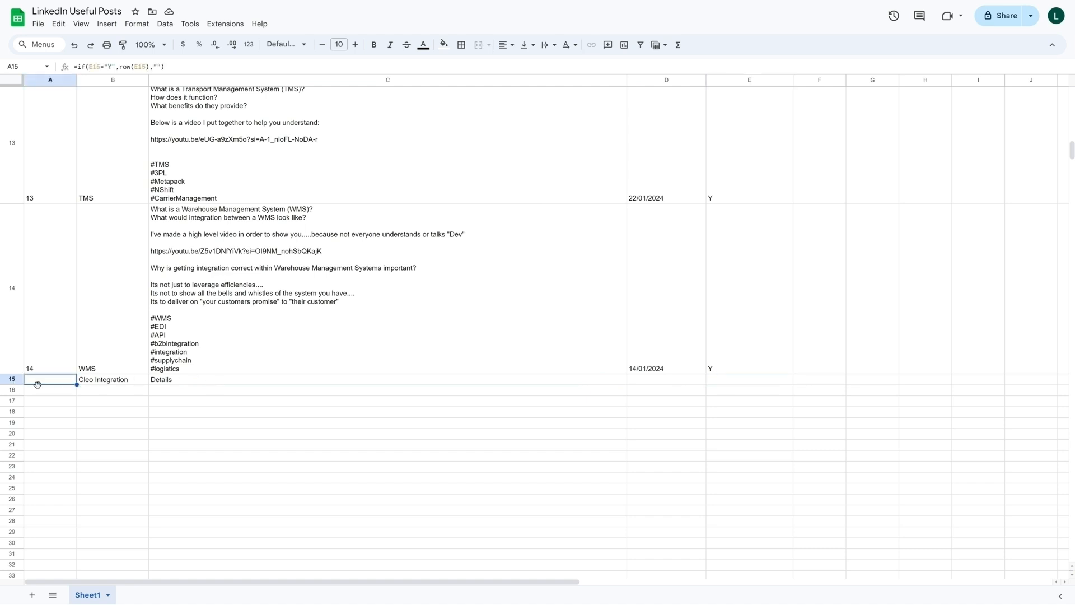
left_click(766, 382)
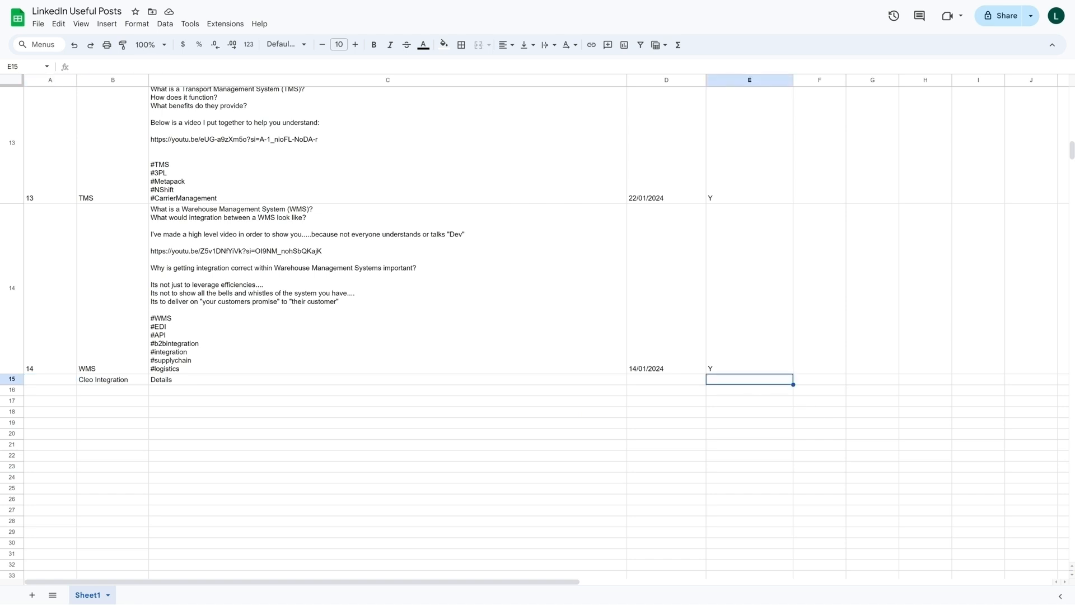
type("Y")
key("Return")
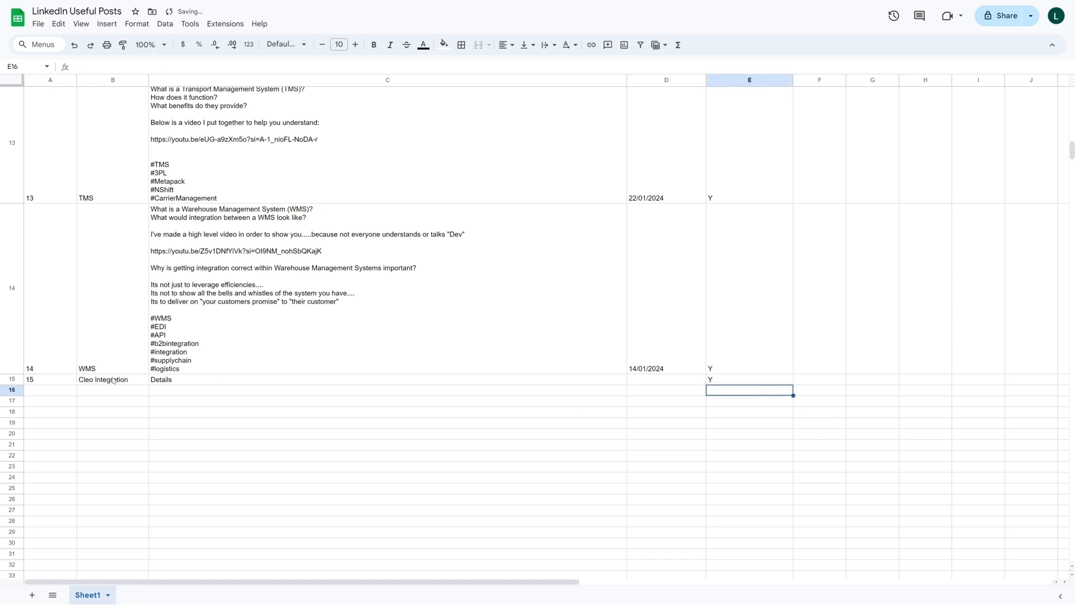
- Add a trial post in row 16 with topic Test, post detail Test and Ready for Release Y
left_click(134, 383)
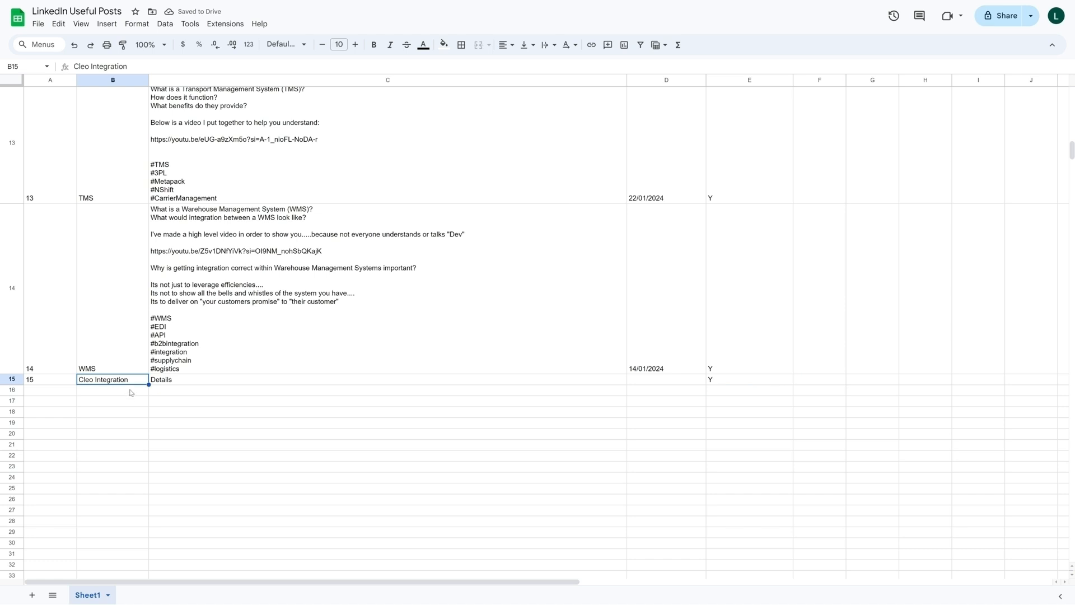
left_click(128, 392)
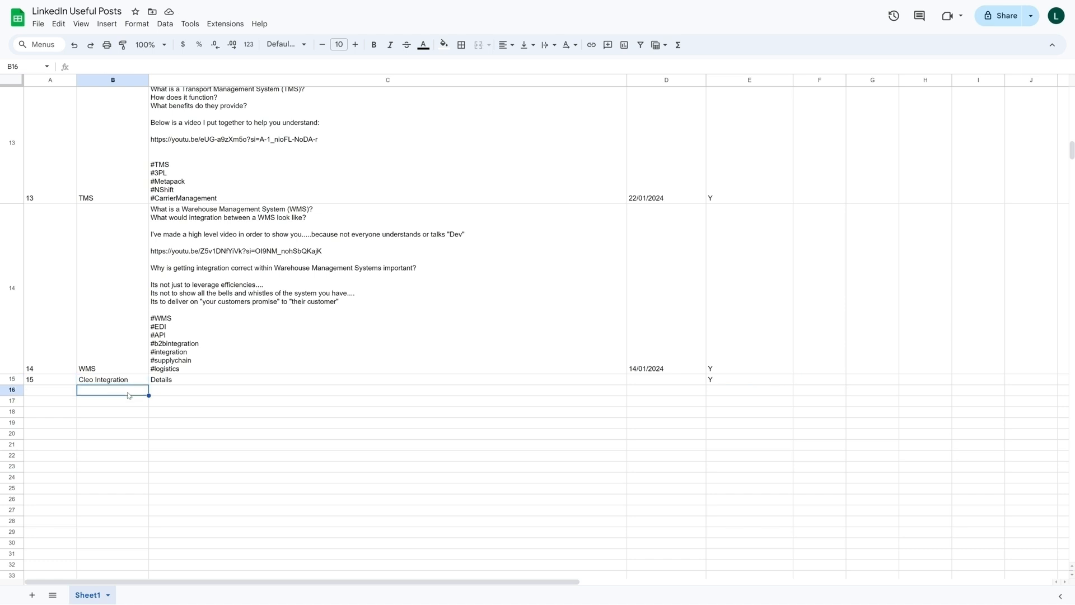
type("Test")
key("Tab")
type("Test")
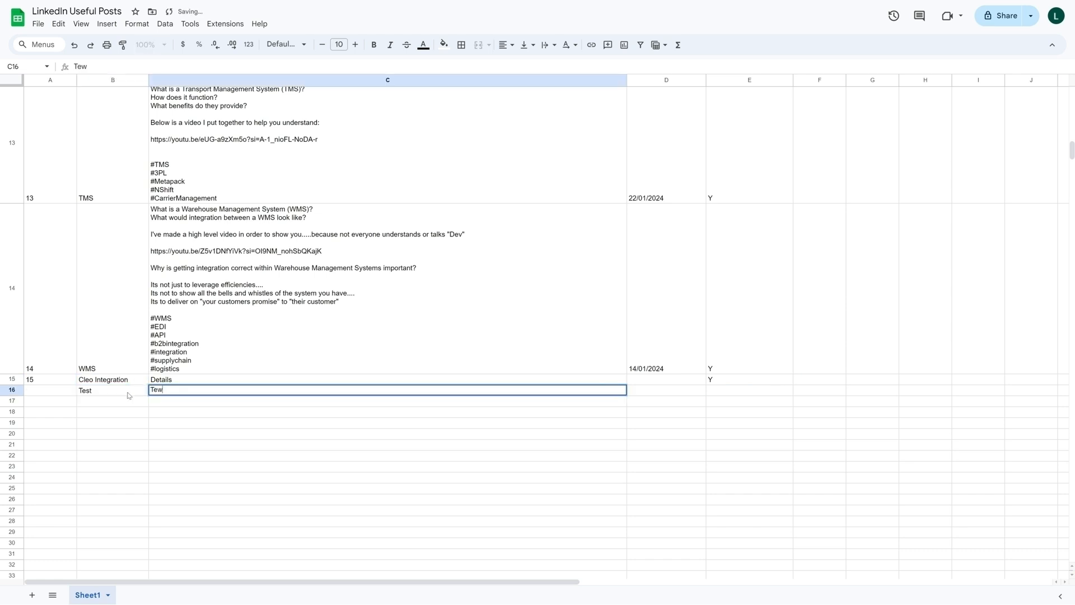
key("Tab")
key("Tab")
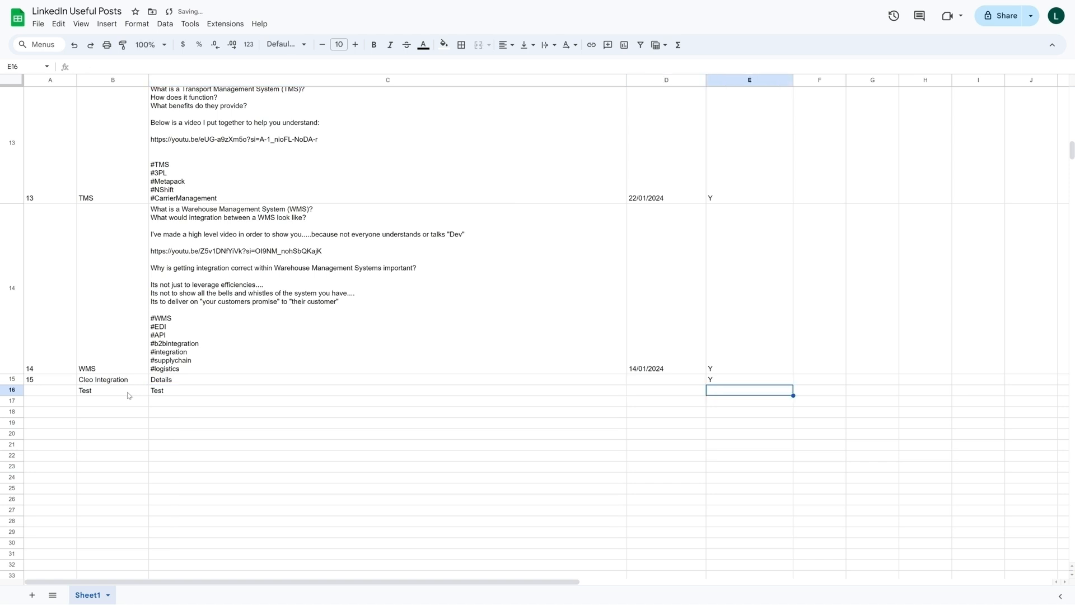
type("Y")
key("Return")
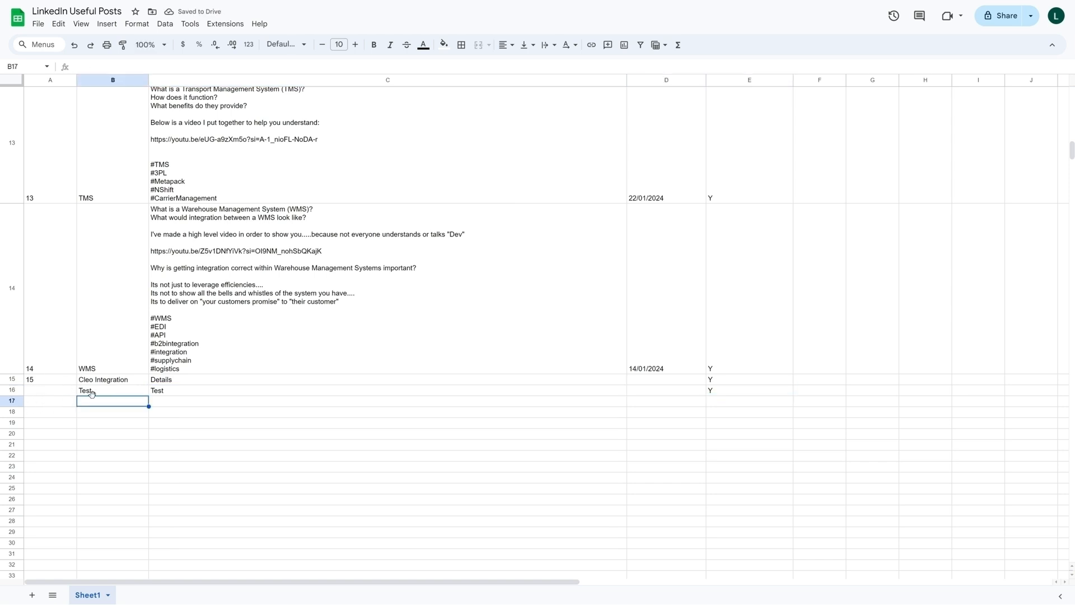
- Check the Row Number cells of the new posts and clear all of the Test entries from row 16
key("ctrl+Right")
left_click(49, 381)
left_click(110, 390)
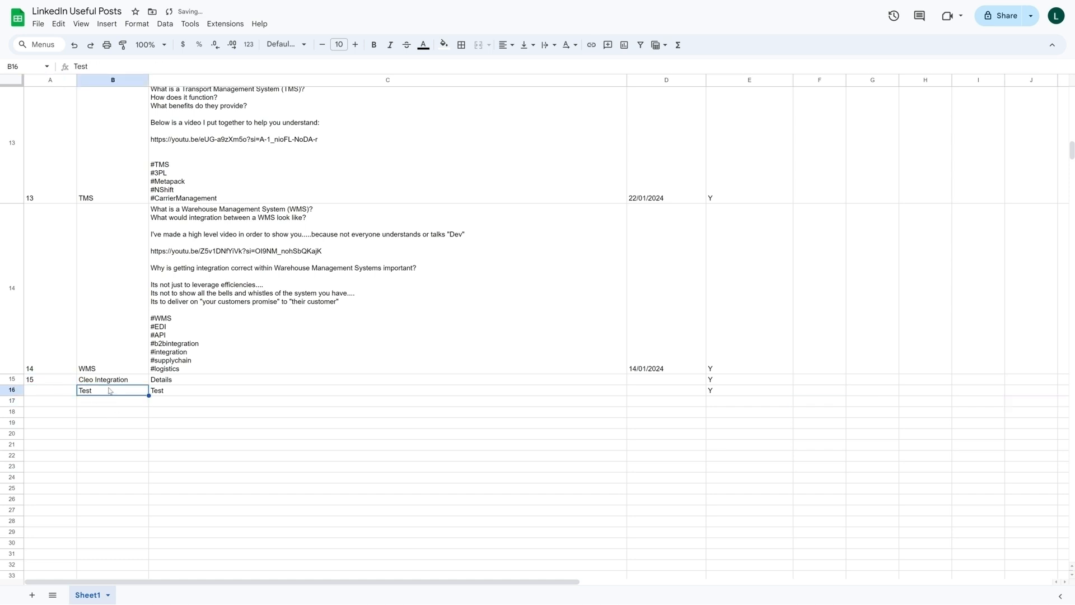
left_click(733, 392, "shift")
key("Delete")
left_click(733, 388)
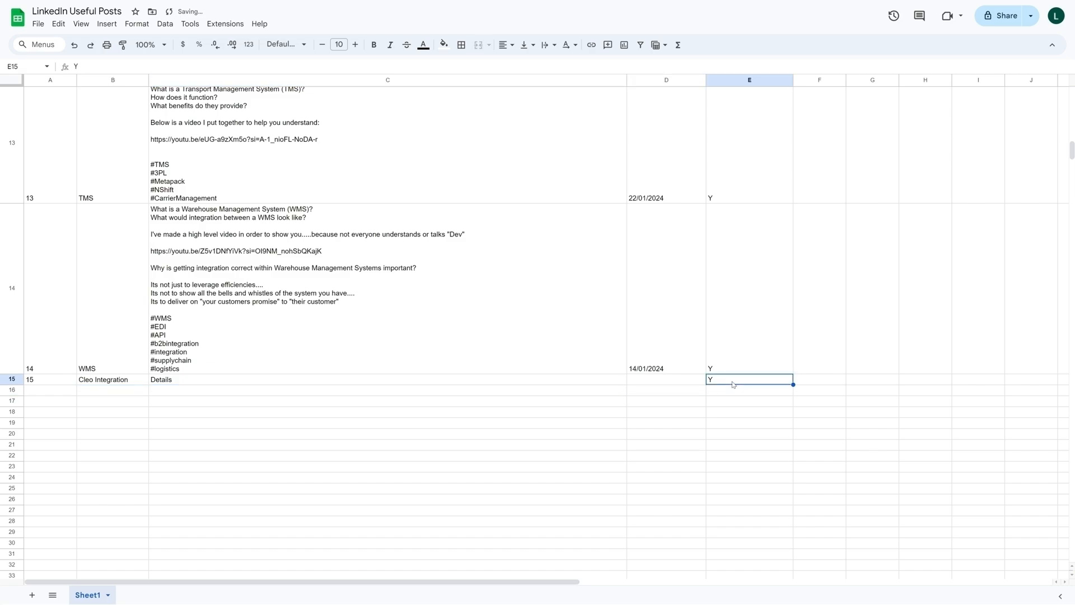
left_click(326, 414)
- Wrap the Row Number formula in cell A2 in an ARRAYFORMULA function with its closing parenthesis
scroll(406, 368, "up", 4)
scroll(406, 367, "up", 20)
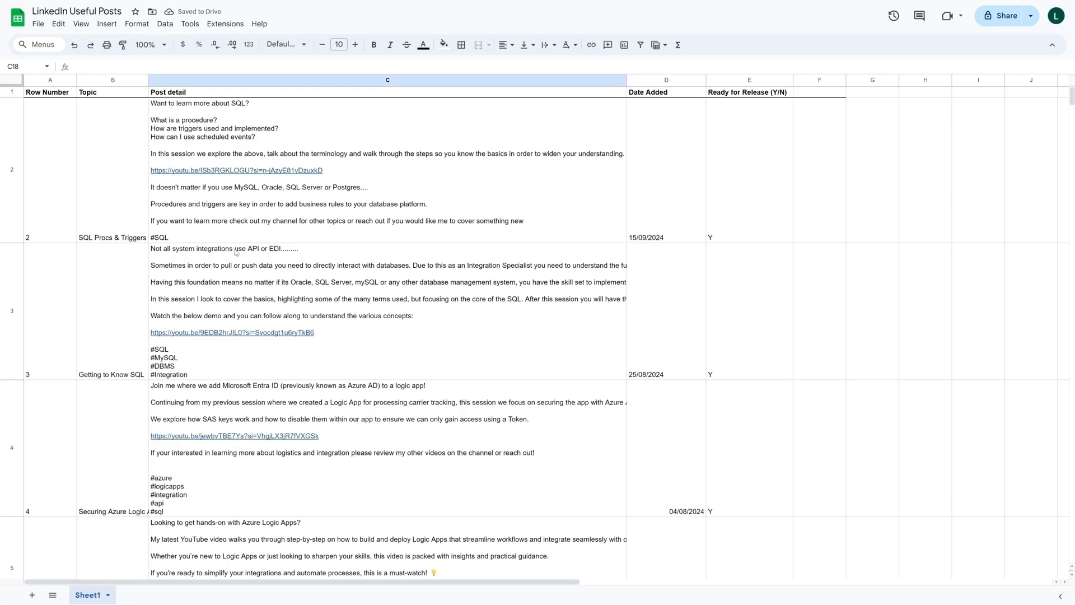
left_click(51, 171)
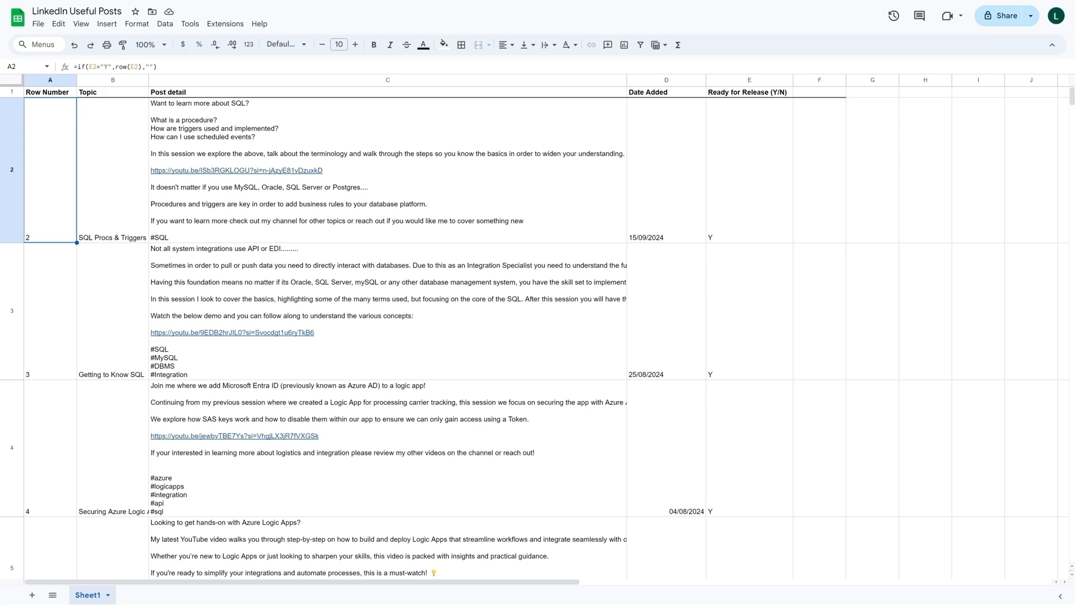
left_click(77, 67)
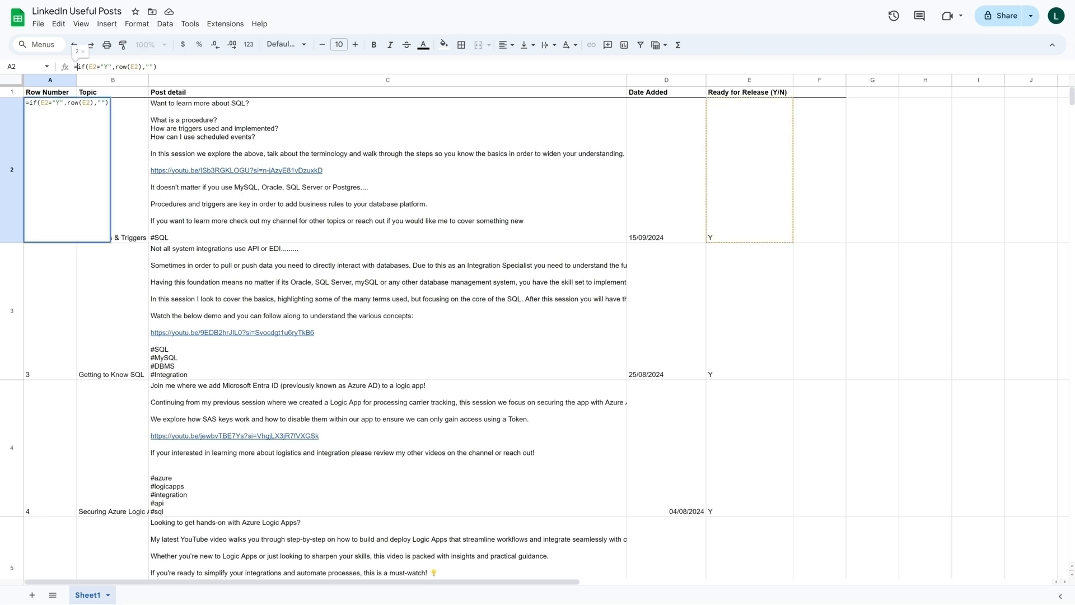
type("ARRAY")
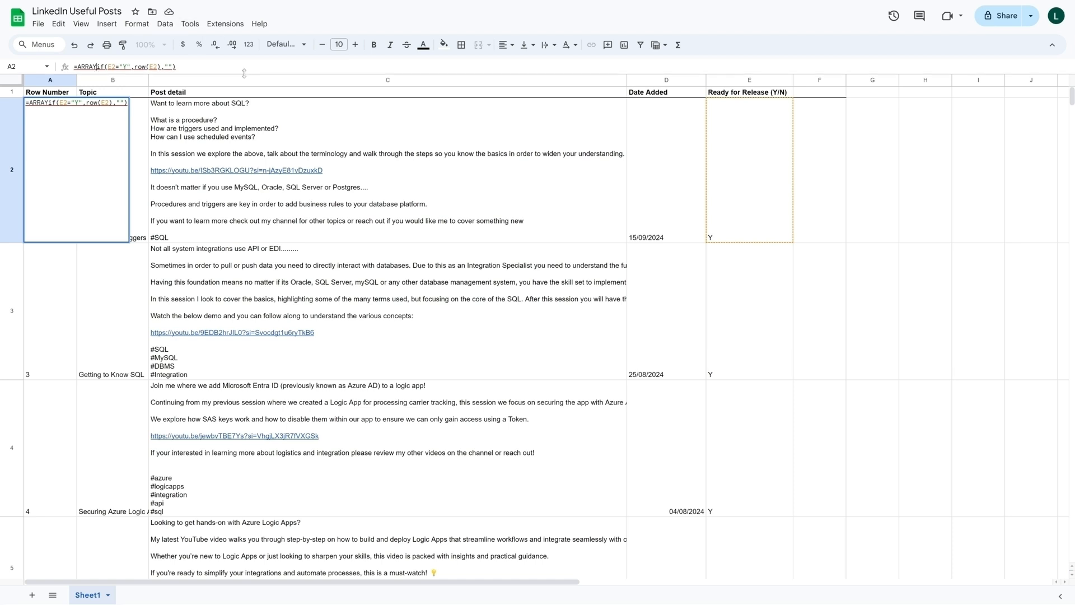
type("FORMULA")
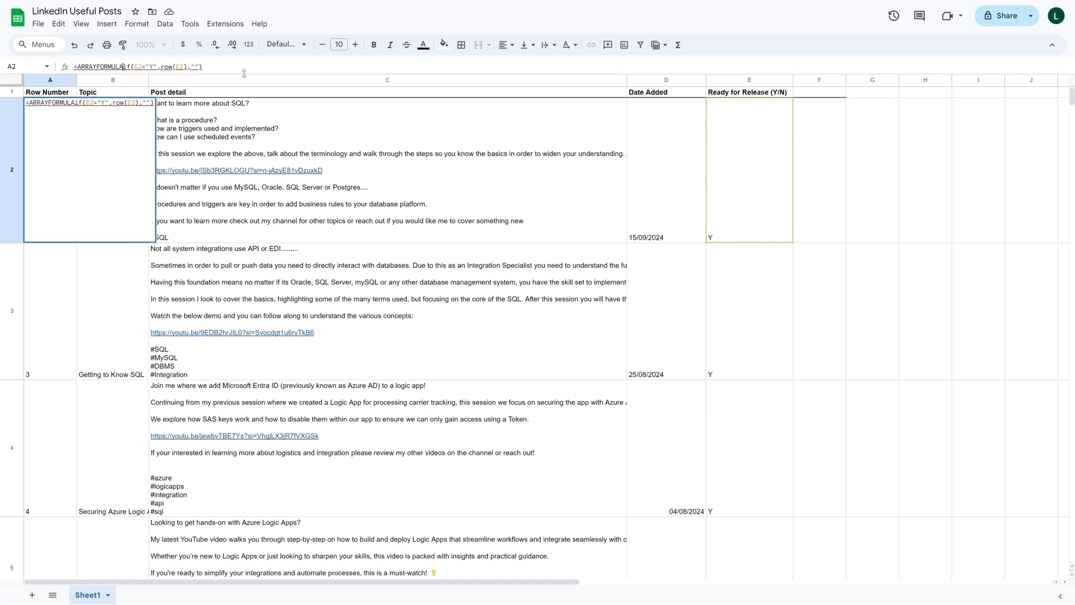
type("(")
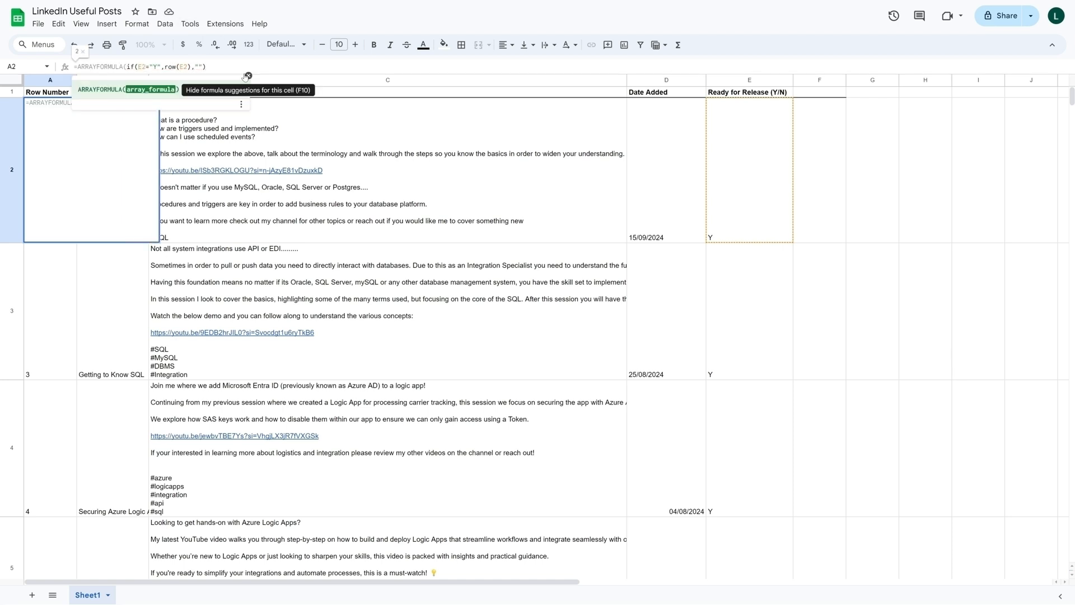
left_click(207, 67)
type(")")
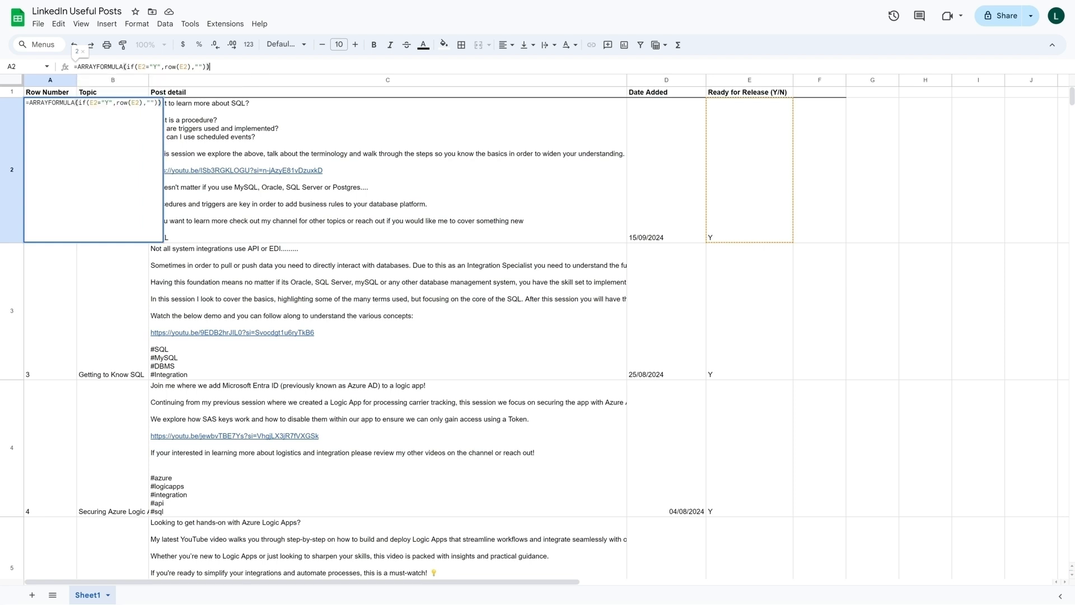
- Extend both E2 references in the A2 formula to the range E2:E and commit =ARRAYFORMULA(if(E2:E="Y",row(E2:E),""))
left_click(146, 66)
type(":")
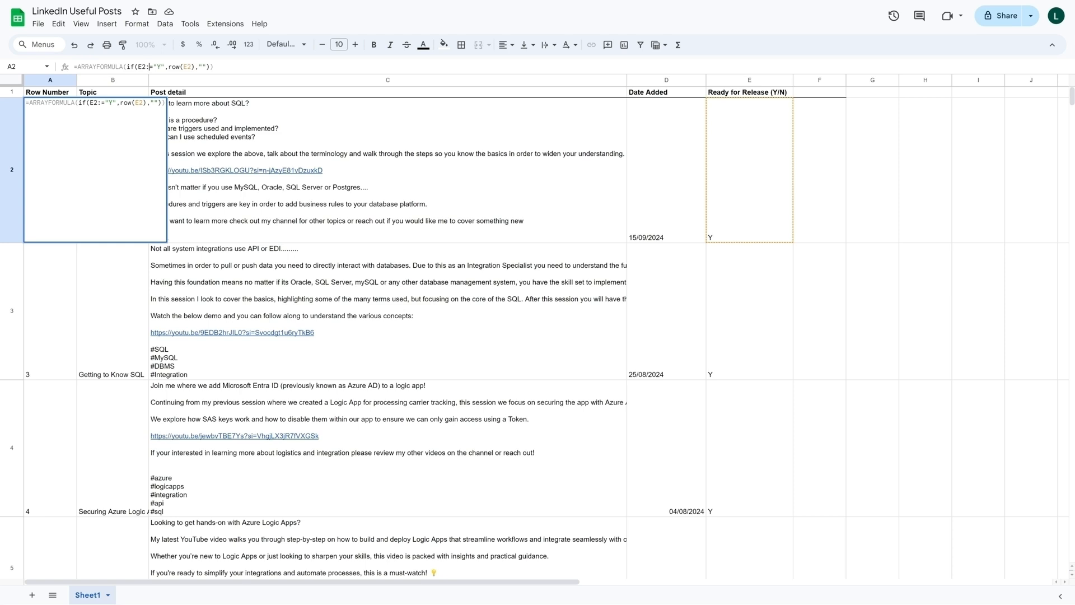
type("E")
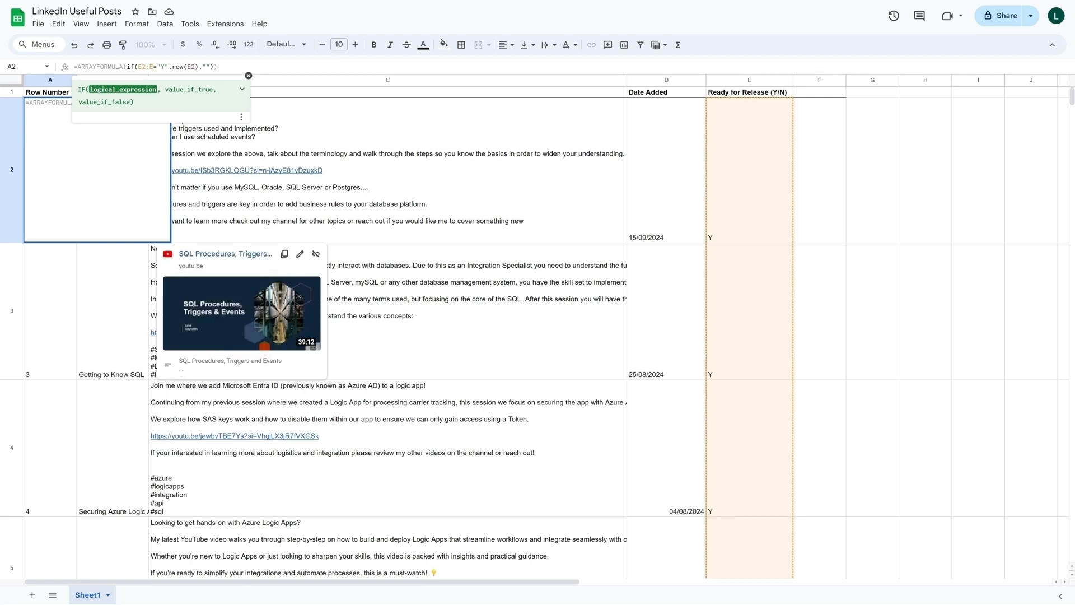
left_click(194, 67)
type(":")
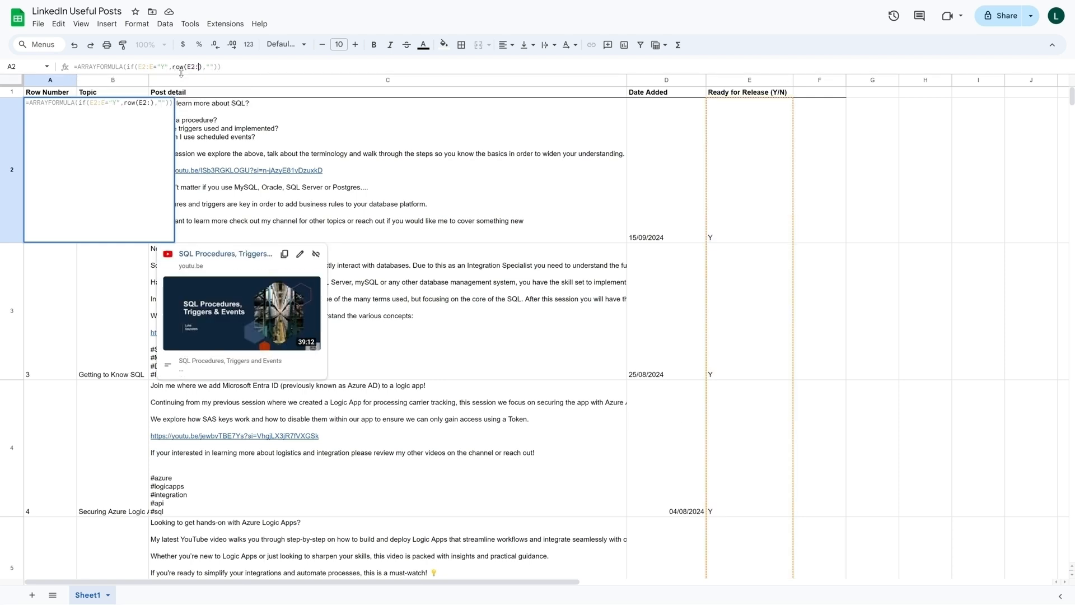
type("E")
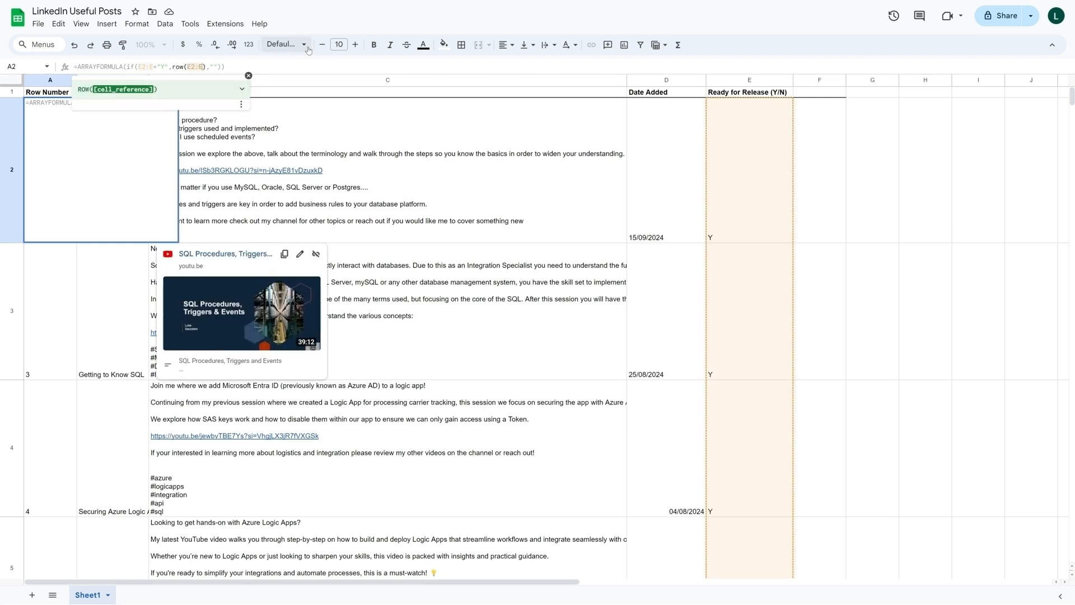
key("End")
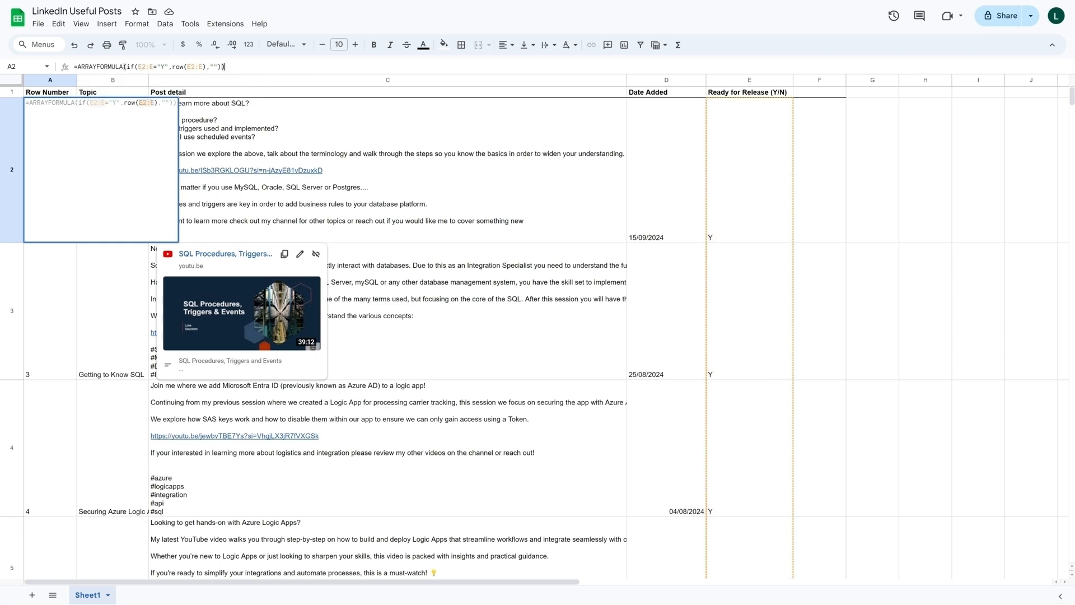
left_click_drag(78, 66, 153, 66)
left_click(225, 67)
key("Return")
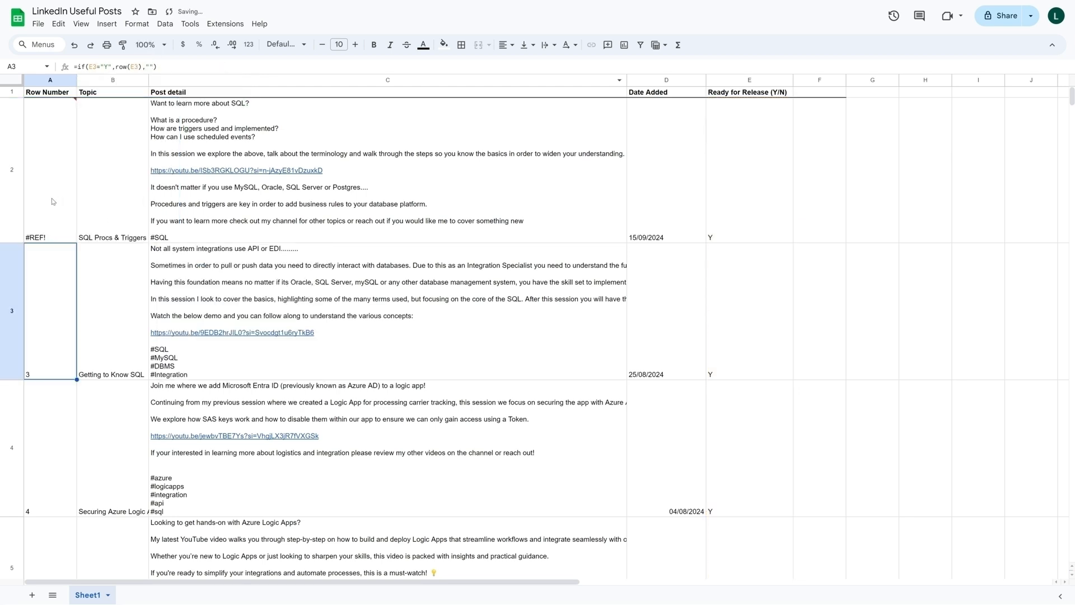
- Inspect the ARRAYFORMULA in cell A2 and read the details of its error
left_click(53, 202)
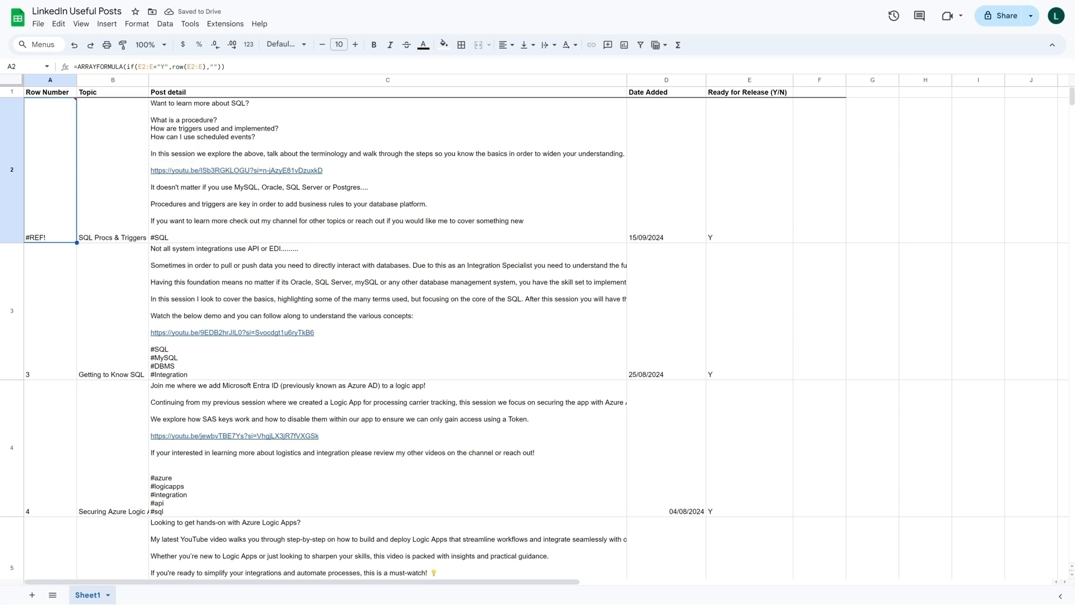
left_click(123, 67)
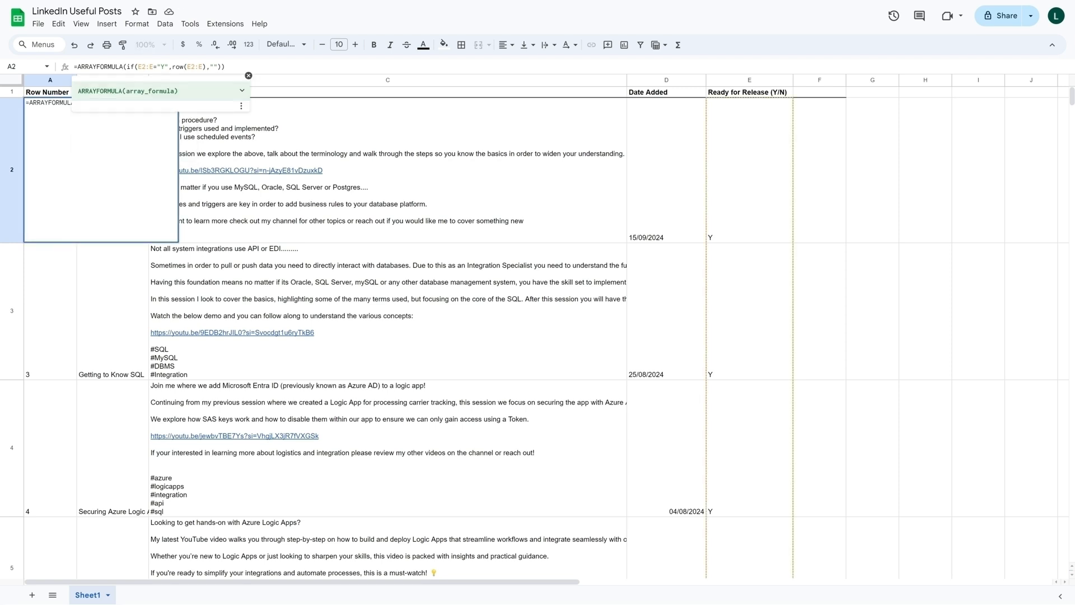
key("Return")
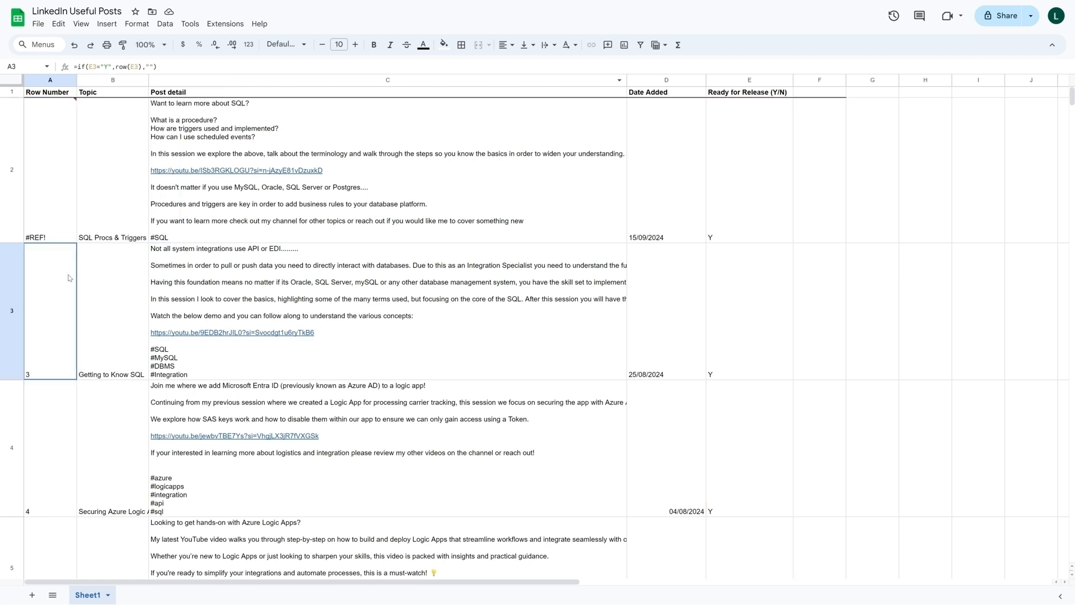
left_click(75, 151)
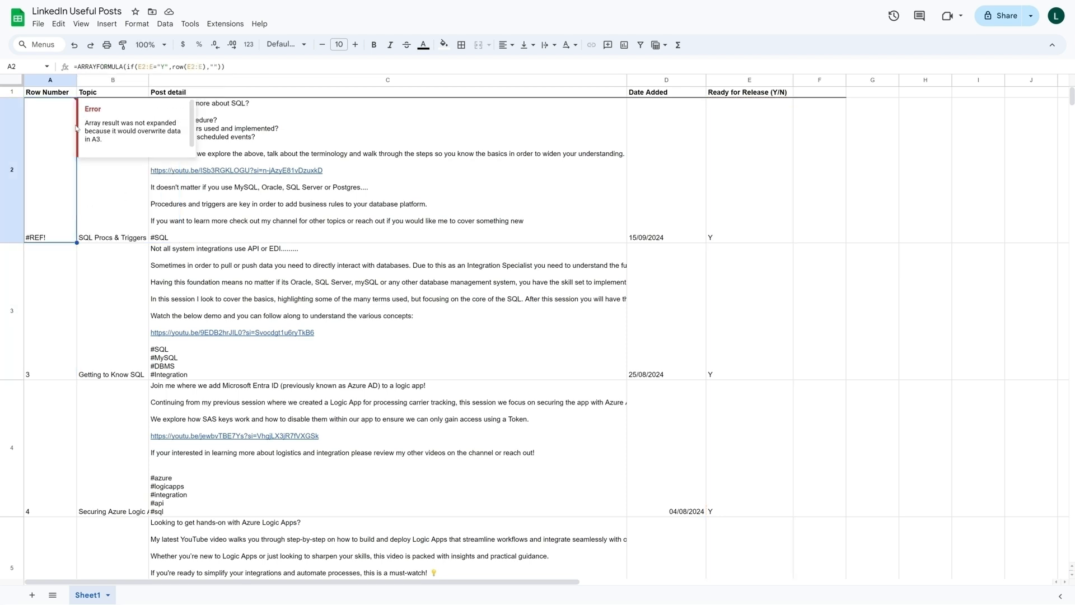
- Clear the individual Row Number formulas from cells A3 through A16 to make room for the array result
left_click(53, 268)
key("Delete")
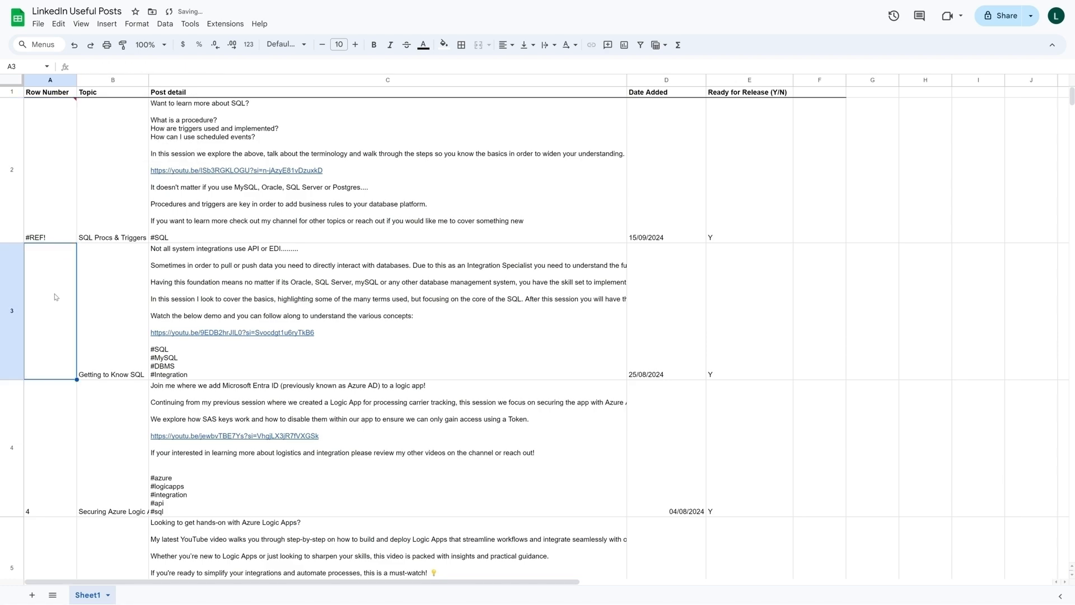
scroll(54, 277, "down", 3)
left_click(55, 276)
key("Delete")
scroll(55, 277, "down", 15)
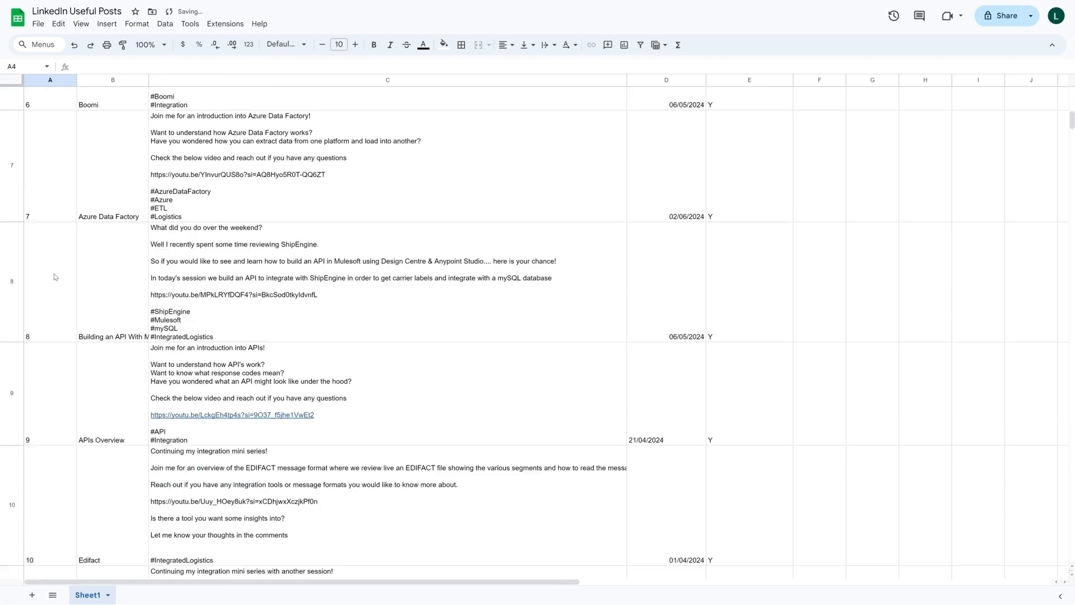
scroll(65, 331, "down", 7)
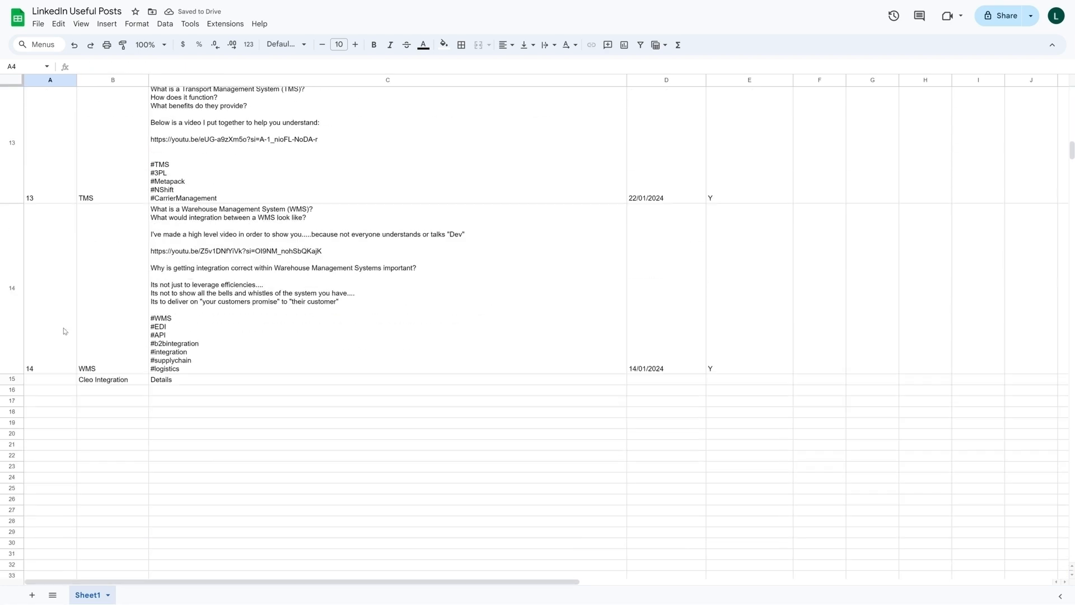
left_click(63, 391, "shift")
key("ctrl+z")
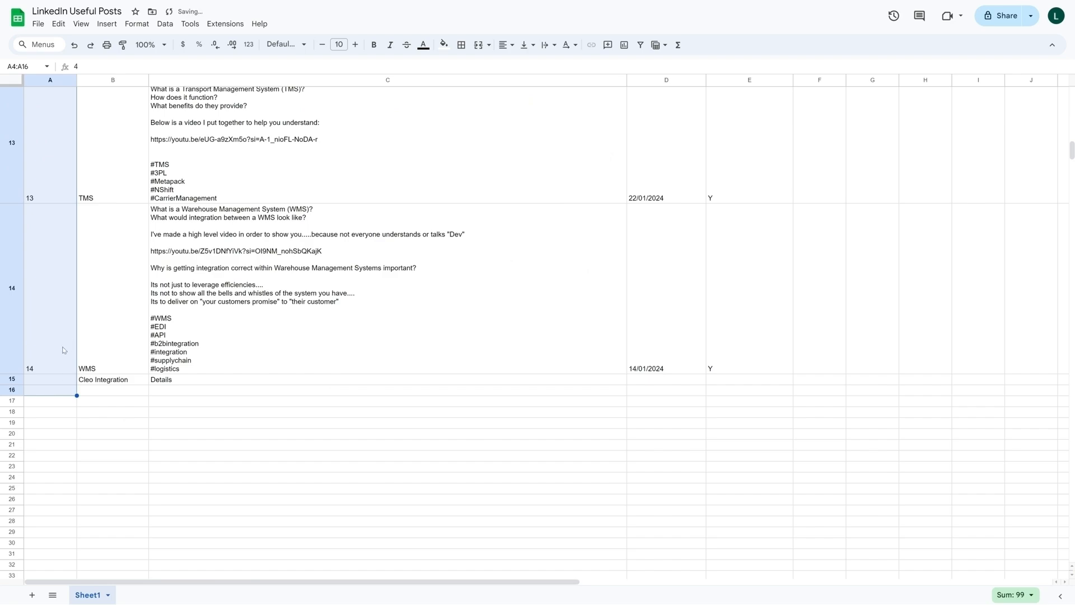
scroll(62, 347, "up", 10)
scroll(62, 347, "up", 10)
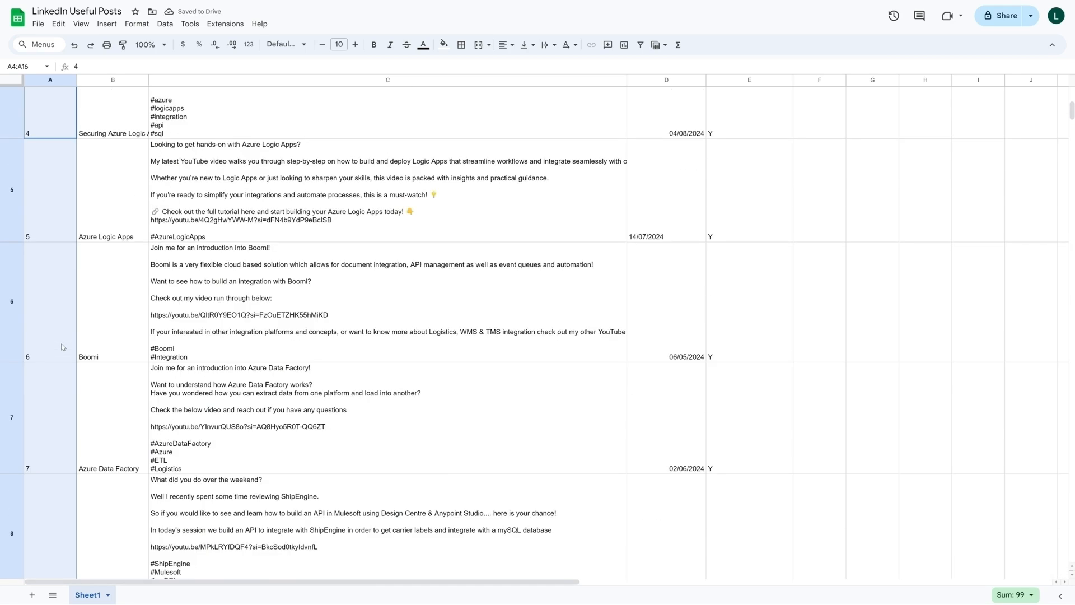
- Step through Row Number cells A2 to A5 and compare which of them contain a formula
left_click(71, 228)
left_click(69, 302)
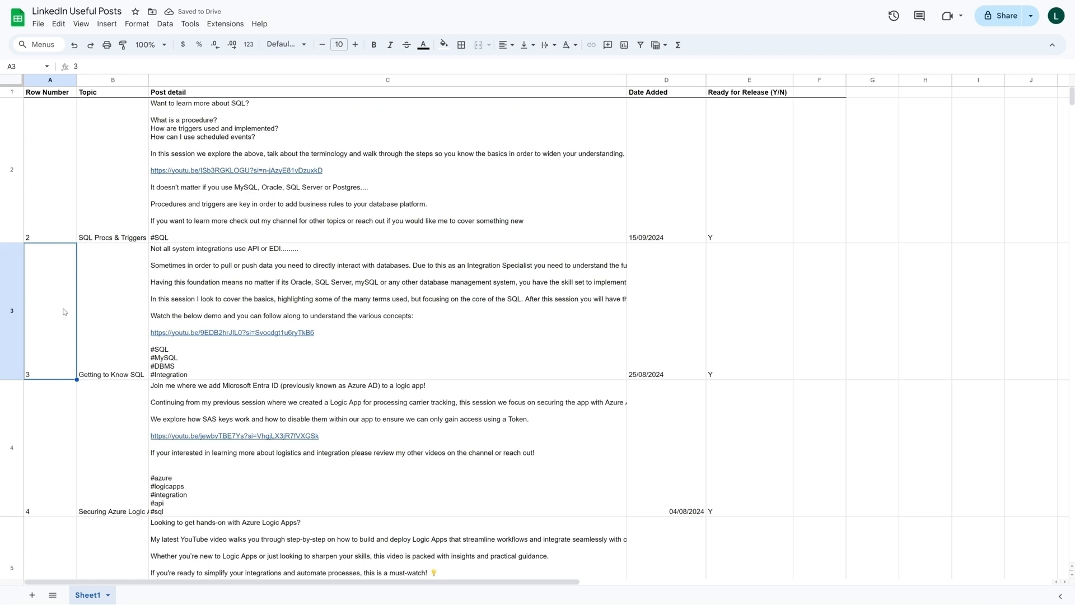
key("Up")
key("Down")
key("Down")
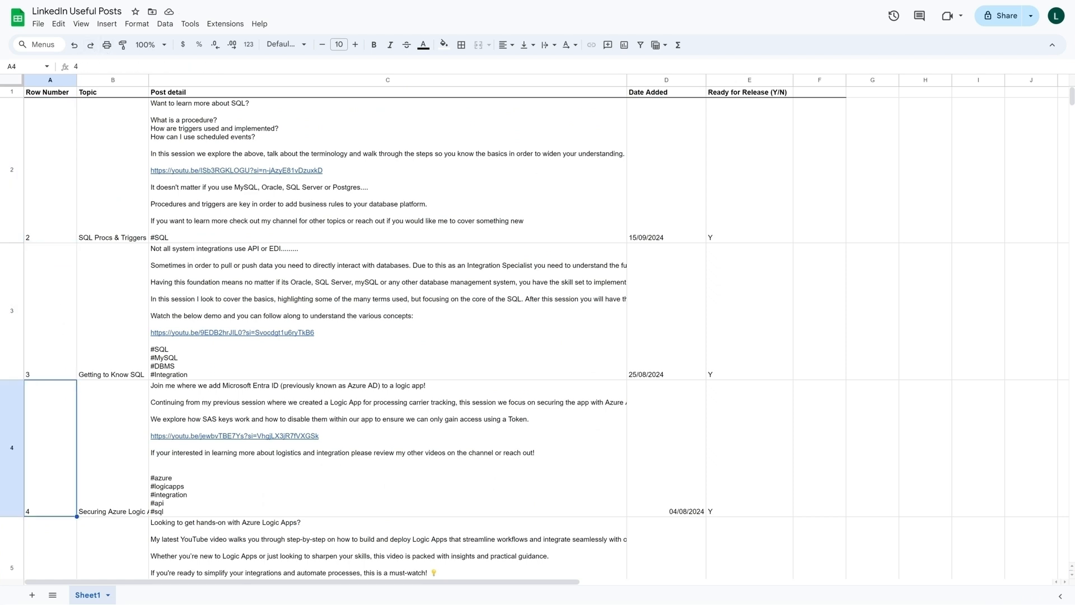
key("Down")
key("Up")
key("Up")
key("Up")
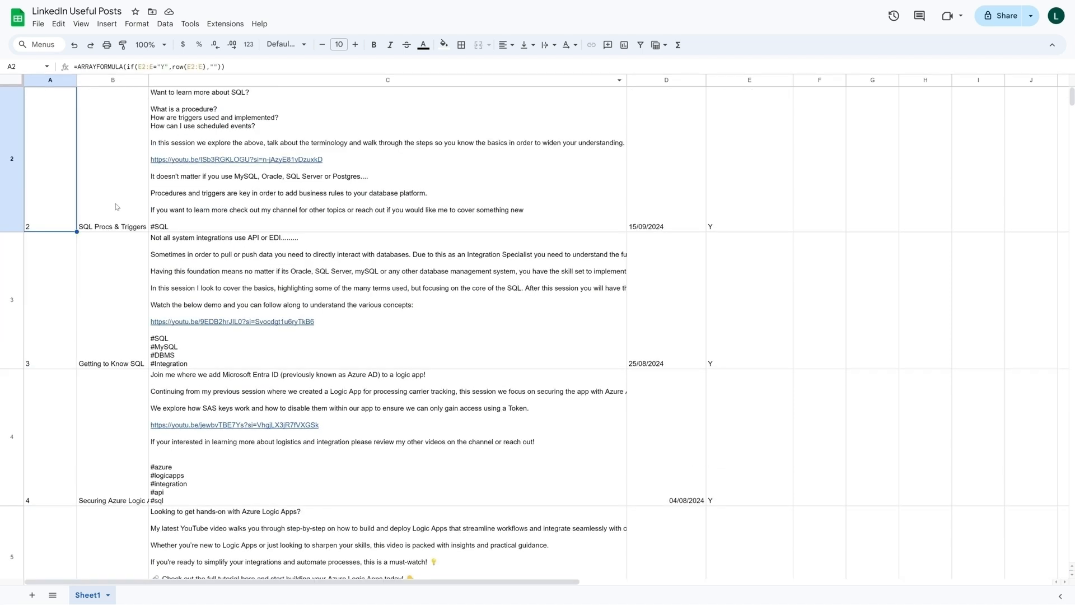
scroll(40, 521, "up", 1)
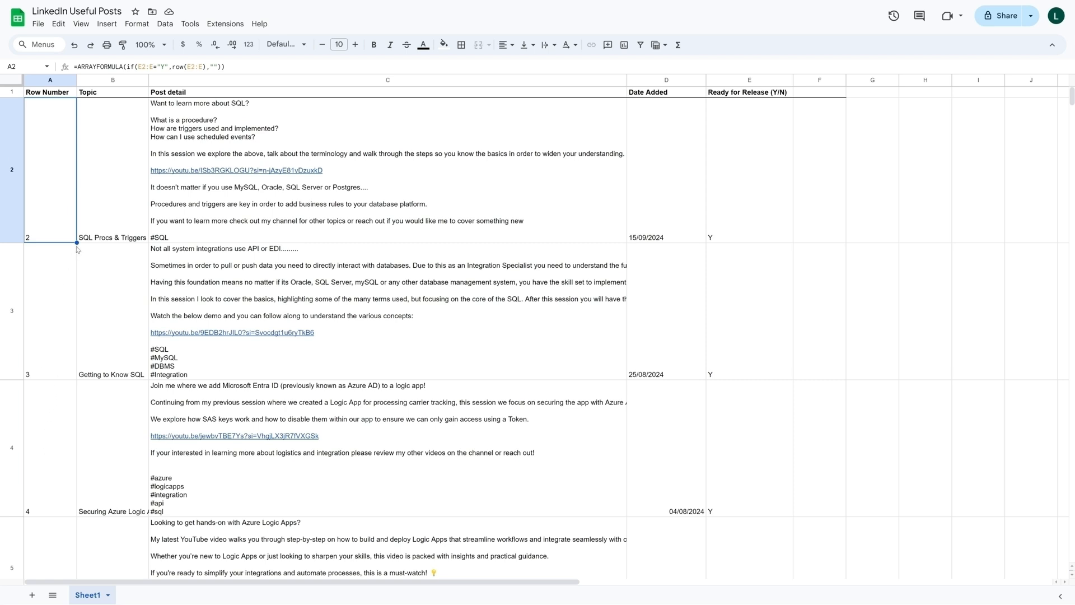
- Test the automatic numbering by entering Y as Ready for Release in rows 15 to 17, and clear E15:E17 again
scroll(111, 404, "down", 12)
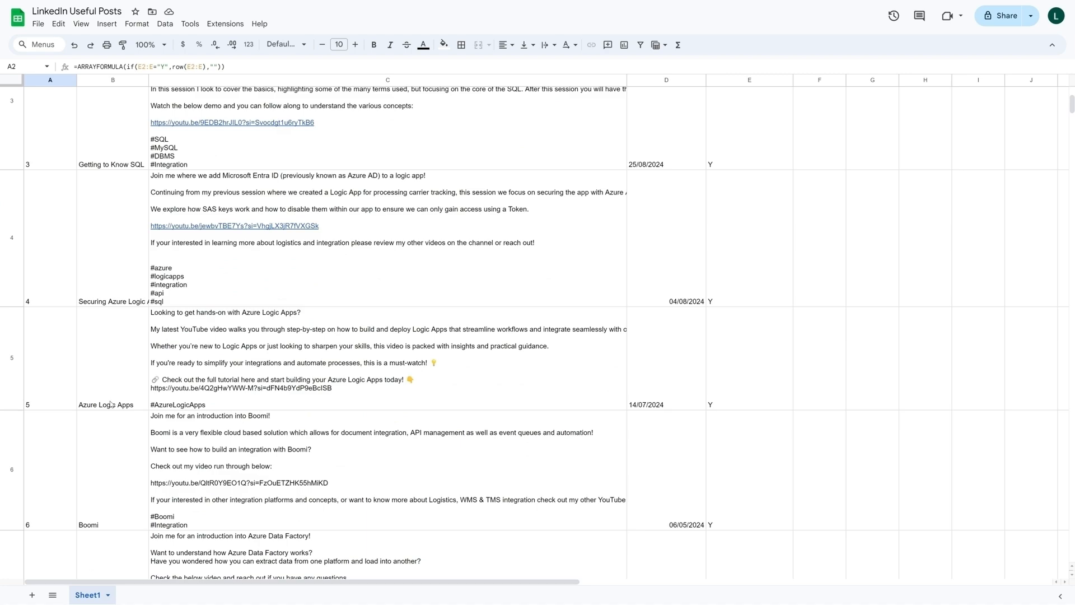
scroll(110, 404, "down", 10)
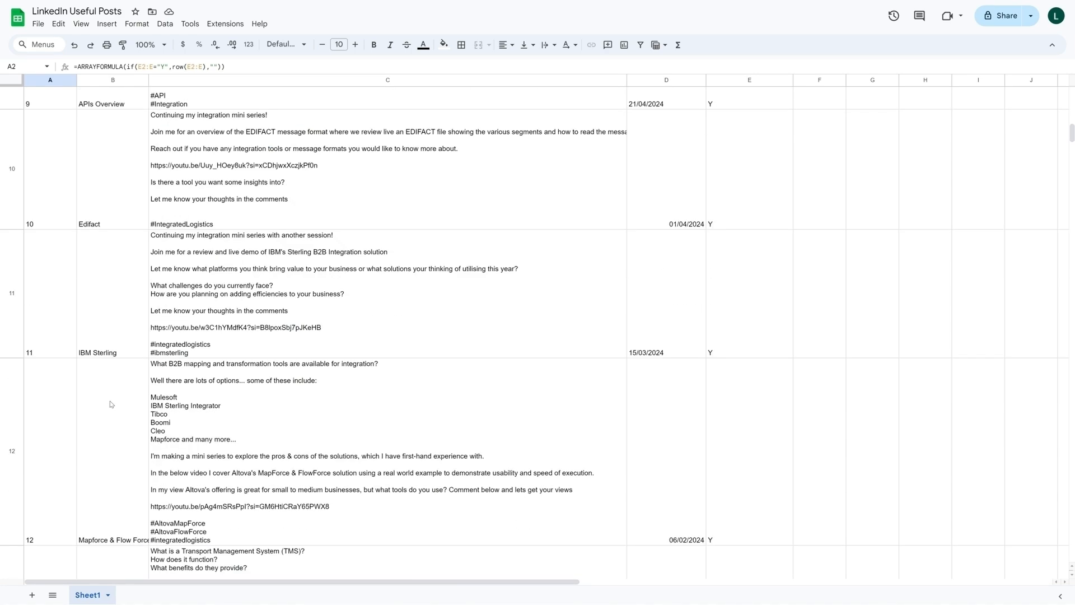
scroll(110, 404, "down", 3)
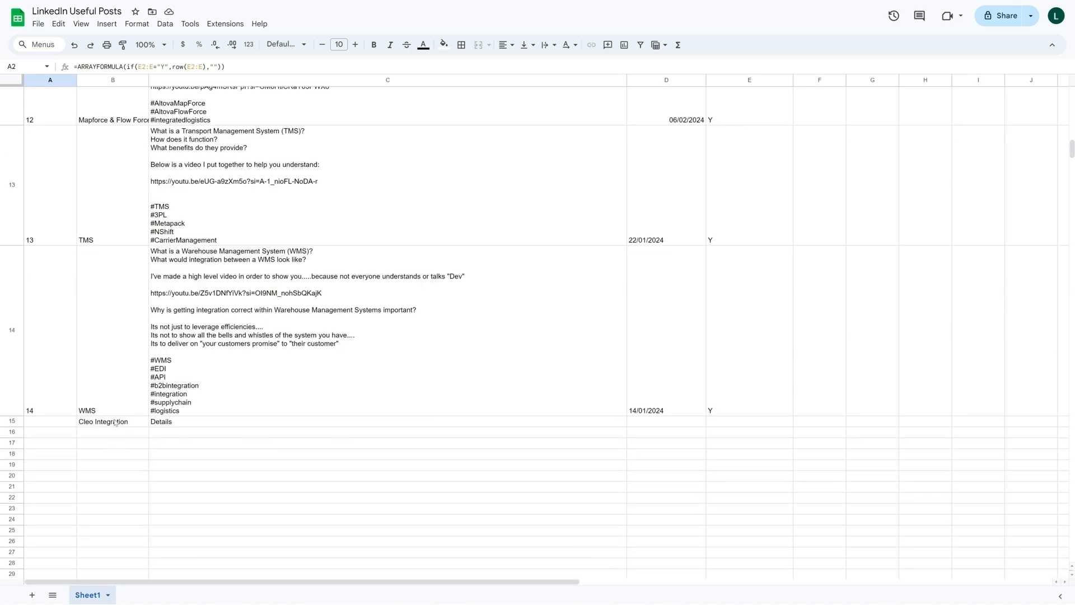
left_click(728, 424)
type("Y")
key("Return")
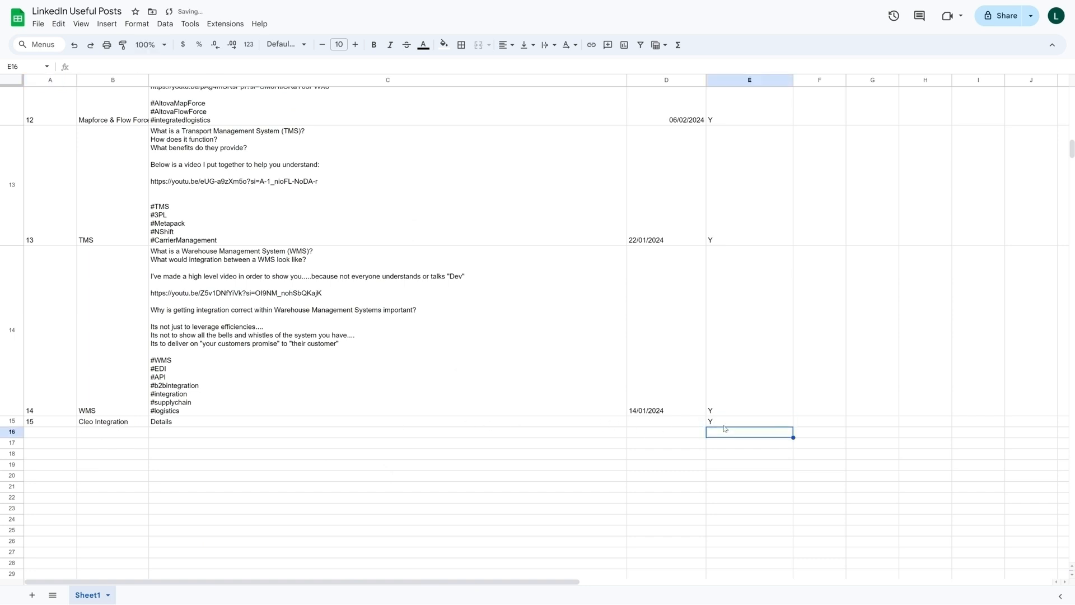
type("Y")
key("Return")
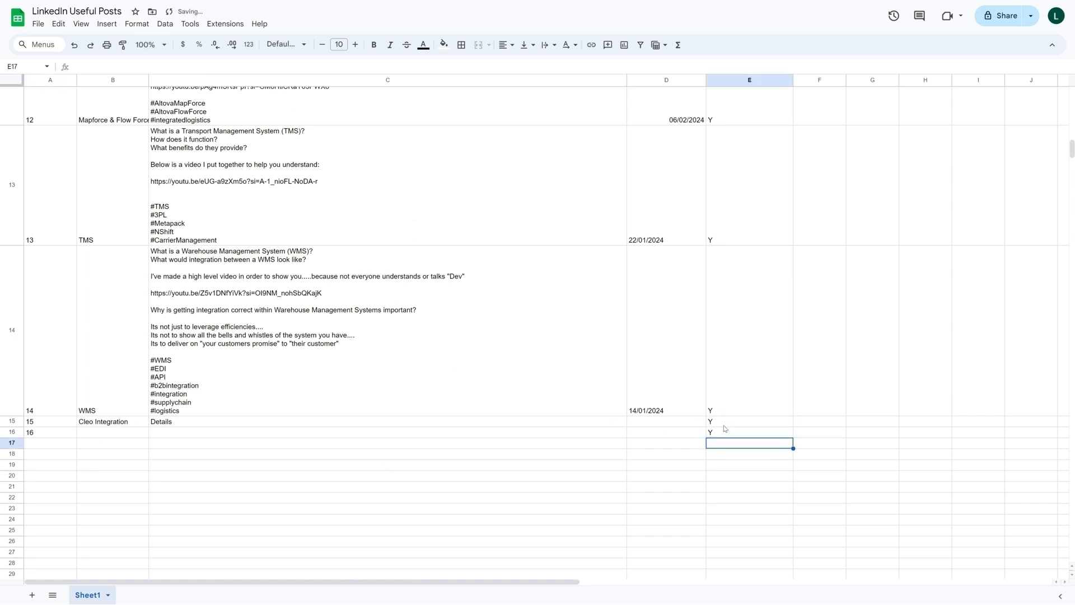
type("Y")
key("Return")
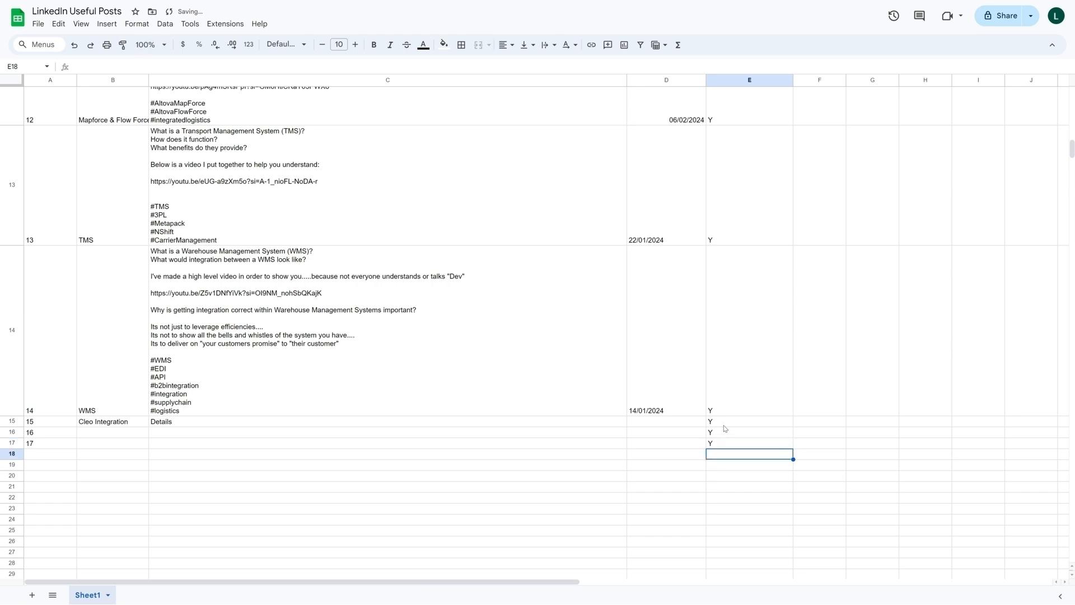
left_click_drag(723, 423, 725, 447)
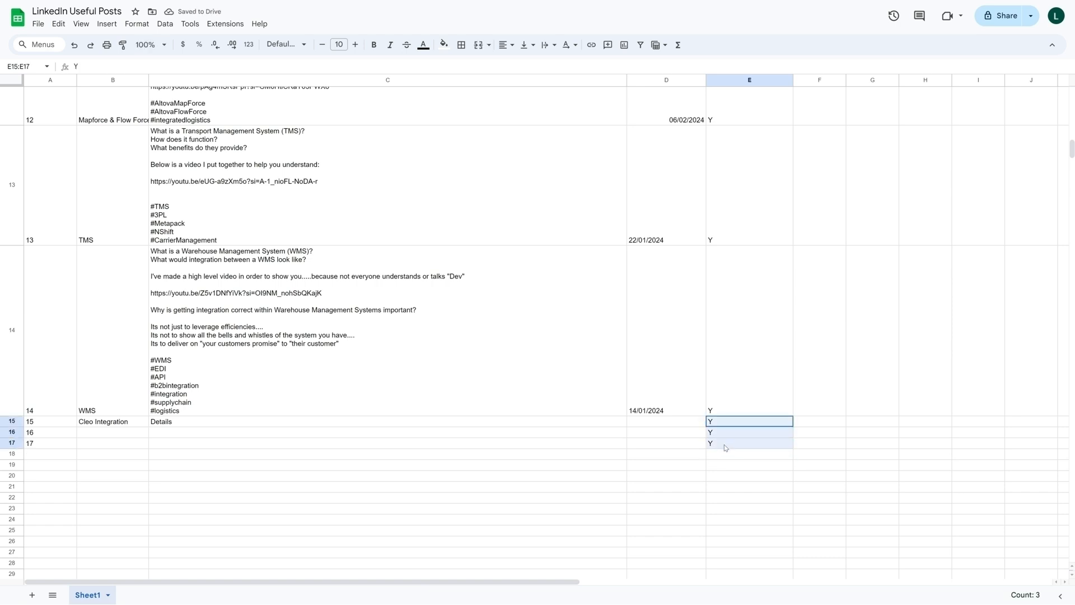
key("Delete")
- Add a new column header named Included in cell F1
scroll(722, 426, "up", 5)
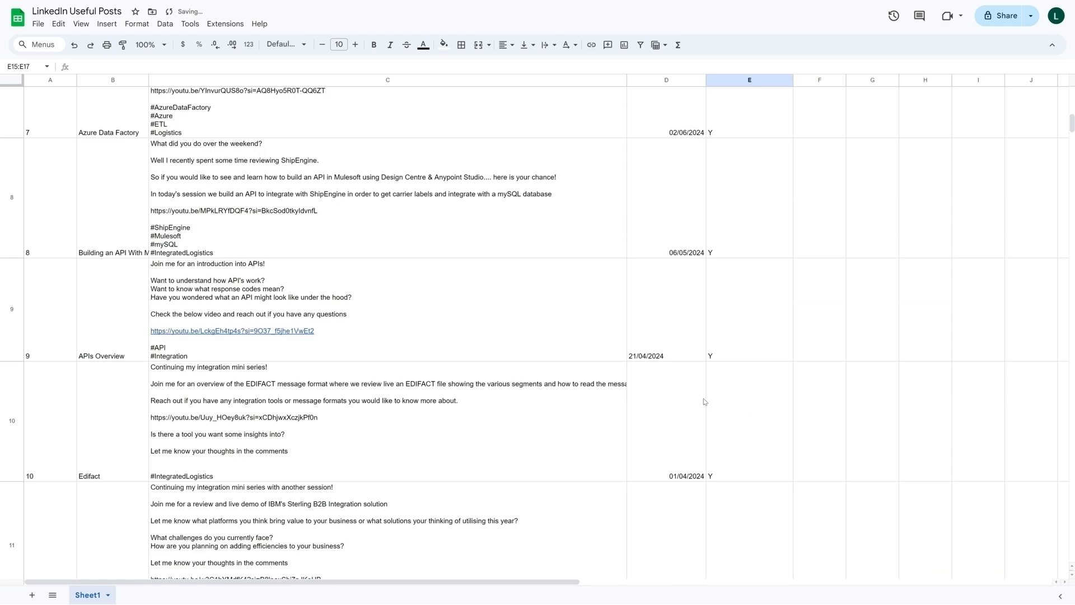
scroll(704, 401, "up", 10)
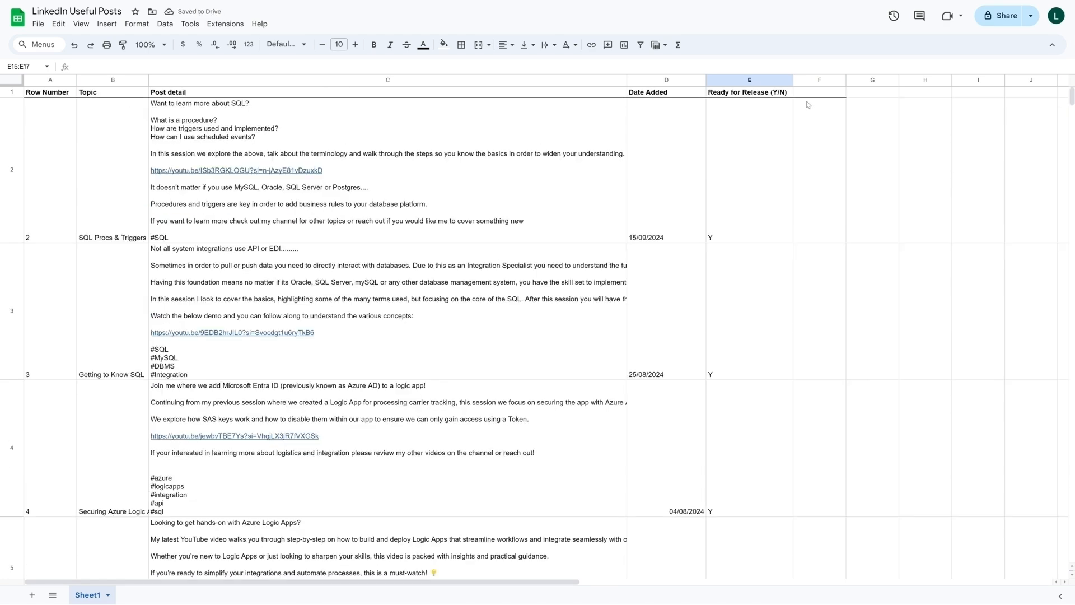
left_click(808, 93)
type("I")
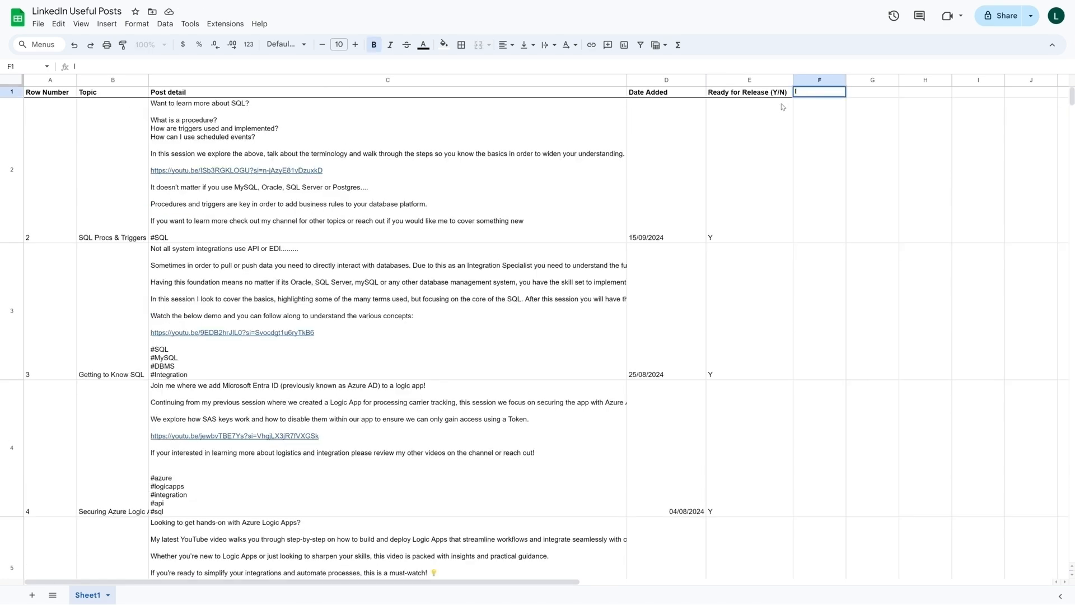
type("ncluded")
key("Return")
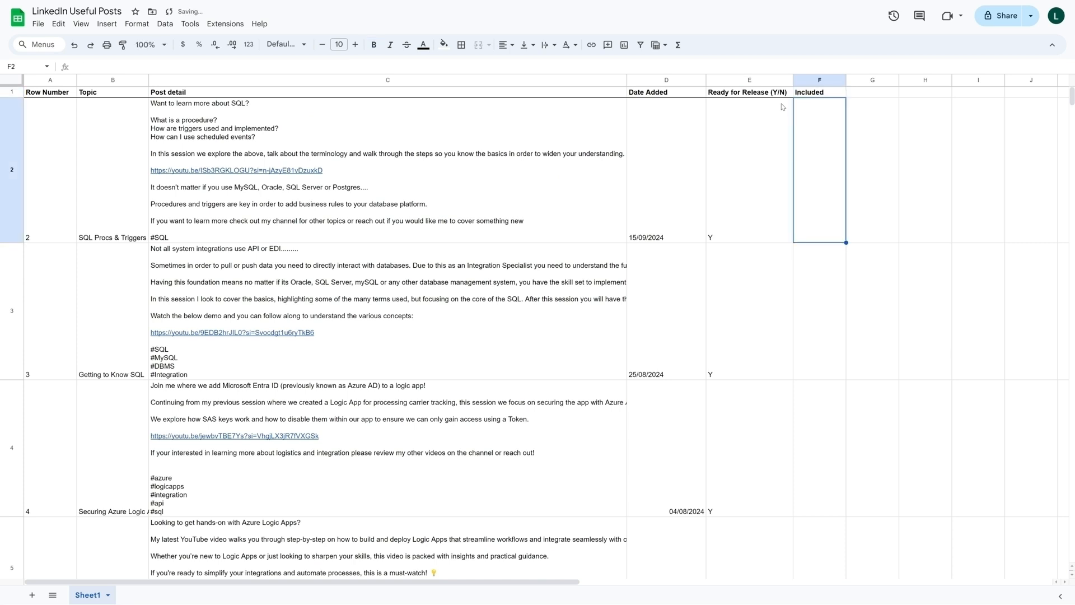
- Enter =ARRAYFORMULA(IF(E2:E="Y",TRUE,"")) in cell F2 to fill the Included column from Ready for Release
double_click(821, 169)
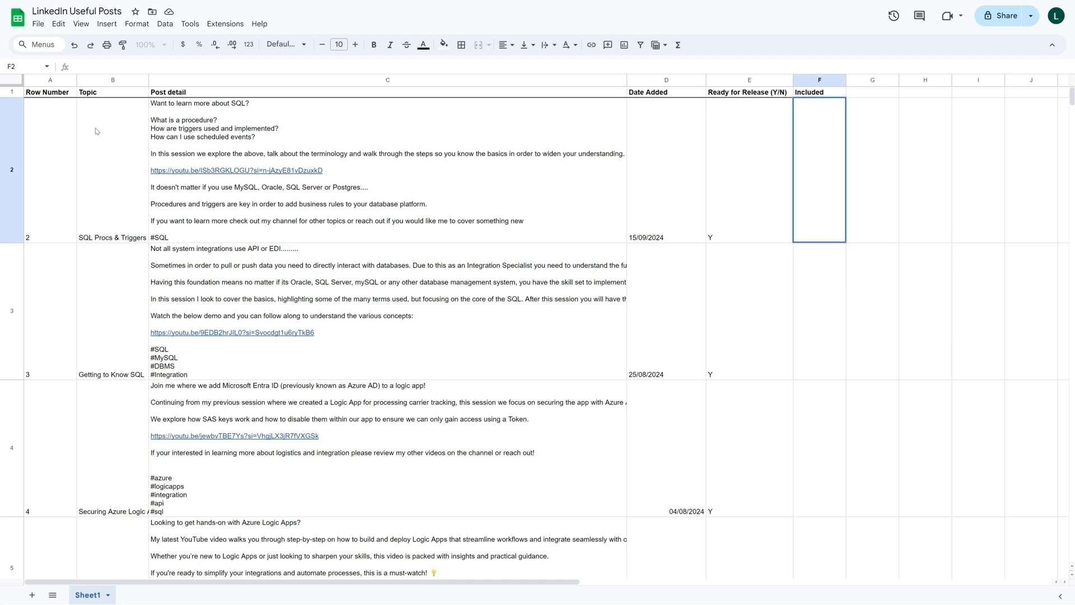
type("=")
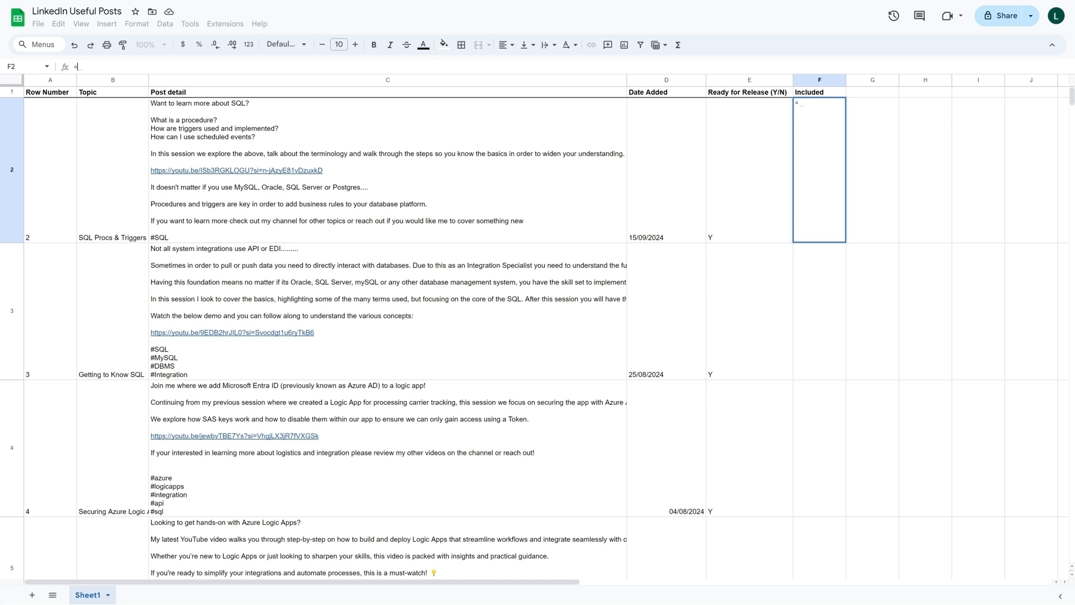
type("ARRAYF")
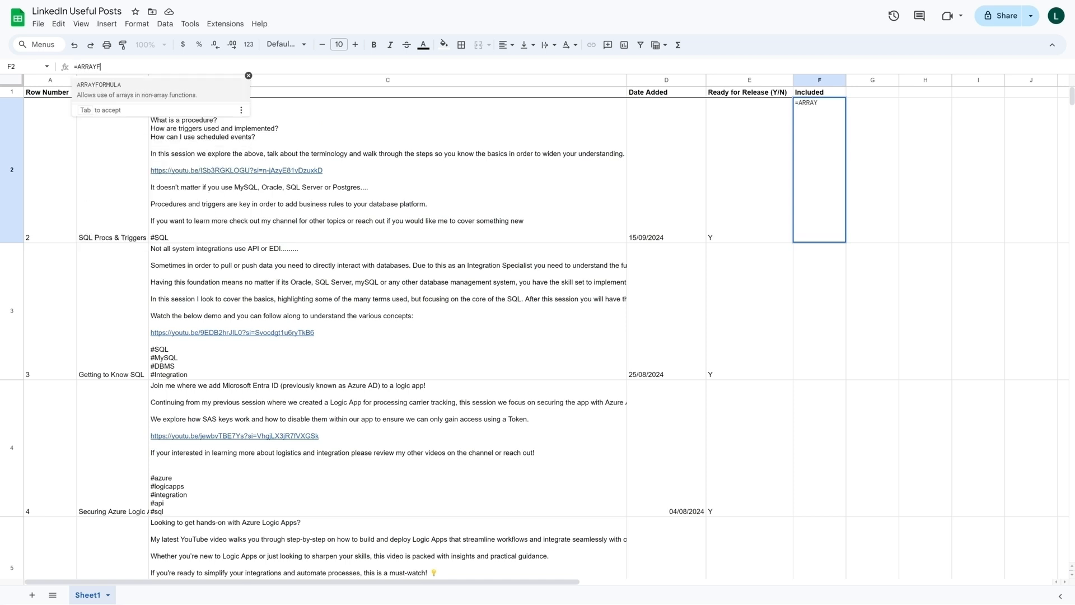
type("ORMULA(")
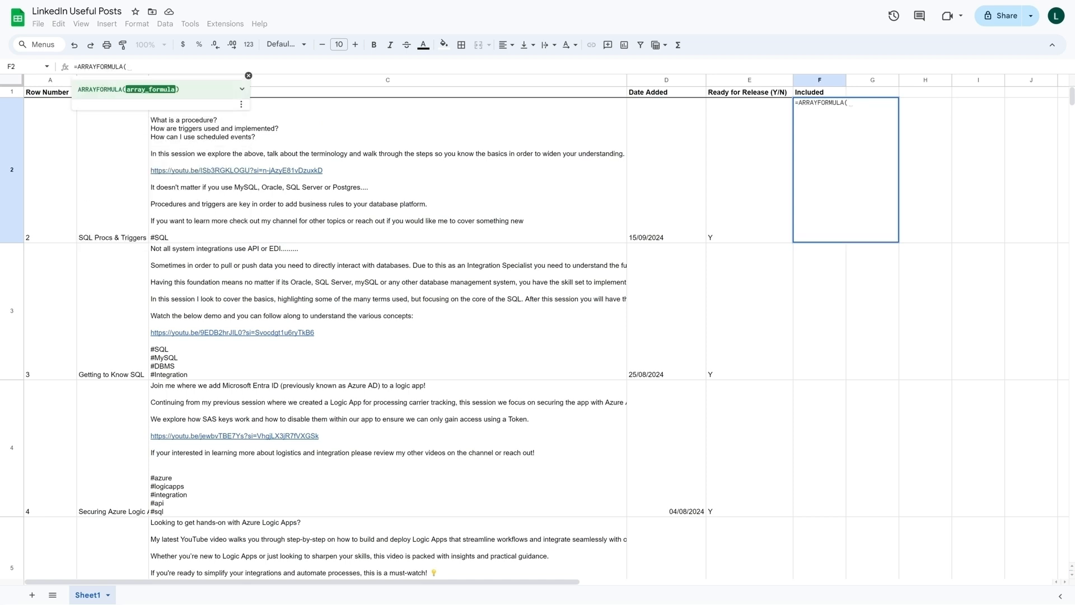
type("IF(")
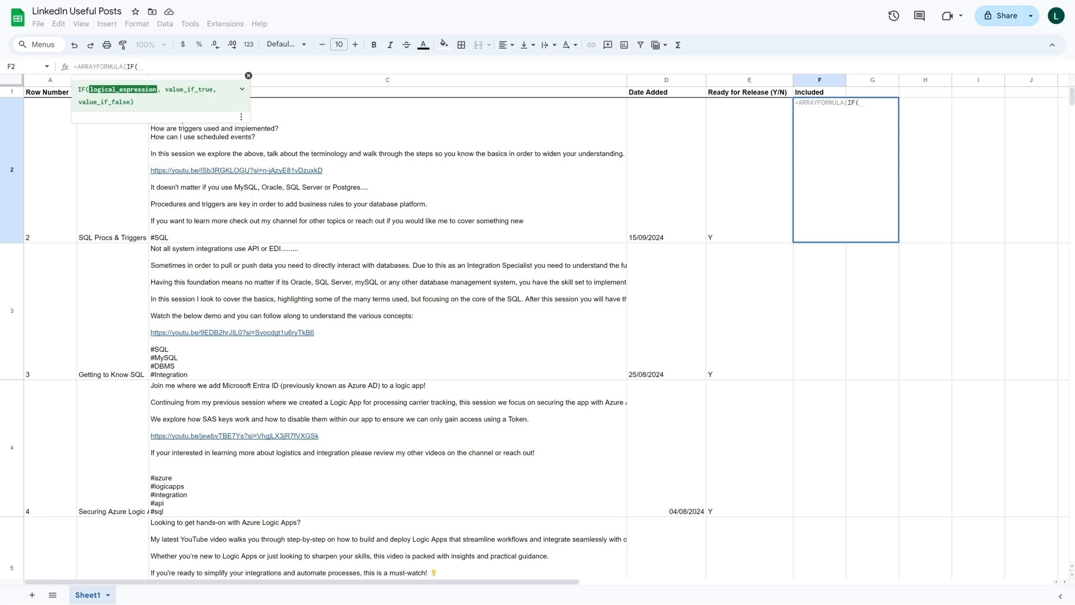
left_click(754, 169)
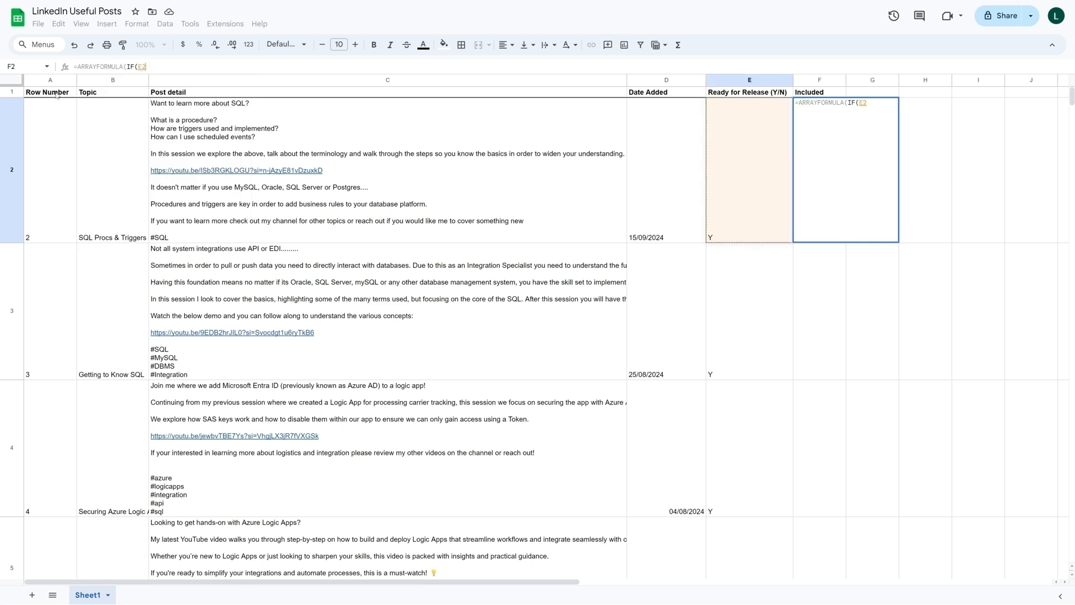
type(":")
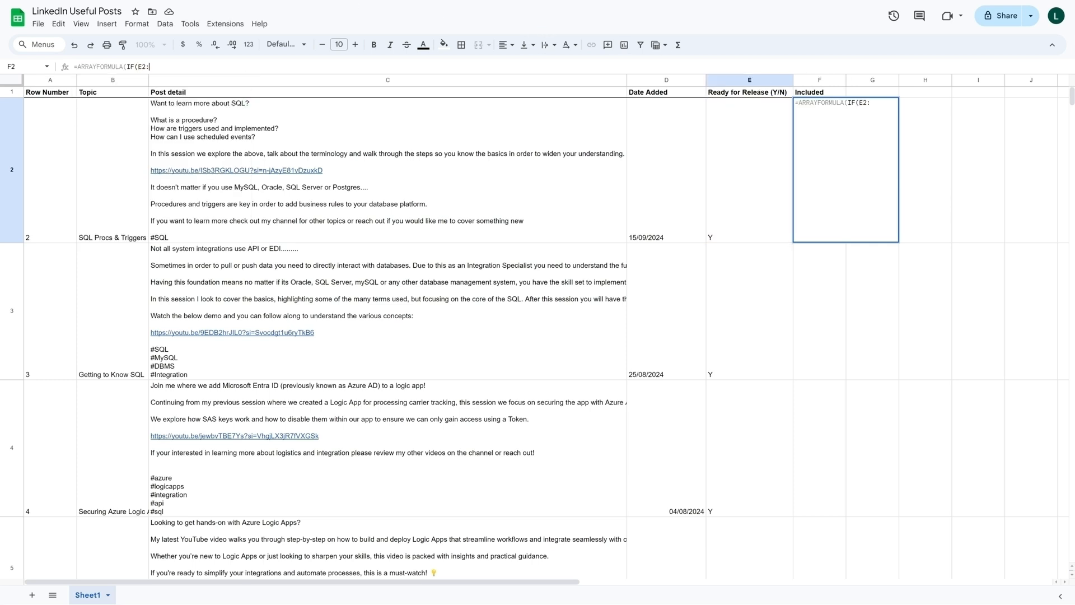
type("E")
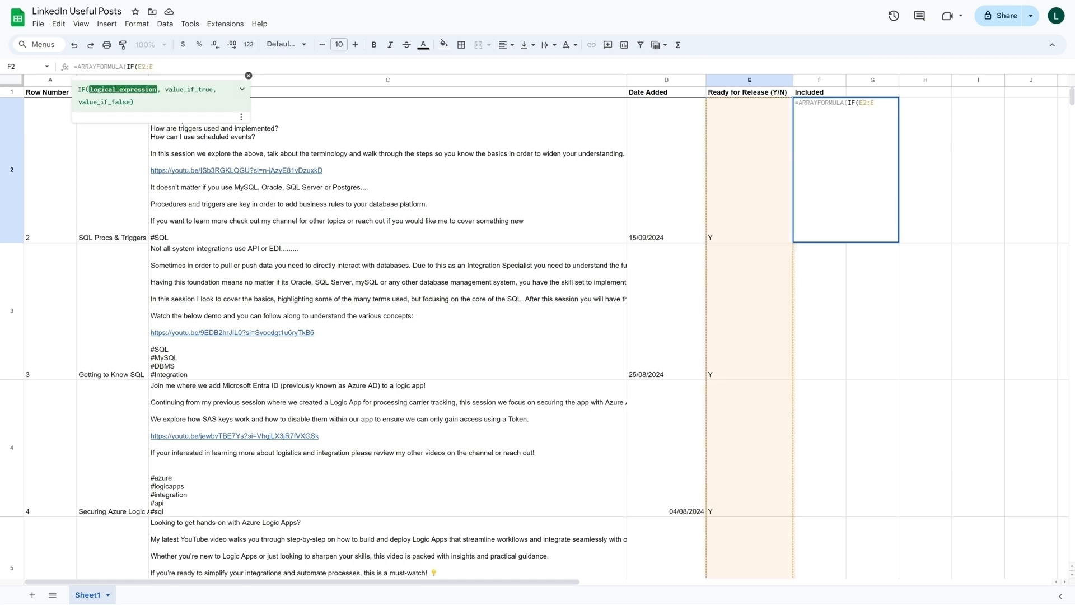
type("=\"")
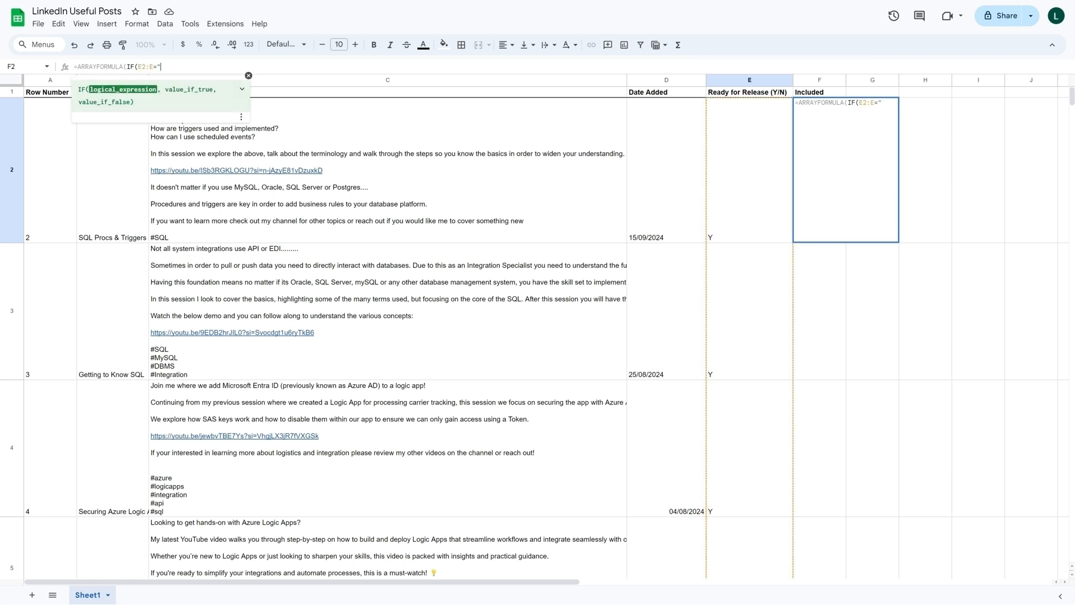
type("Y\",")
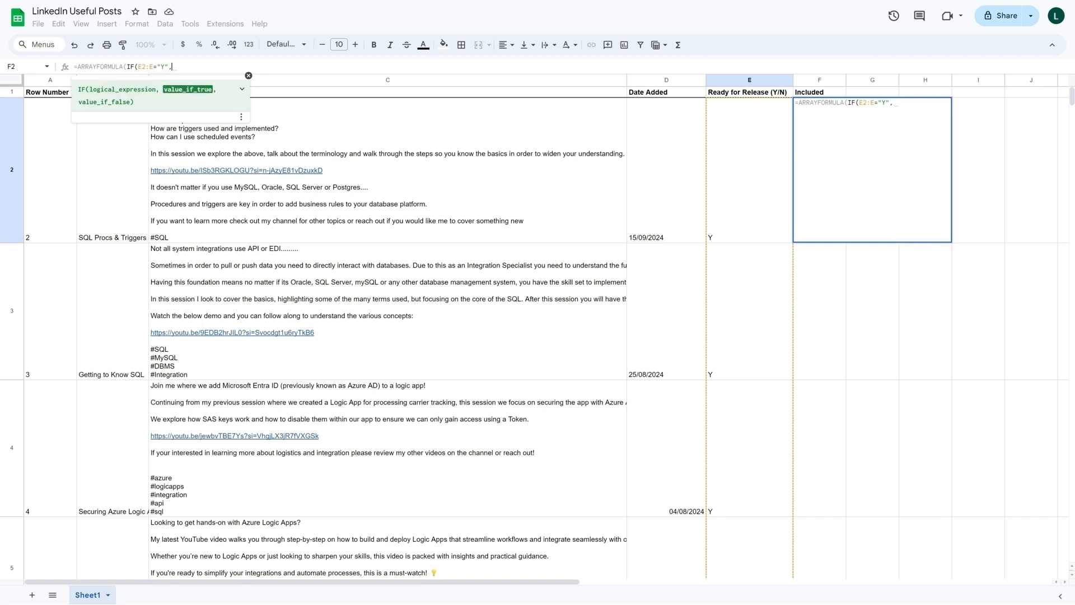
type("TRU")
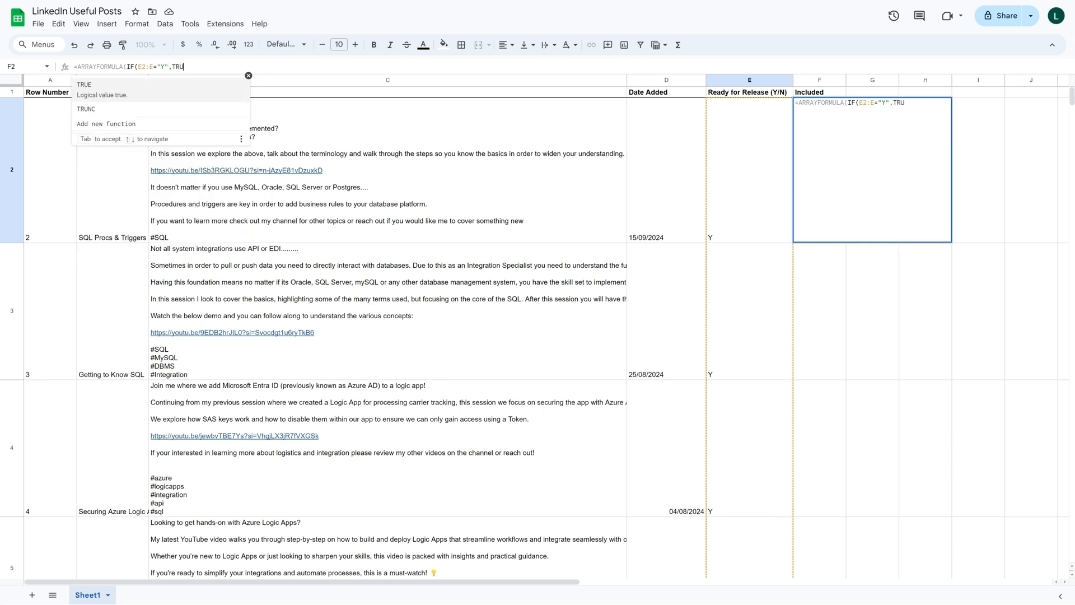
type("E,\"\"")
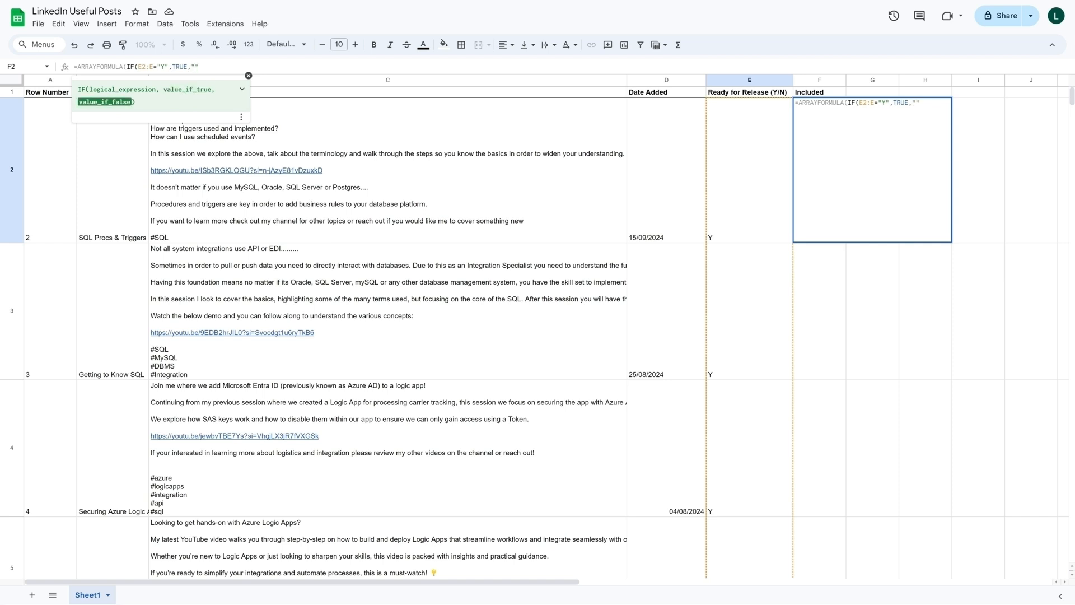
type("))")
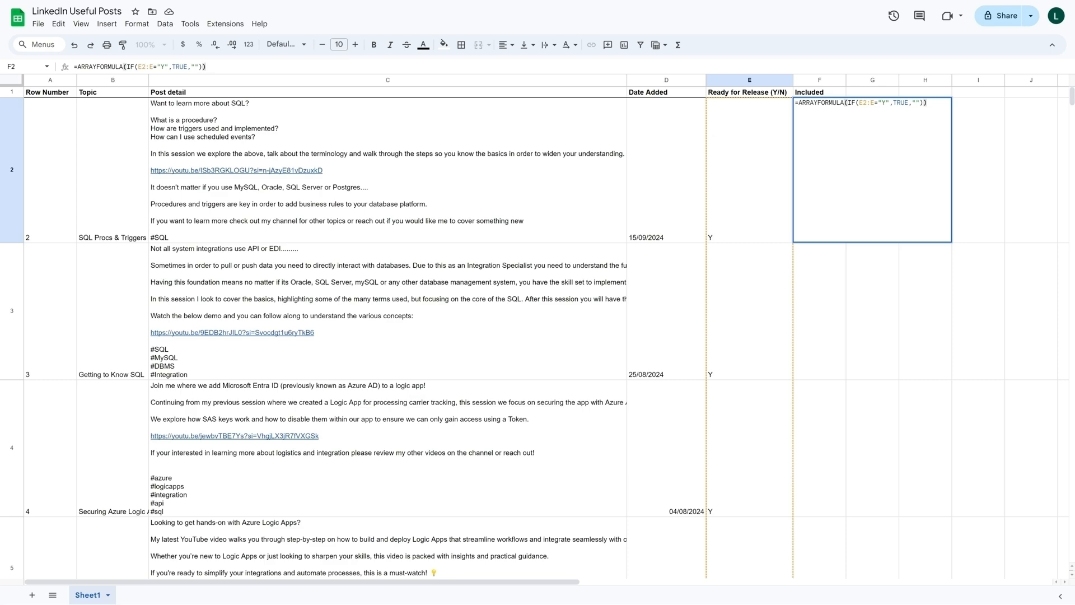
key("Return")
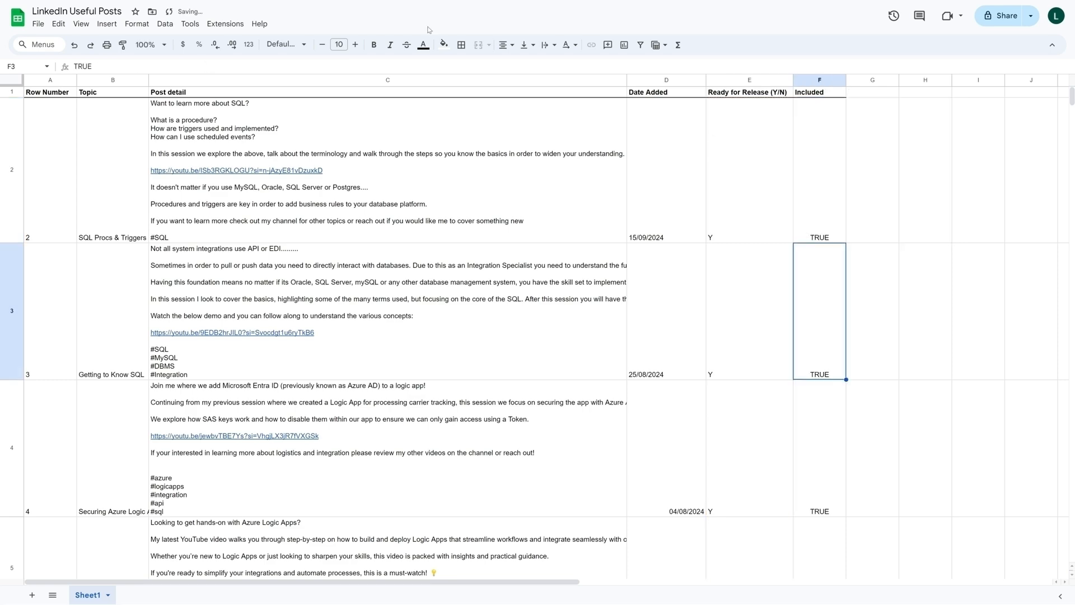
- Review the Included column from the first post down past the last filled row, ending on cell F14
scroll(822, 150, "down", 6)
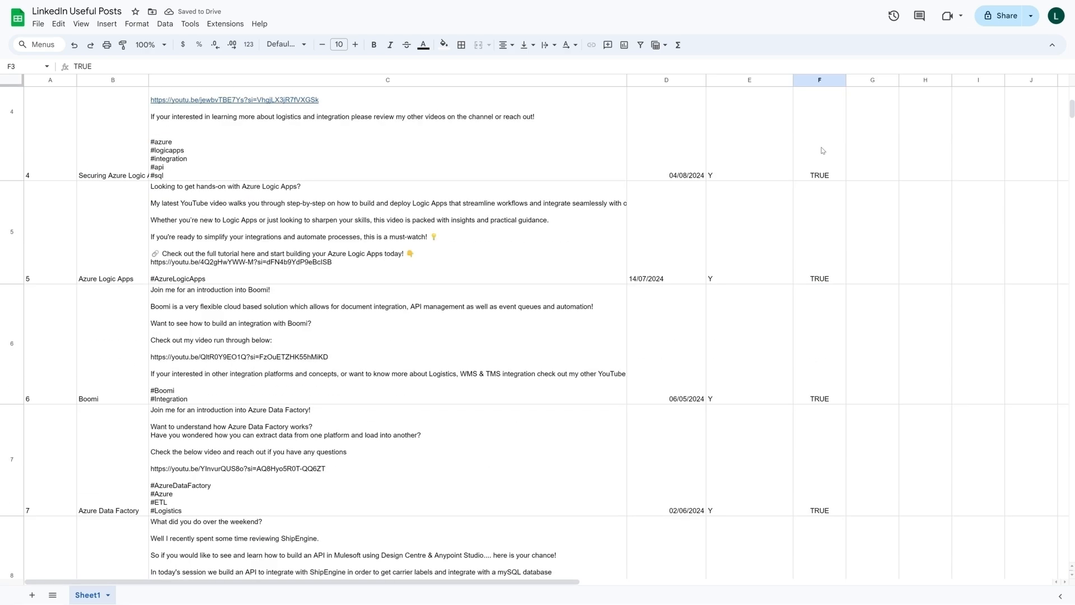
scroll(822, 150, "down", 20)
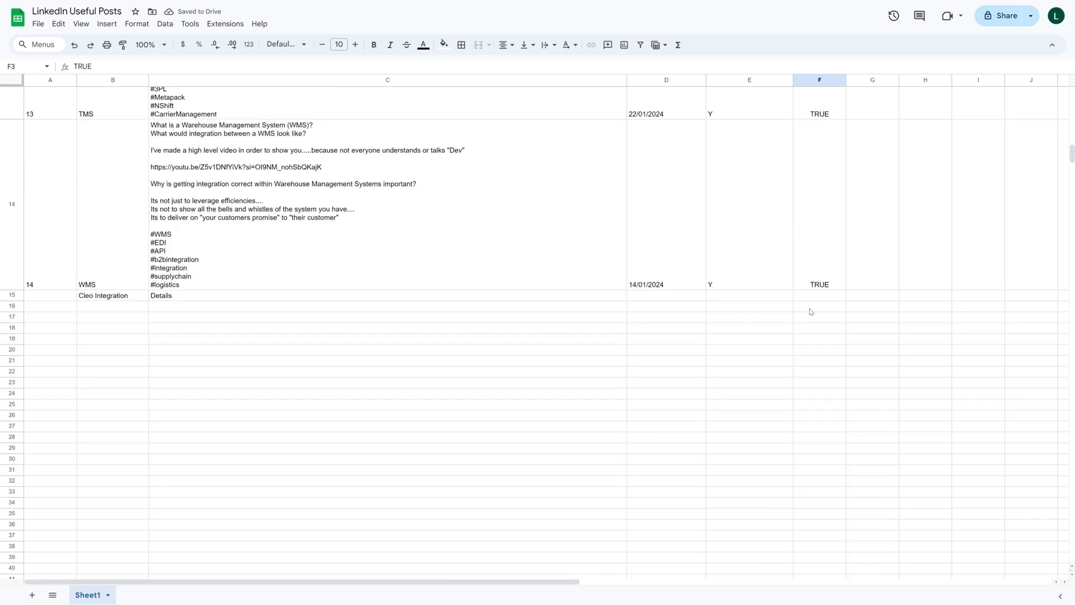
scroll(811, 312, "up", 20)
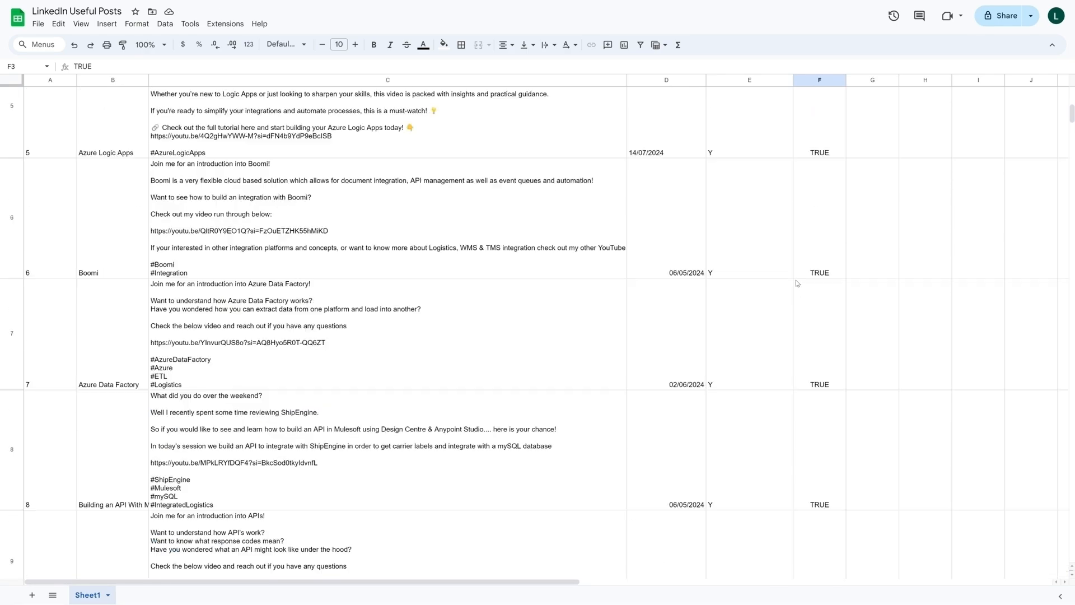
scroll(797, 283, "up", 8)
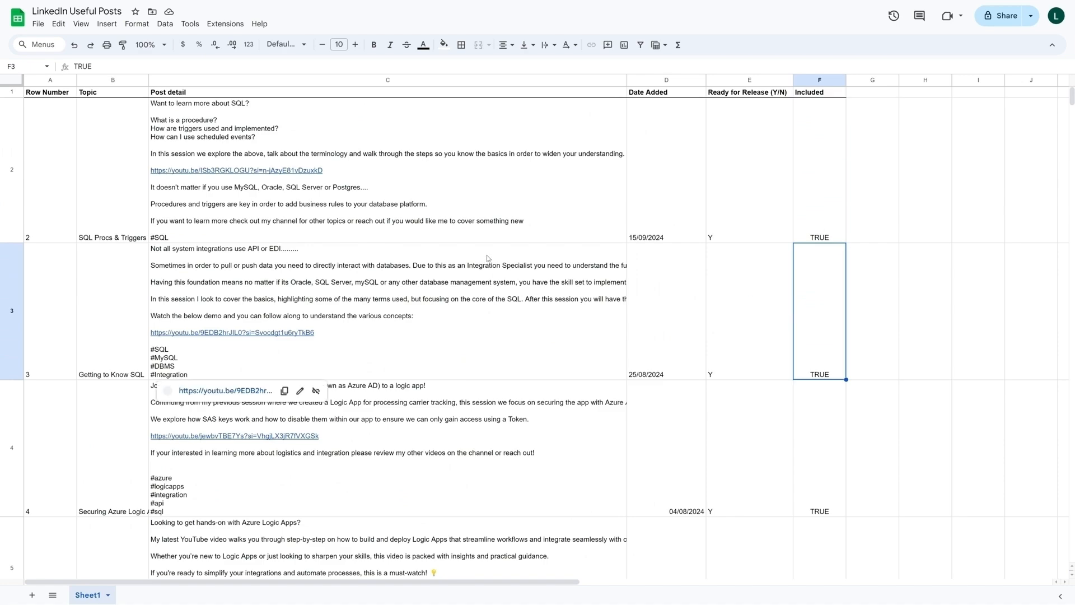
scroll(487, 259, "down", 20)
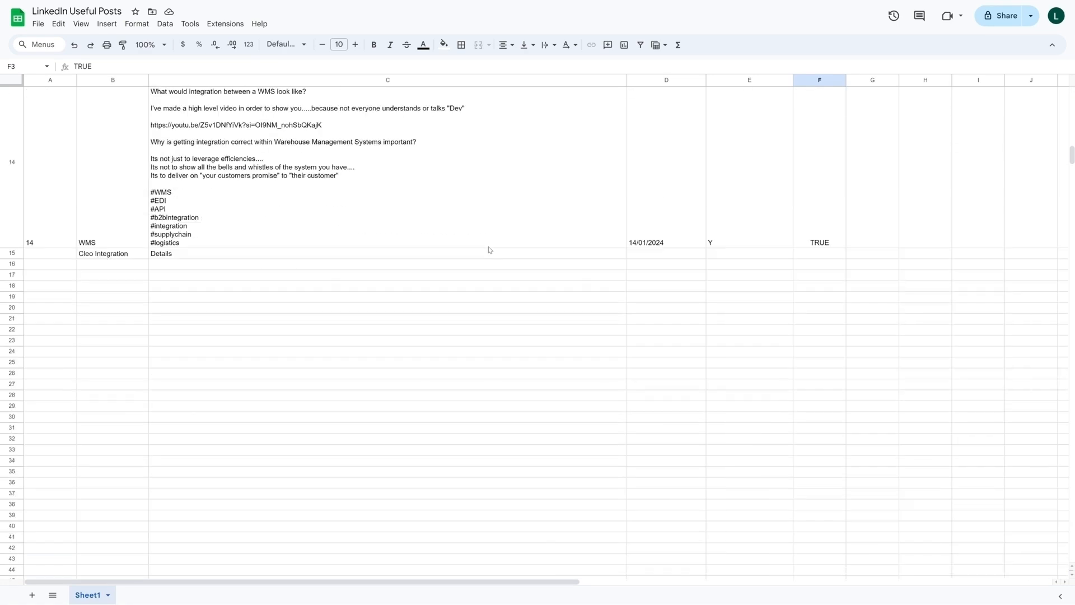
left_click(820, 324)
key("Up")
key("Up")
key("Up")
key("Up")
key("Up")
key("Up")
key("Up")
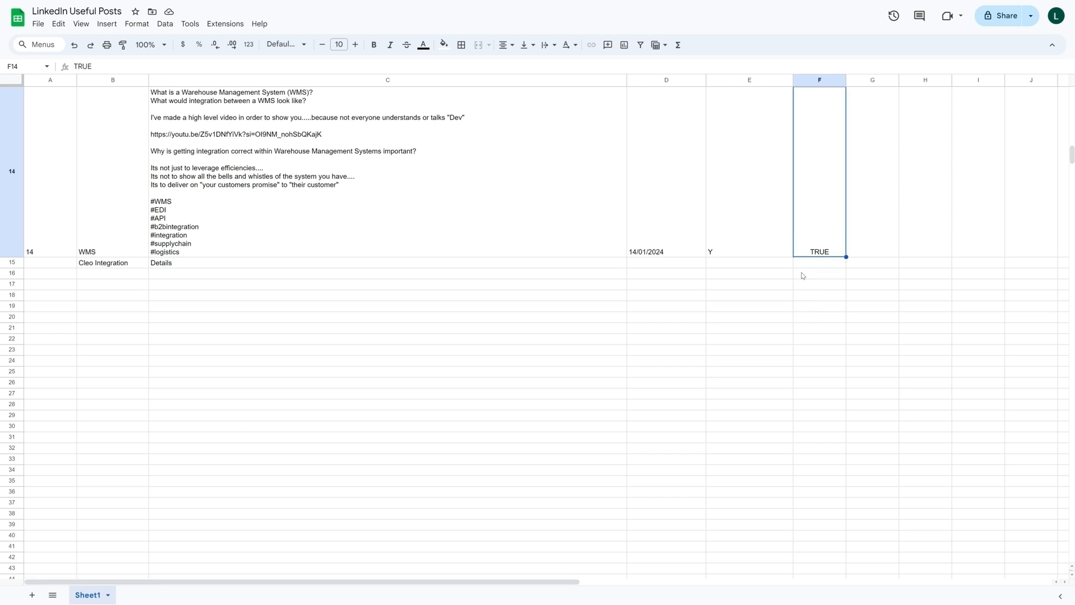
- Compare the Row Number cell A14 with cell A2 to check which one holds the array formula
key("Left")
key("Left")
key("Left")
key("Left")
key("Left")
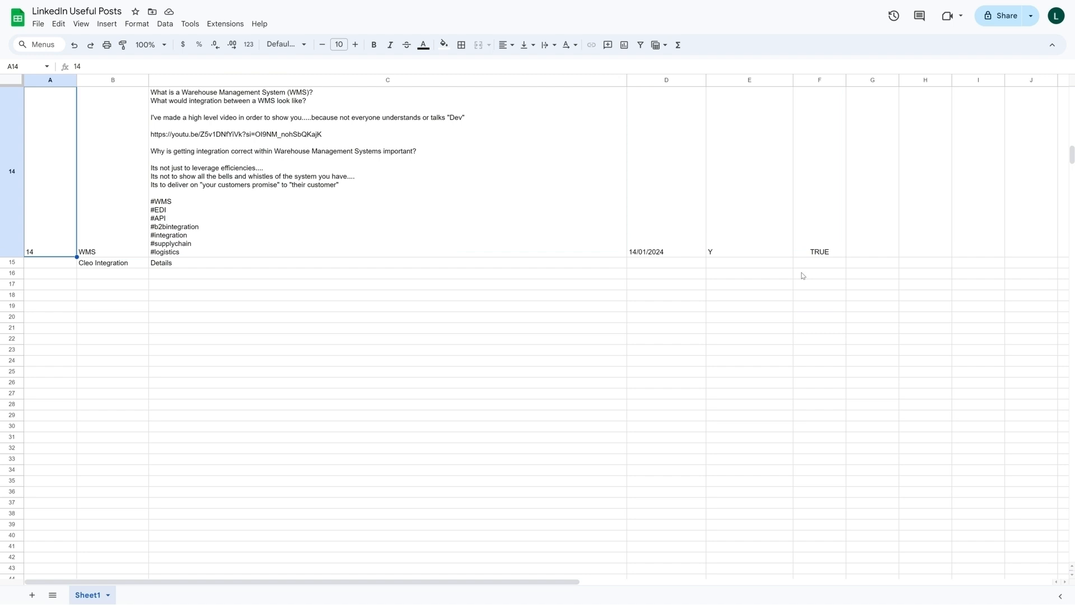
scroll(122, 258, "up", 3)
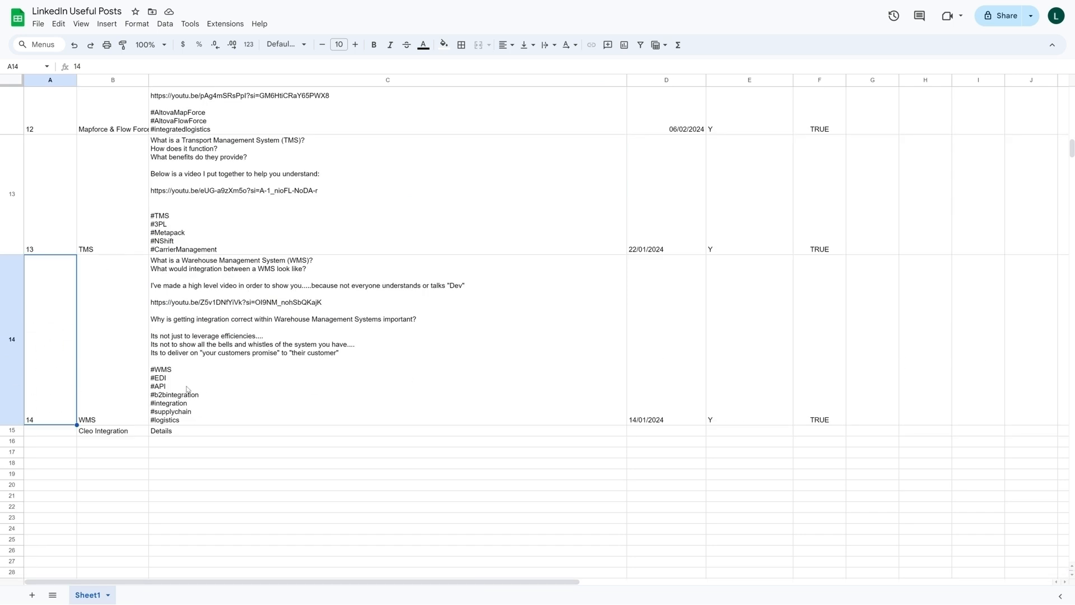
scroll(59, 392, "up", 10)
scroll(78, 328, "up", 5)
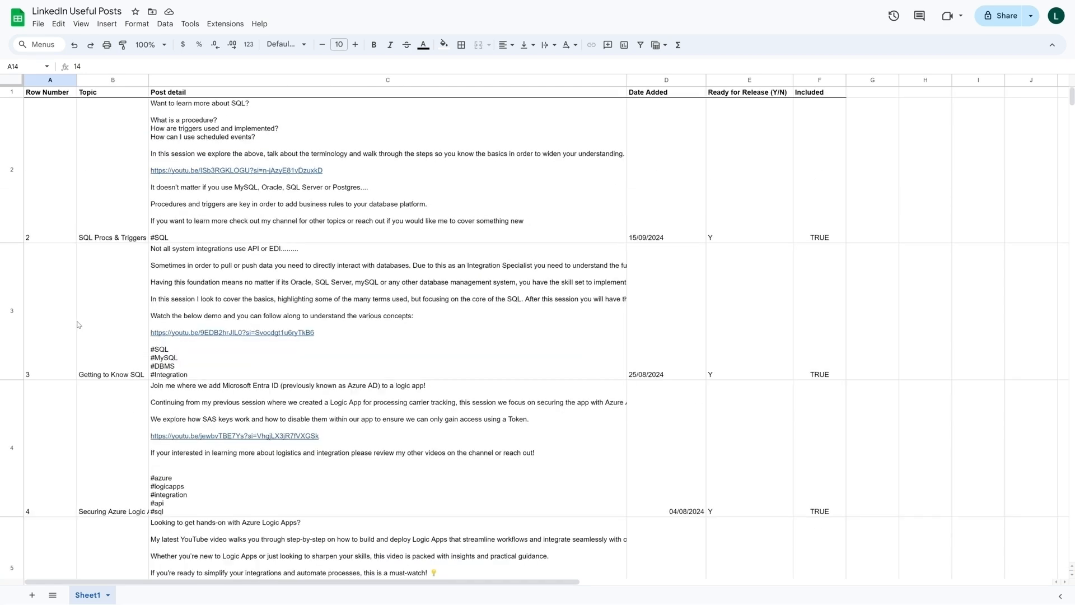
left_click(49, 141)
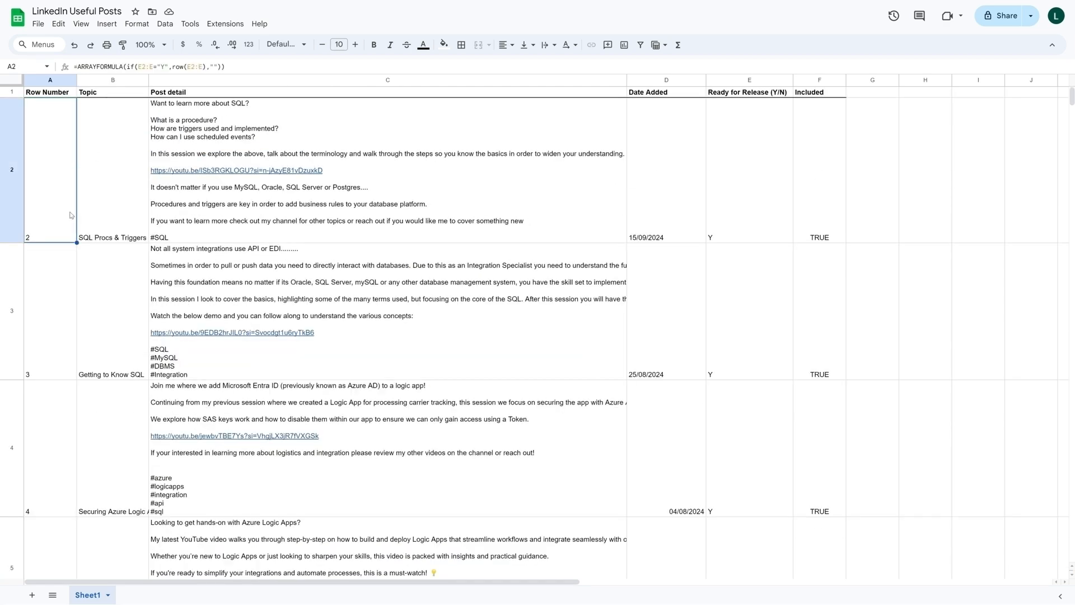
left_click(882, 187)
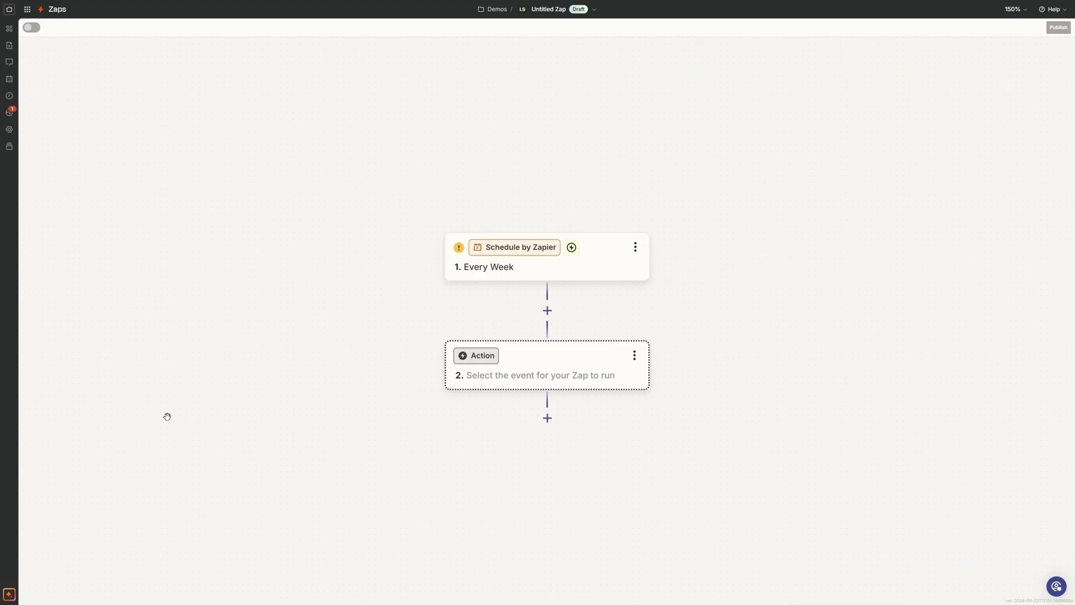
- In the Zapier editor, set up action step 2 with Google Sheets and the Lookup Spreadsheet Row event, and continue to its configuration
left_click(491, 363)
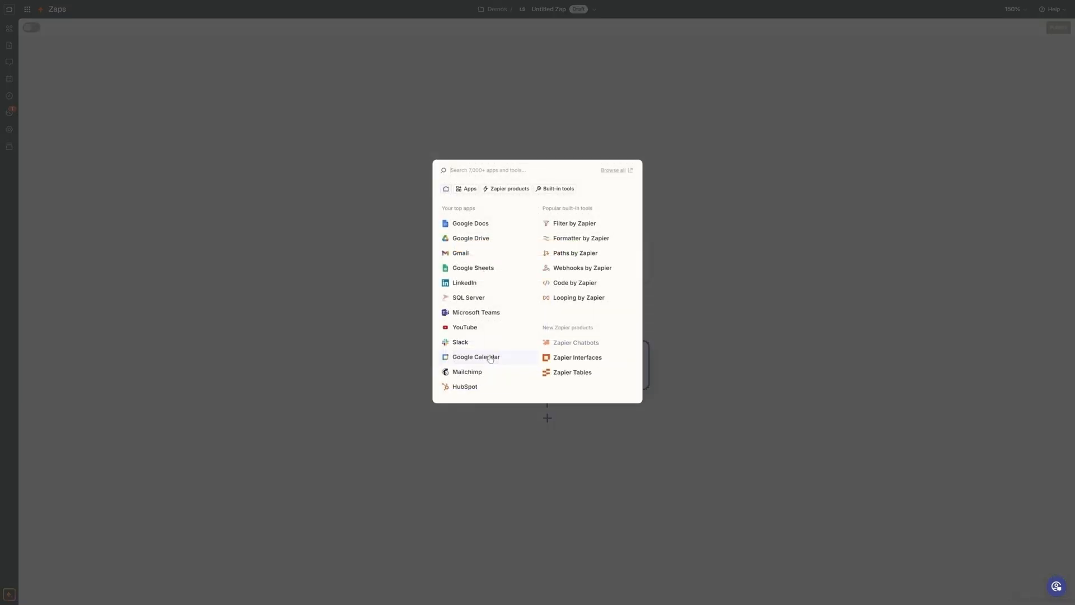
left_click(483, 270)
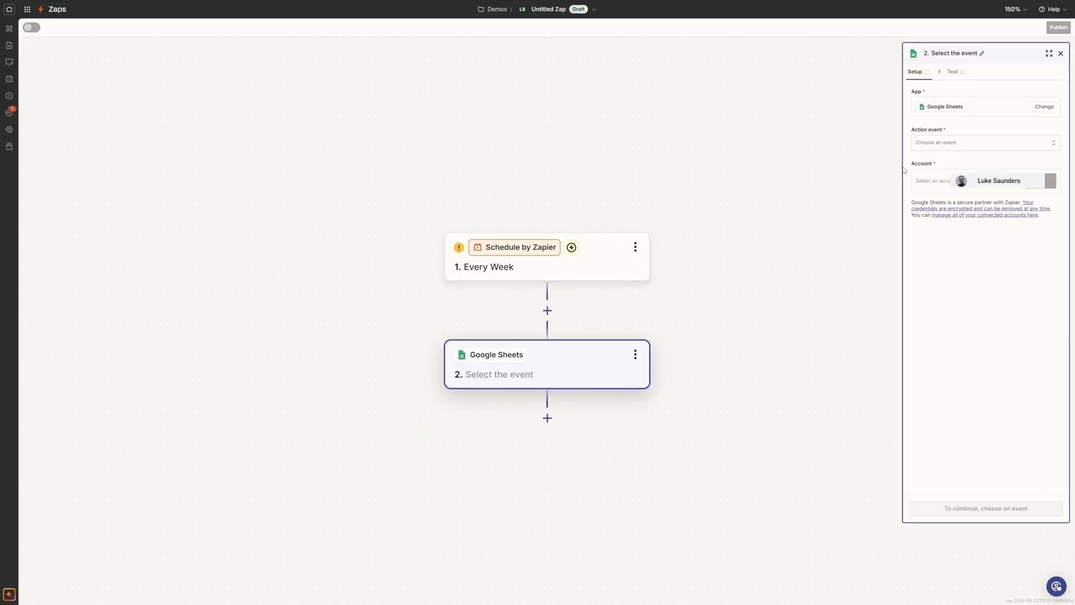
left_click(965, 143)
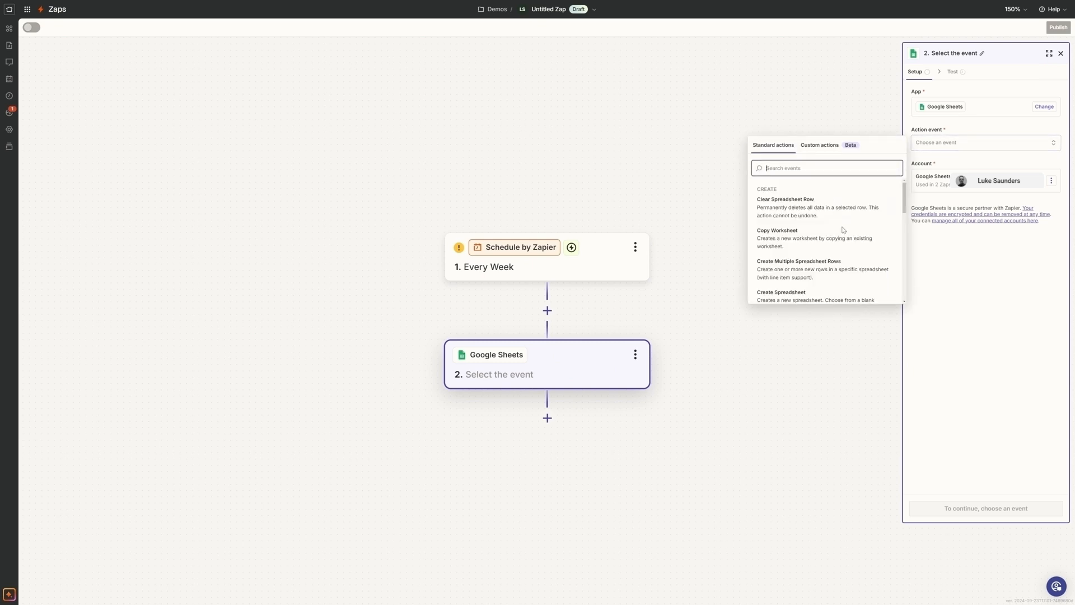
scroll(862, 227, "down", 3)
scroll(862, 226, "down", 5)
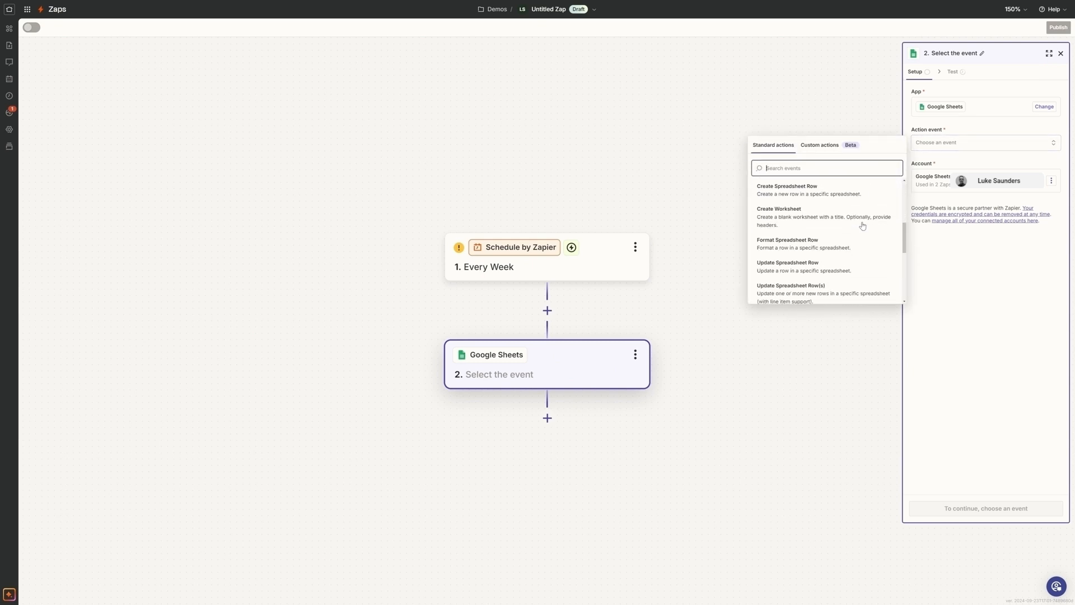
scroll(863, 225, "down", 1)
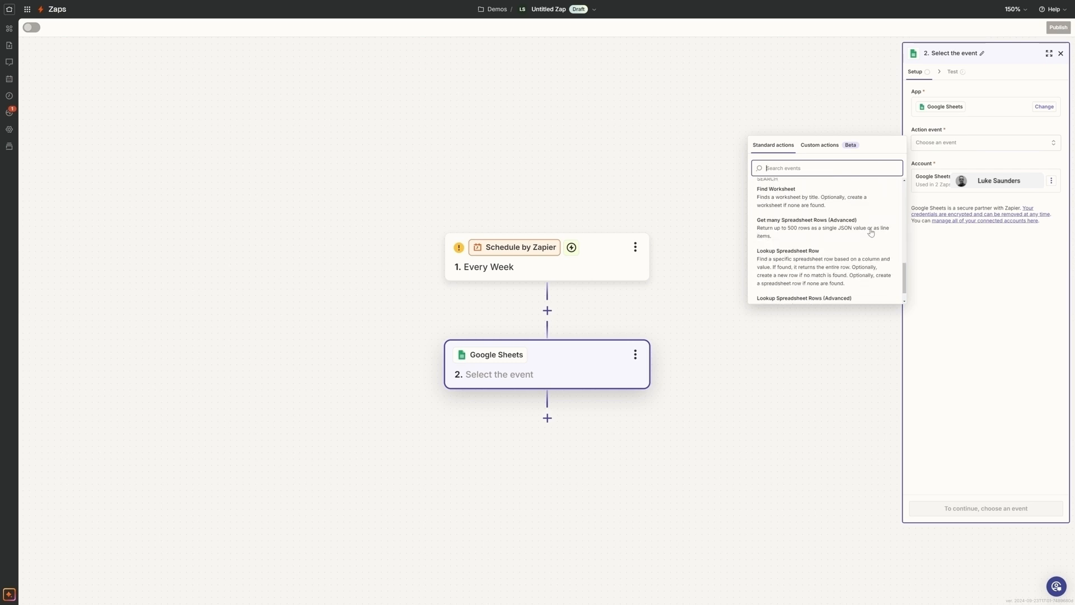
left_click(813, 272)
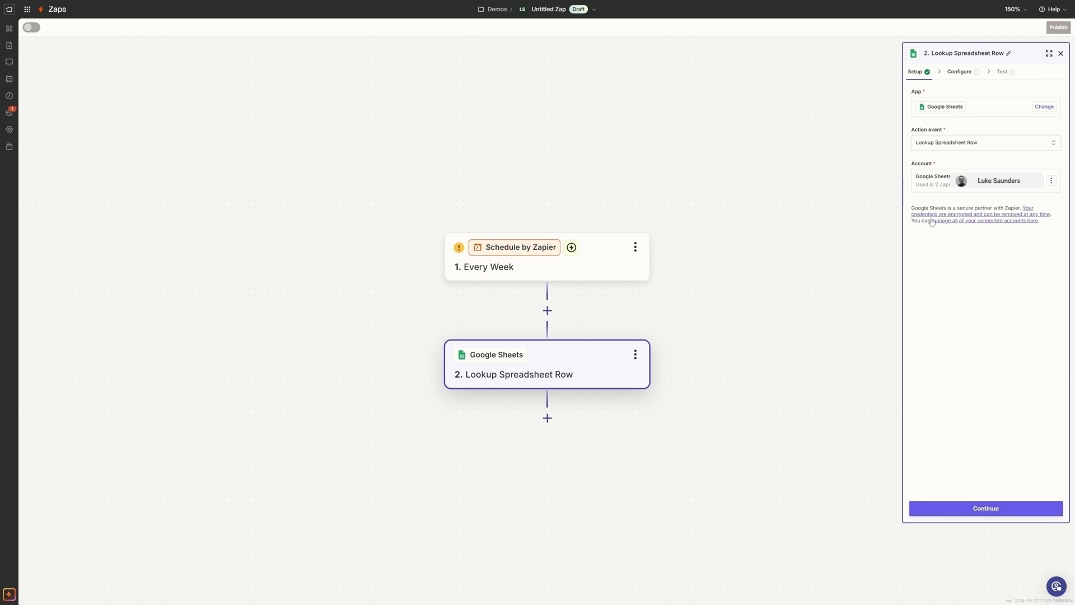
left_click(981, 511)
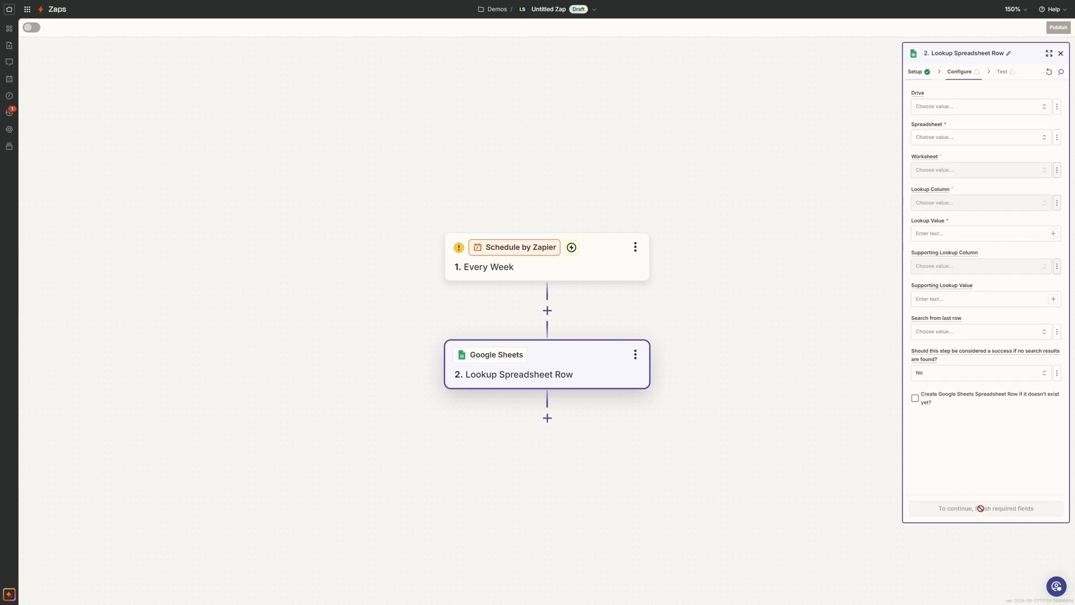
- Point the lookup step at My Google Drive, the LinkedIn Useful Posts spreadsheet and its Sheet1 worksheet
left_click(1019, 110)
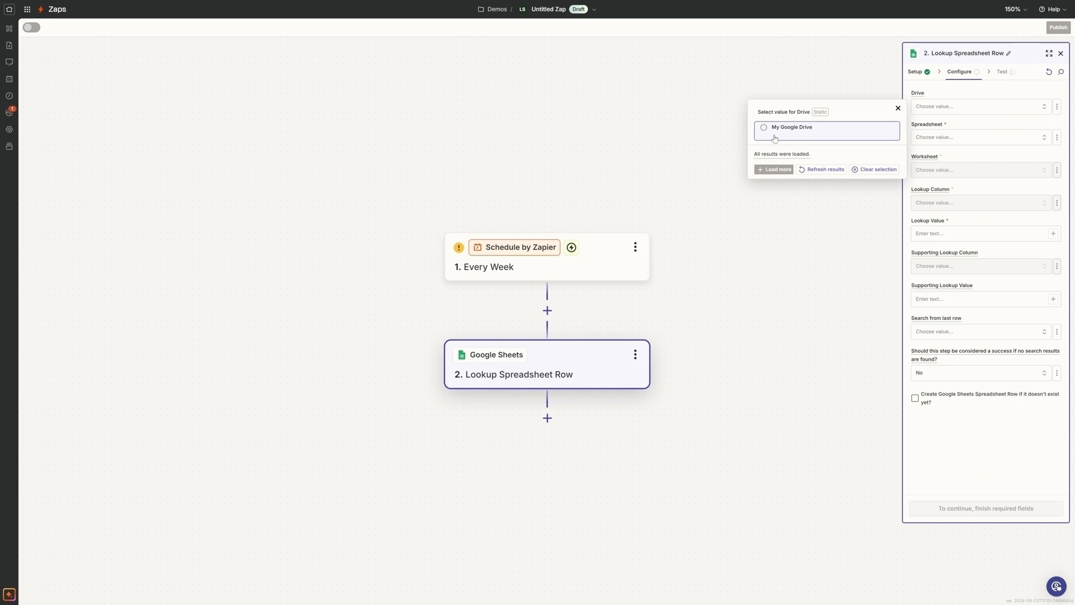
left_click(769, 135)
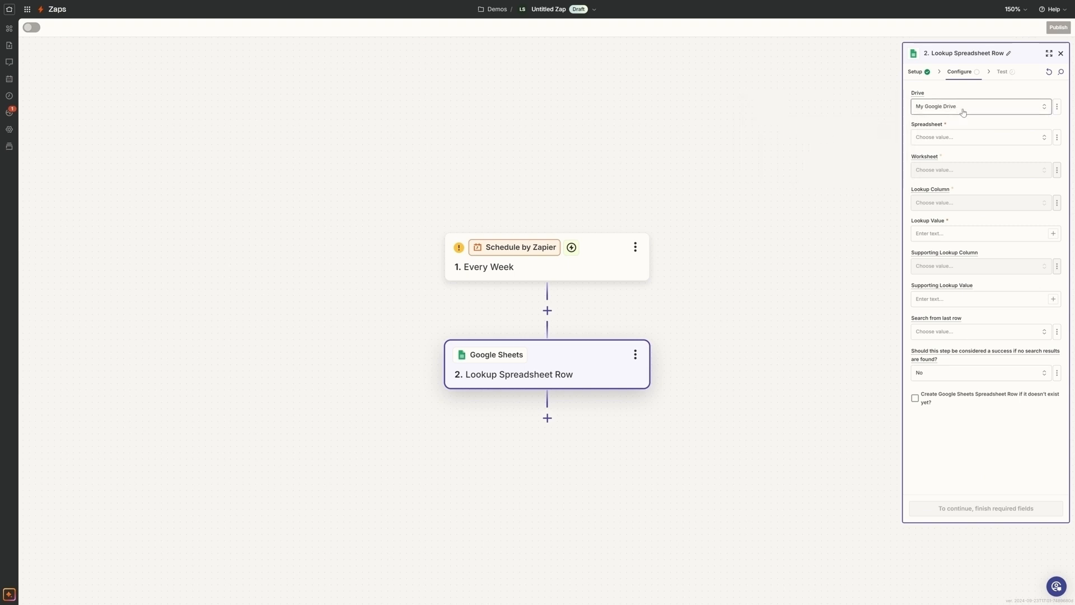
left_click(990, 138)
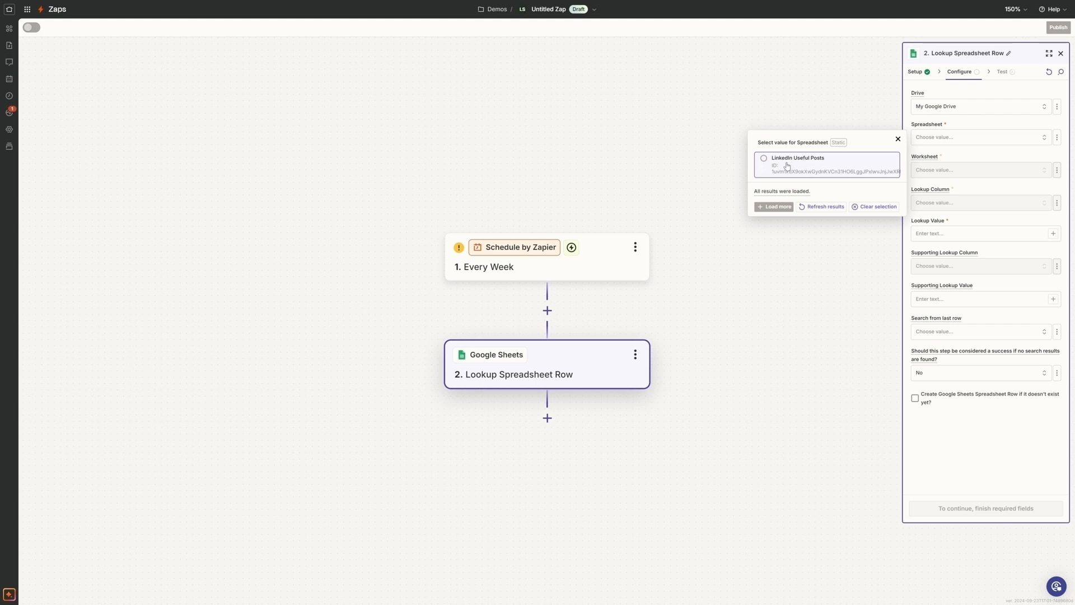
left_click(764, 159)
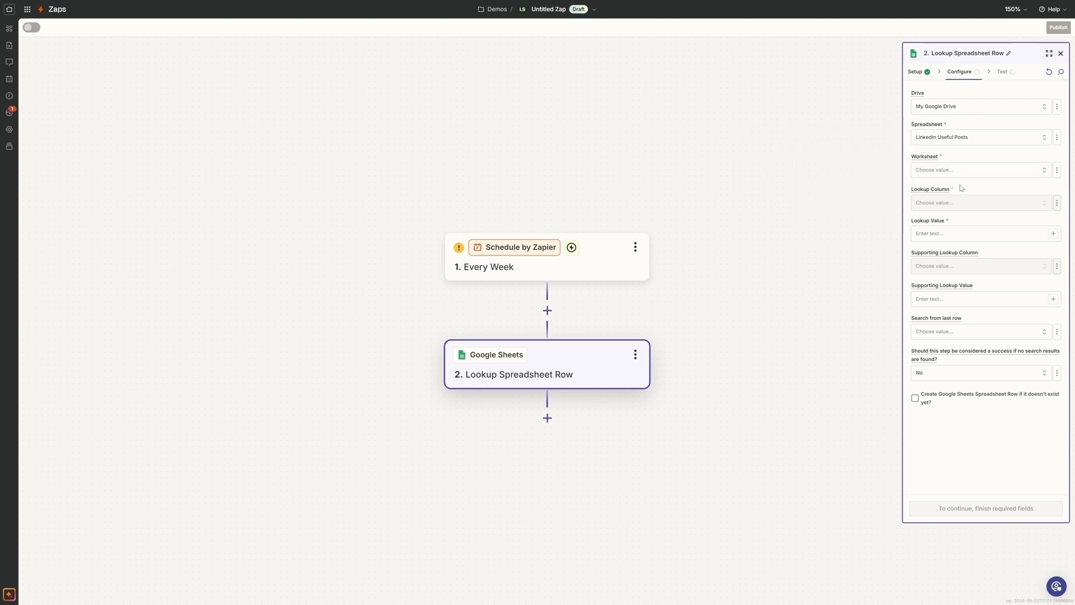
left_click(974, 172)
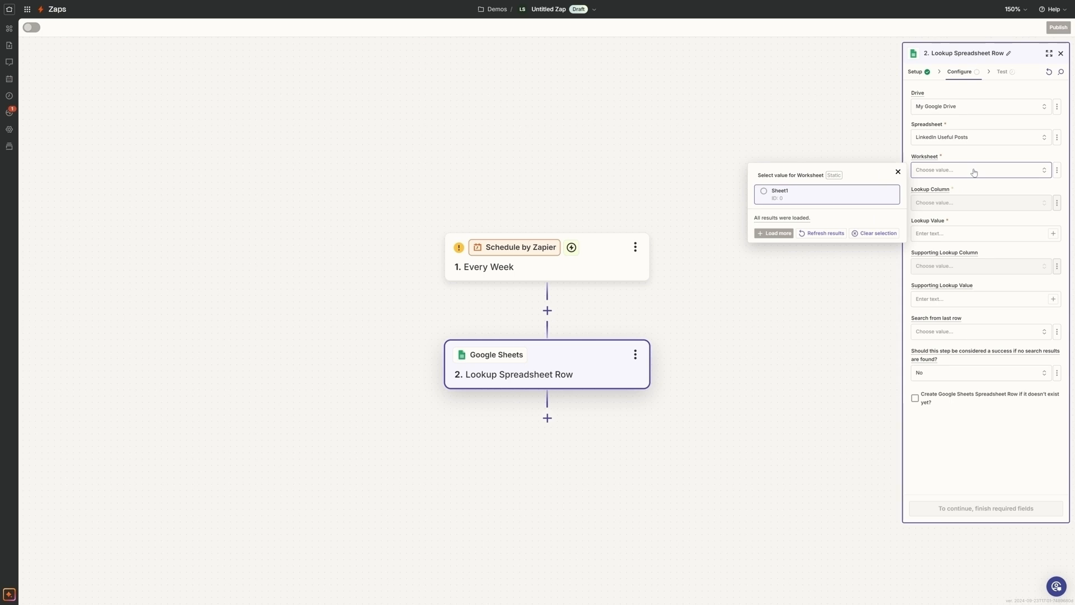
left_click(765, 193)
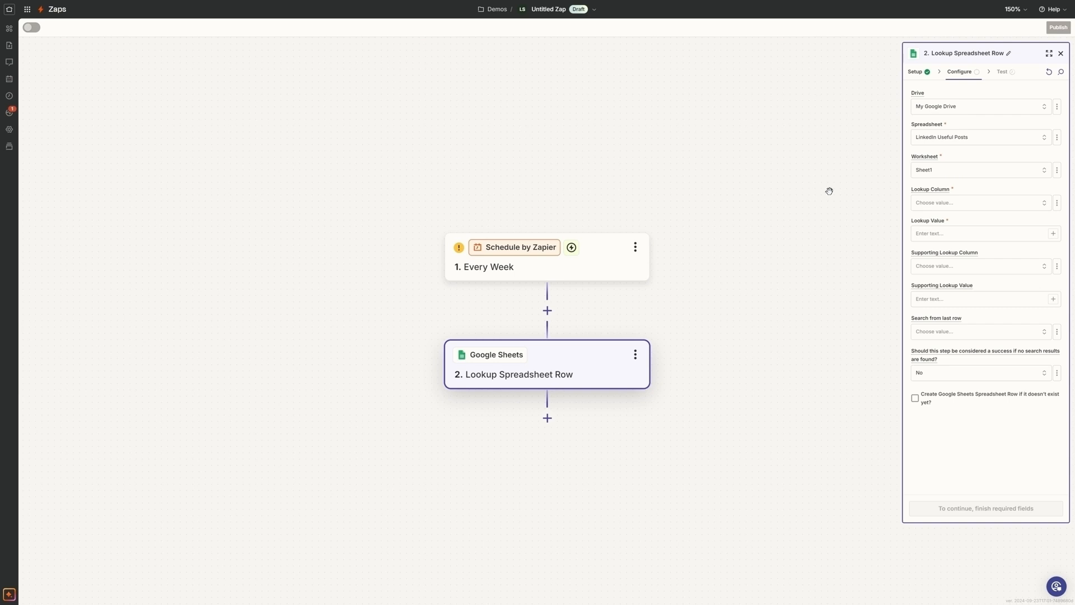
- Set the lookup column to Included with lookup value TRUE, set Search from last row to True, and continue to the test
left_click(950, 206)
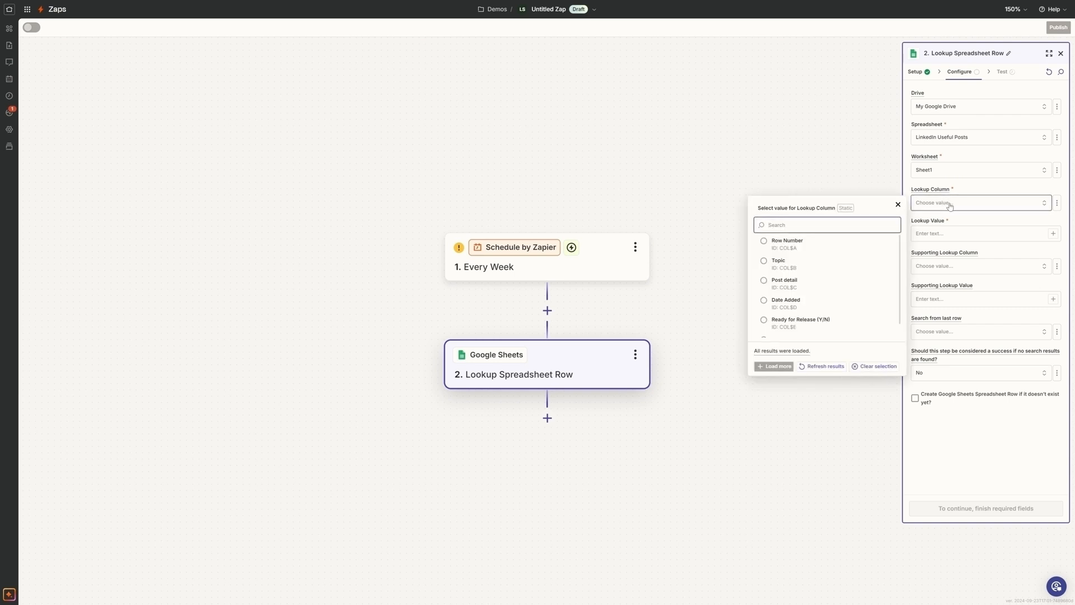
scroll(780, 326, "down", 1)
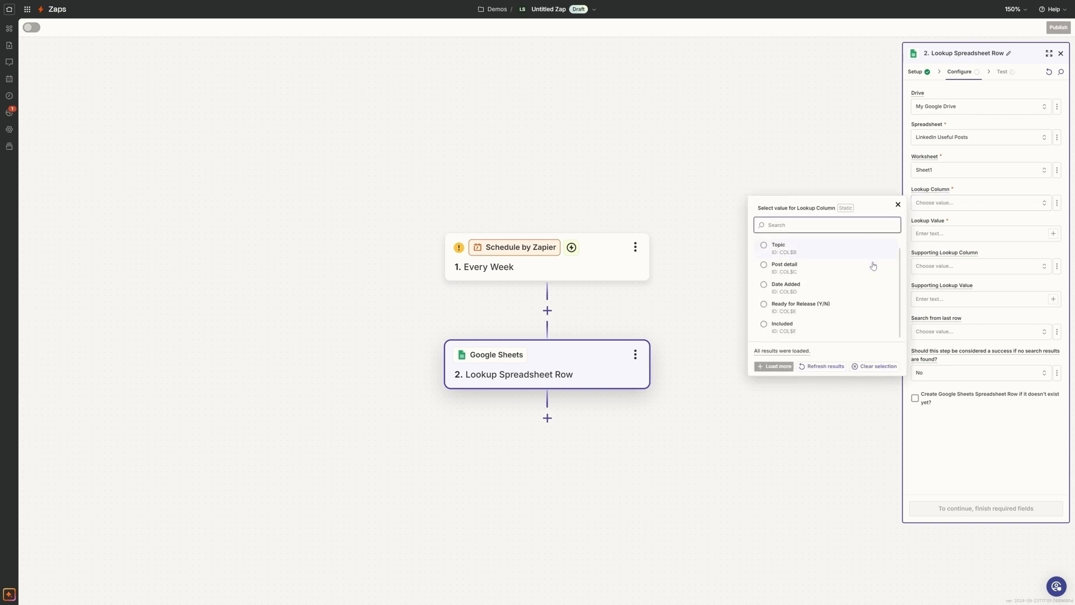
left_click(776, 330)
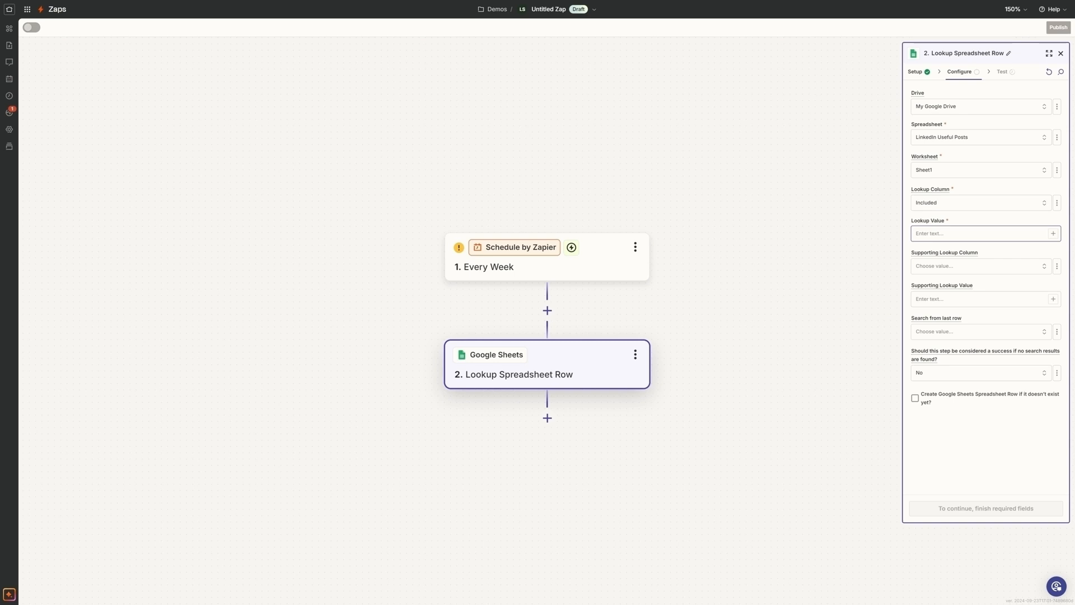
left_click(979, 233)
type("TRUE")
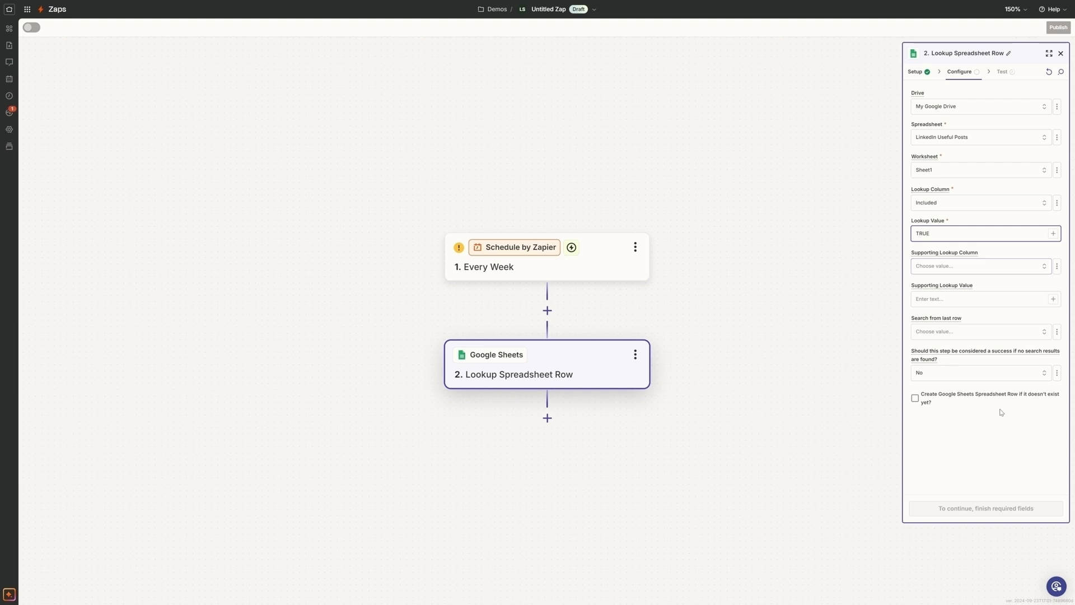
left_click(1007, 337)
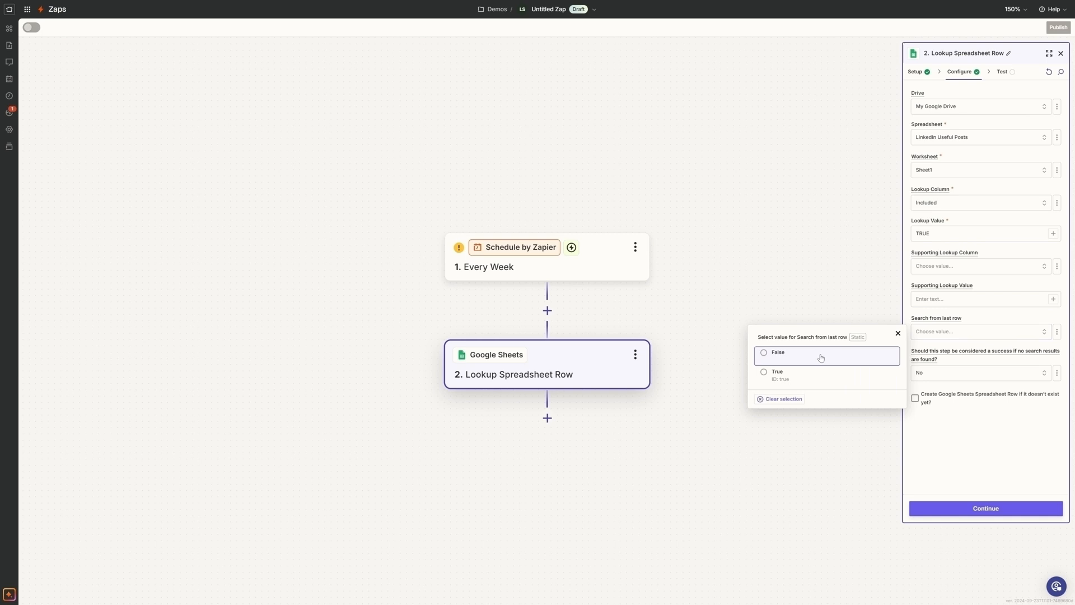
left_click(763, 374)
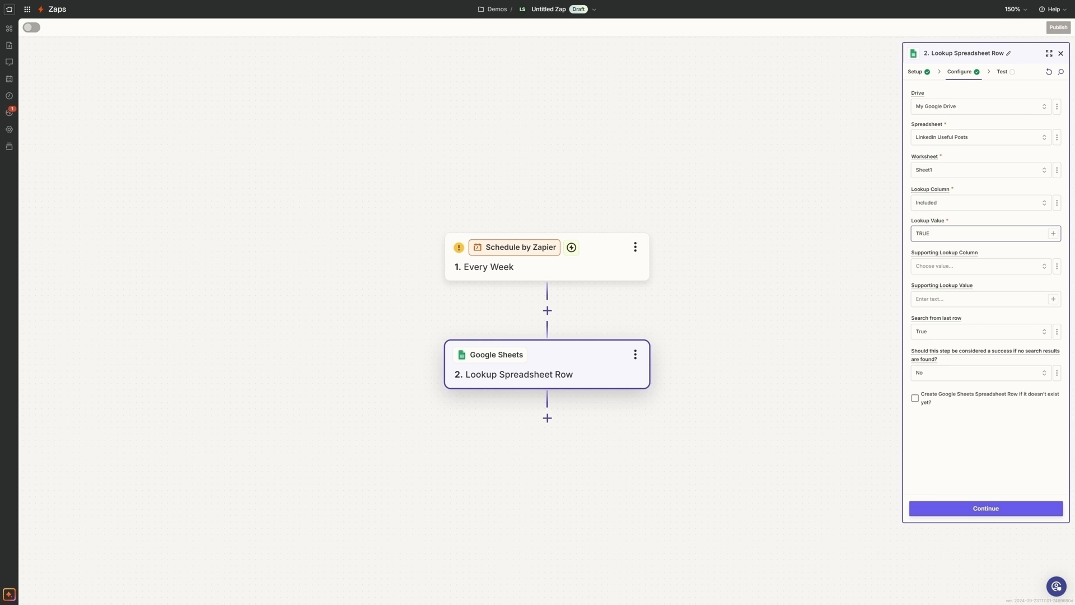
left_click(979, 513)
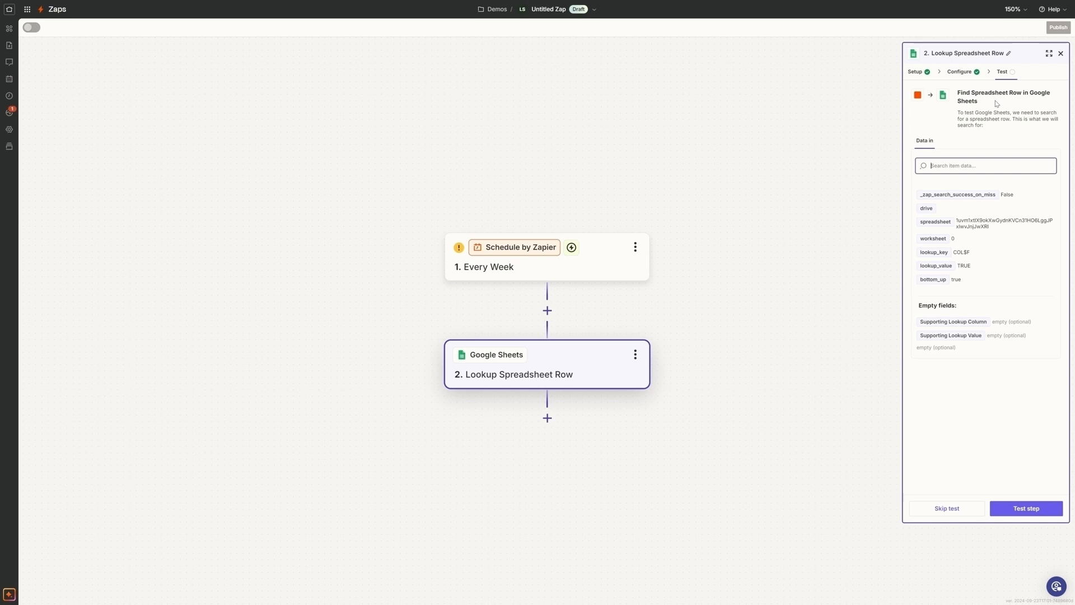
- Test the lookup step and review all fields of the returned spreadsheet row
left_click(1020, 512)
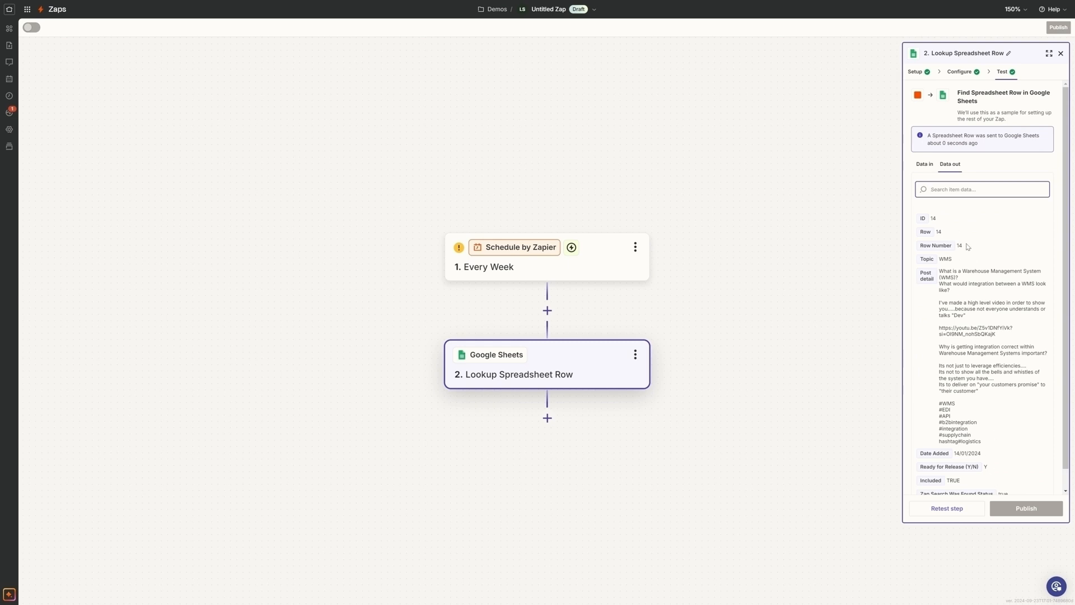
scroll(983, 288, "down", 1)
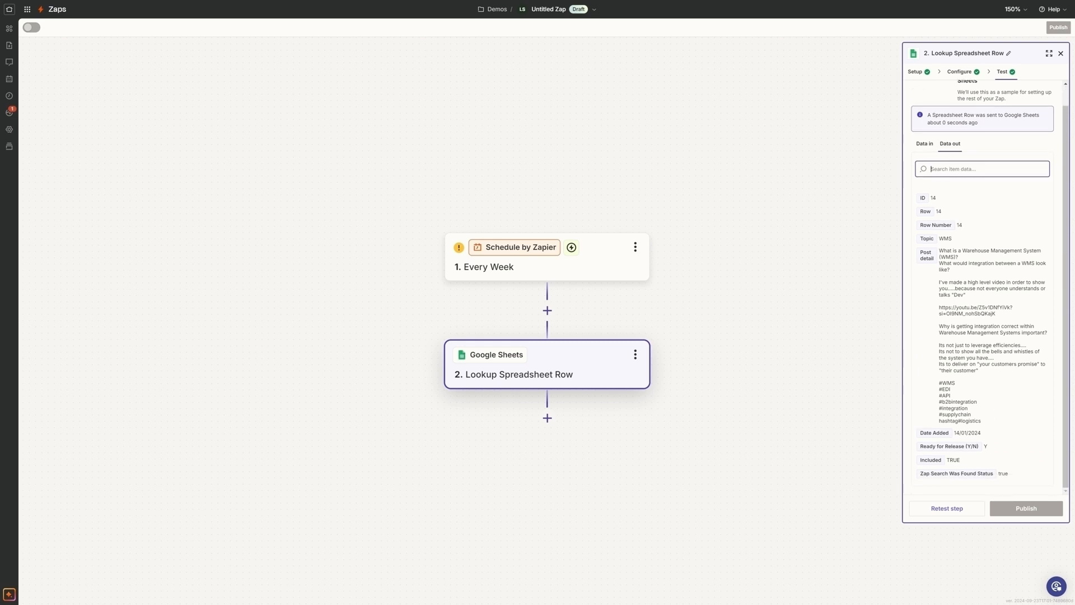
scroll(990, 287, "up", 1)
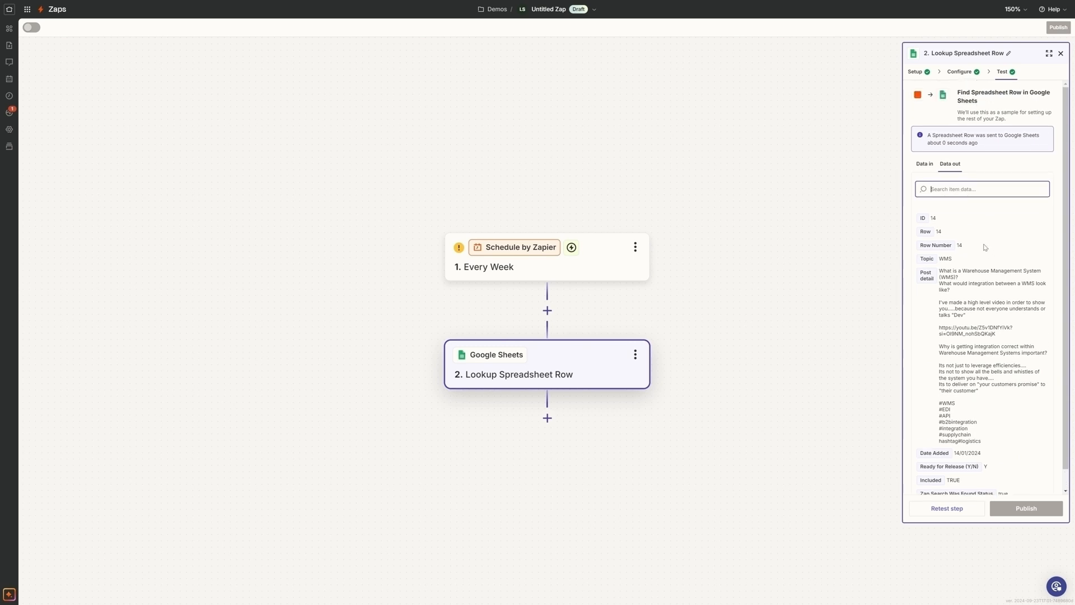
scroll(984, 247, "down", 1)
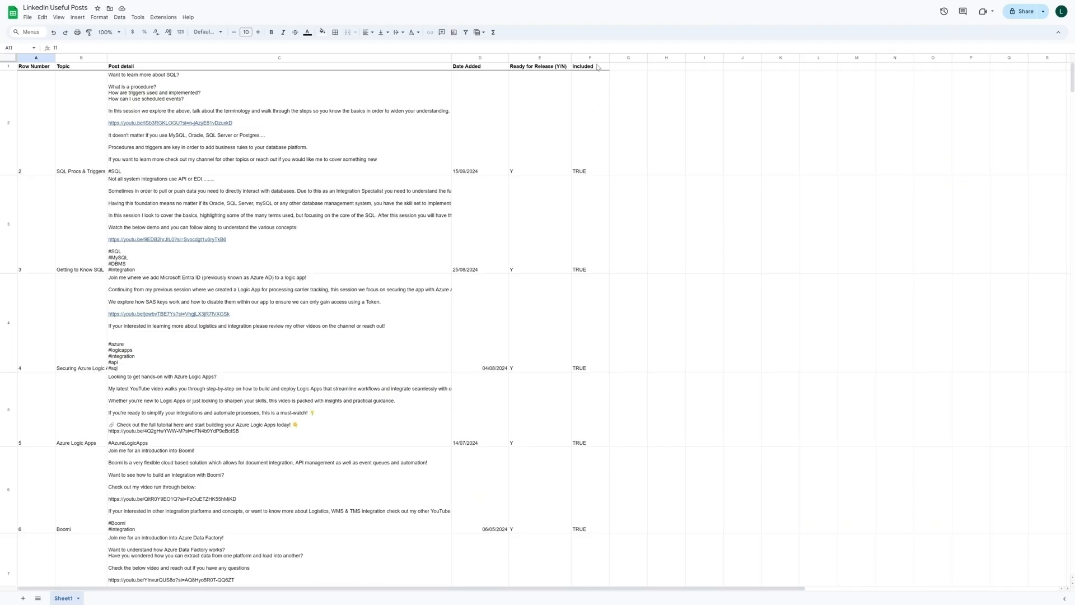
- In the LinkedIn Useful Posts sheet in Google Sheets, check the Included column down to cell F14 in the last filled row
scroll(592, 84, "down", 10)
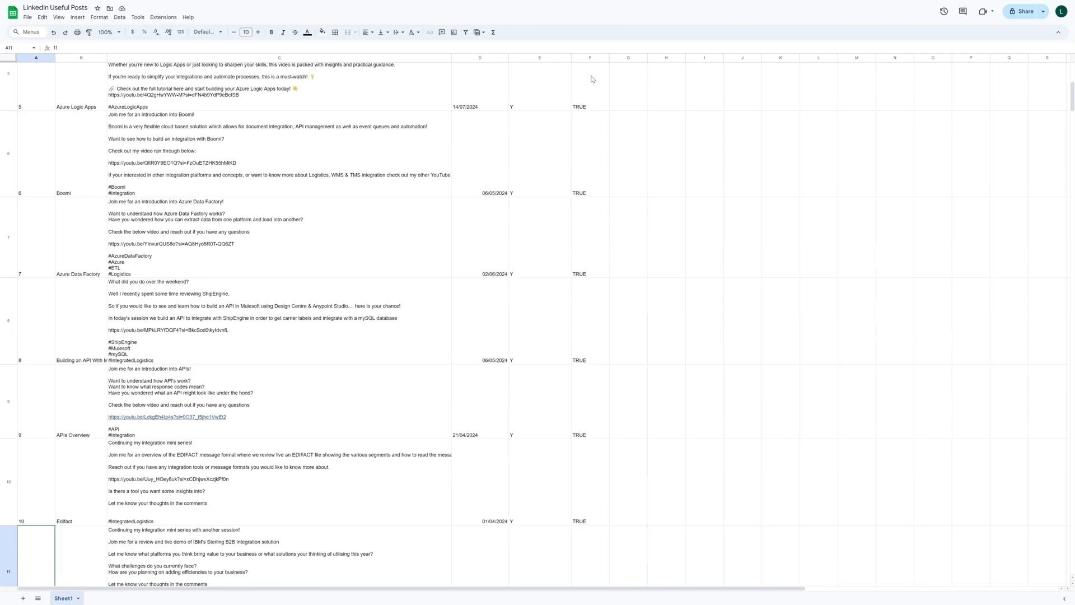
scroll(591, 79, "down", 5)
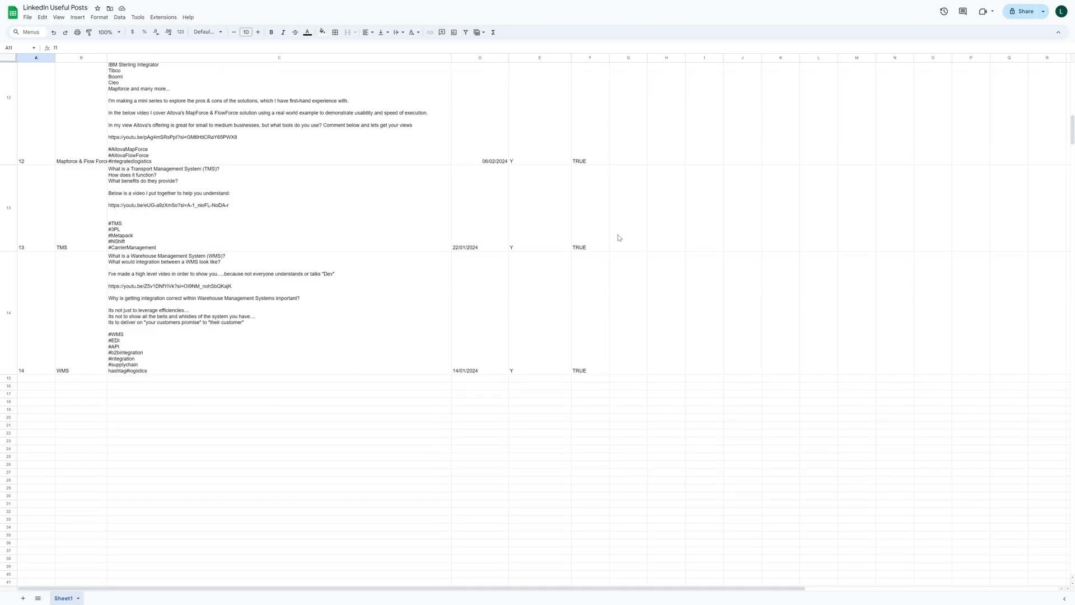
left_click(587, 365)
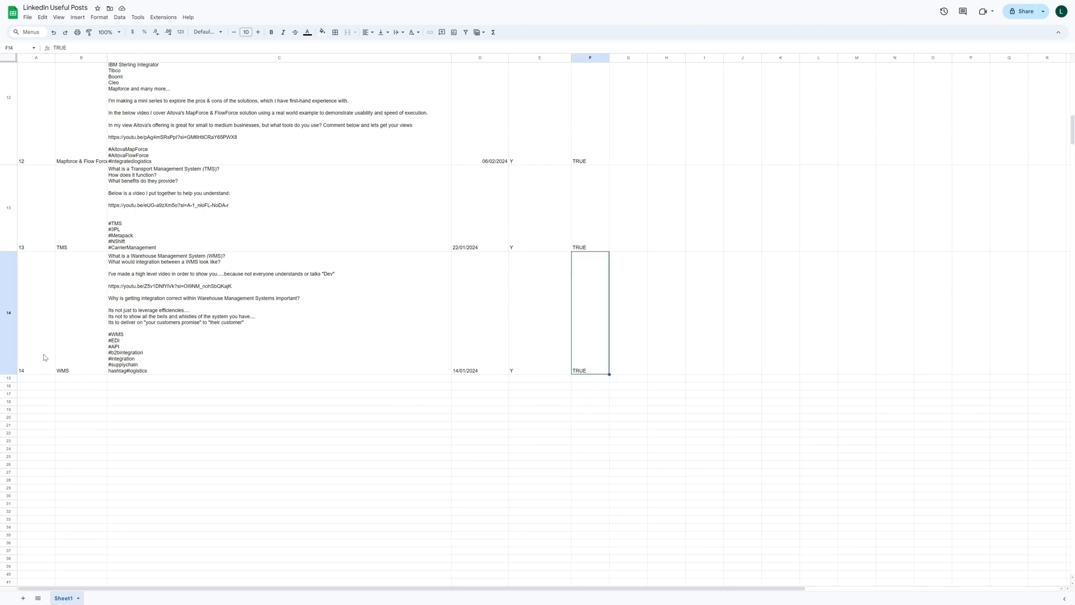
- Add a post in row 15 with topic Cleo and post detail "Waiting for details", leaving its date and release flag blank
left_click(89, 382)
type("C")
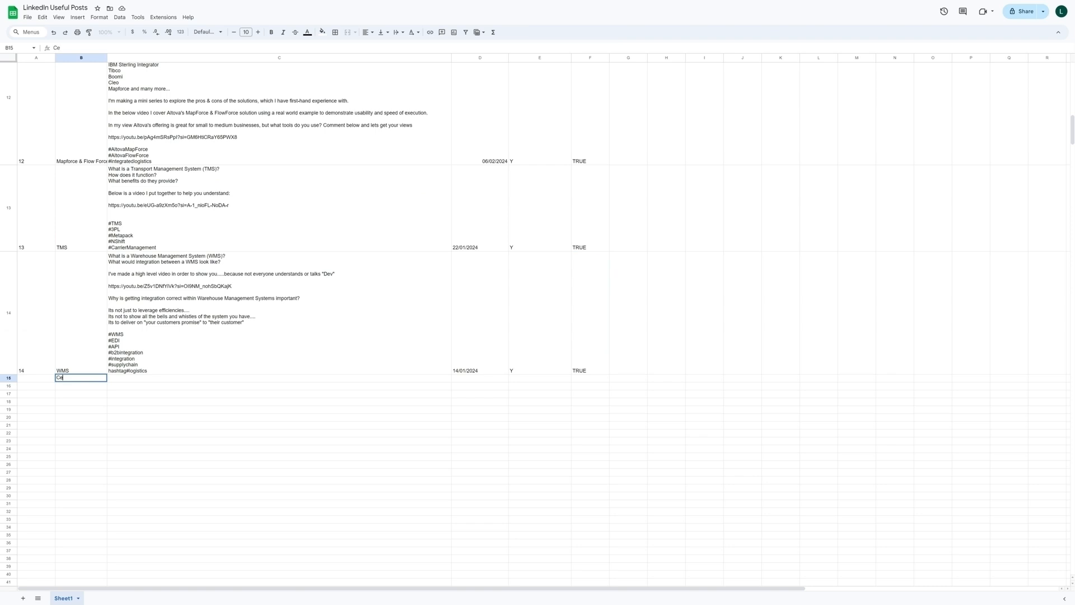
type("leo")
key("Tab")
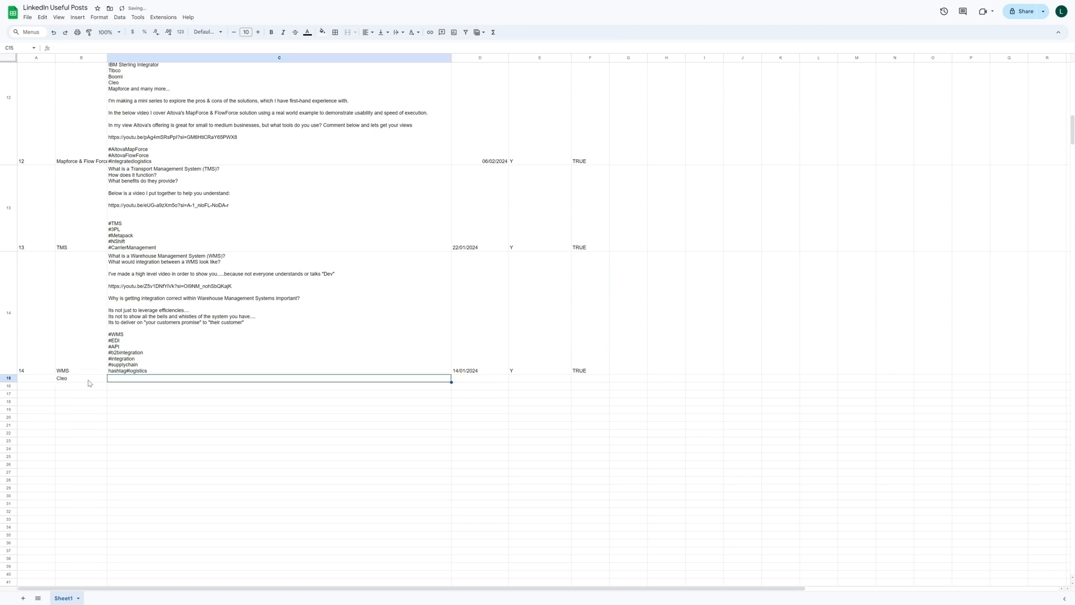
type("Tes")
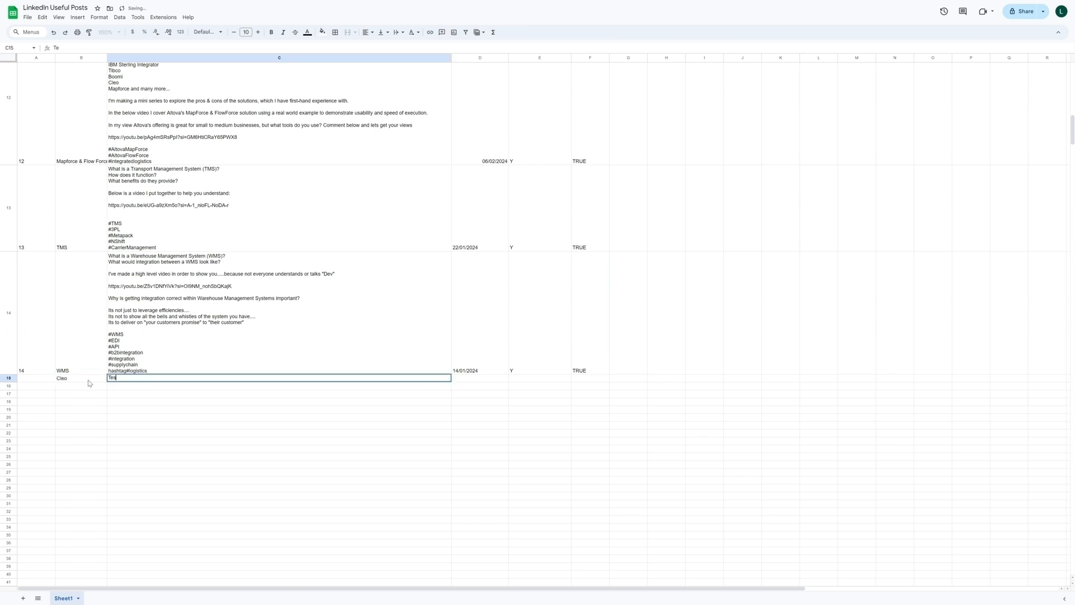
type("tWaiting for detail")
key("Tab")
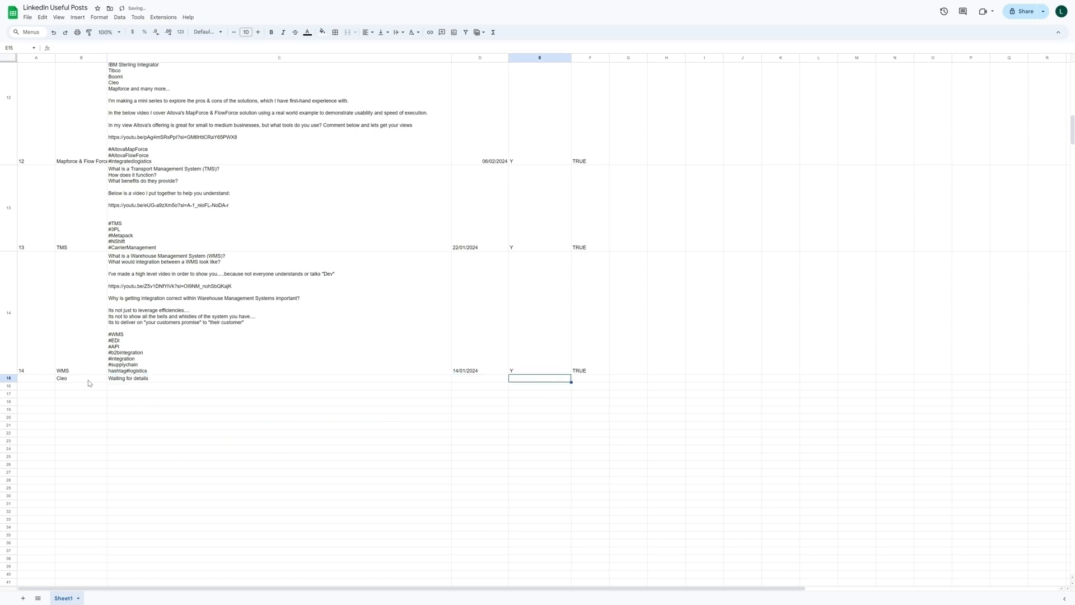
key("Left")
key("Left")
key("Right")
key("Right")
key("Right")
key("Left")
key("Left")
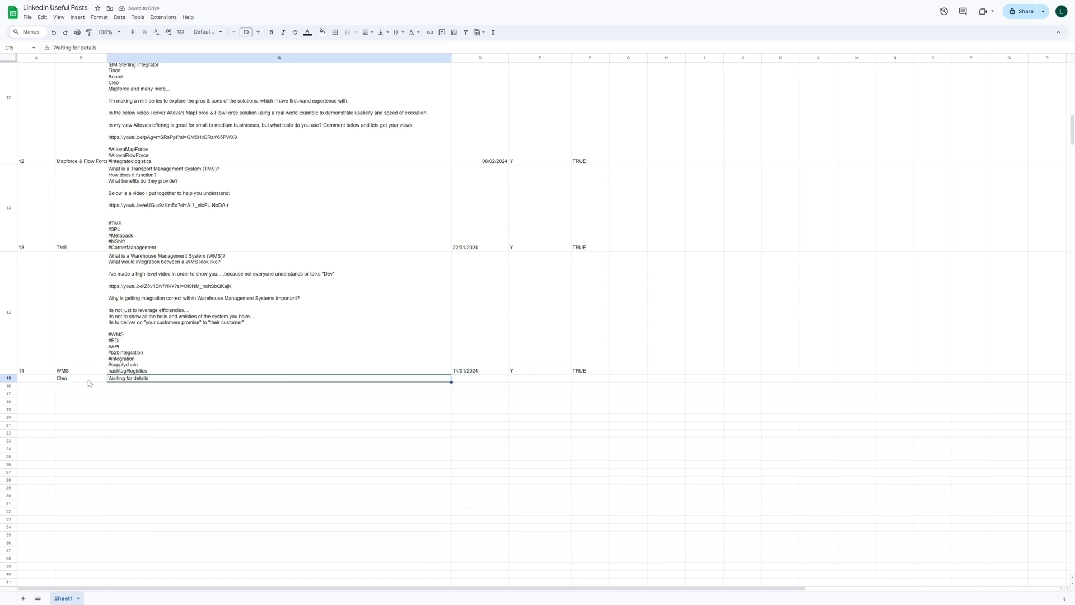
key("Right")
key("Right")
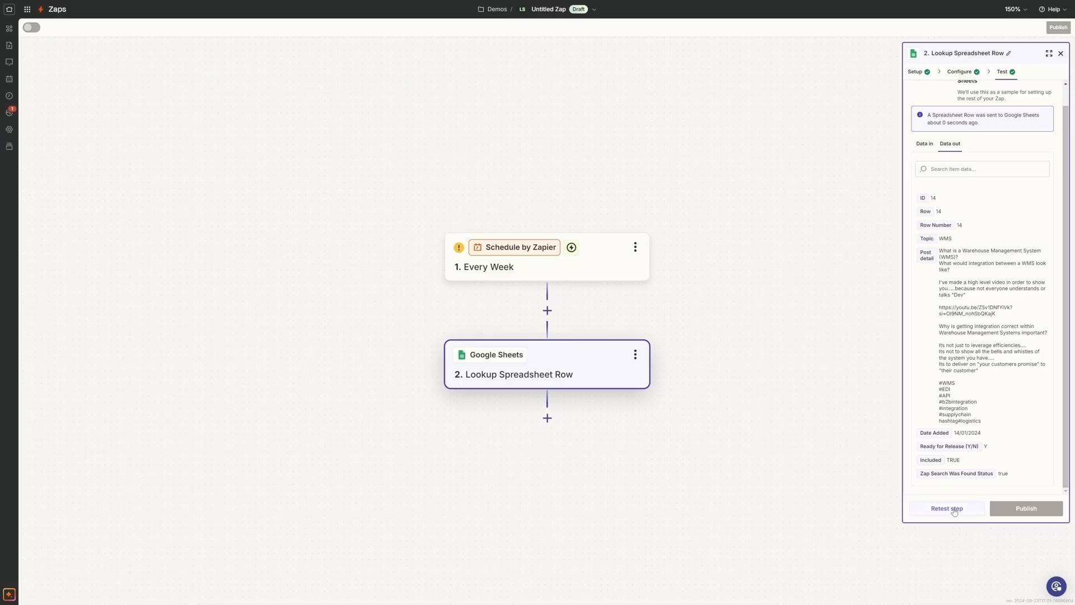
- Switch back to Zapier, retest the Lookup Spreadsheet Row step, then close and reopen its settings
left_click(954, 510)
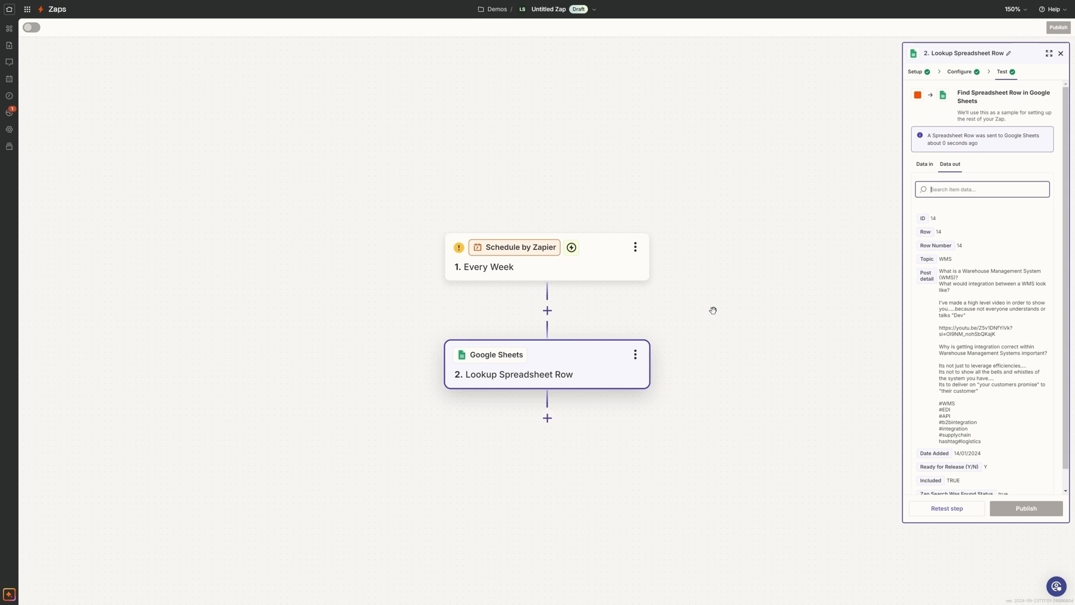
left_click(1060, 53)
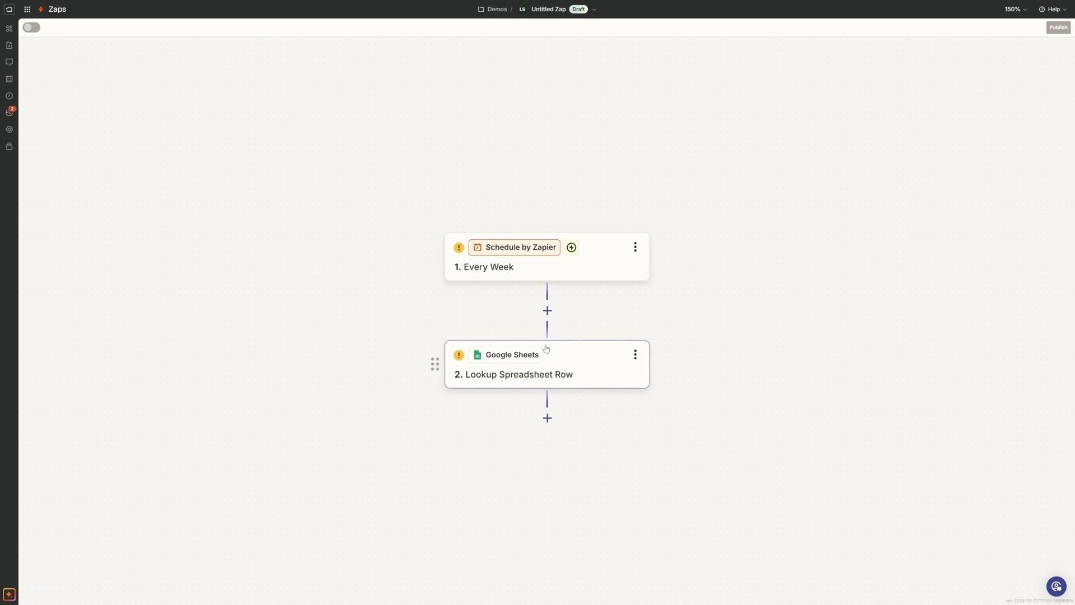
left_click(581, 356)
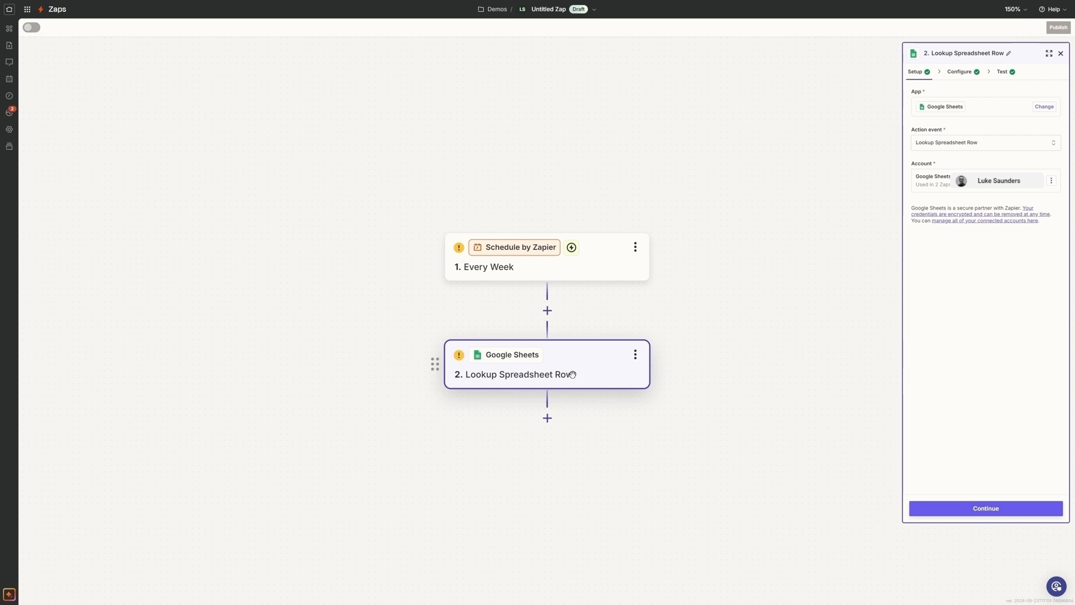
- Add a Formatter by Zapier action as step 3, after the lookup, with Numbers as its action event
scroll(595, 418, "down", 1)
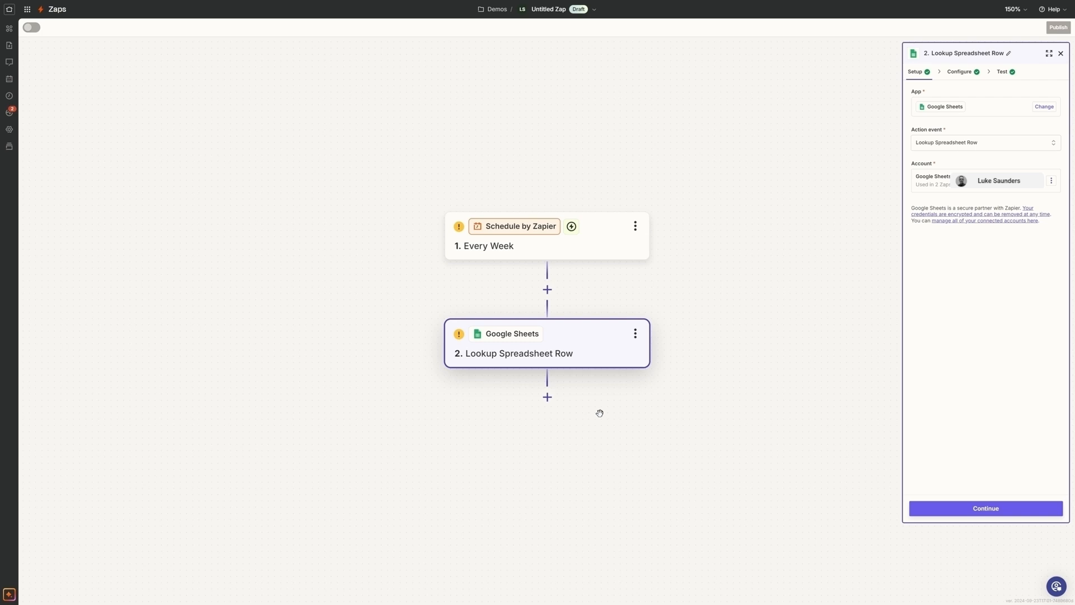
scroll(599, 413, "down", 1)
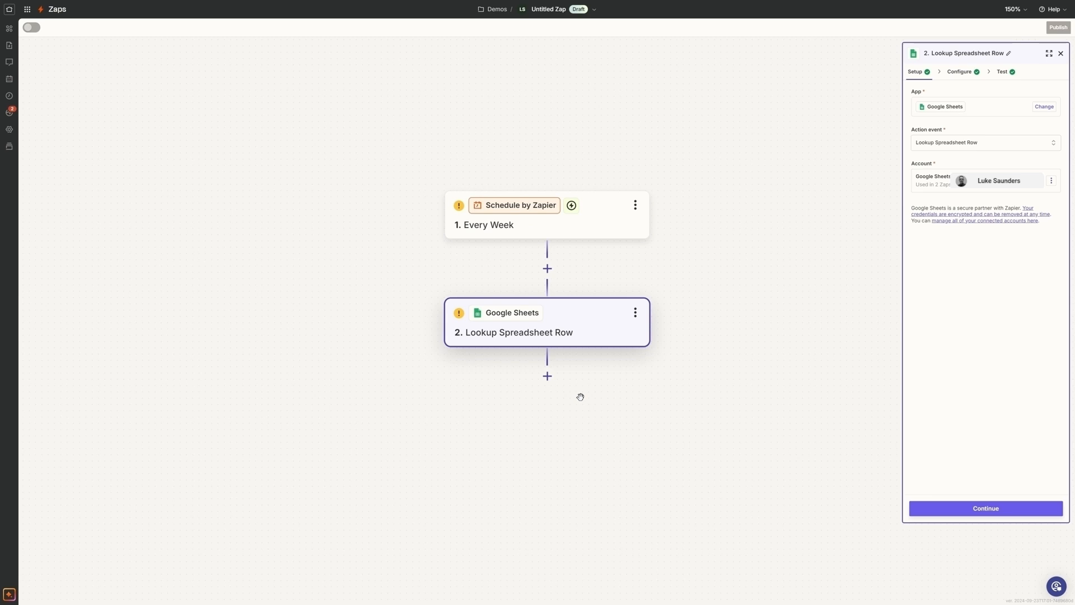
left_click(547, 376)
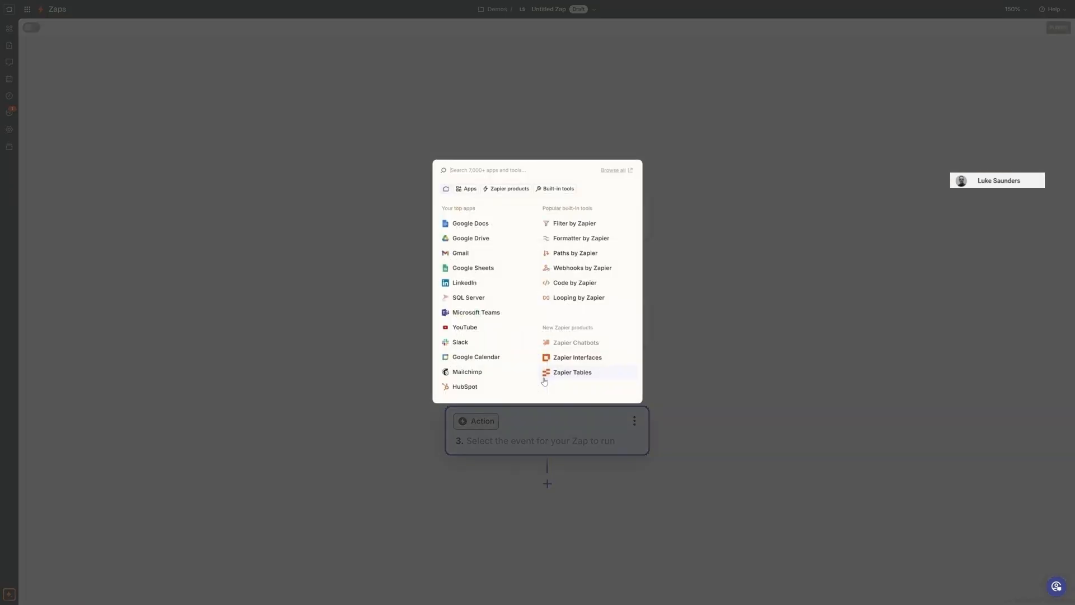
left_click(586, 240)
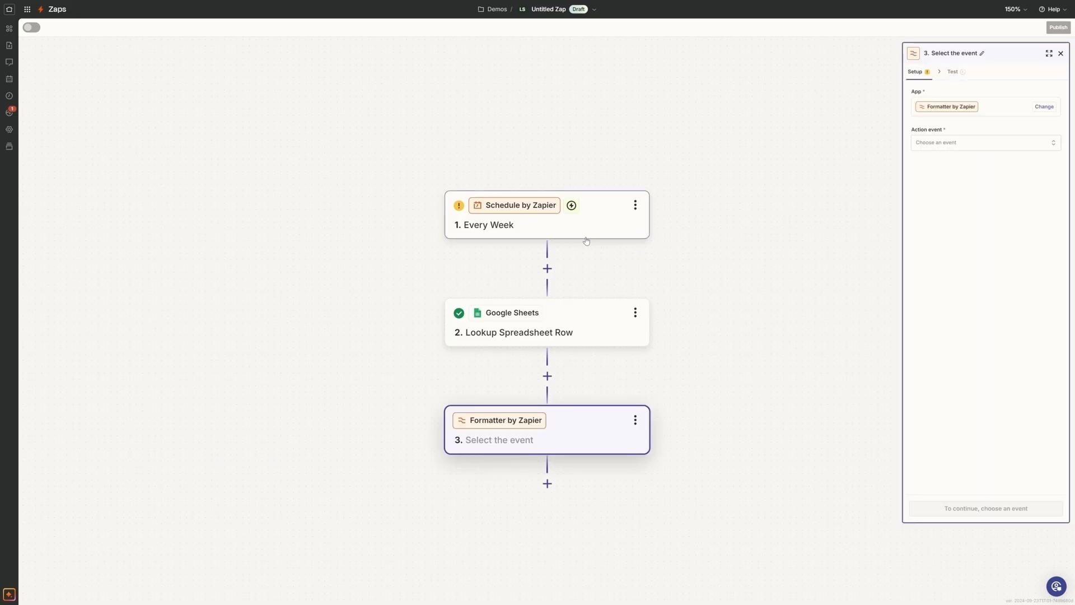
left_click(956, 149)
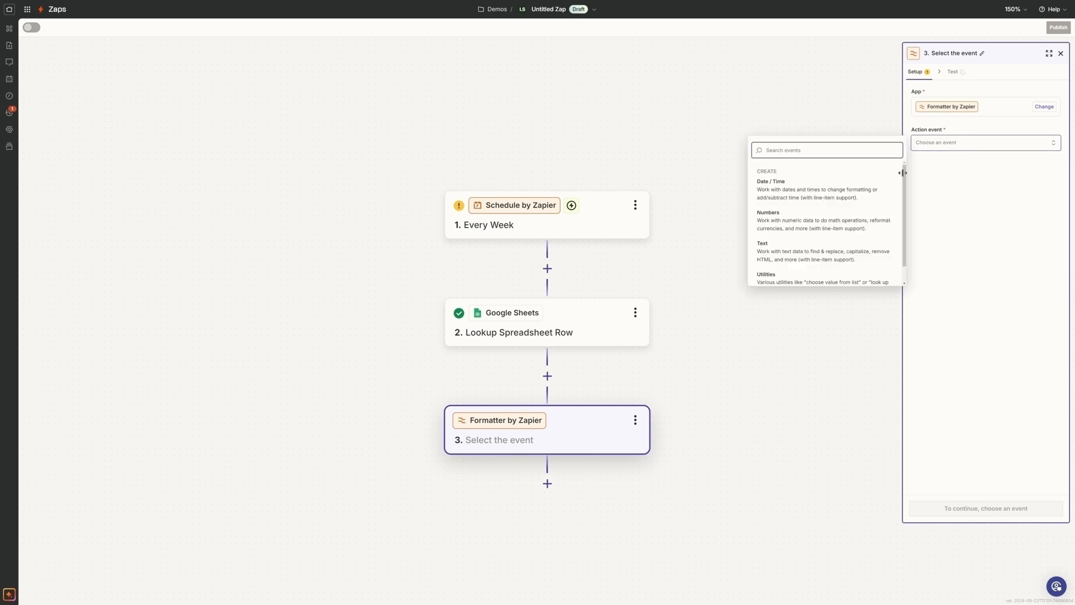
left_click(813, 220)
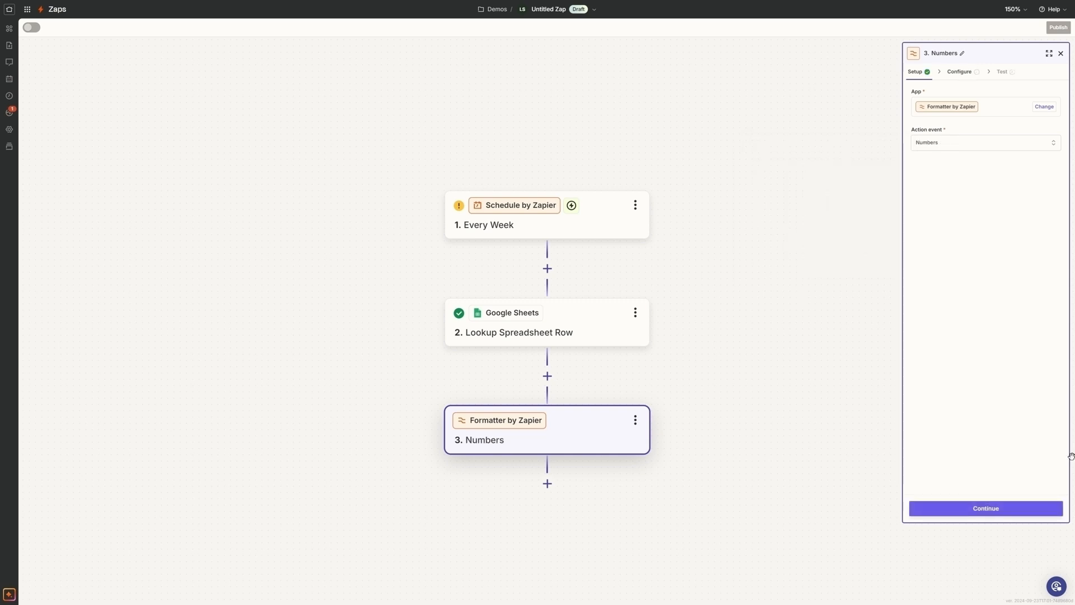
- Configure the Numbers step with the Spreadsheet-Style Formula transform and open its Formula field for entry
left_click(1014, 510)
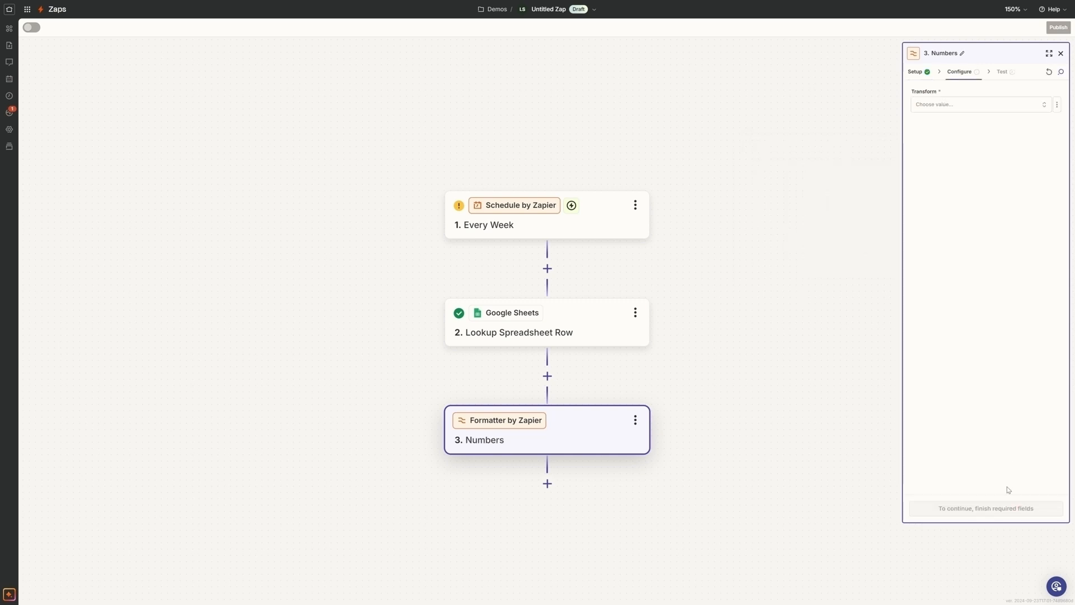
left_click(964, 105)
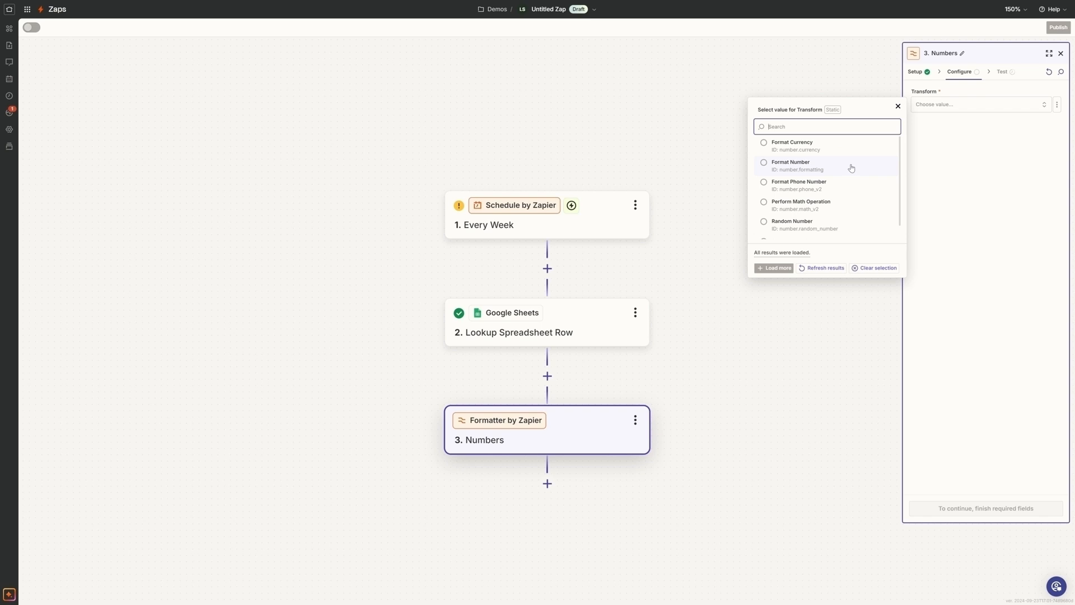
scroll(851, 168, "down", 1)
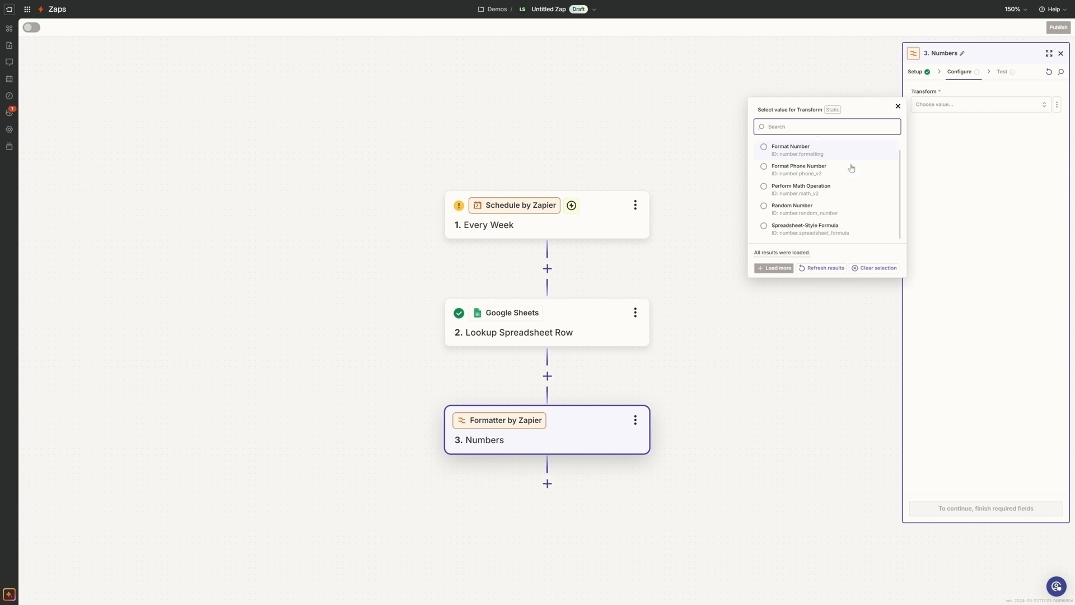
left_click(802, 231)
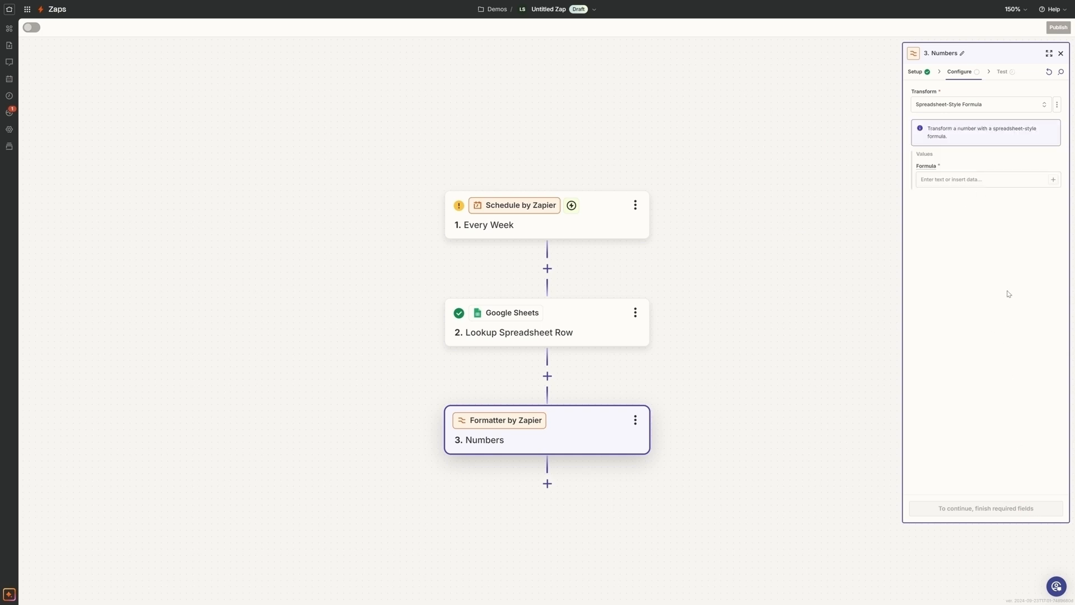
left_click(1002, 180)
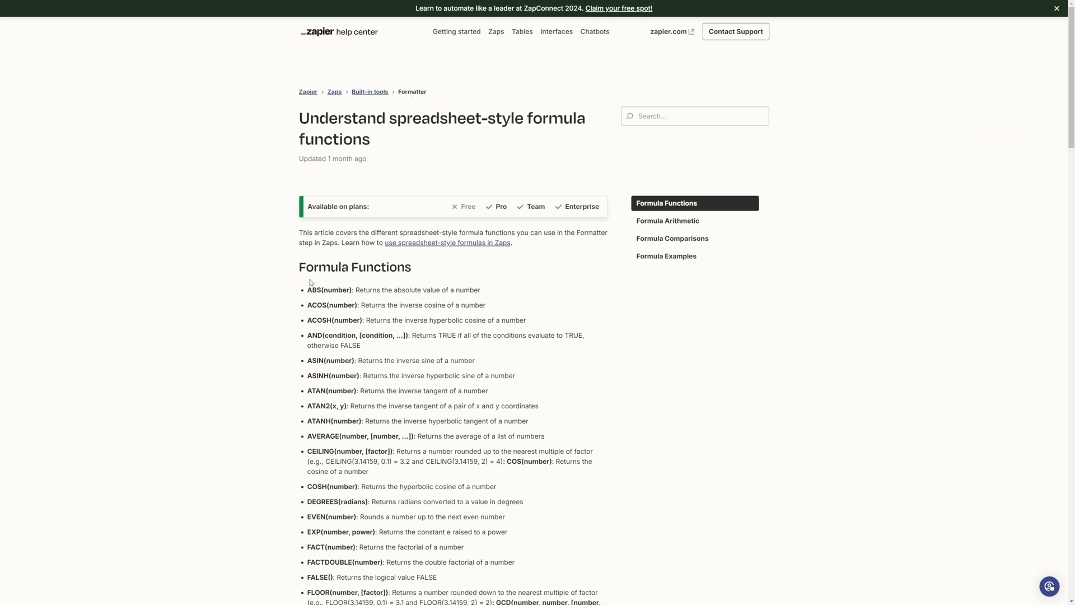
- Examine the Formula Functions list in Zapier's help article on spreadsheet-style formulas, including the AND entry
triple_click(438, 272)
left_click(455, 288)
scroll(455, 288, "down", 7)
scroll(456, 288, "up", 3)
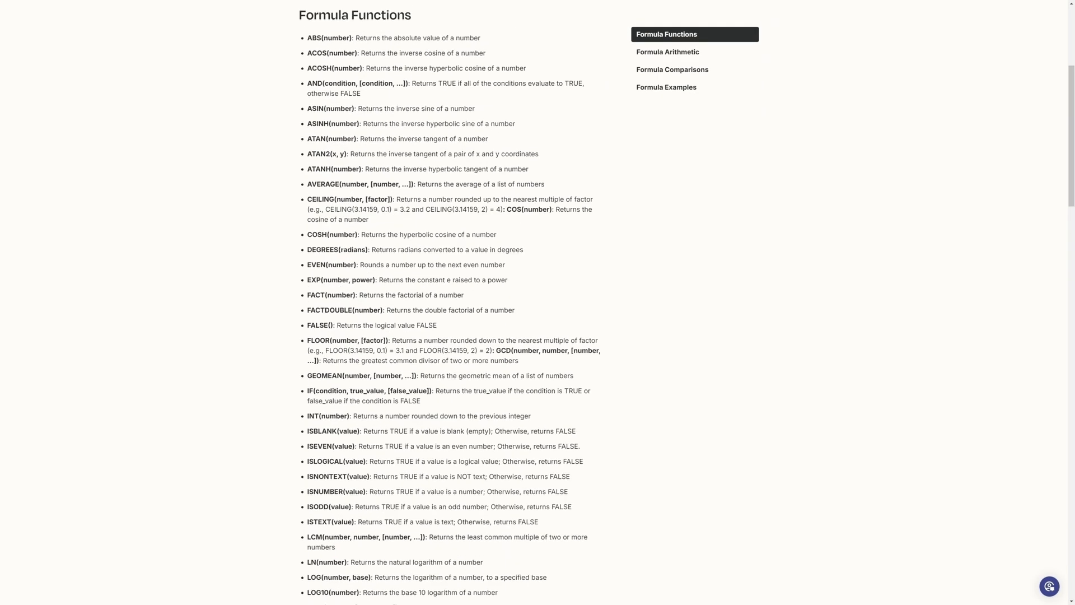
scroll(450, 302, "up", 2)
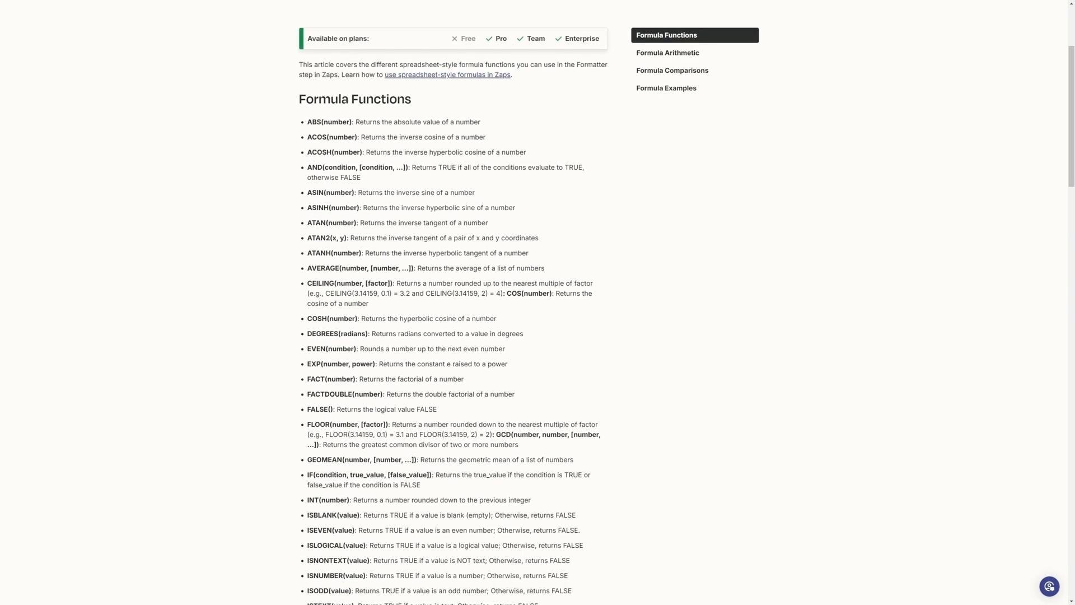
double_click(315, 166)
scroll(450, 303, "down", 5)
scroll(450, 302, "up", 5)
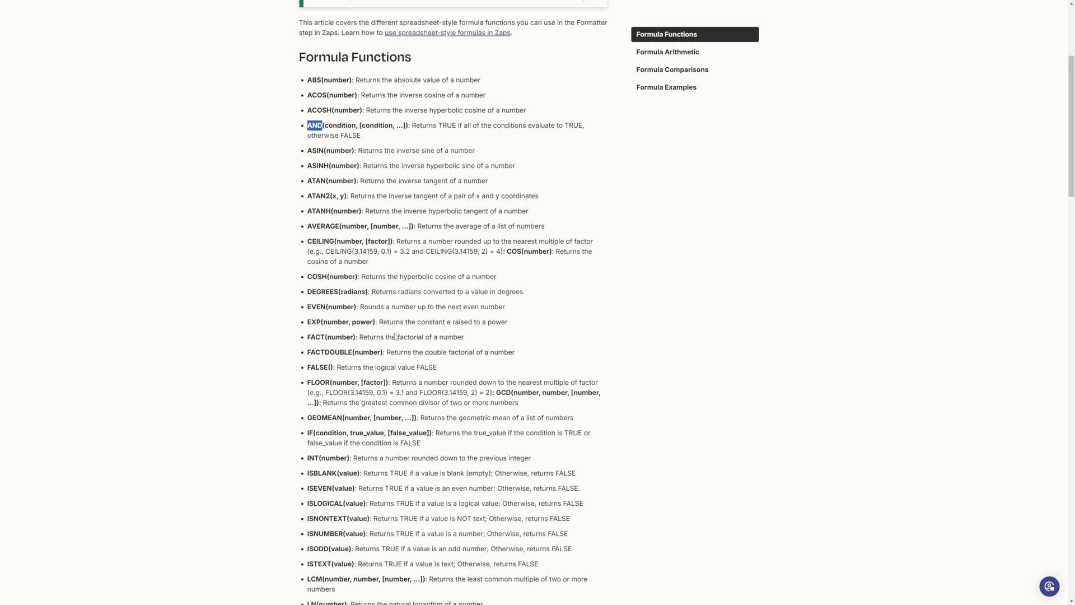
- Find the random-number functions in the help article and read the RAND and RANDBETWEEN entries with their min and max arguments
scroll(454, 302, "down", 3)
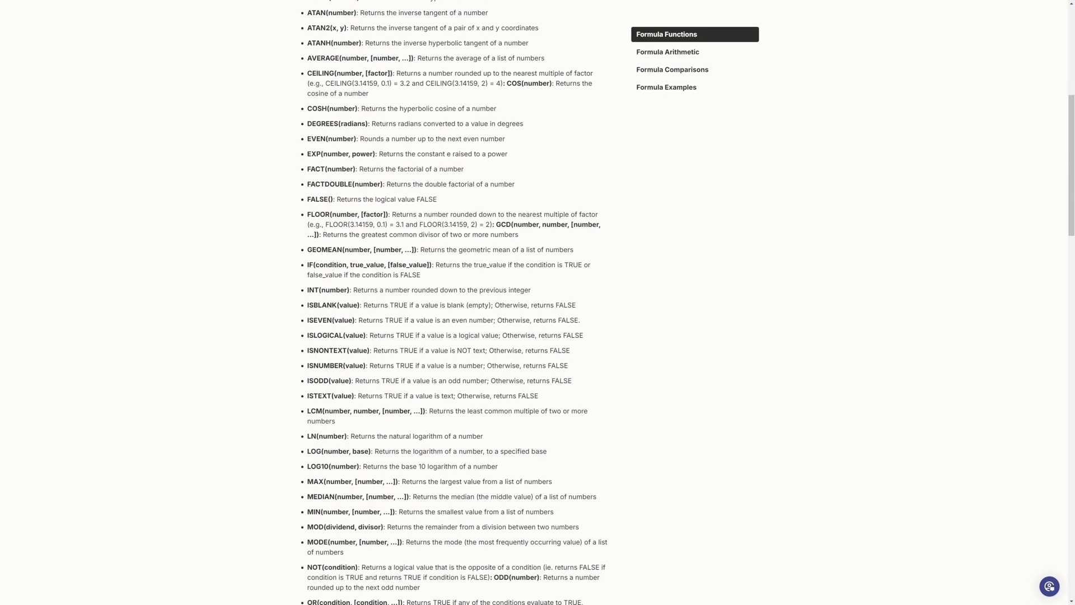
scroll(394, 336, "down", 8)
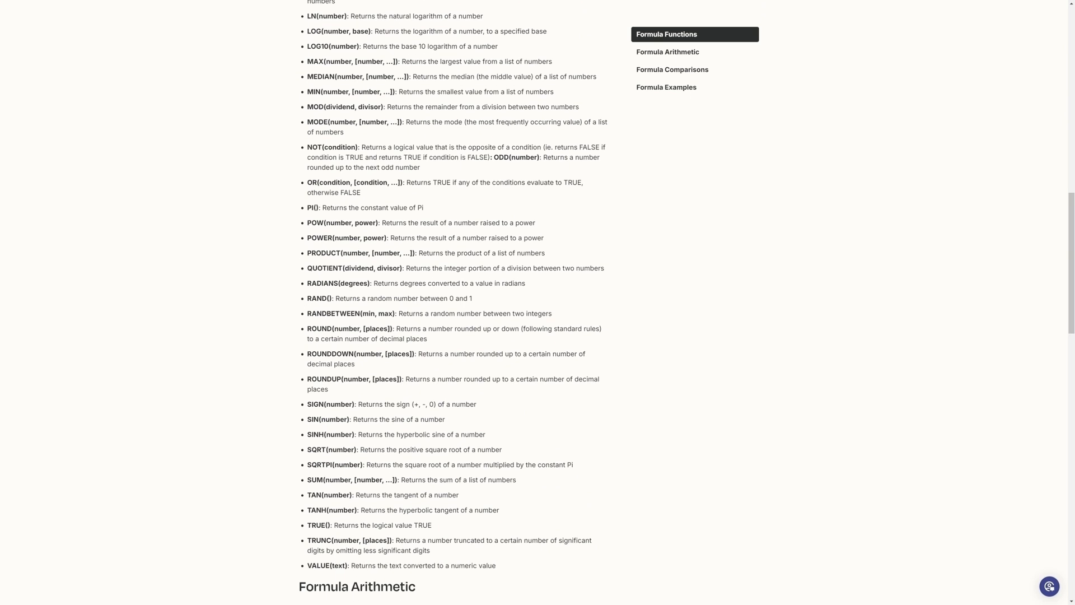
left_click_drag(308, 298, 332, 298)
left_click_drag(307, 313, 362, 313)
double_click(368, 314)
double_click(386, 314)
left_click(386, 313)
left_click_drag(308, 314, 360, 313)
left_click(369, 303)
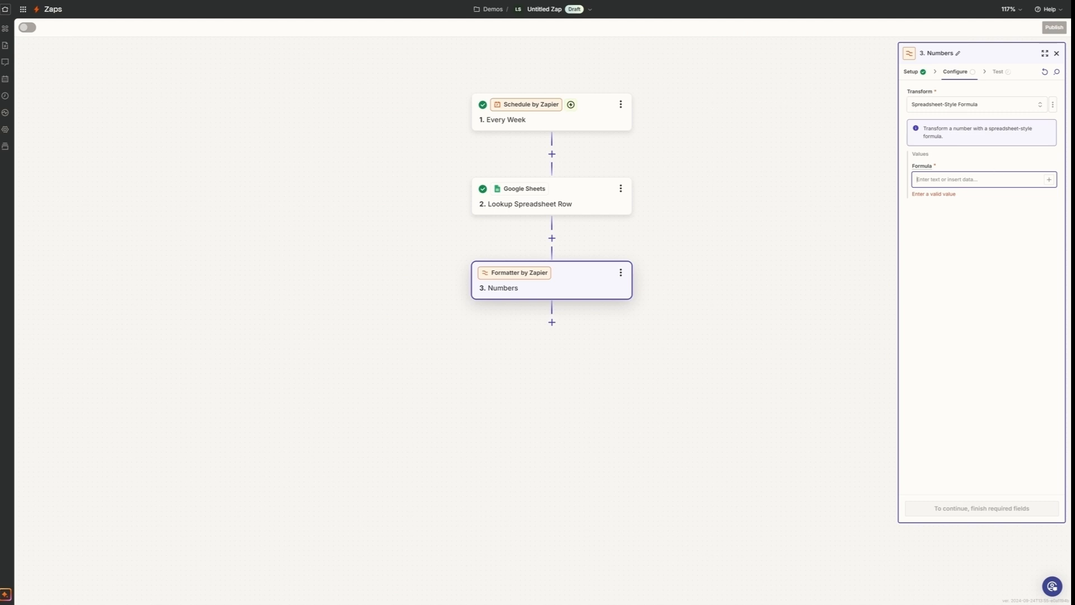
- Back in the Zap editor, start the Numbers step's formula with the RANDBETWEEN function name
type("RANDBETWEEN(2,")
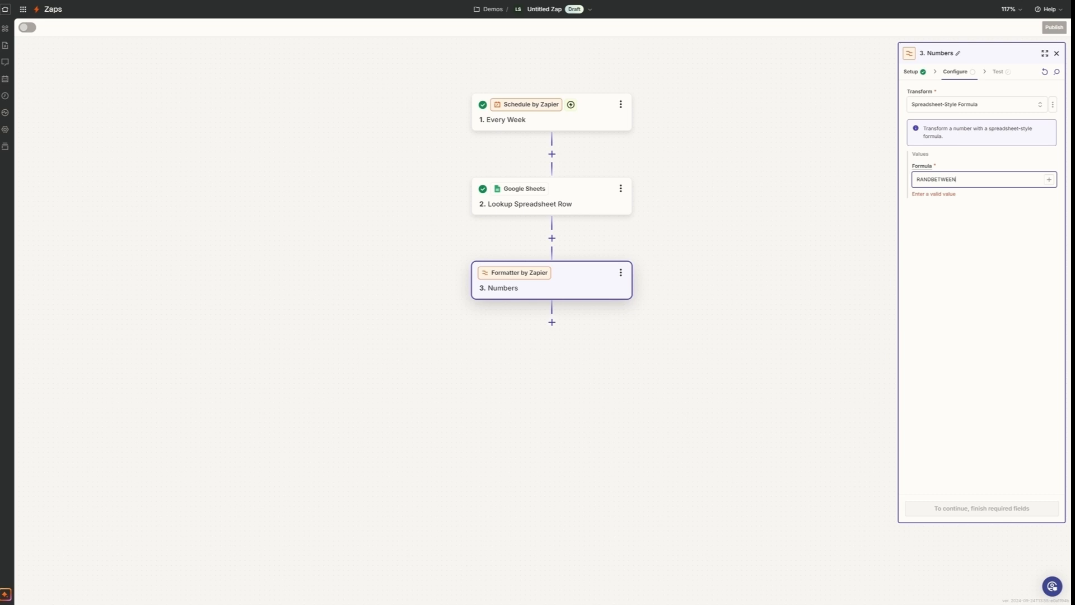
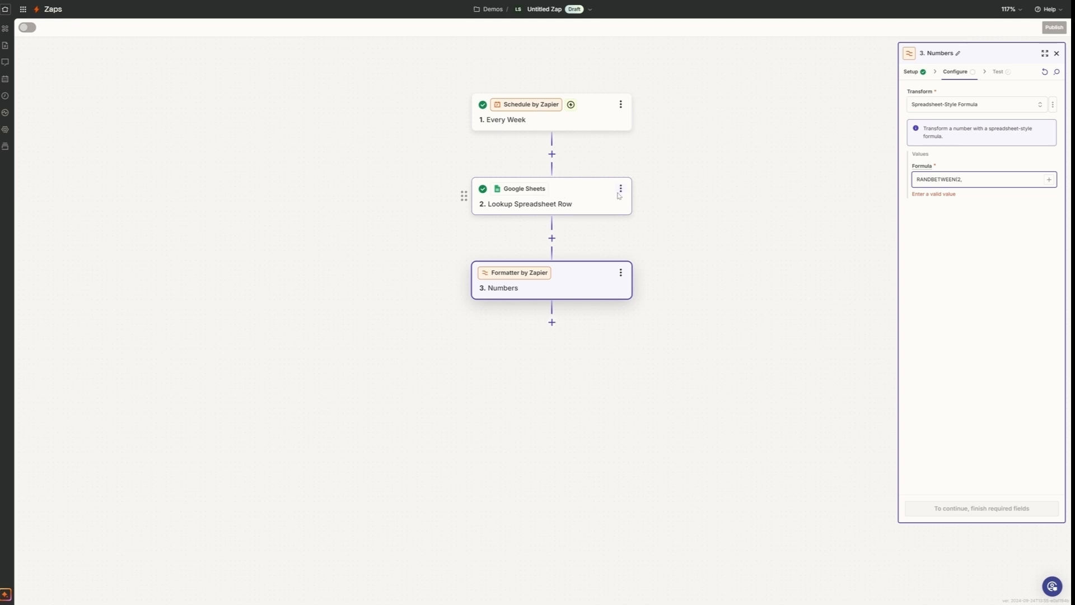
- Complete the Numbers formula as RANDBETWEEN from 2 to the Row Number value of the step 2 spreadsheet lookup
left_click(1049, 179)
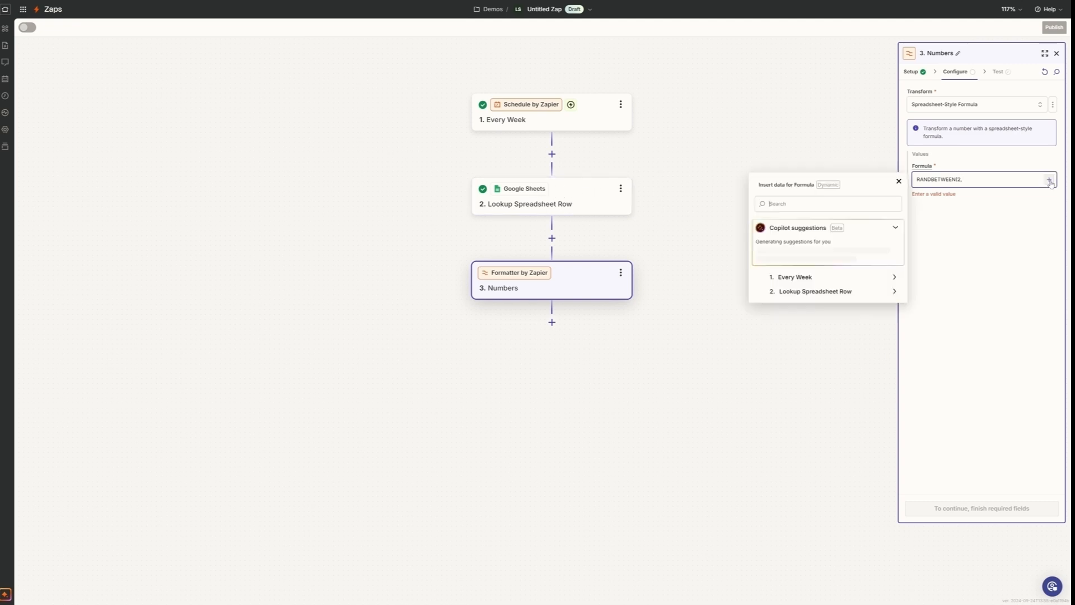
left_click(871, 294)
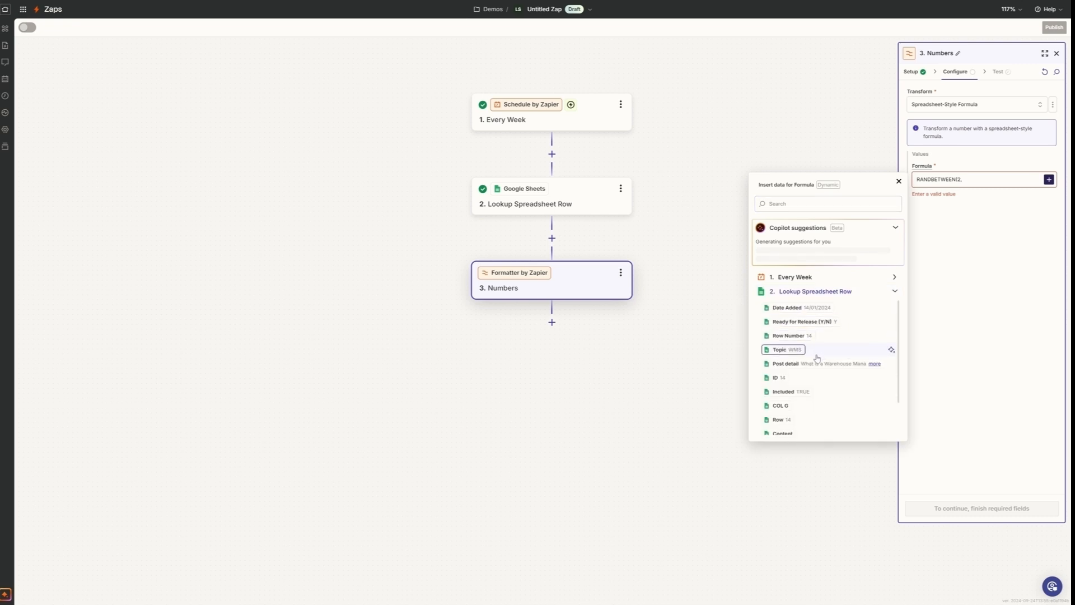
left_click(802, 341)
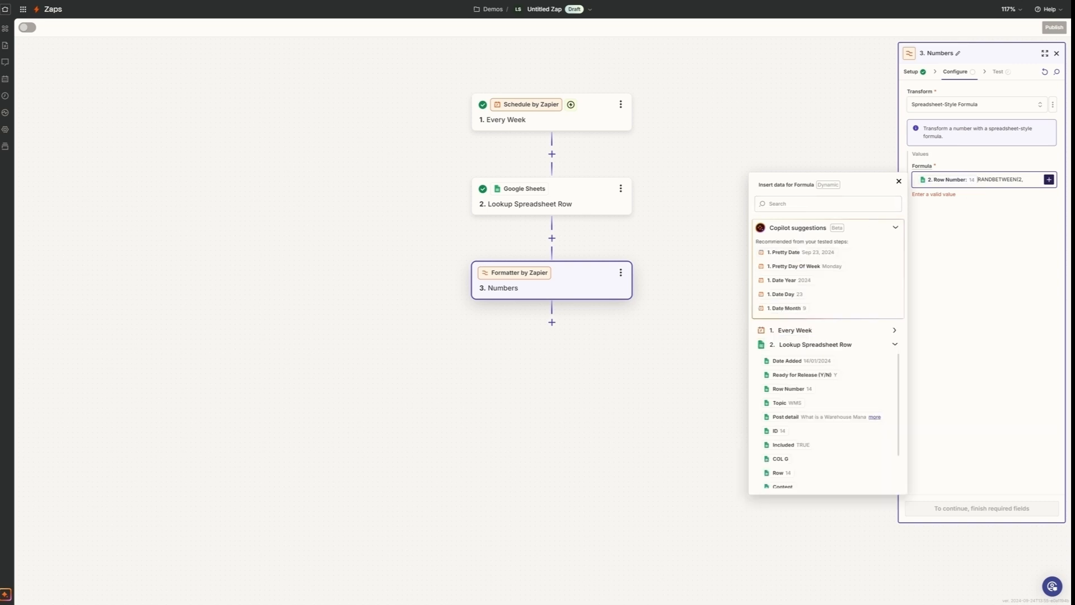
left_click_drag(1024, 180, 978, 179)
key("ctrl+x")
left_click(918, 182)
key("ctrl+v")
left_click(895, 186)
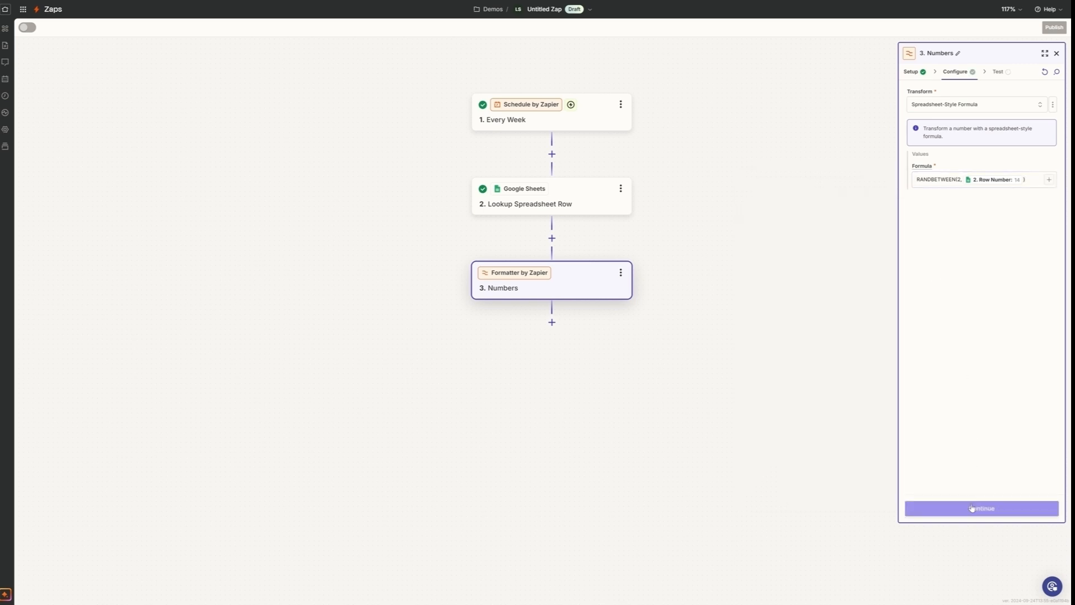
- Test the Numbers step and retest it several times to generate different random outputs
left_click(971, 507)
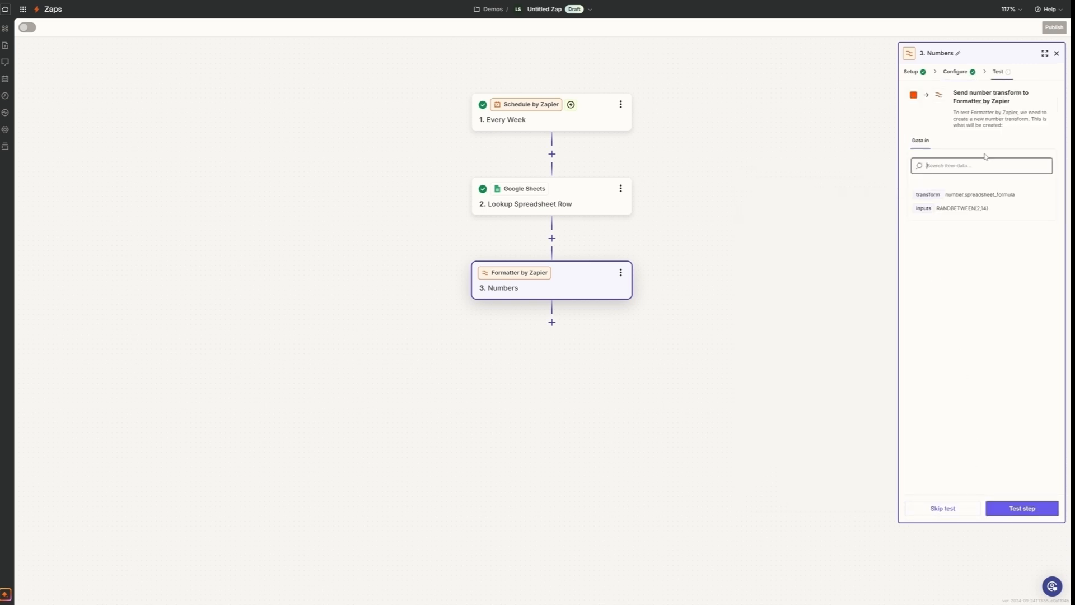
left_click(1005, 508)
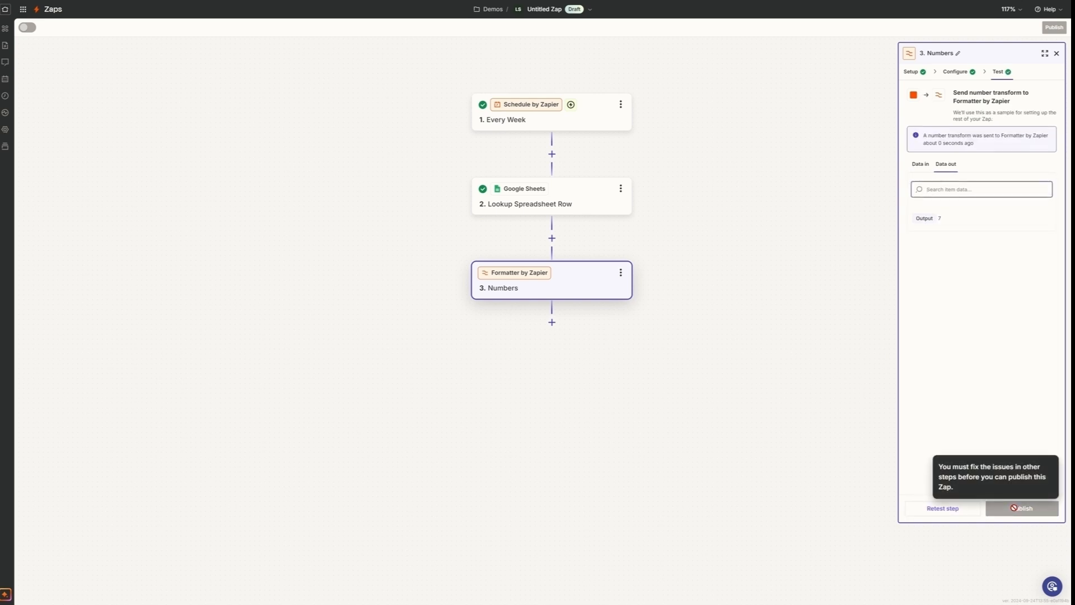
left_click(940, 509)
left_click(941, 508)
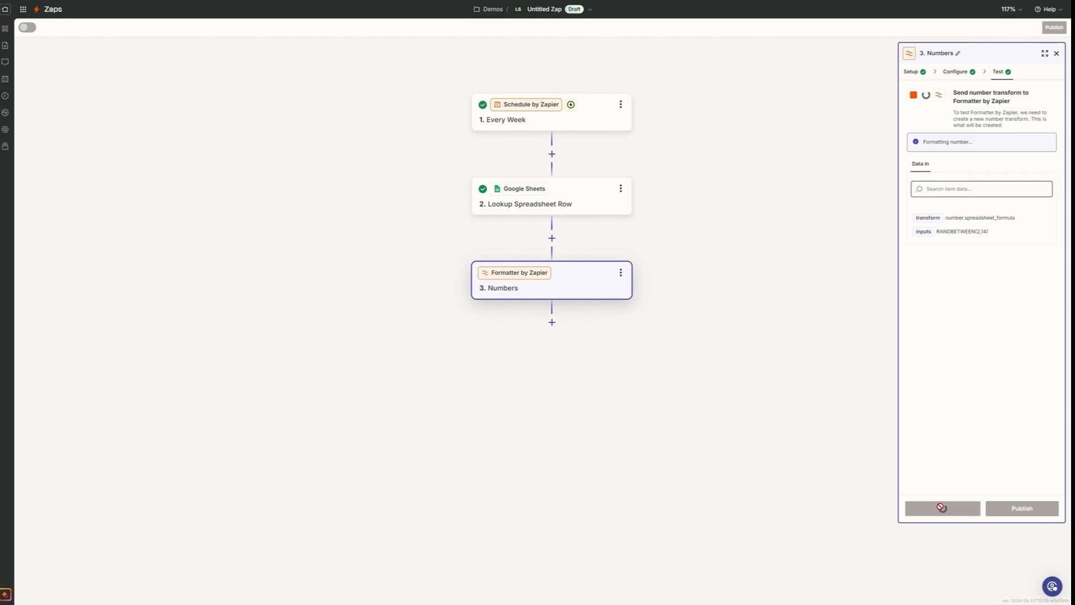
left_click(941, 507)
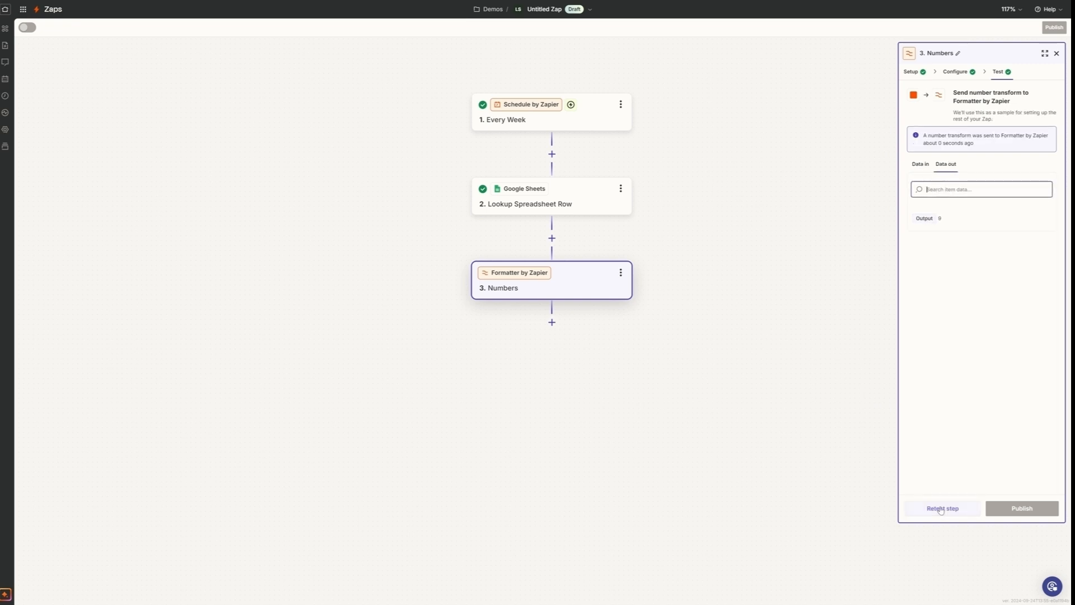
left_click(941, 508)
left_click(941, 508)
left_click(951, 510)
left_click(951, 509)
- Add a Google Sheets action after the Numbers step with the Lookup Spreadsheet Row event and proceed to its configuration
left_click(552, 323)
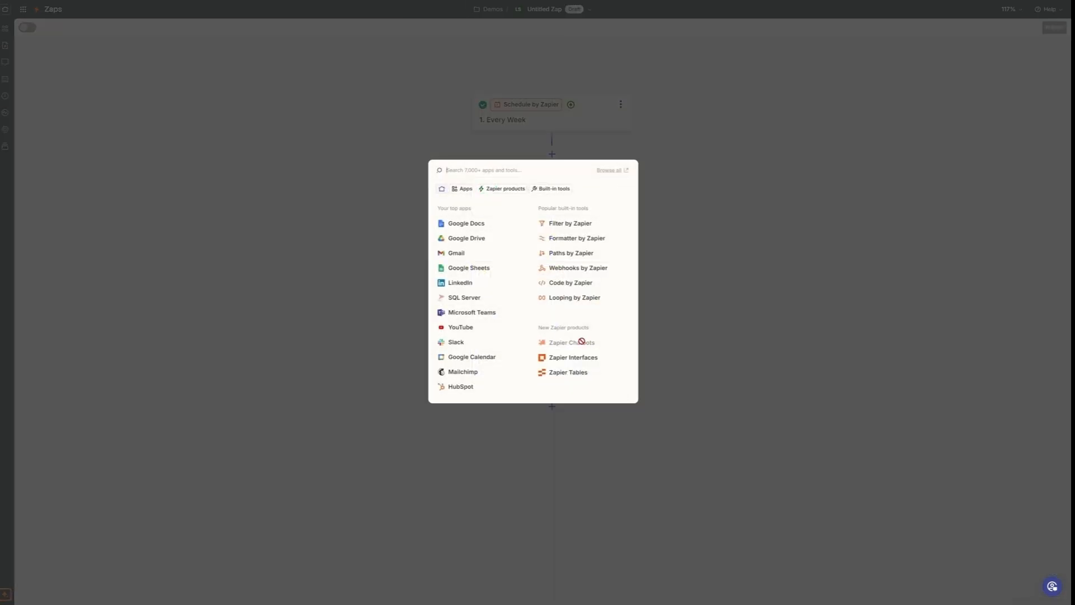
left_click(481, 269)
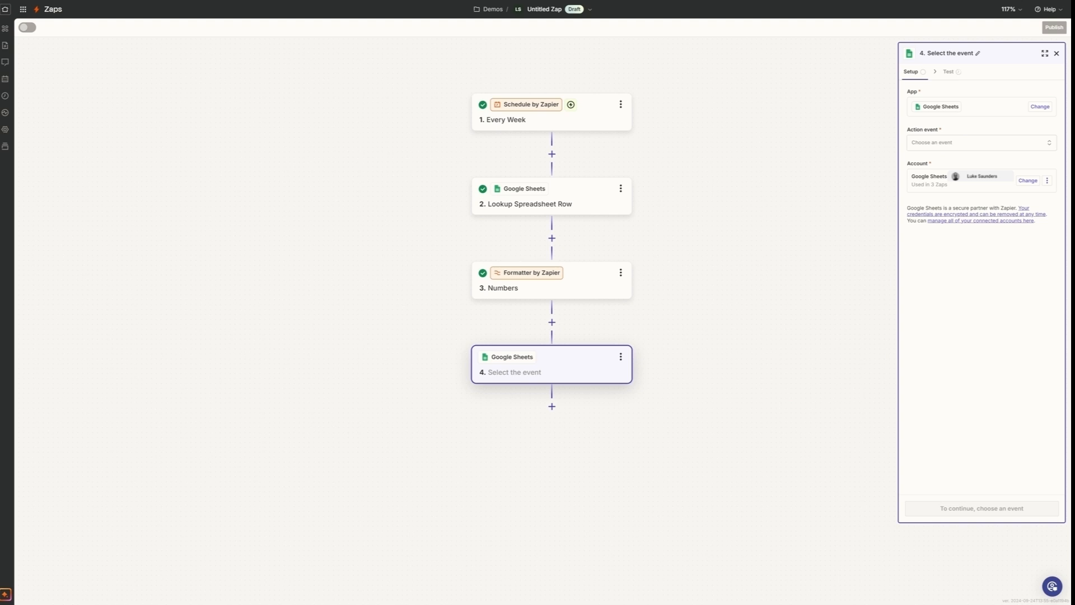
left_click(971, 142)
scroll(847, 243, "down", 4)
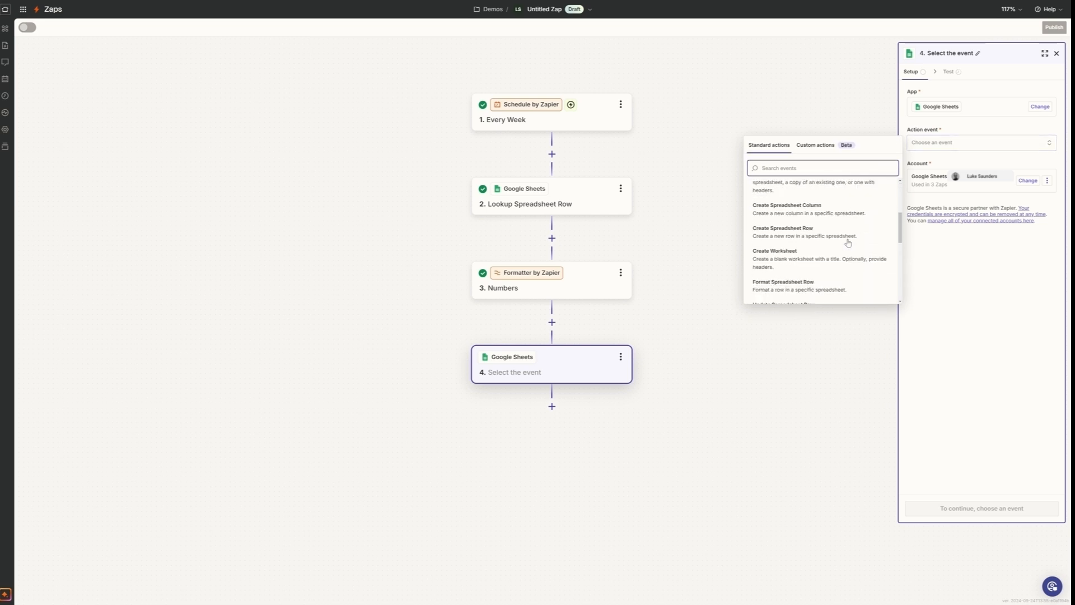
scroll(848, 242, "down", 1)
scroll(847, 242, "down", 6)
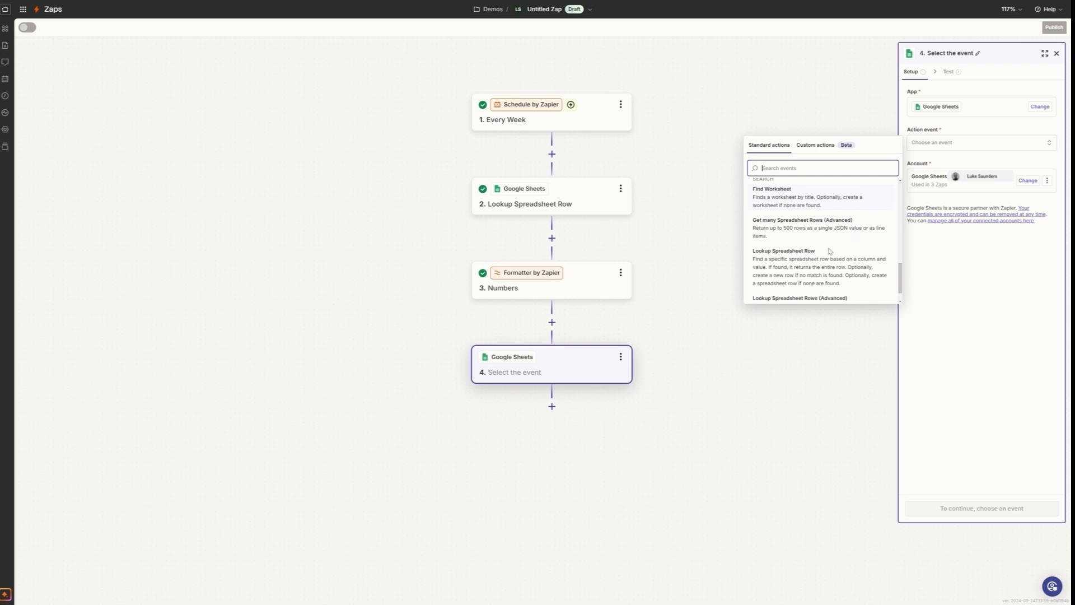
left_click(782, 260)
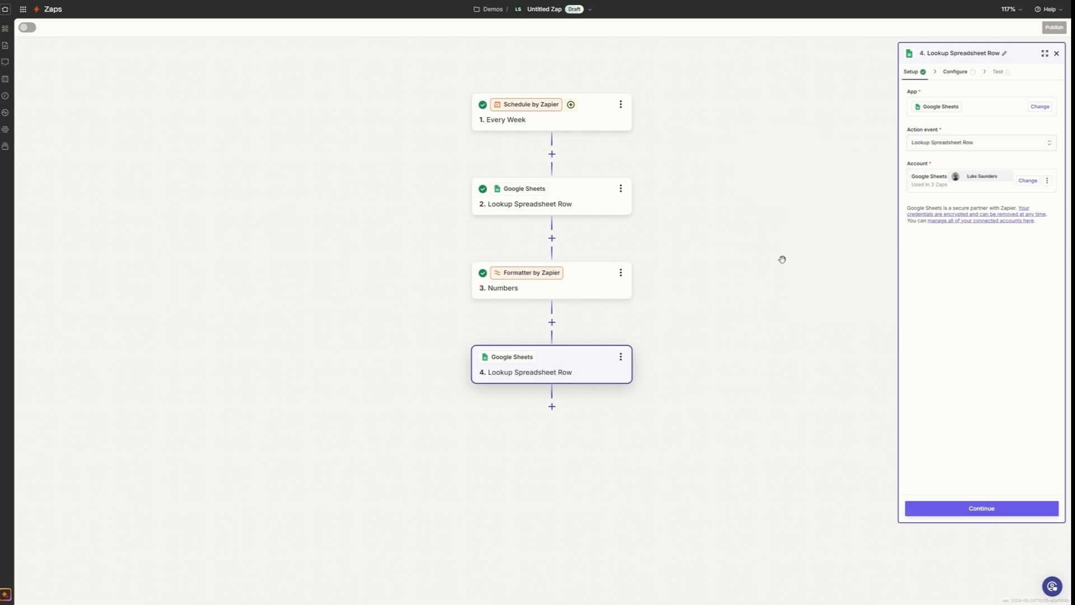
left_click(994, 512)
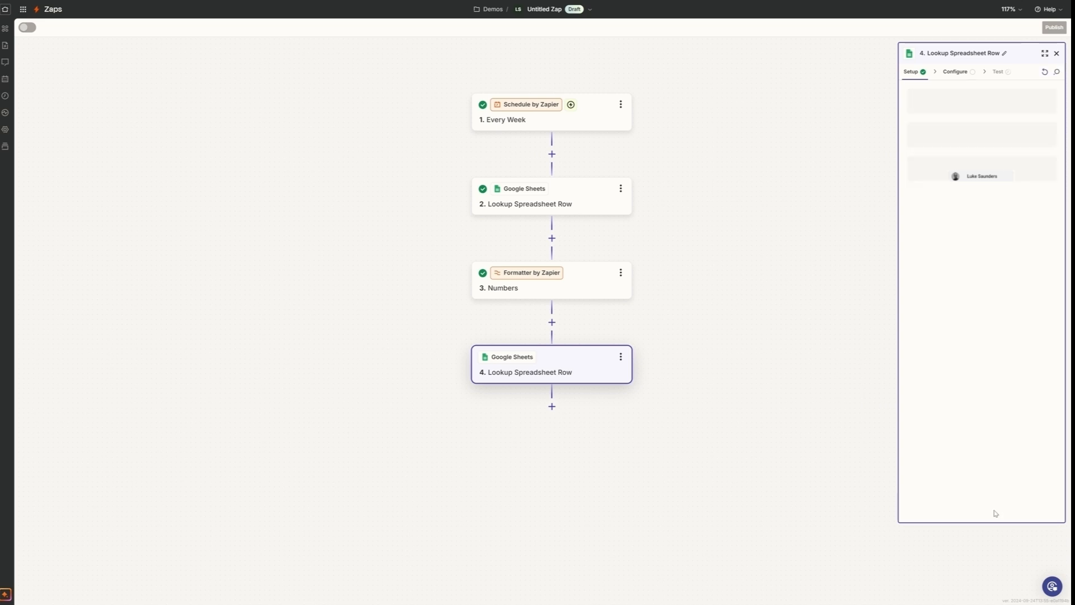
- Point the step 4 lookup at My Google Drive, the LinkedIn Useful Posts spreadsheet and worksheet Sheet1
left_click(1002, 112)
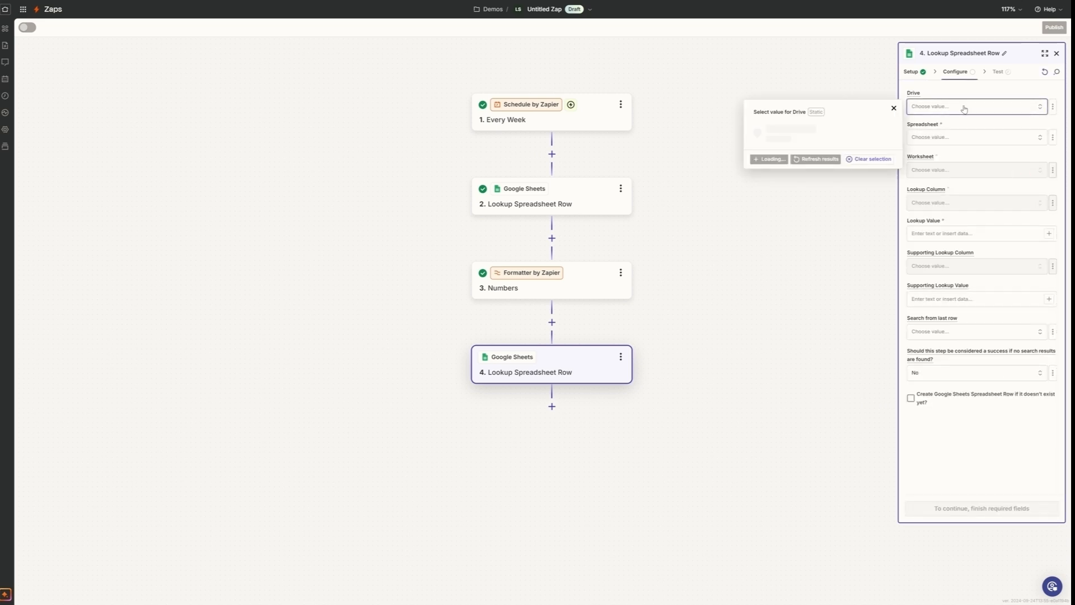
left_click(785, 127)
left_click(978, 143)
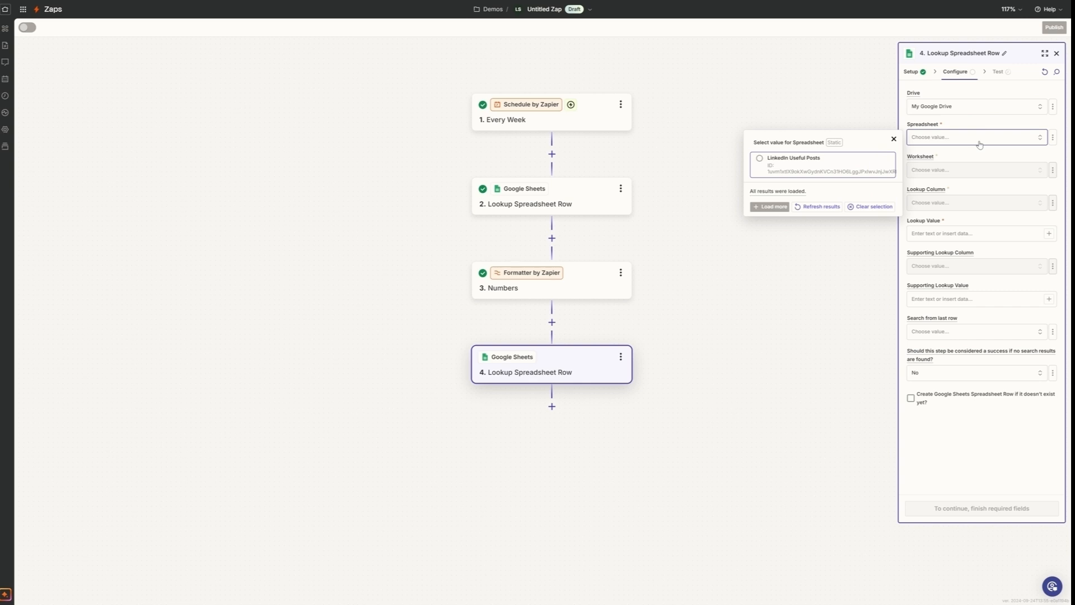
left_click(762, 160)
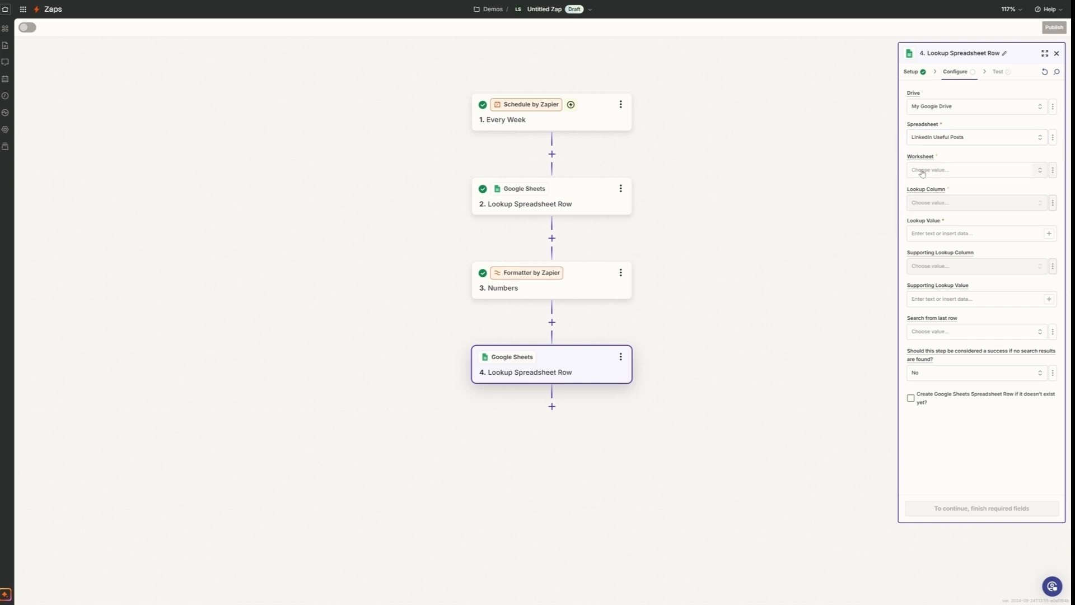
left_click(985, 173)
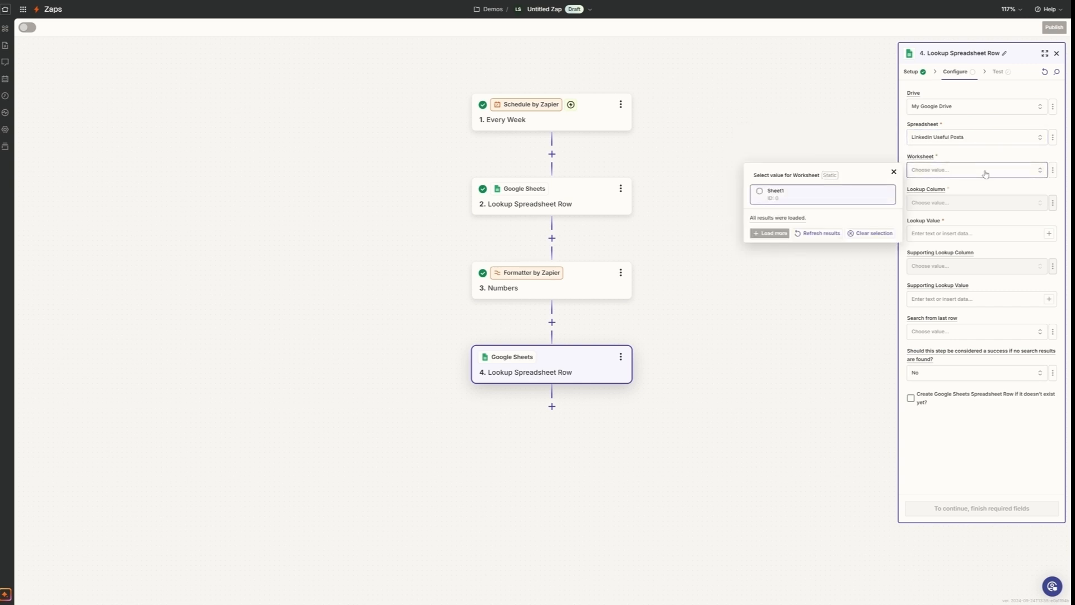
left_click(774, 196)
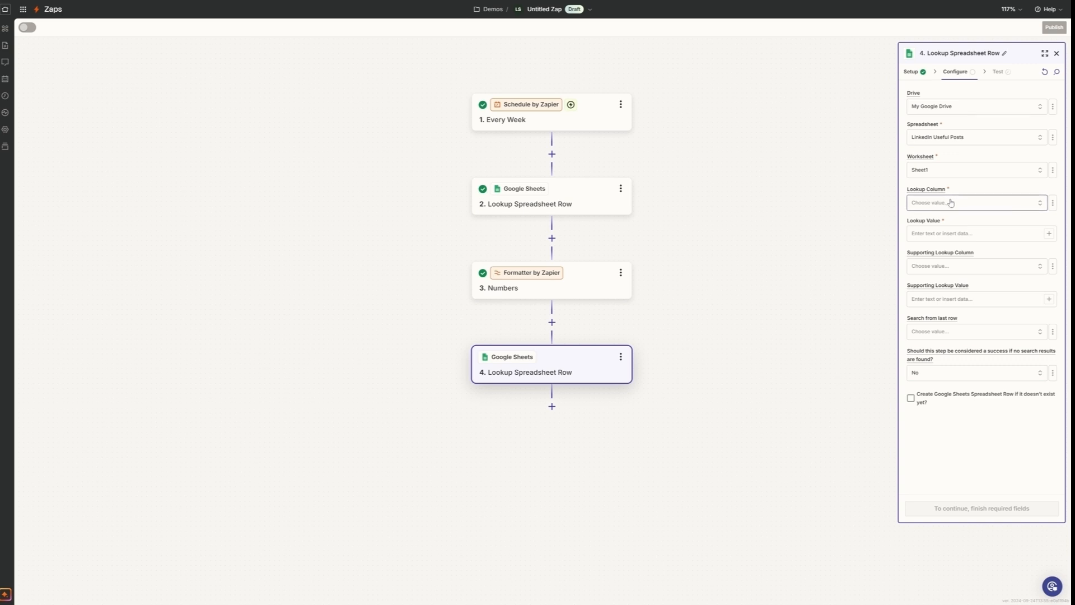
- Set the step 4 lookup column to Row Number and view the data available for the lookup value
left_click(973, 203)
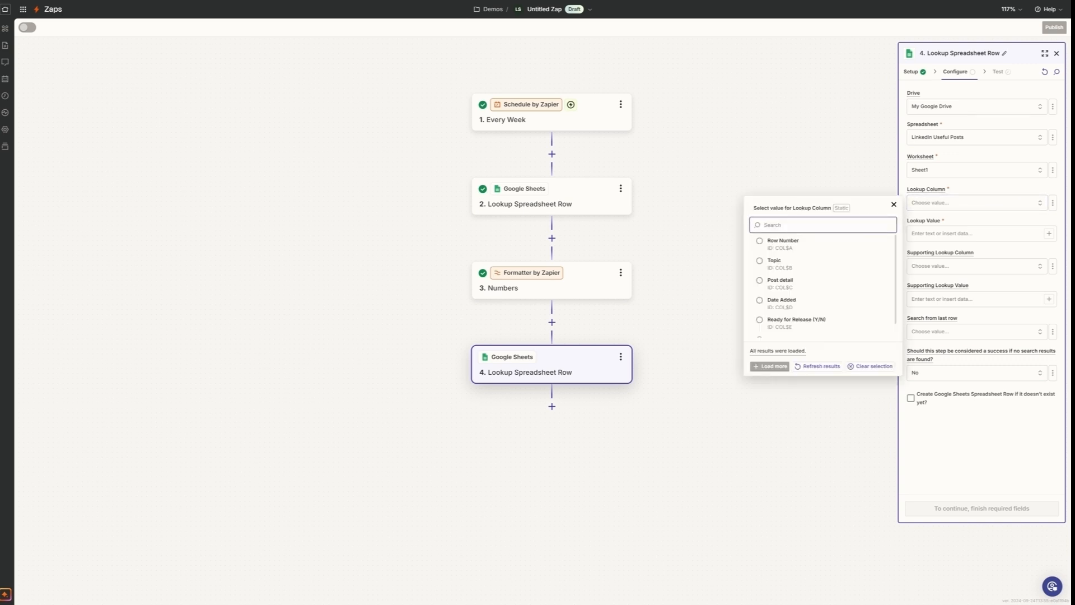
left_click(774, 246)
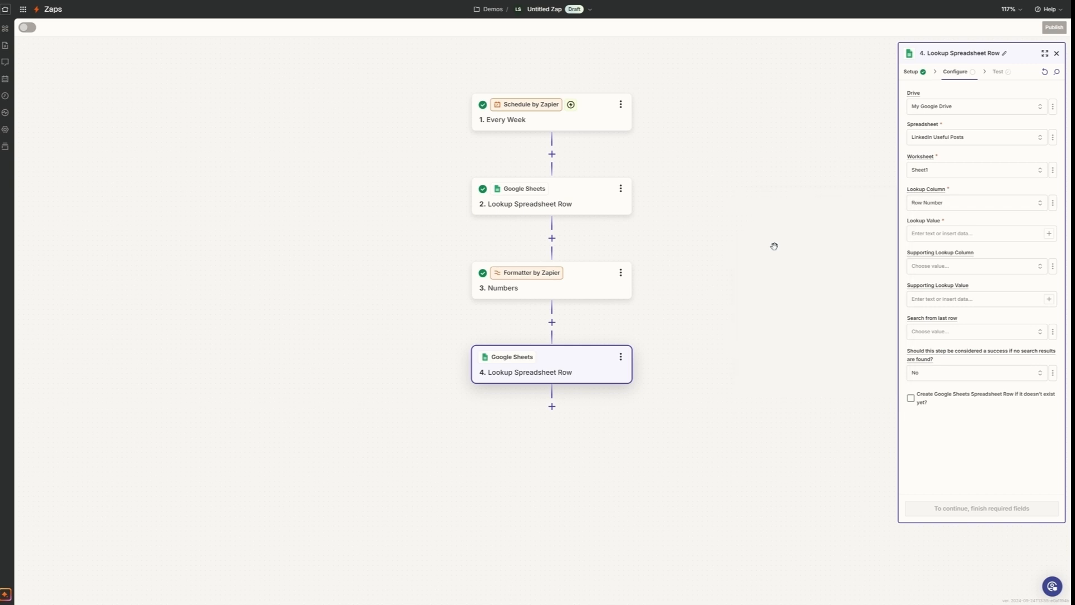
left_click(973, 234)
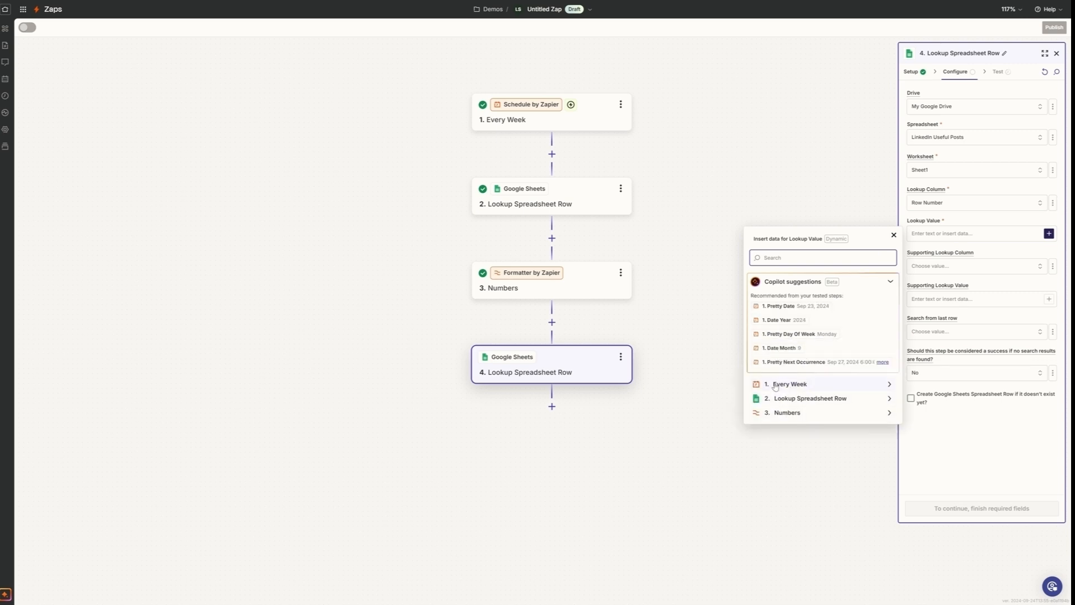
left_click(723, 381)
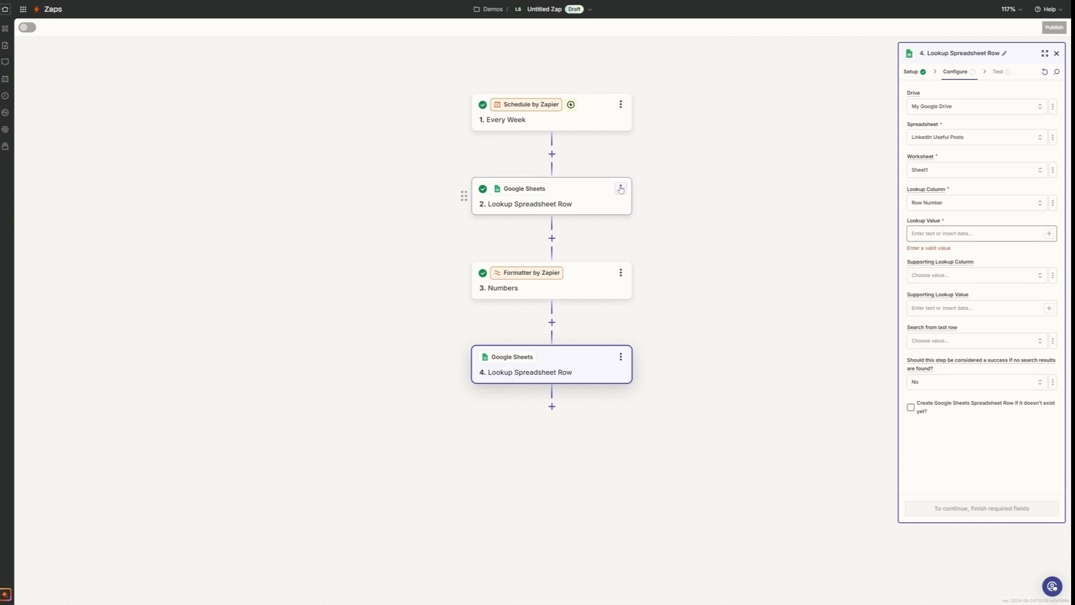
- Rename step 2, the first spreadsheet lookup, as Get Last "Included" Row
left_click(620, 189)
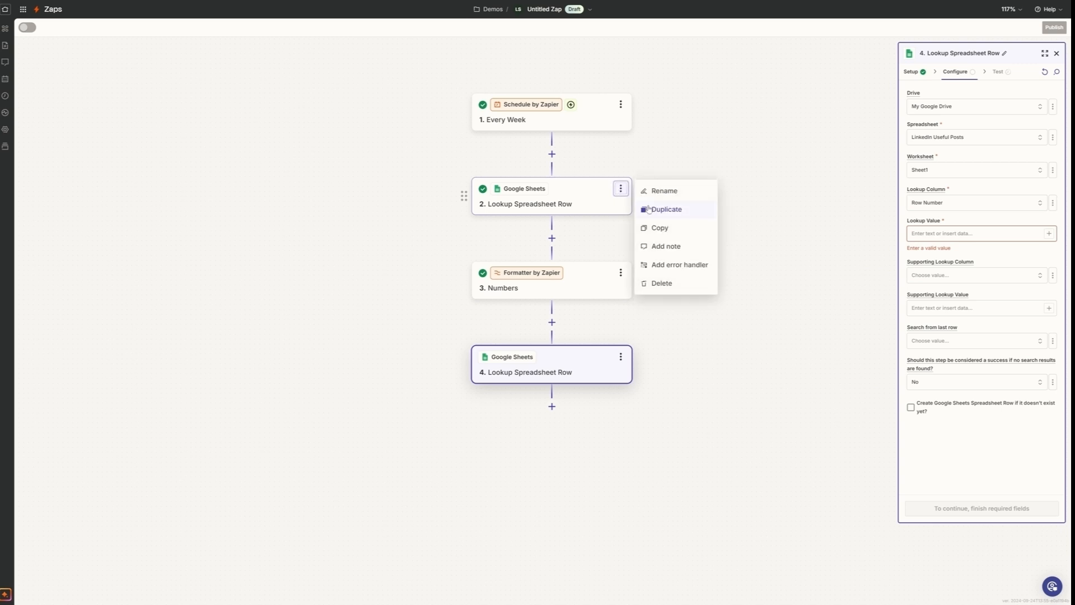
left_click(666, 193)
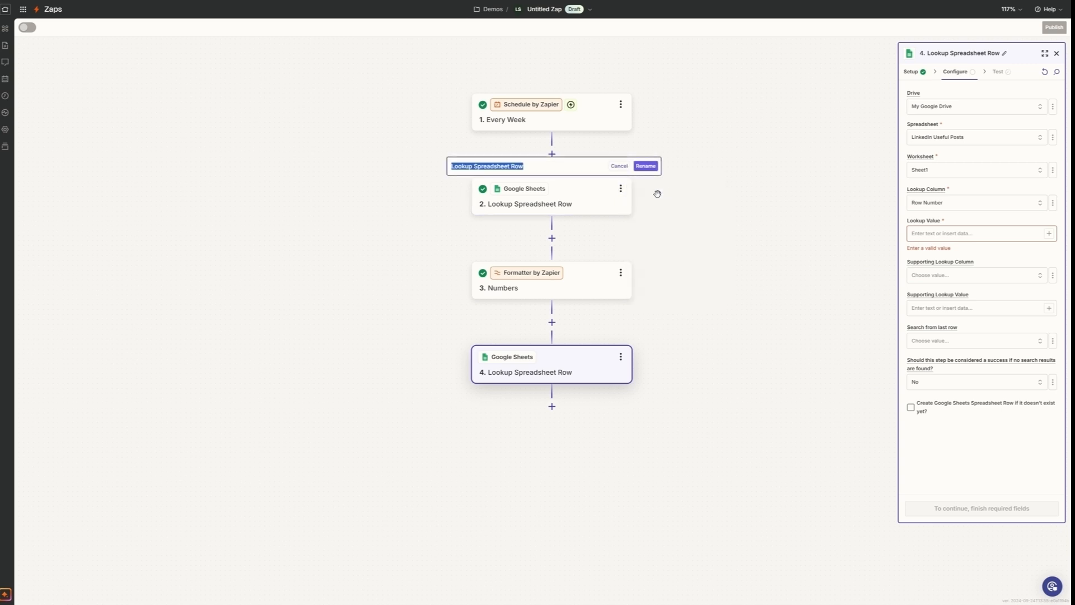
type("Get")
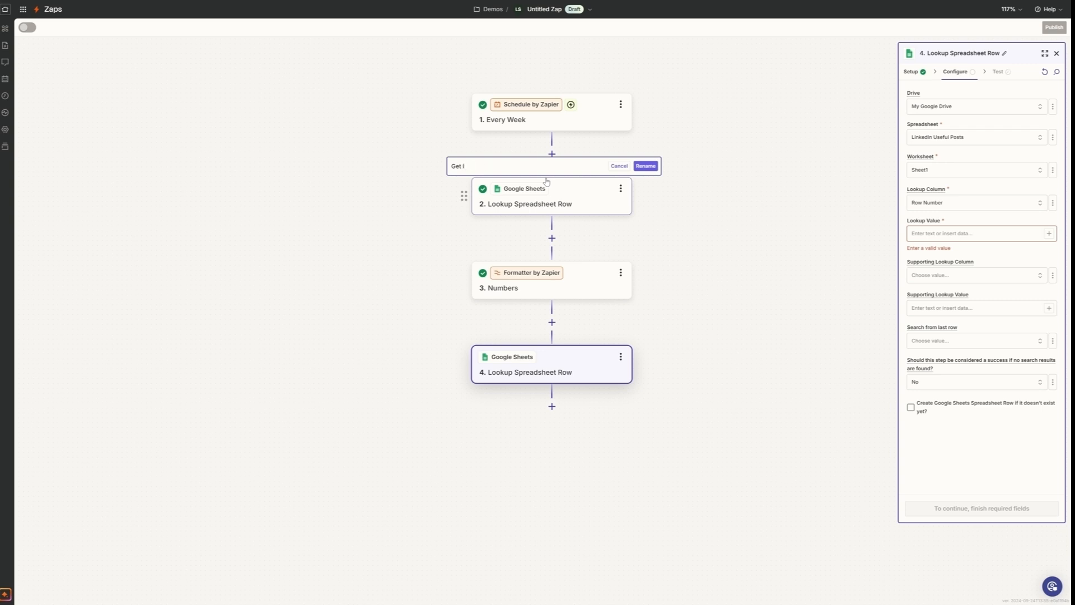
type("Last \"Included\" Row")
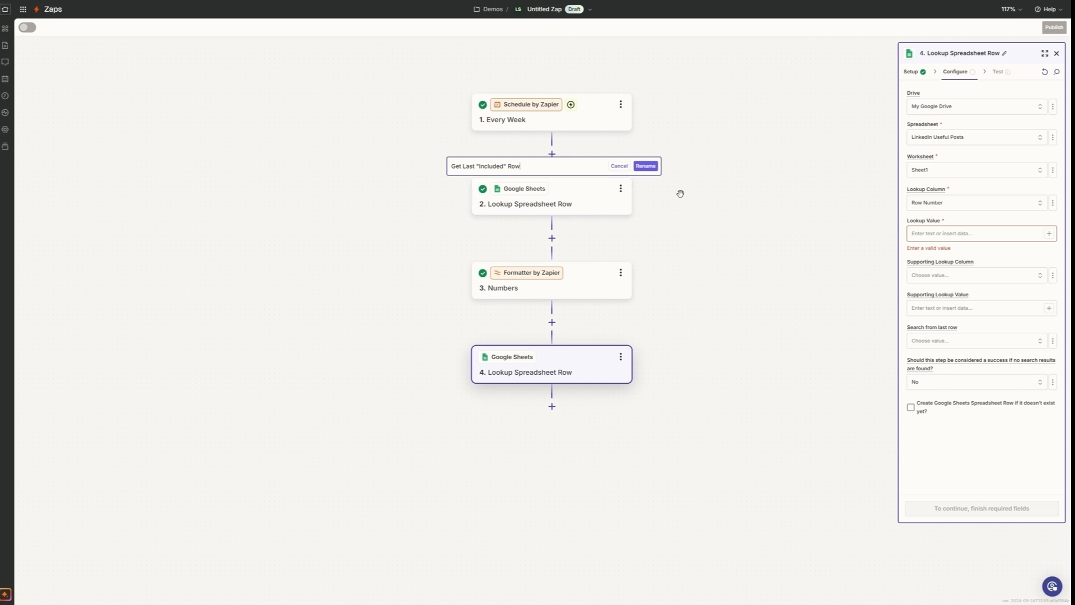
left_click(645, 165)
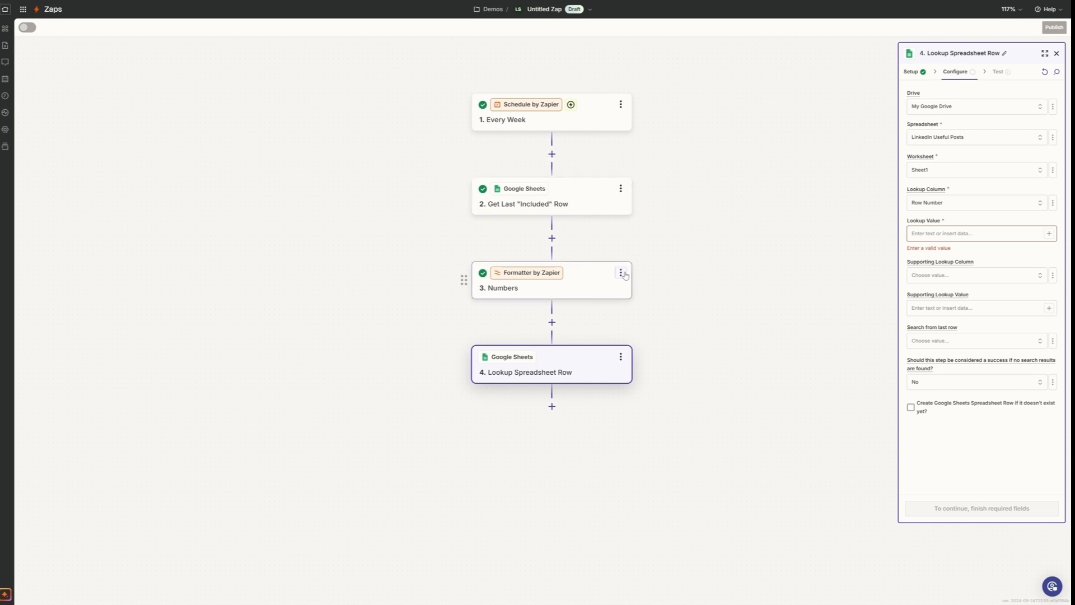
- Rename step 3, the Formatter Numbers step, as Get Random Row Number
left_click(622, 272)
left_click(651, 275)
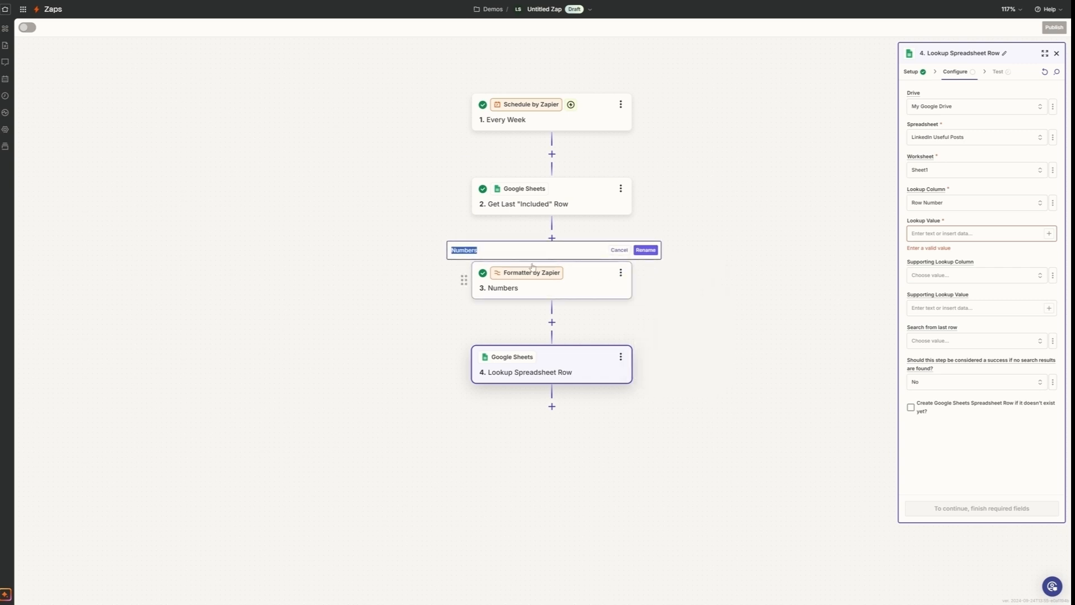
type("Get Ran")
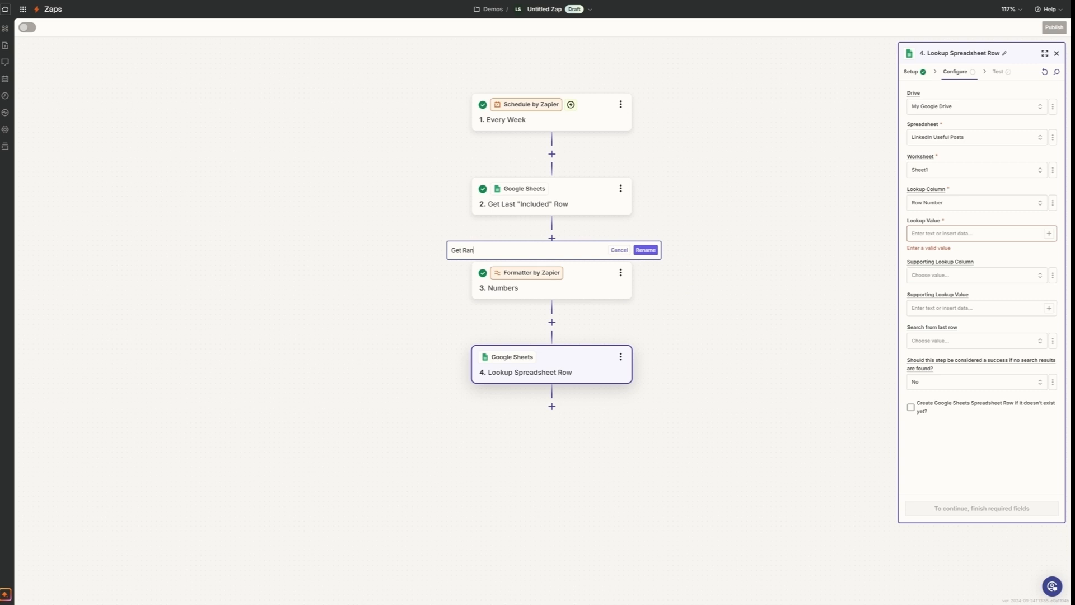
type("dom Row Number")
left_click(649, 250)
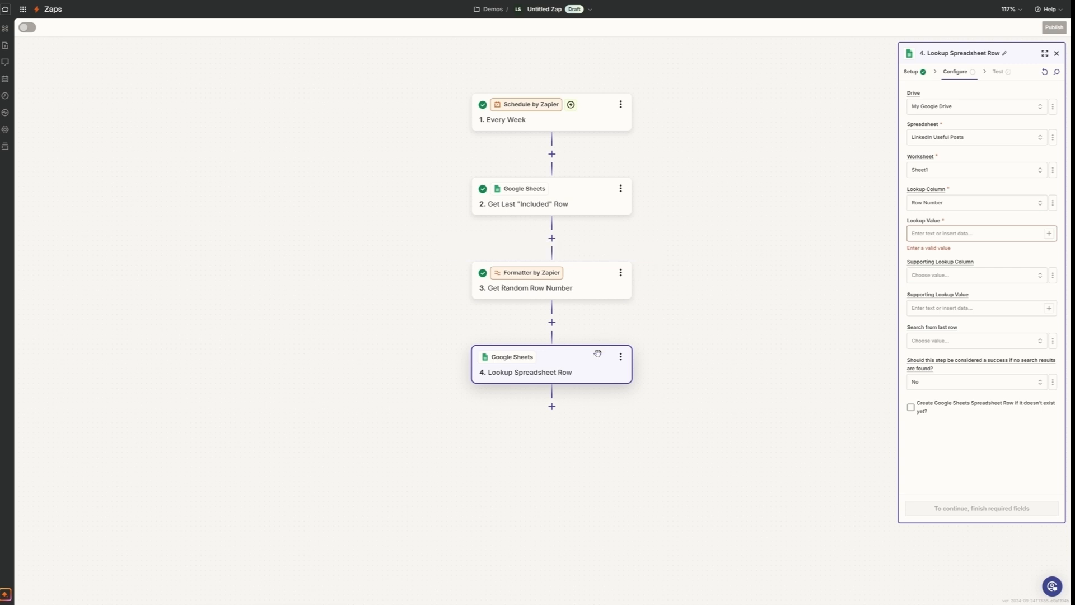
- Rename step 4, the second spreadsheet lookup, as Get the Randon Row
left_click(620, 358)
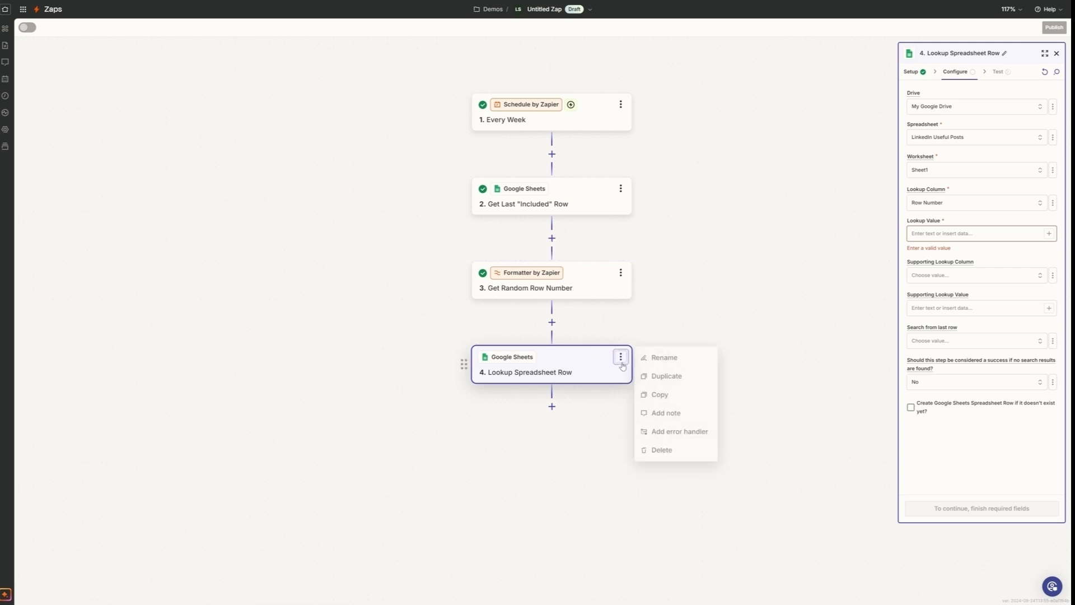
left_click(672, 362)
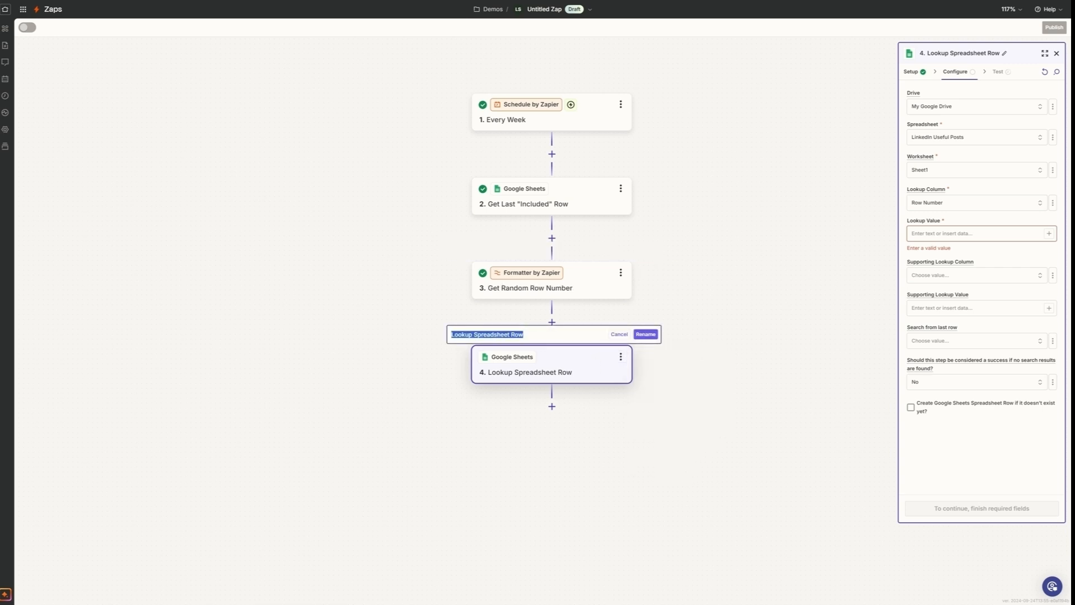
type("Get the Rando")
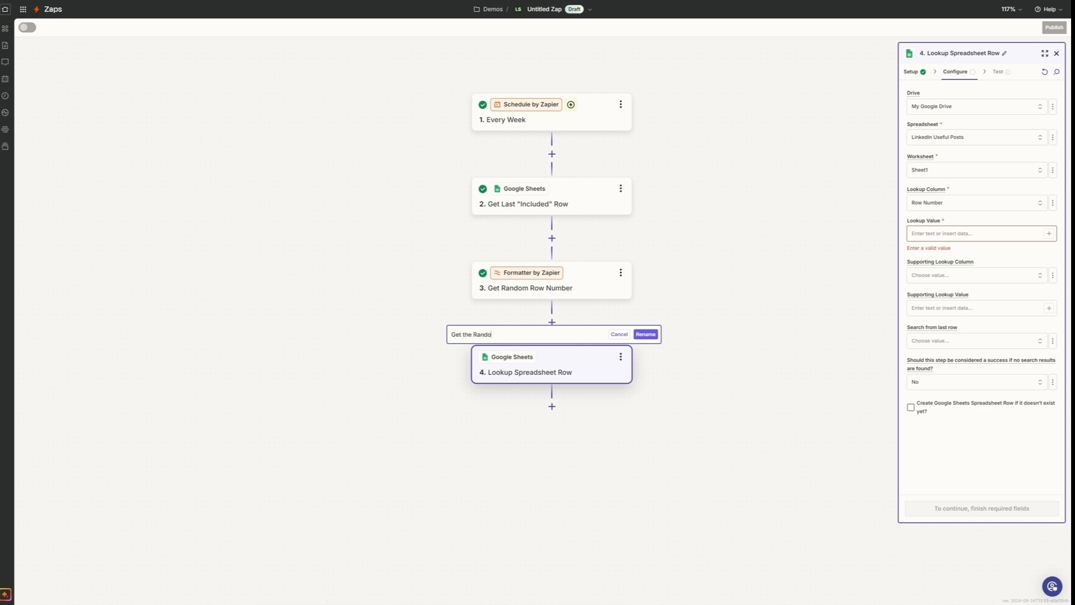
type("n Row")
left_click(646, 334)
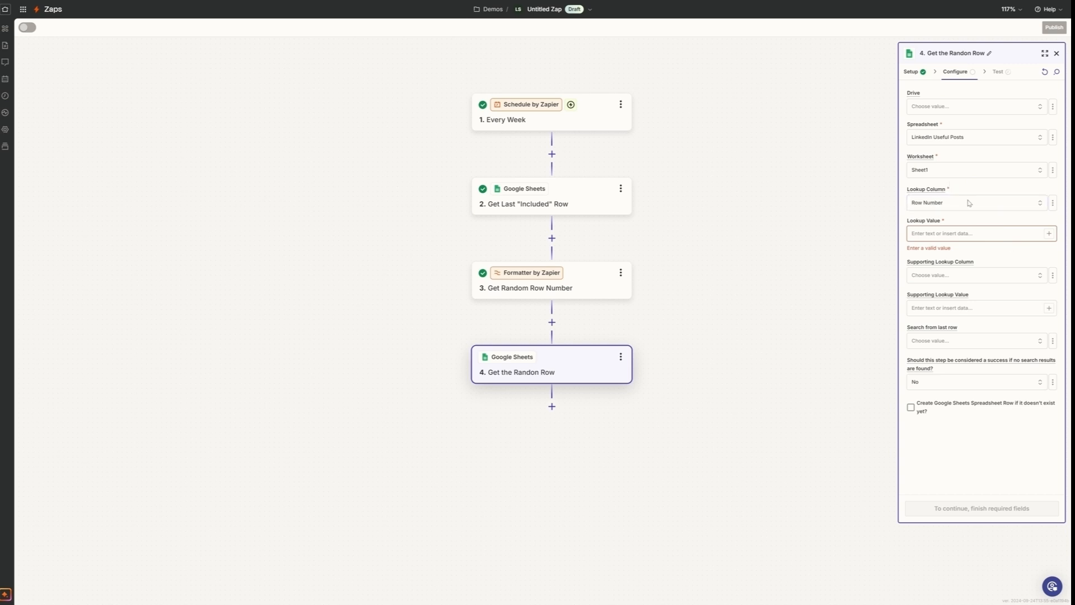
- Map the step 4 lookup value to the Output of Get Random Row Number, leaving the supporting lookup fields empty
left_click(1049, 235)
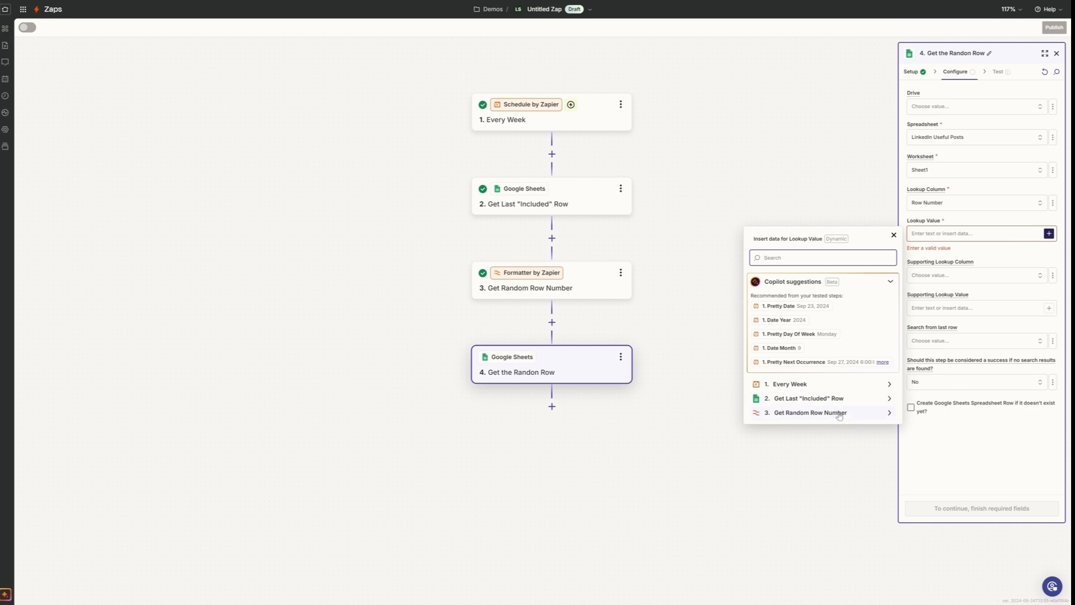
left_click(884, 415)
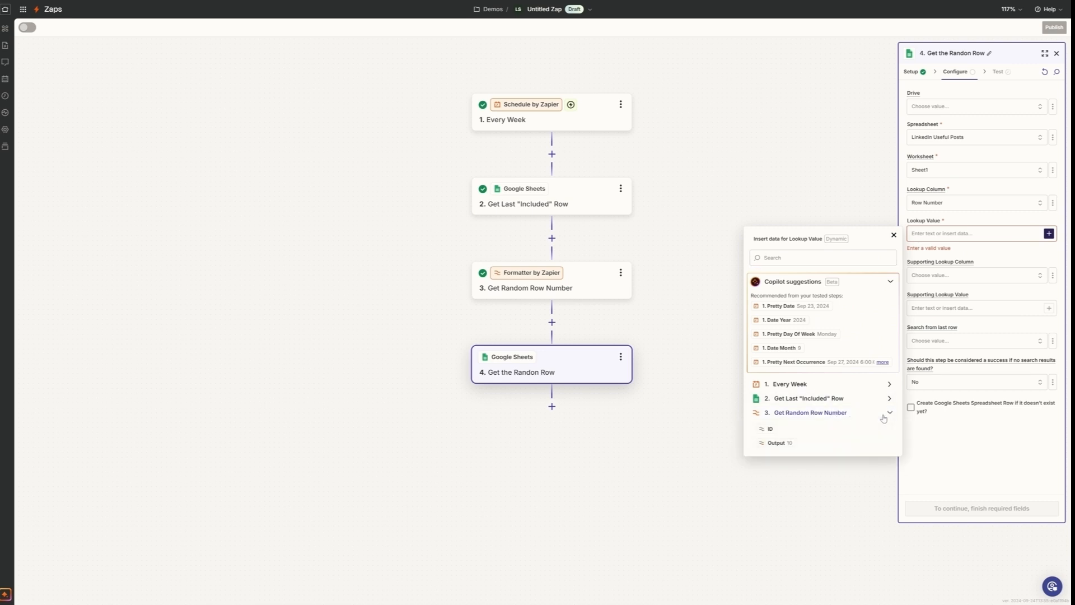
left_click(787, 446)
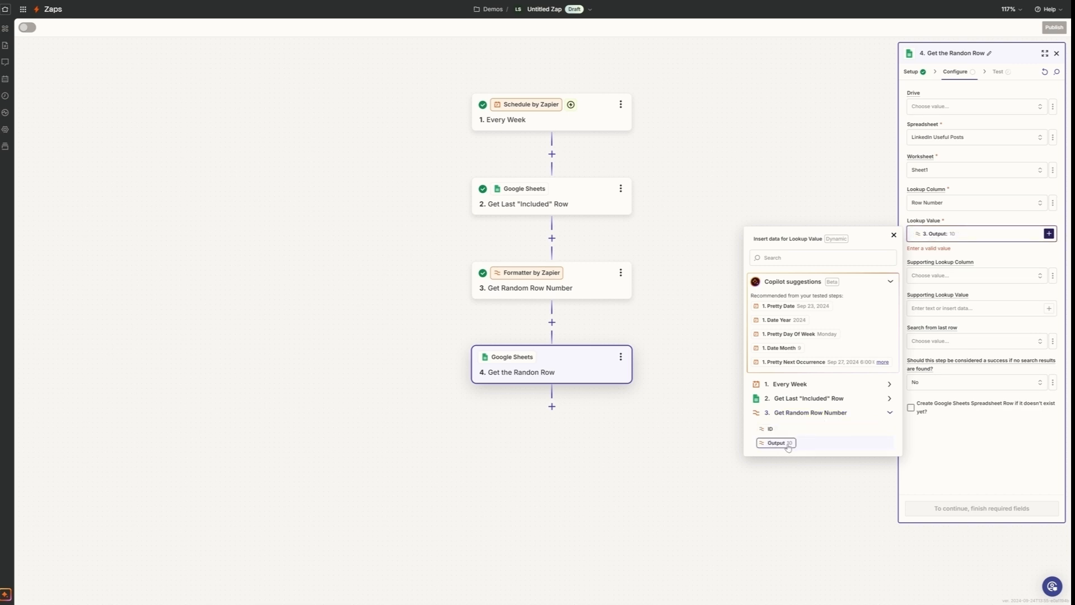
left_click(992, 273)
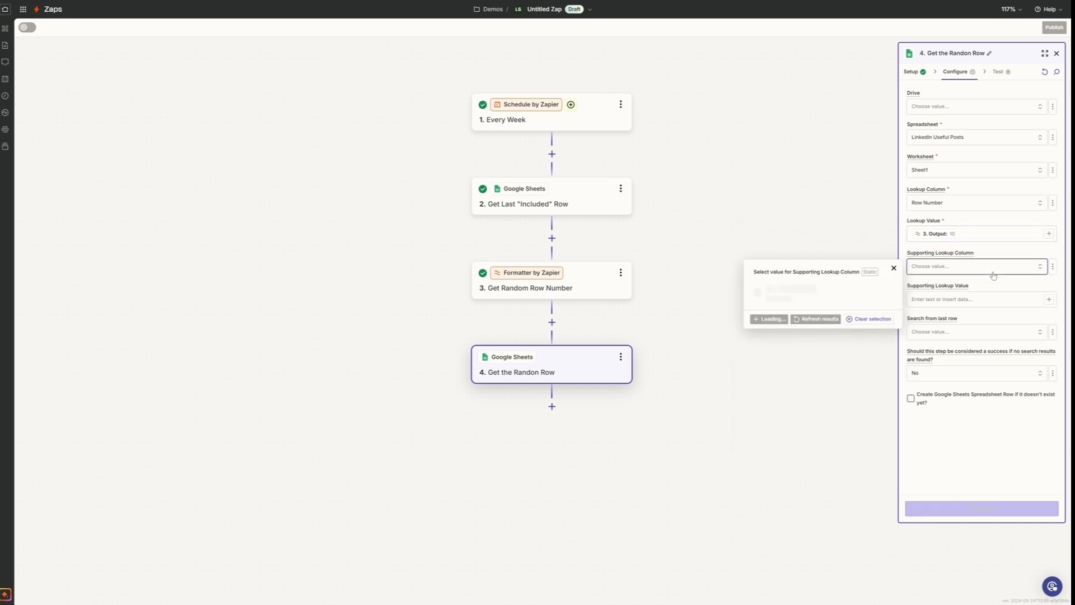
left_click(893, 269)
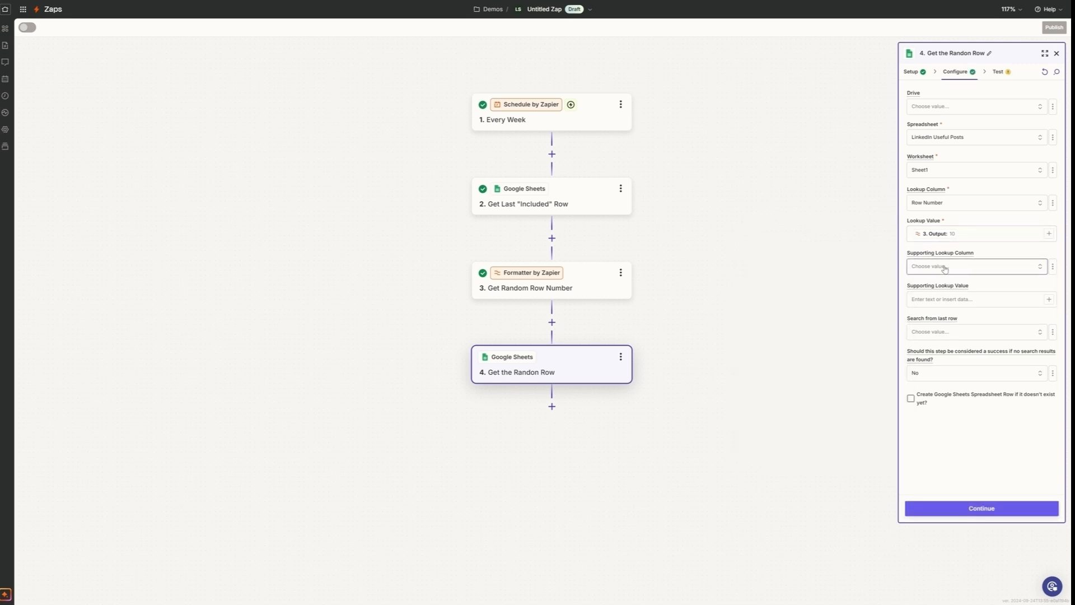
left_click(1016, 299)
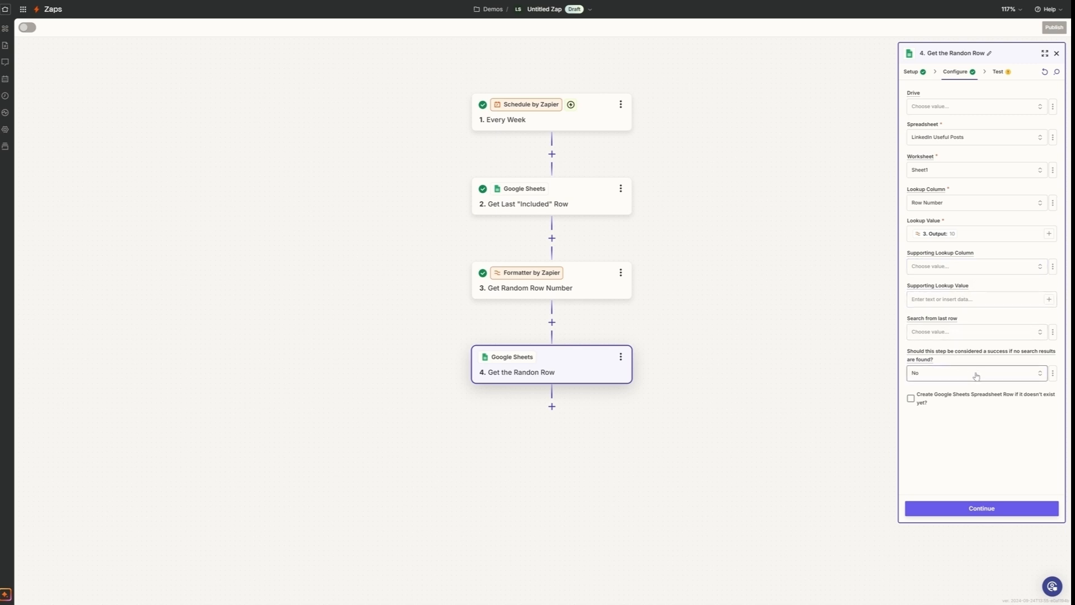
- Finish configuring step 4, test the spreadsheet row lookup and close the step details
left_click(967, 510)
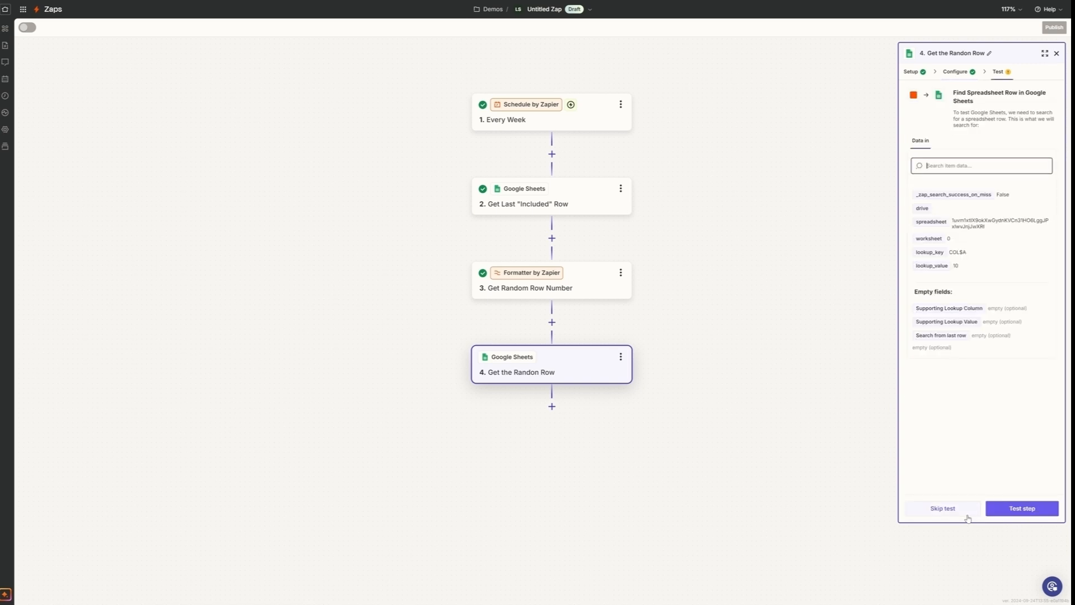
left_click(1021, 508)
left_click(1018, 515)
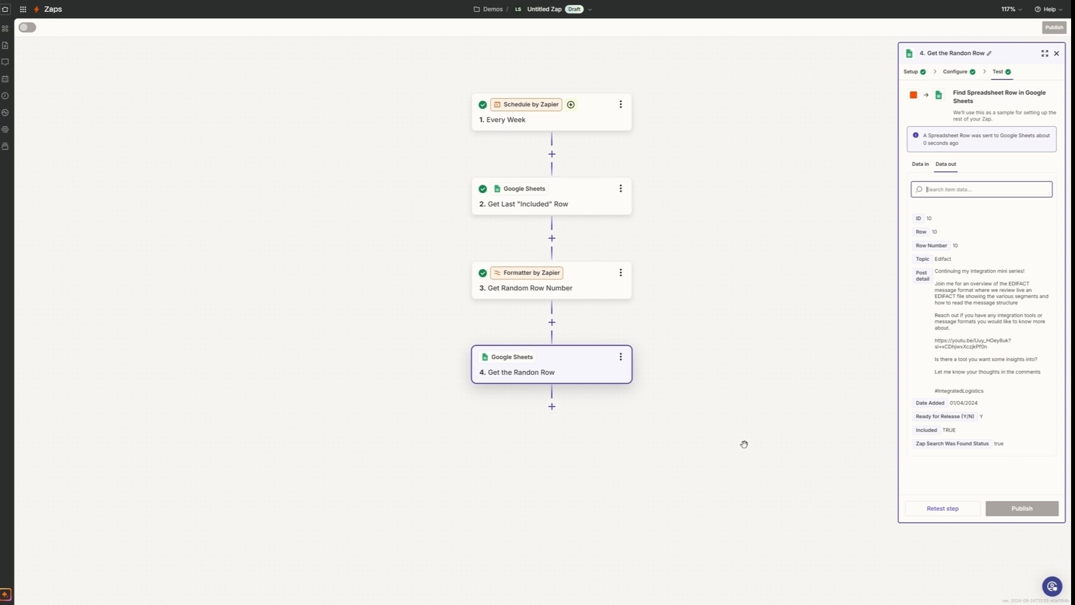
left_click(707, 441)
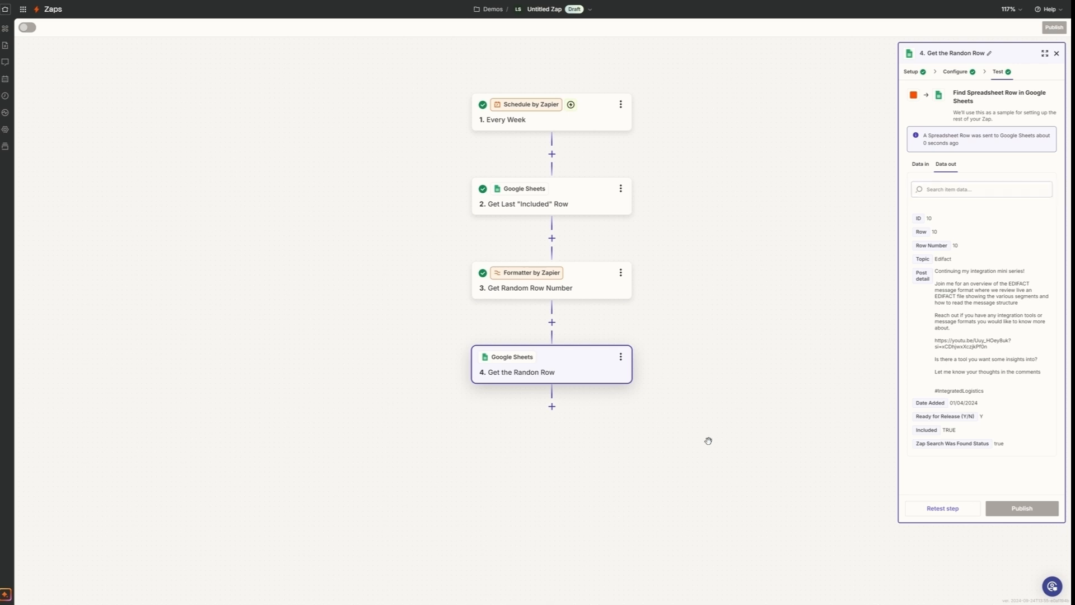
left_click(1057, 54)
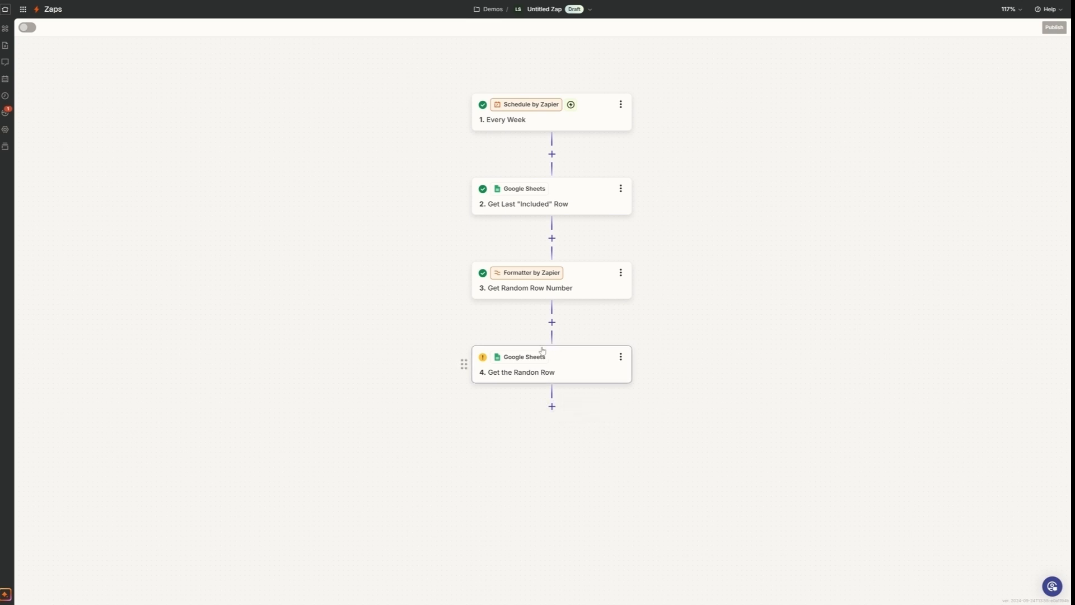
- Add a LinkedIn action as step 5 after Get the Randon Row and rename it Create Share Update
left_click(552, 406)
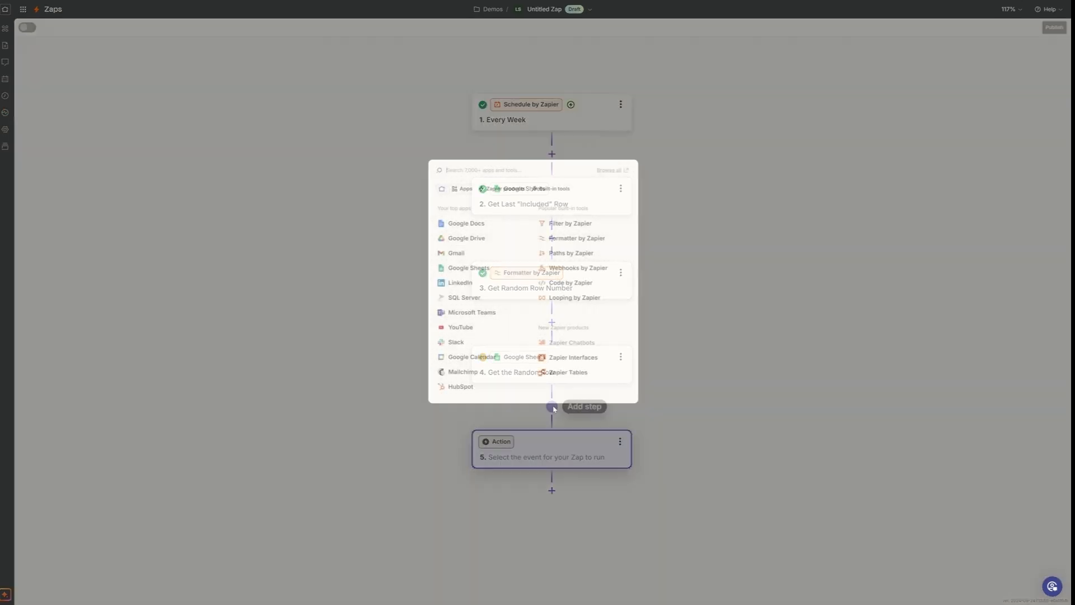
left_click(461, 282)
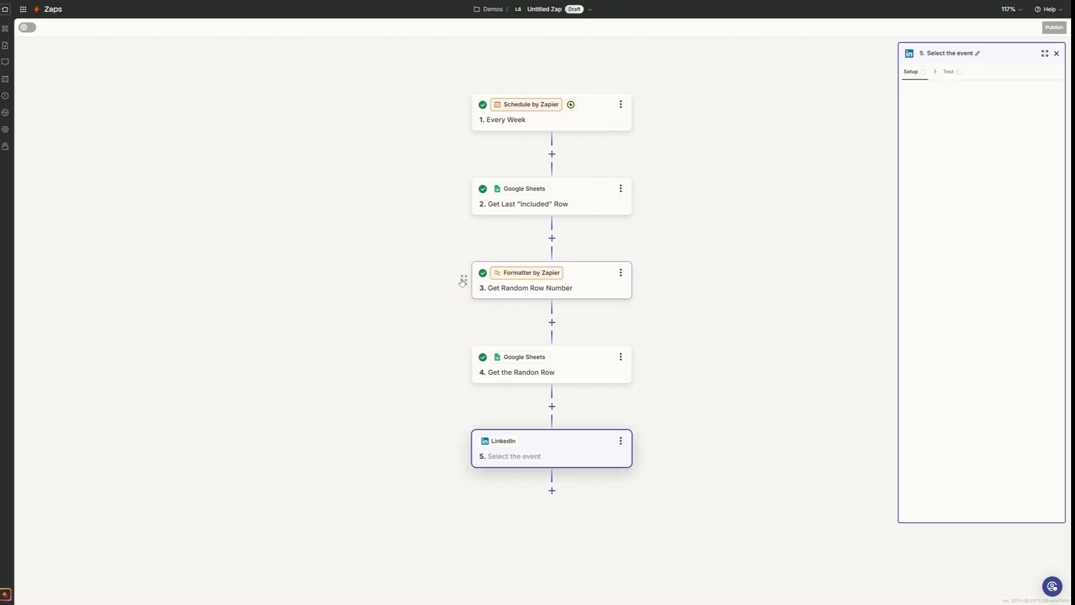
left_click(620, 442)
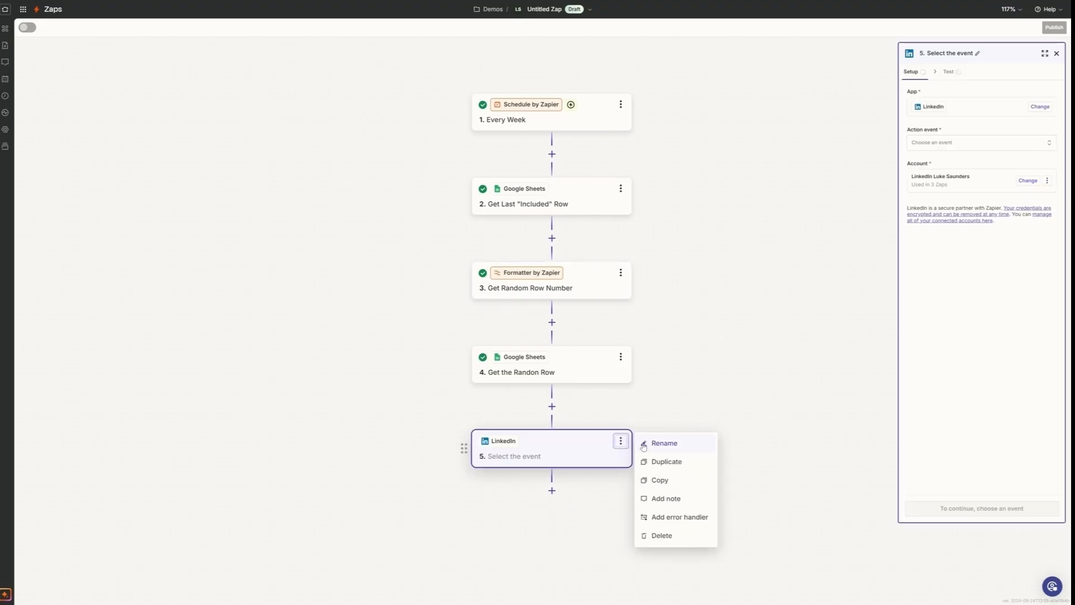
left_click(659, 445)
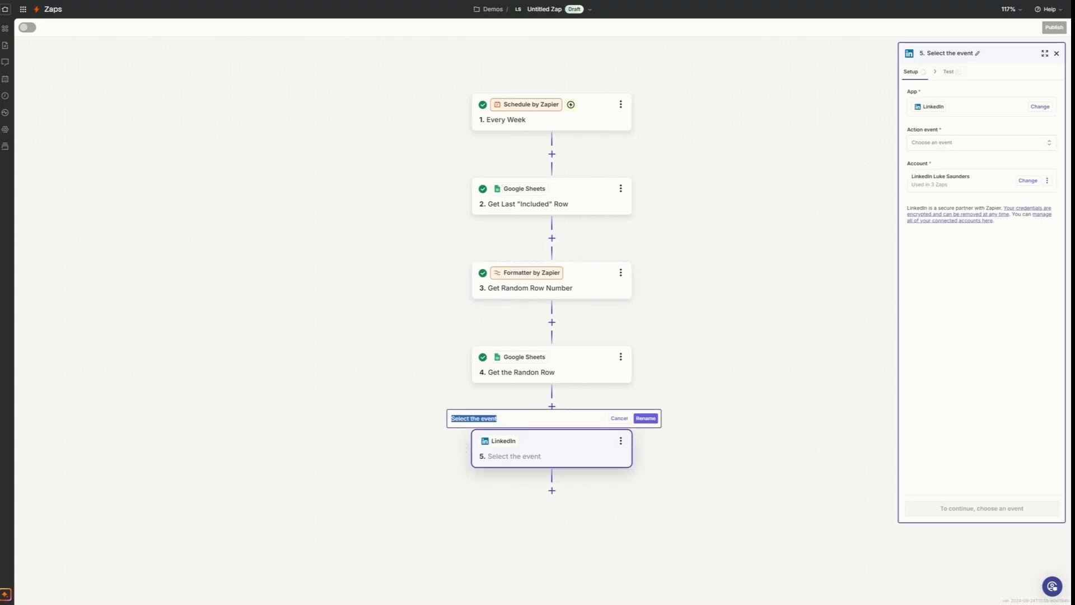
type("Create Share Update")
left_click(648, 417)
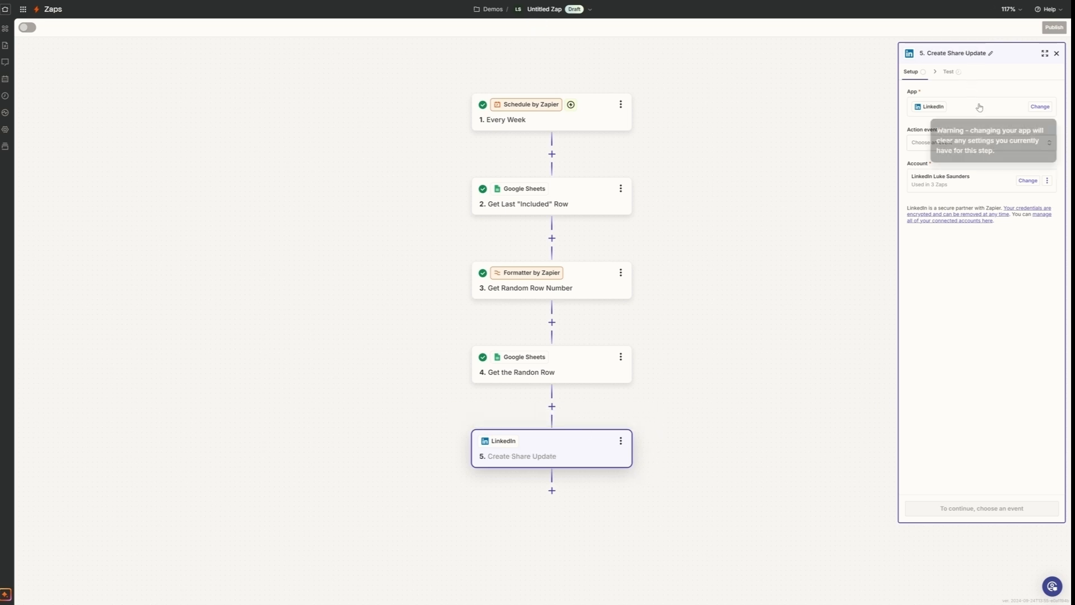
- Set the LinkedIn step's action event to Create Share Update and continue to its configuration
left_click(968, 143)
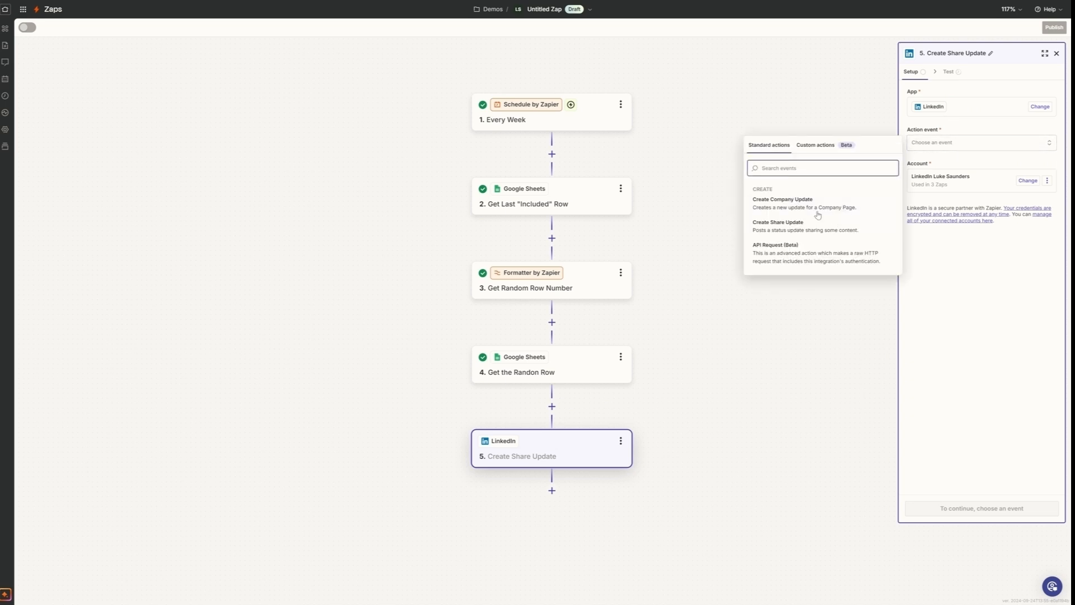
left_click(786, 226)
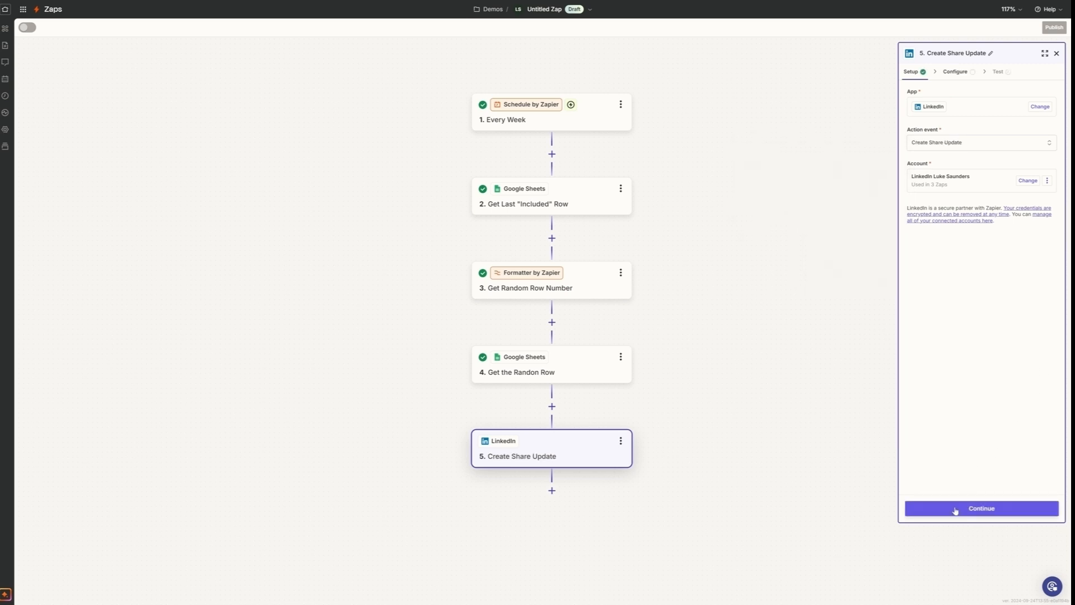
left_click(971, 513)
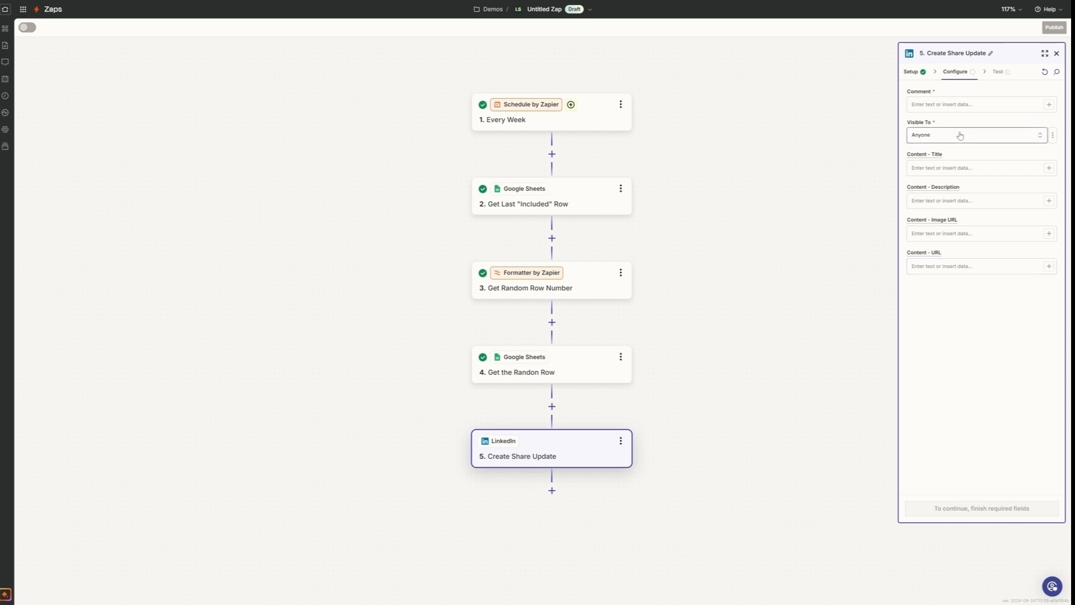
- Map the share's Comment to Post detail from Get the Randon Row and review that step's other available fields
left_click(951, 105)
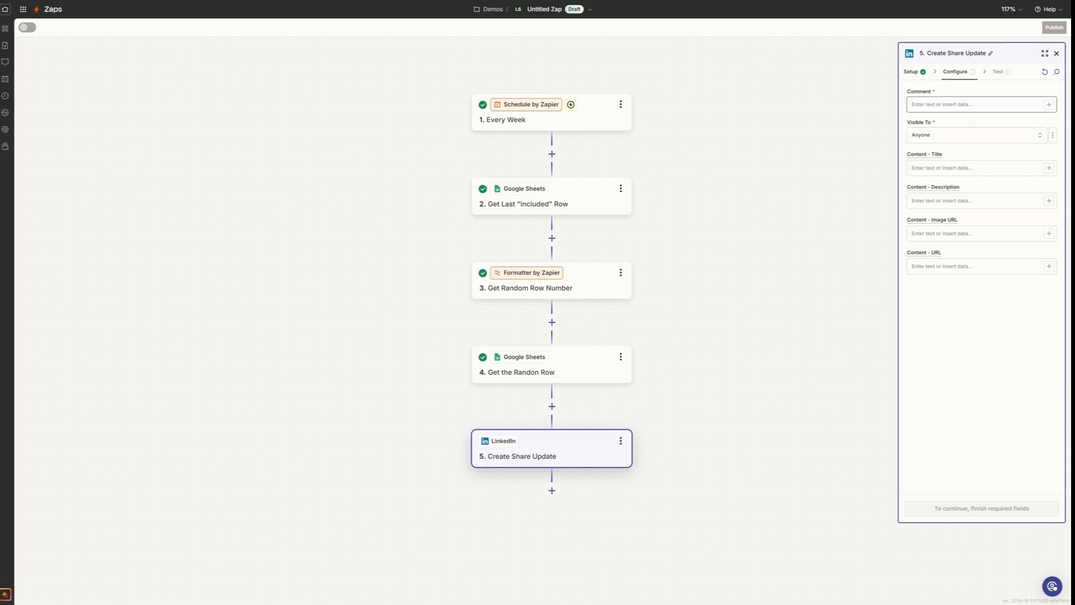
left_click(1049, 105)
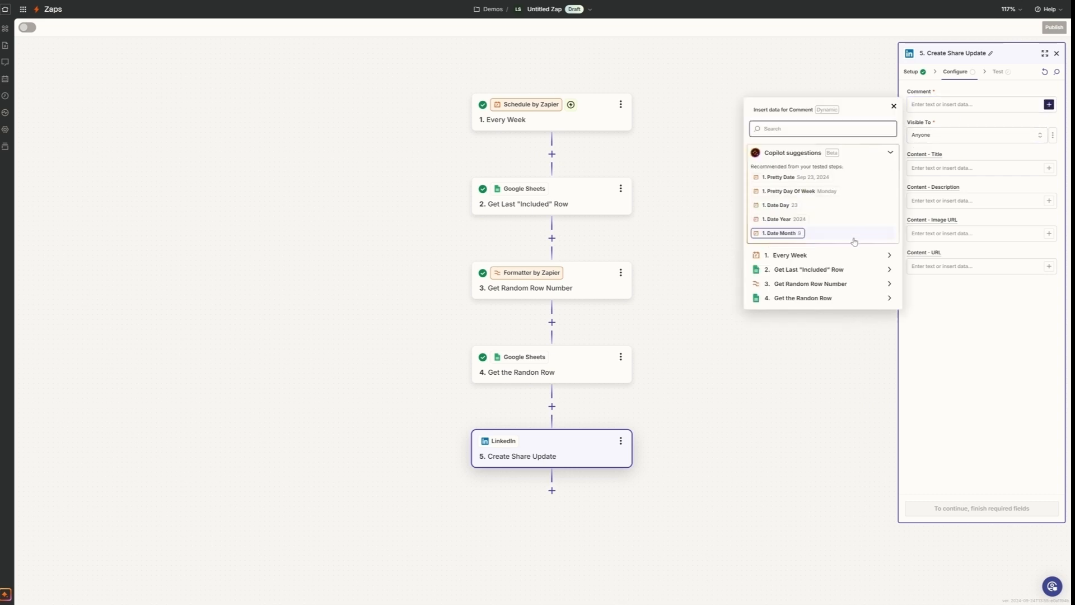
left_click(888, 297)
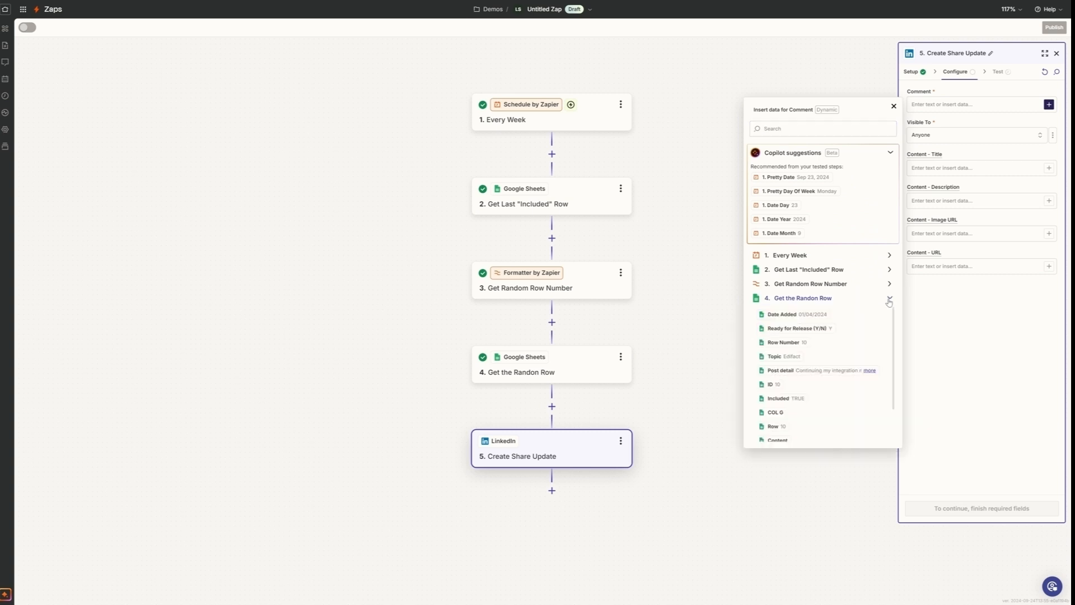
left_click(795, 371)
left_click(894, 106)
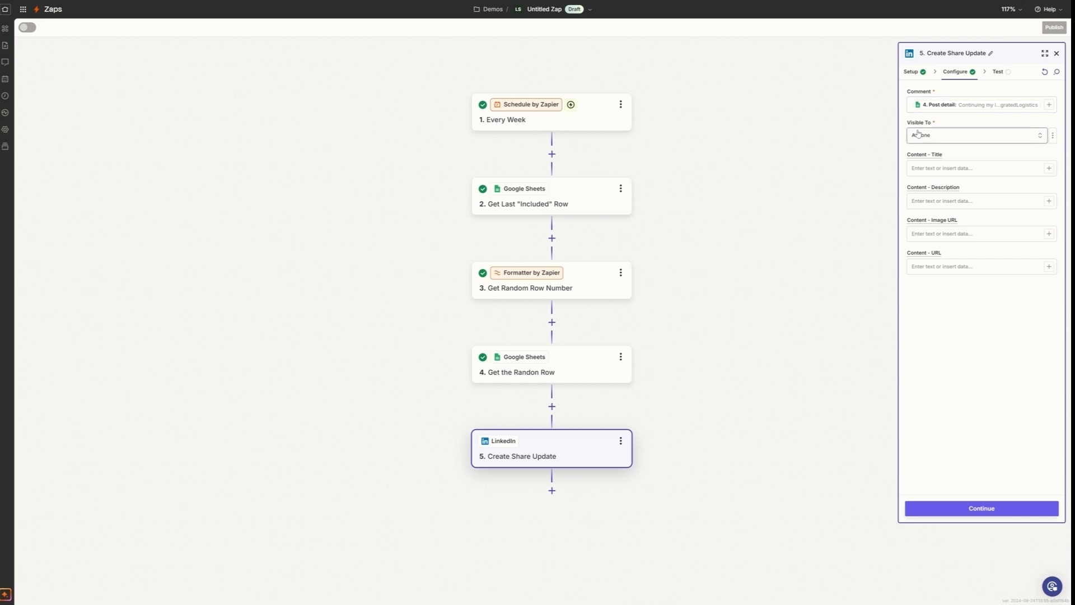
mouse_move(997, 108)
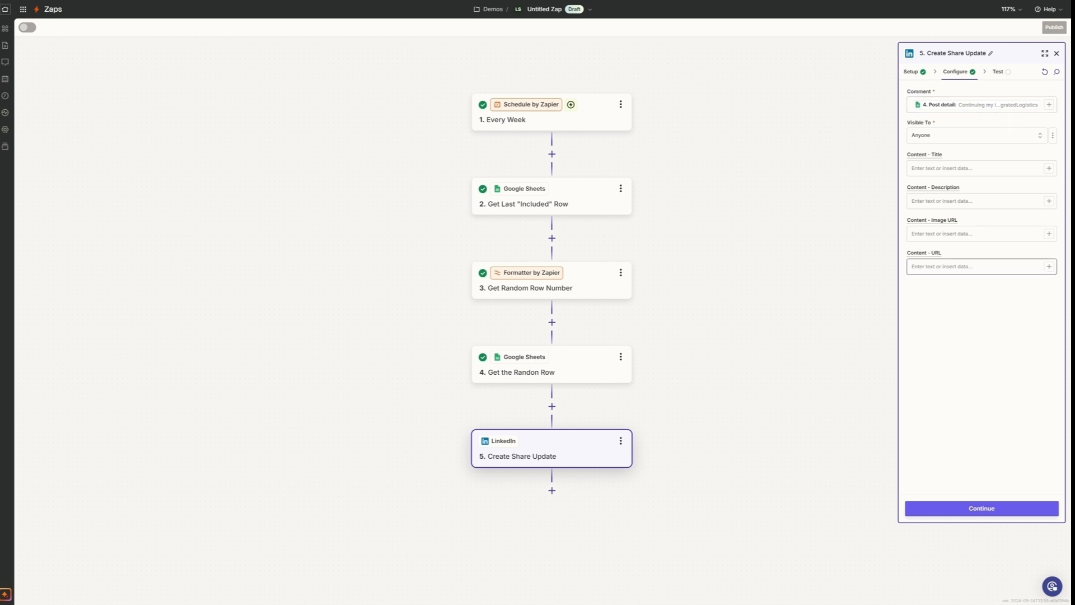
left_click(1047, 105)
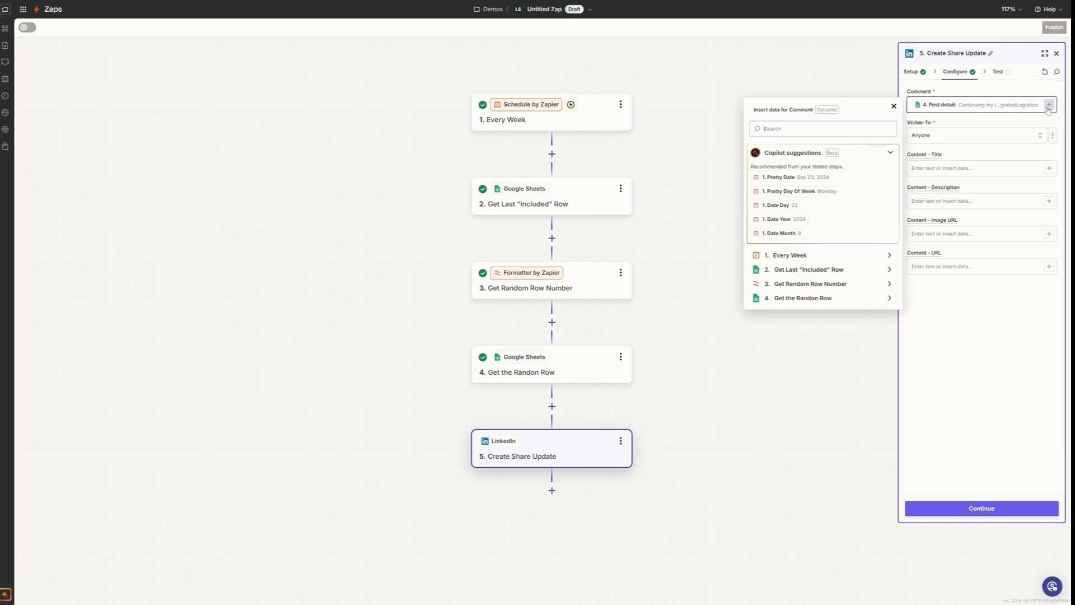
left_click(888, 305)
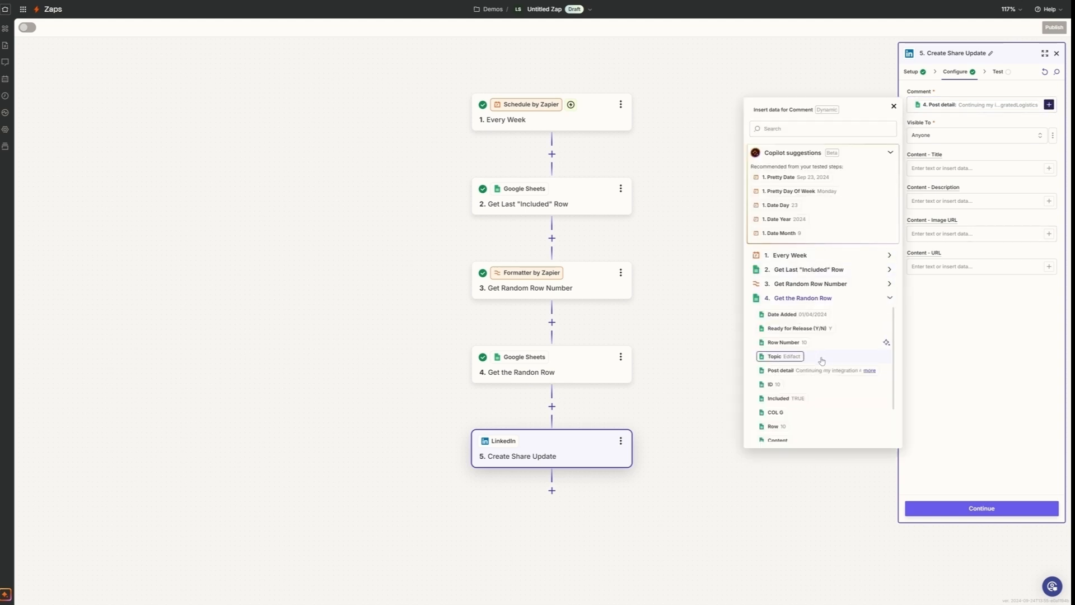
left_click(989, 338)
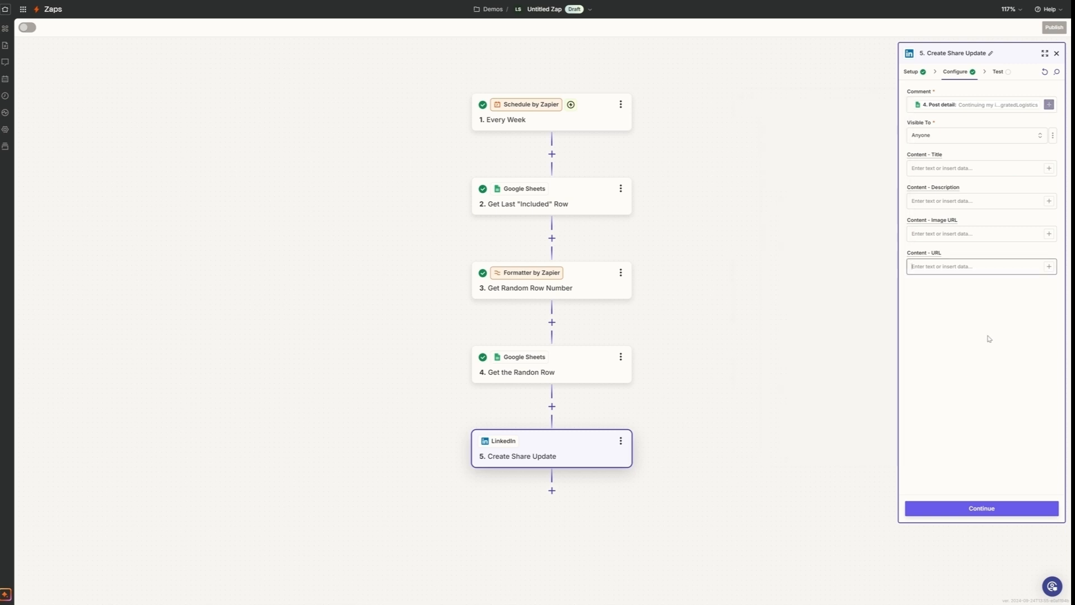
- Finish configuring step 5 and test it by sending the share to LinkedIn
left_click(974, 508)
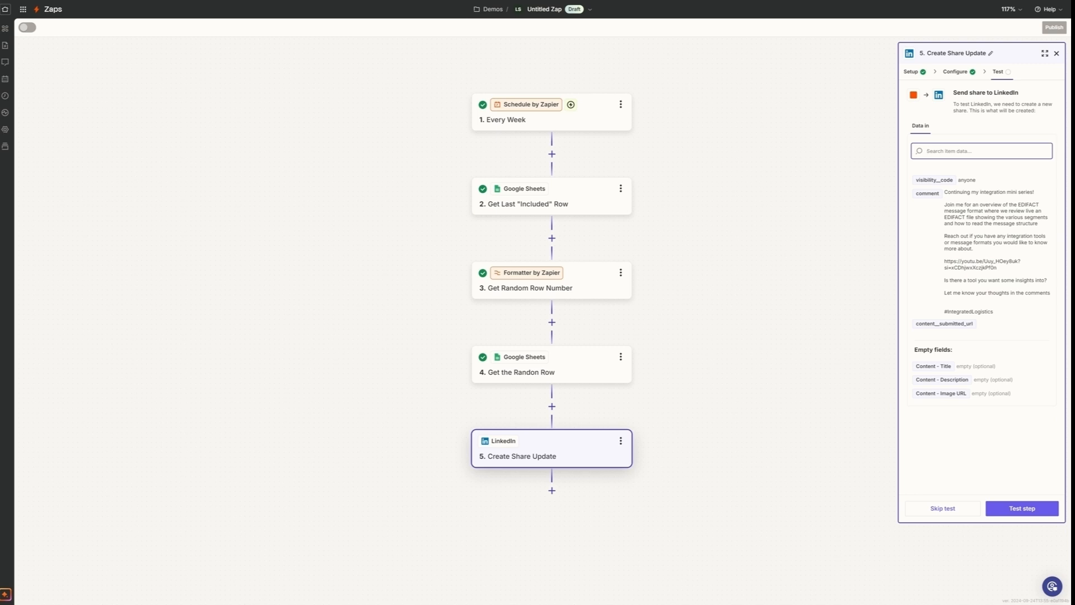
left_click(1022, 512)
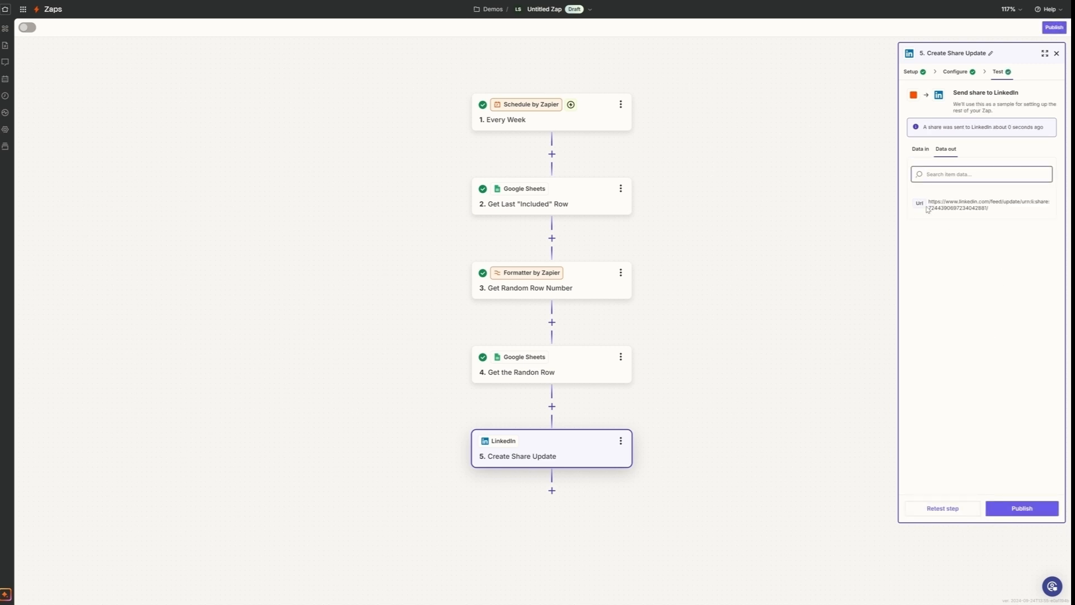
- Open the test share on LinkedIn from its returned URL, follow its video link to YouTube and pause playback
left_click_drag(928, 201, 994, 213)
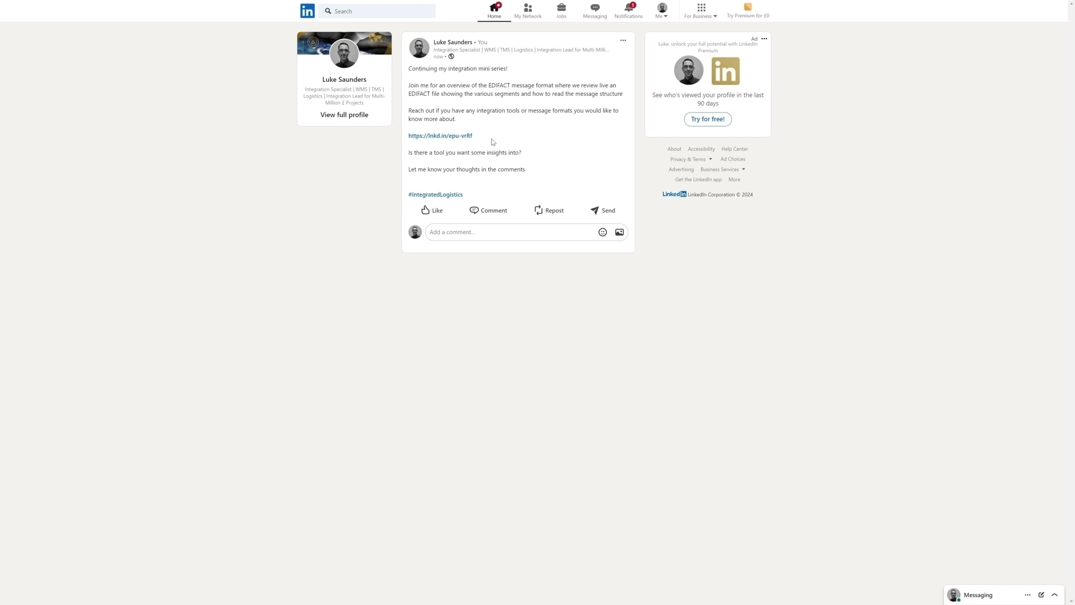
left_click(451, 137)
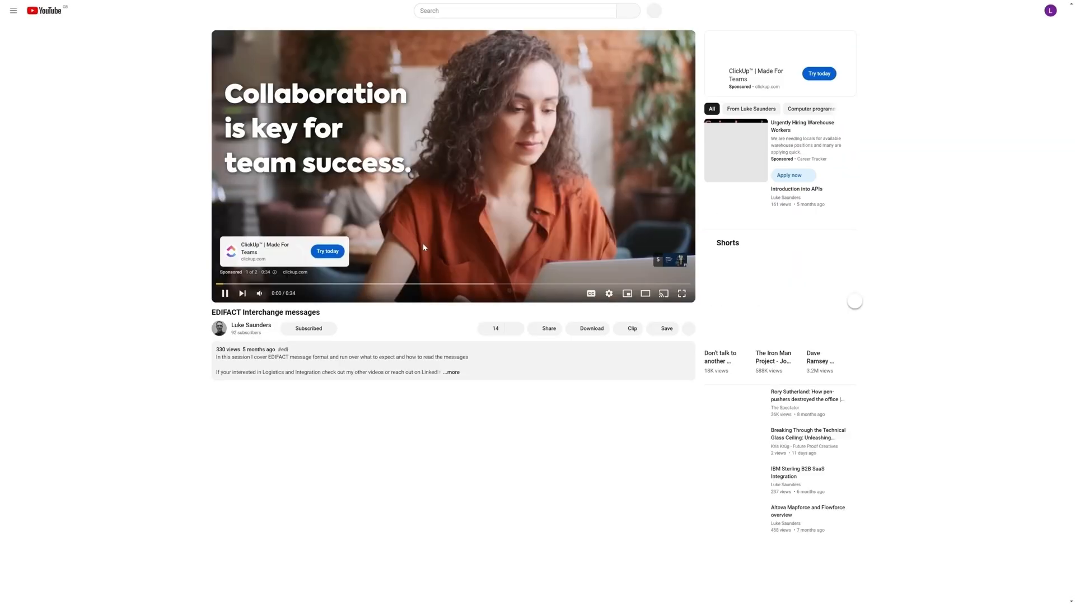
left_click(225, 293)
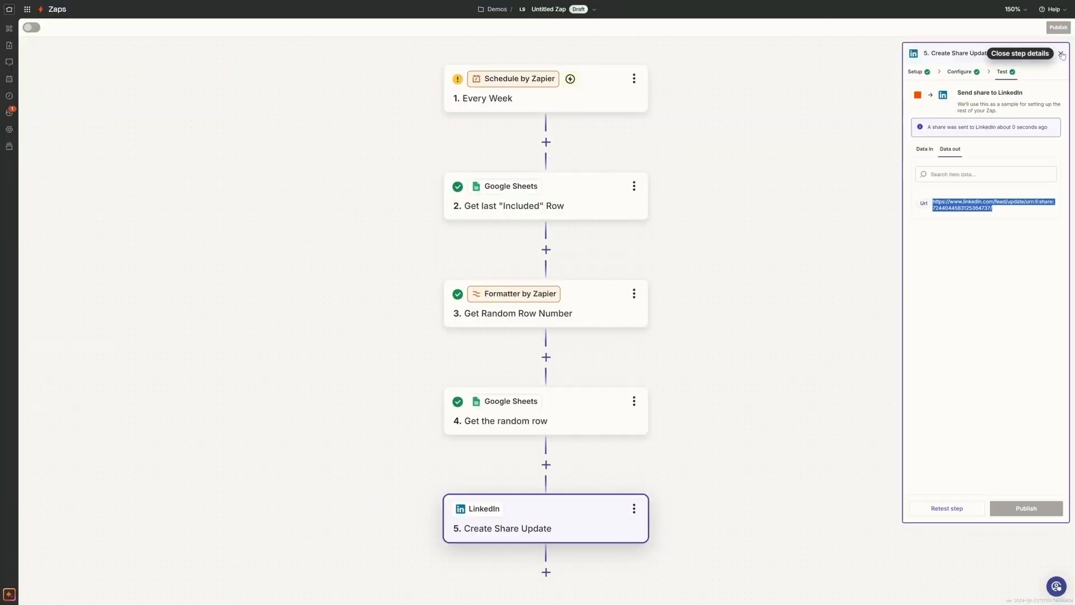
- Close the LinkedIn test details and review the settings of each of the five Zap steps, including the share's configuration
left_click(1061, 54)
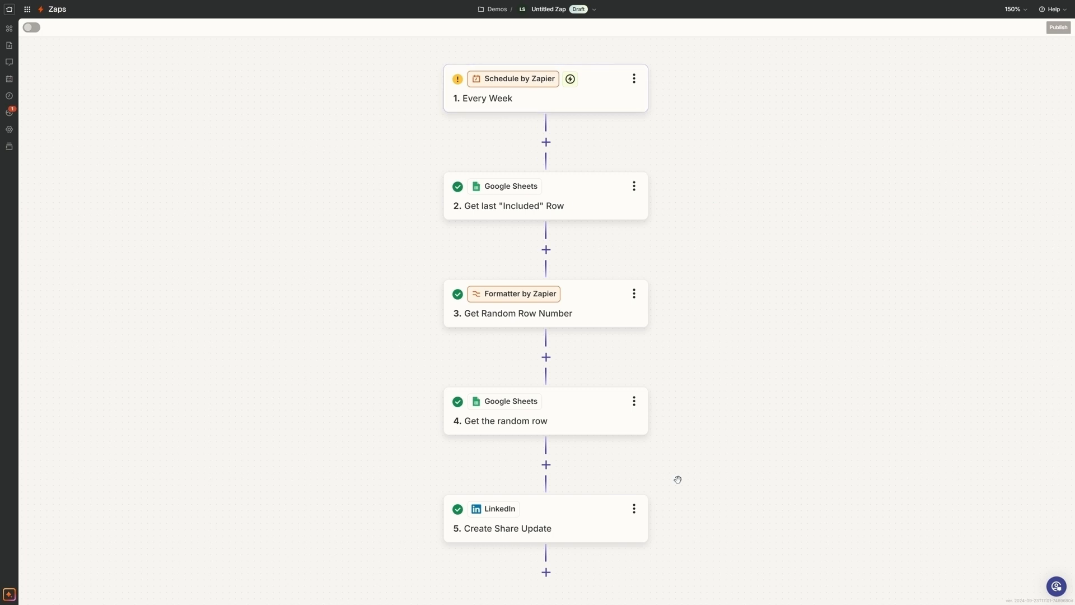
left_click(610, 90)
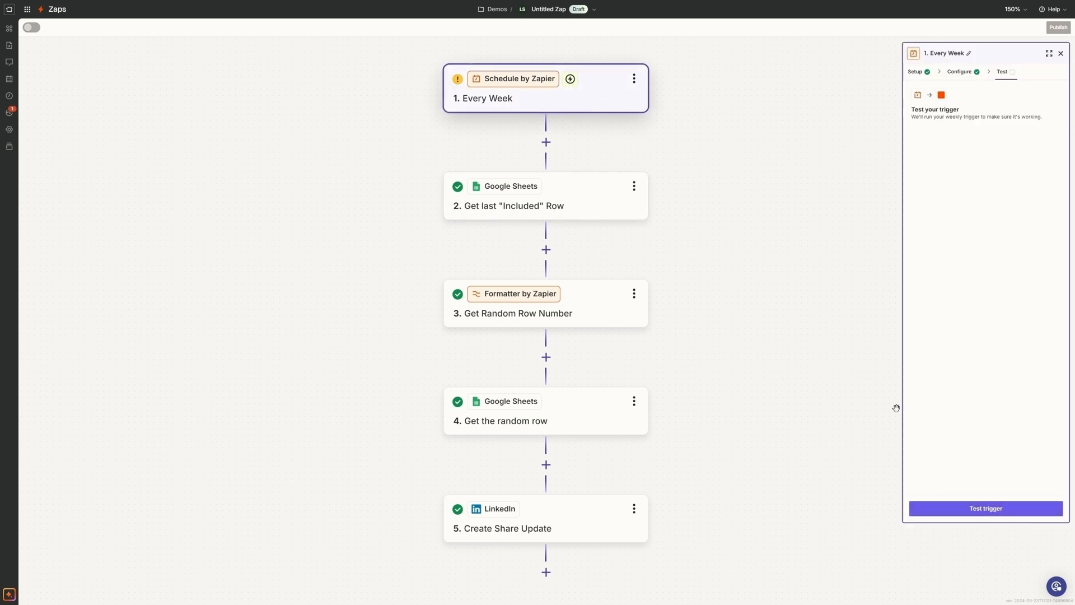
left_click(584, 202)
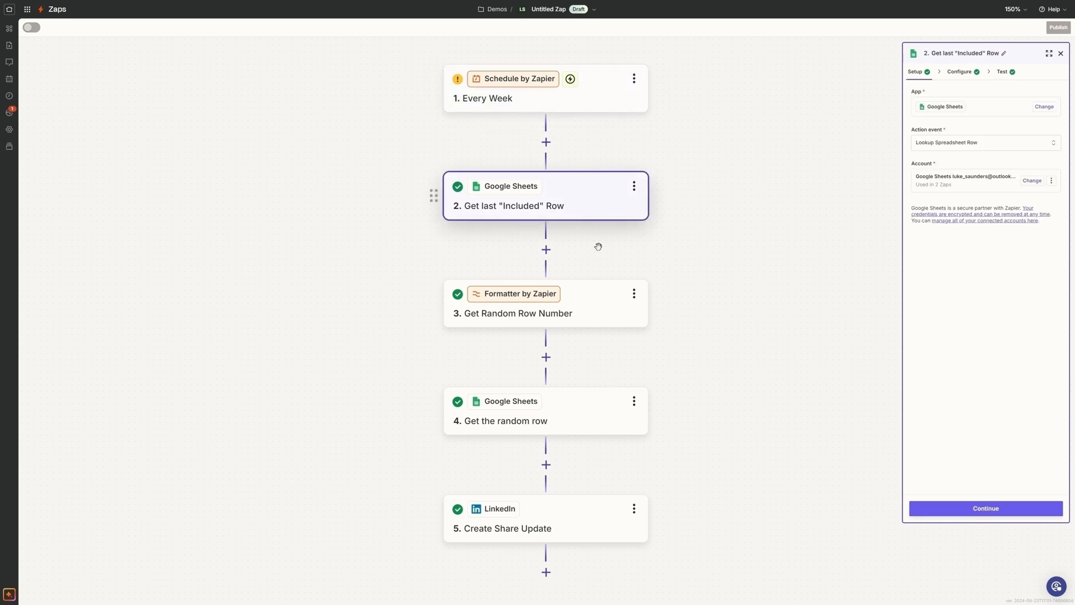
left_click(610, 307)
left_click(608, 419)
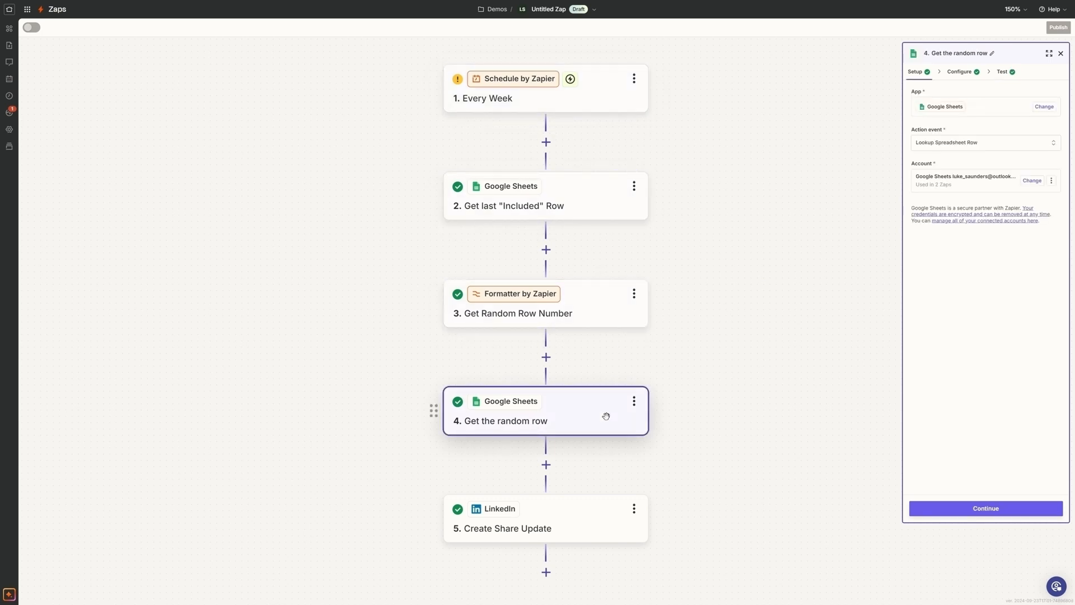
left_click(610, 514)
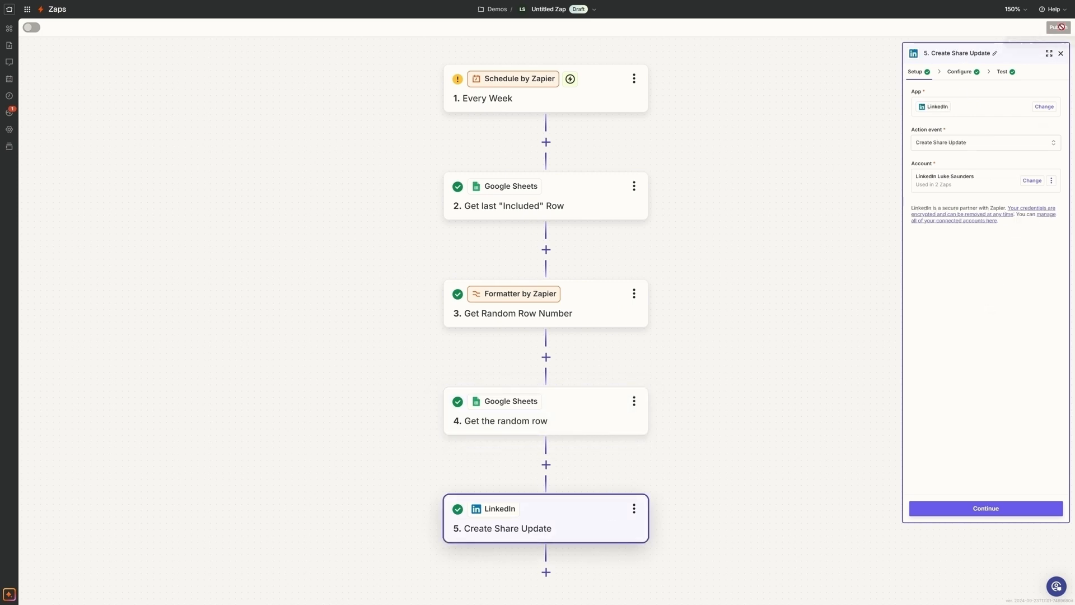
left_click(995, 510)
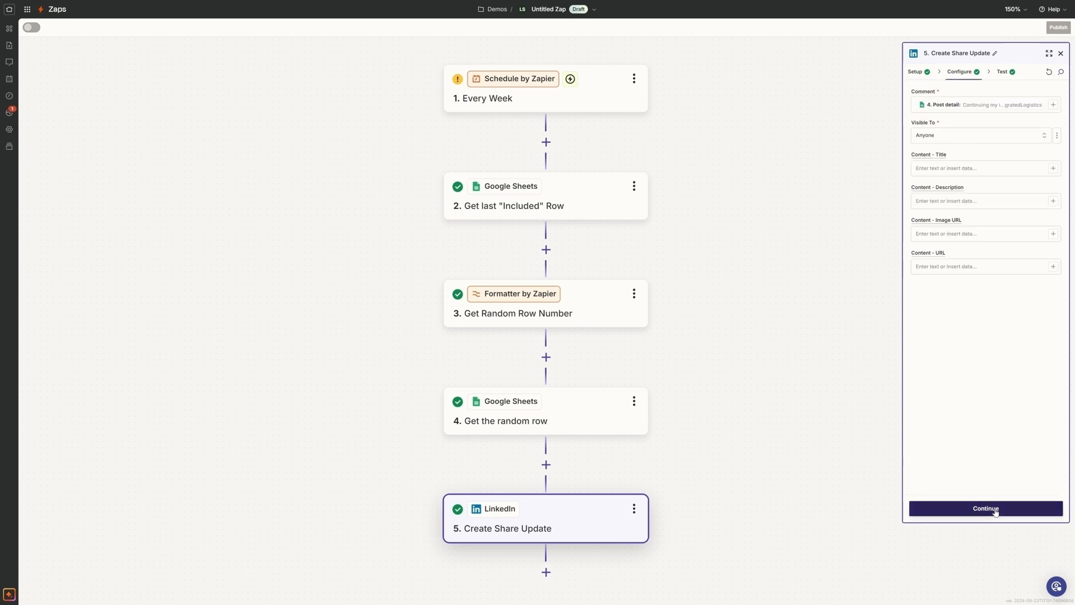
left_click(1060, 54)
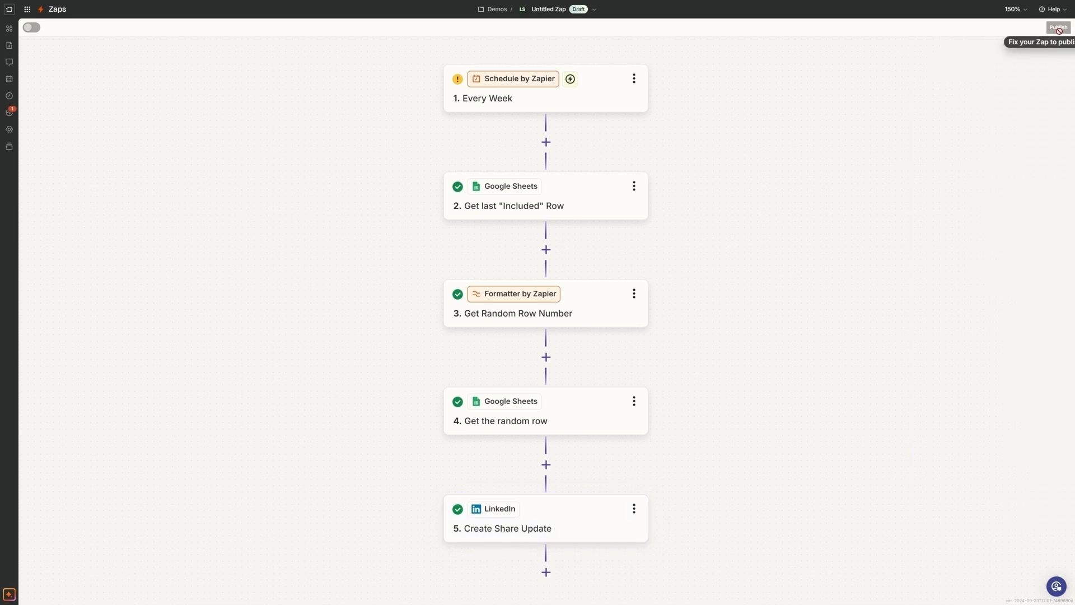
- Test the Every Week schedule trigger in step 1 and close its details
left_click(524, 101)
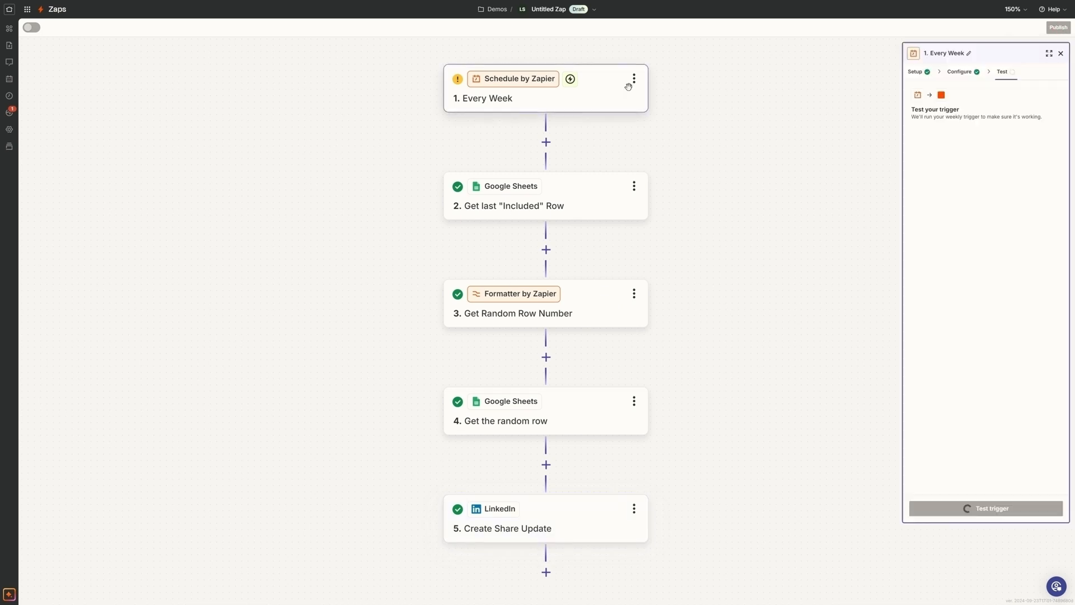
left_click(986, 513)
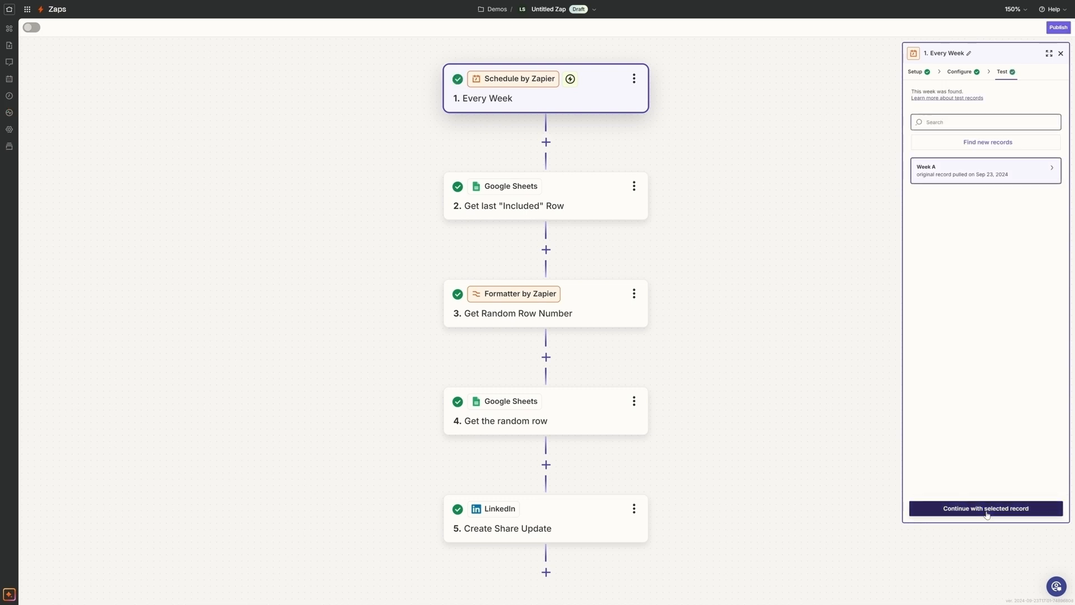
left_click(829, 482)
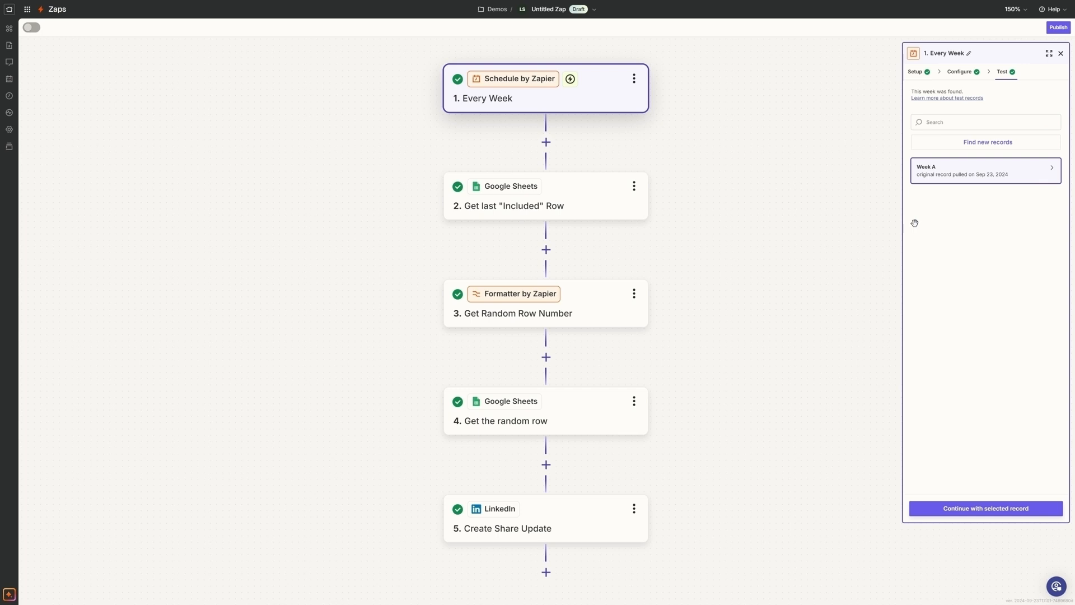
left_click(1061, 53)
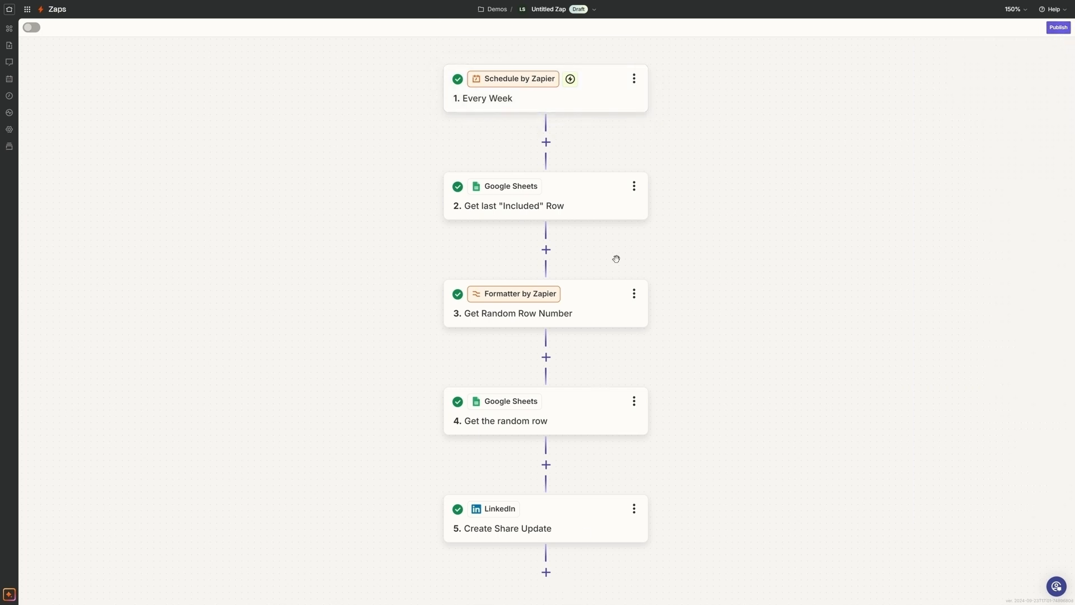
- Rename the Zap as Weekly LinkedIn Post, then publish it and return to Home
left_click(1059, 31)
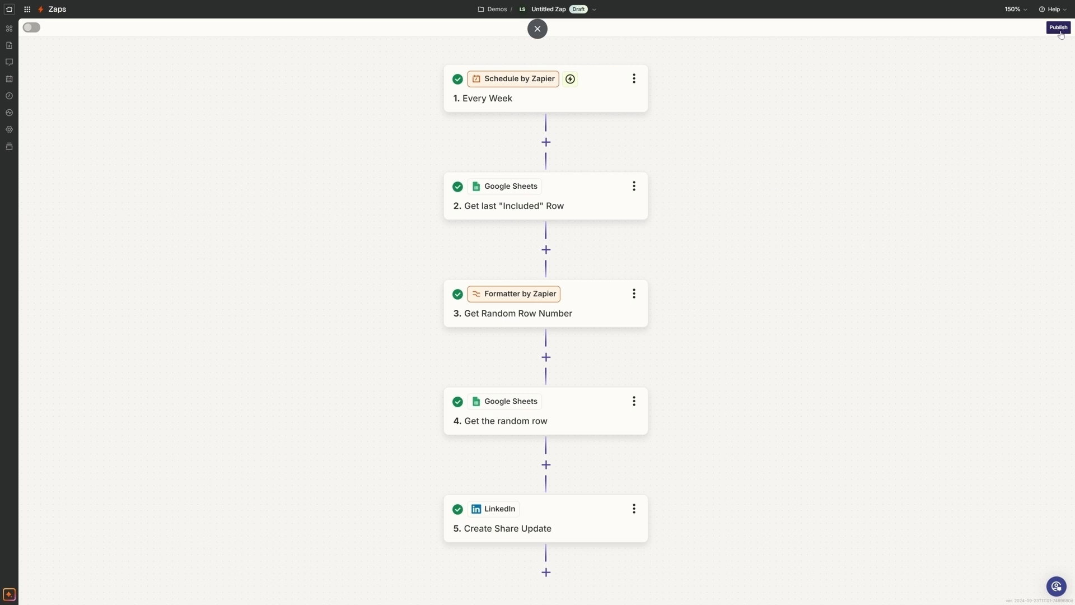
left_click(1059, 28)
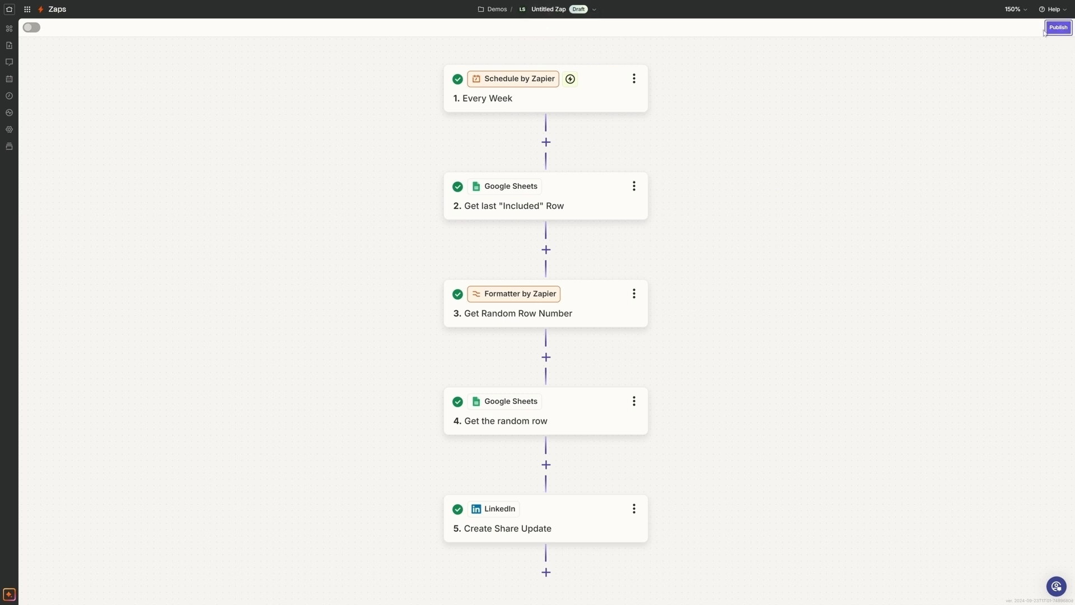
left_click(543, 9)
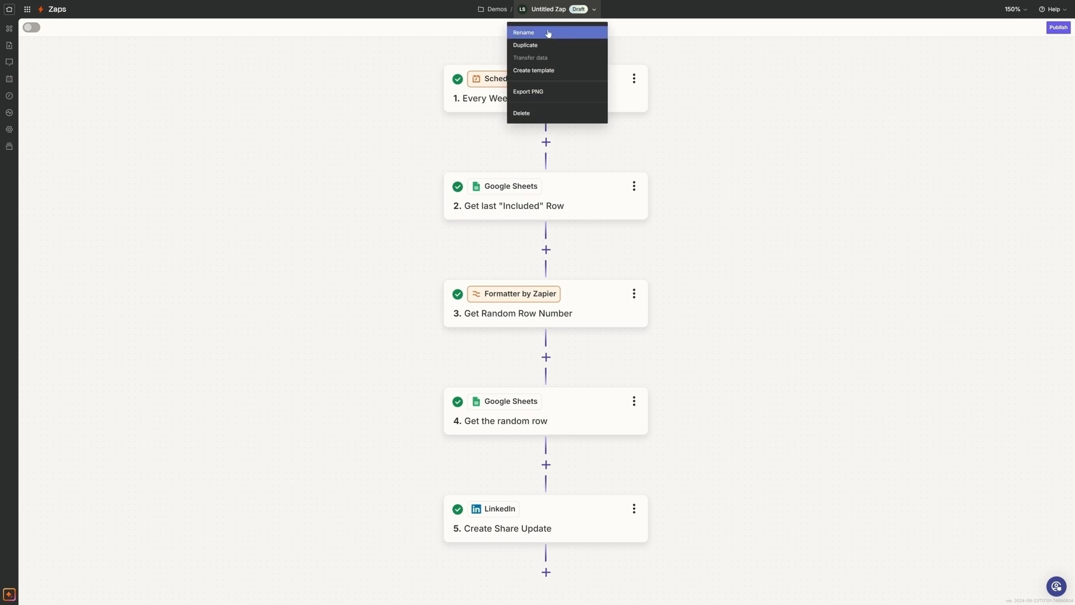
left_click(548, 33)
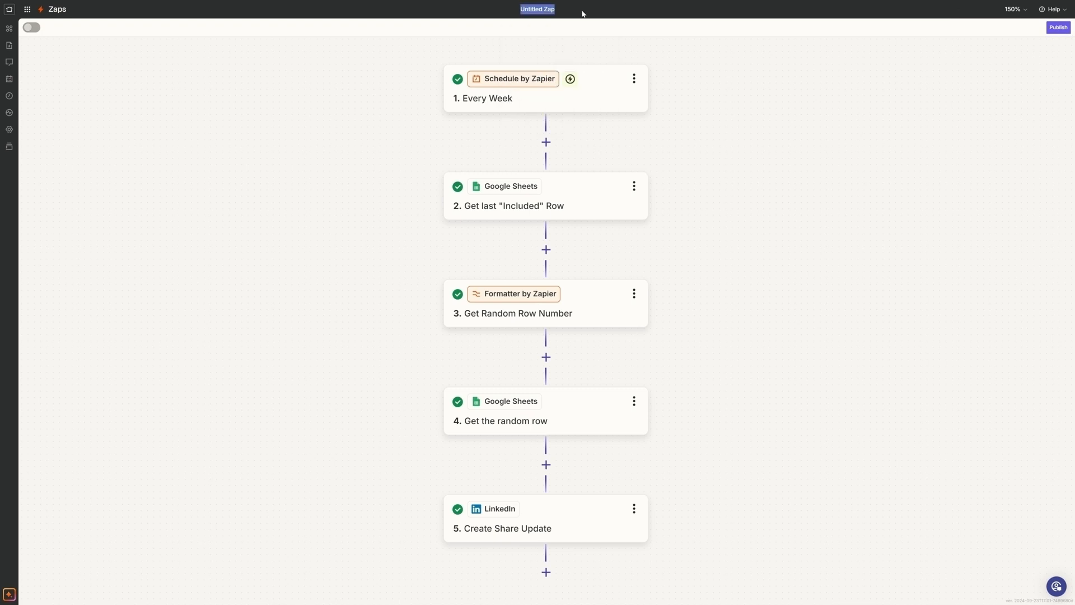
type("Weekly LinkedIn Post")
left_click(1067, 31)
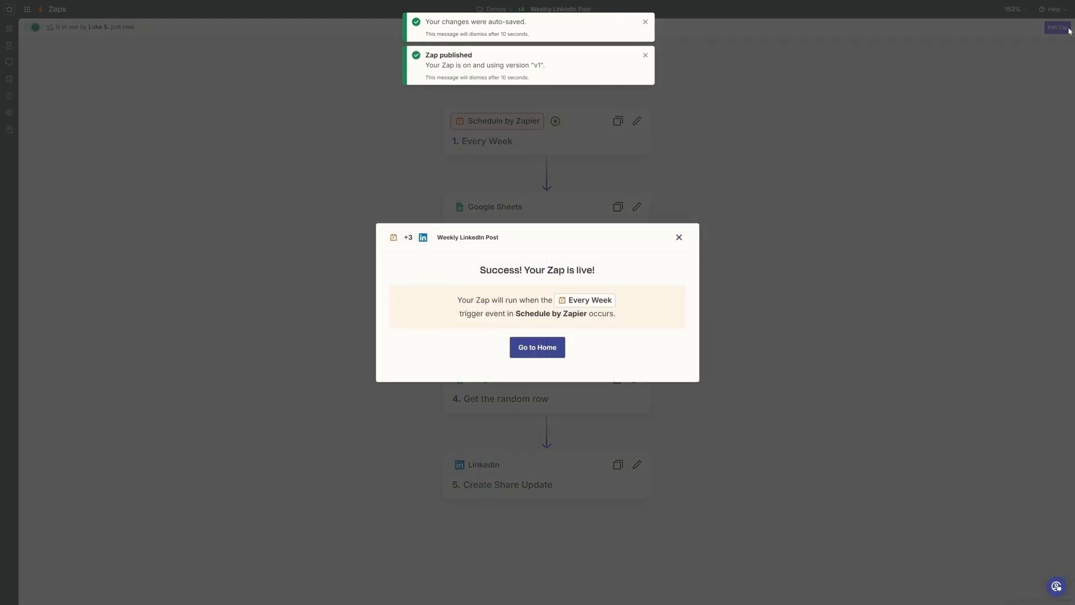
left_click(538, 350)
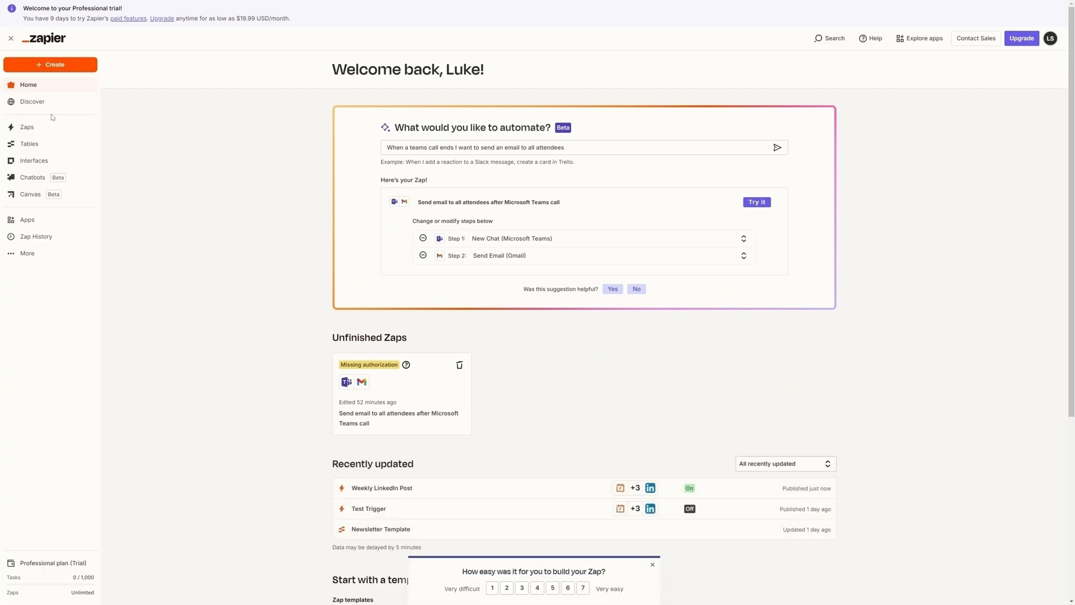
- Look for the published Zap in the Demos and Testing folders, then open it from Home and go to its Demos folder
left_click(38, 129)
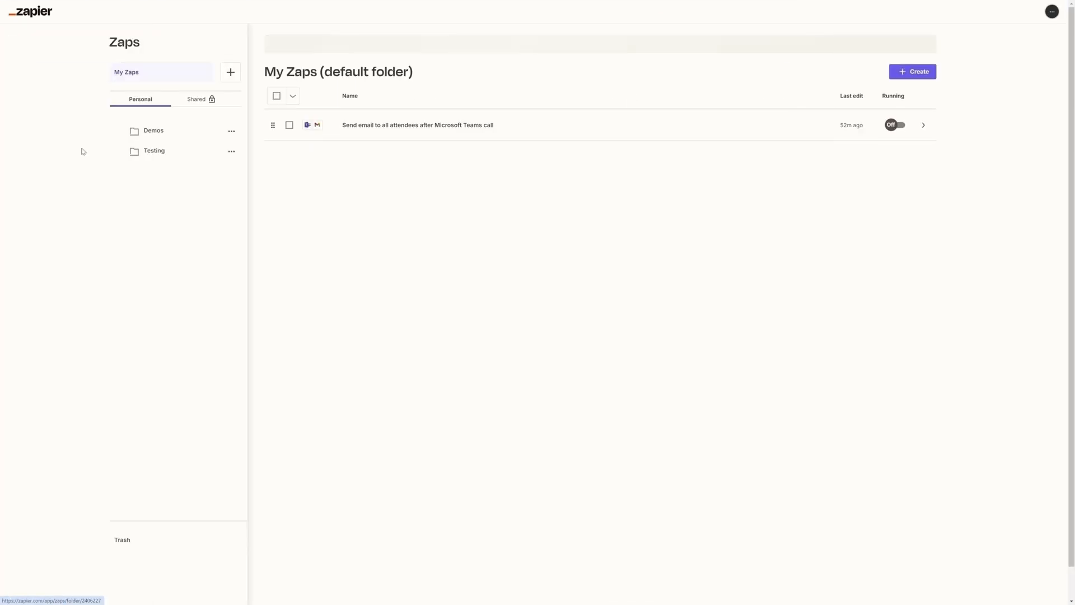
left_click(155, 159)
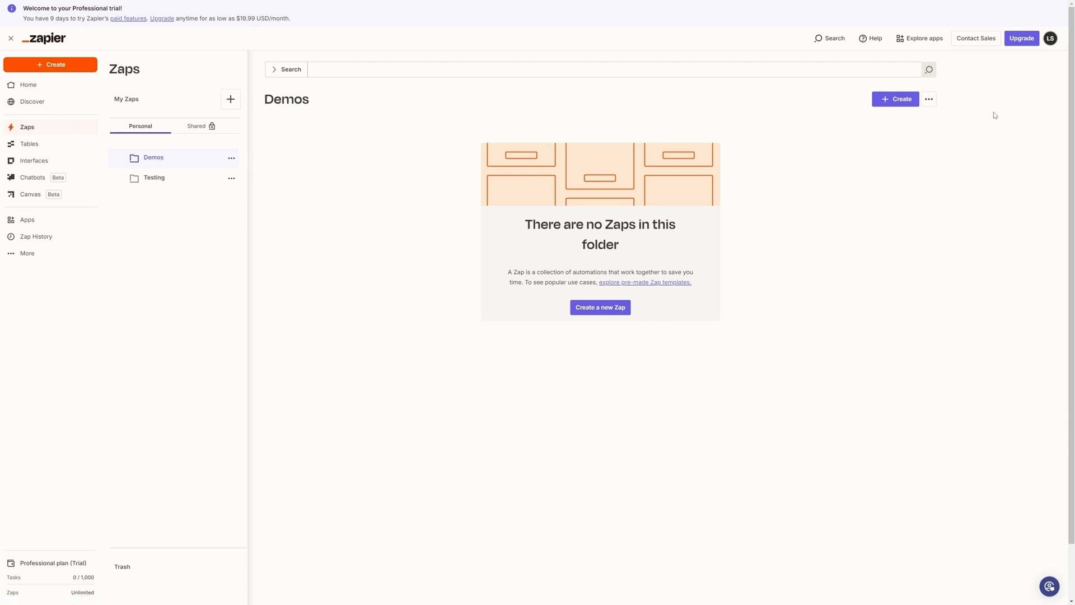
left_click(157, 178)
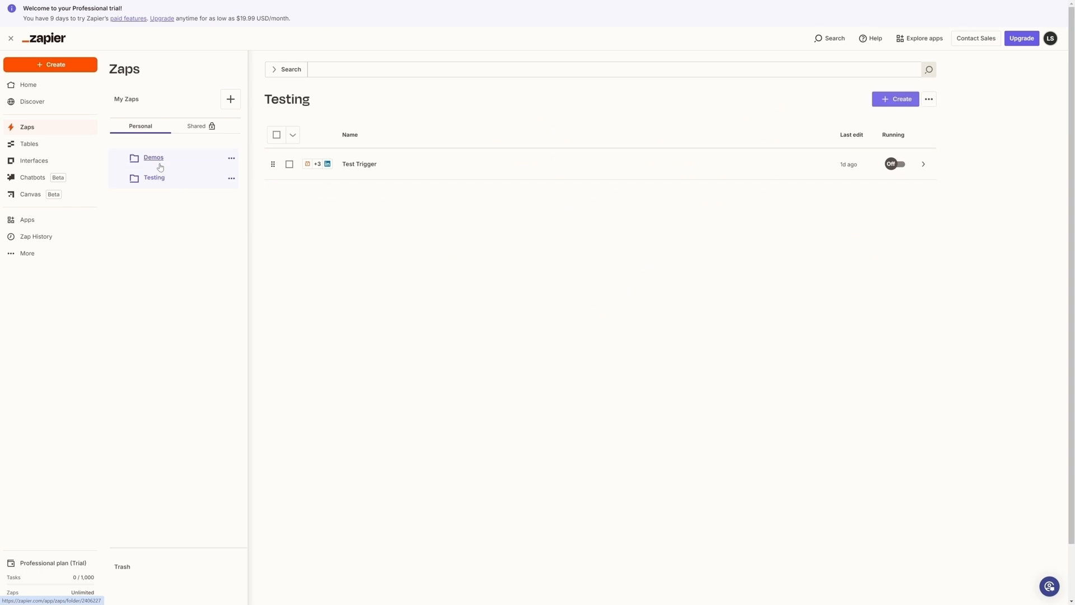
left_click(160, 162)
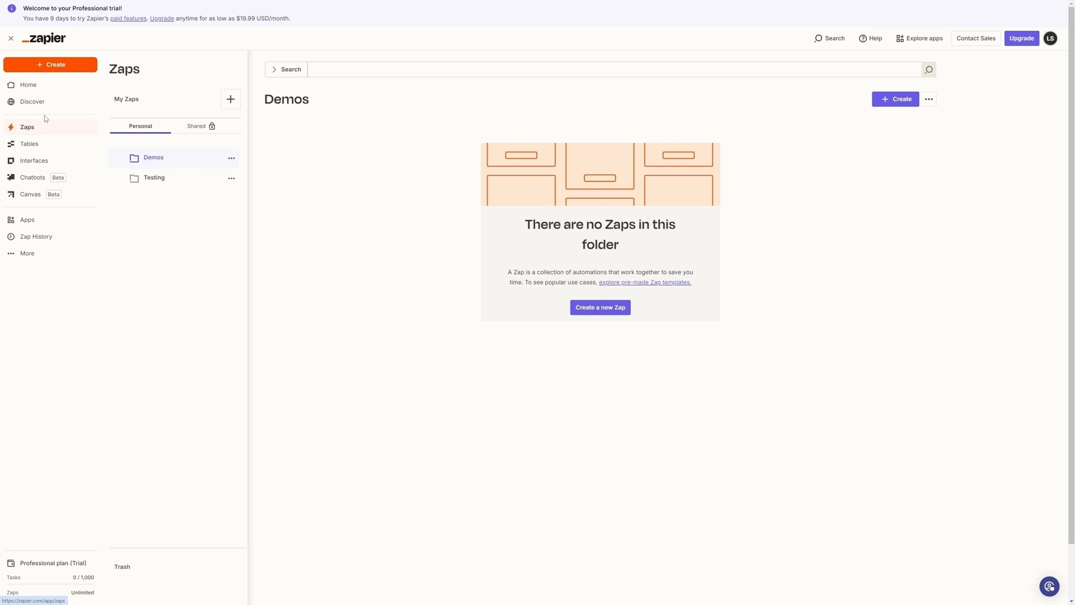
left_click(30, 87)
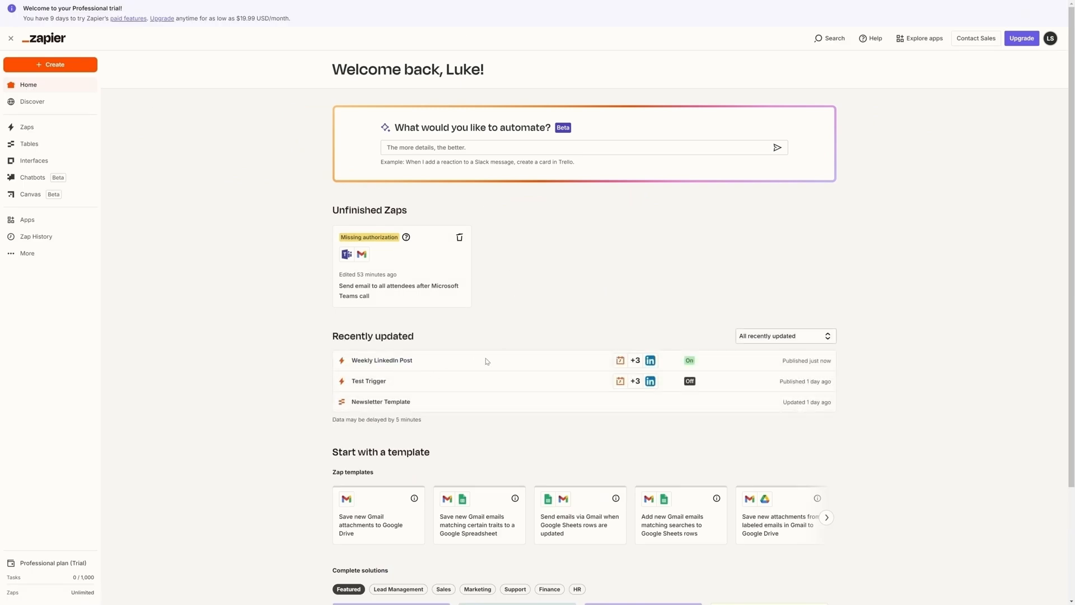
left_click(388, 361)
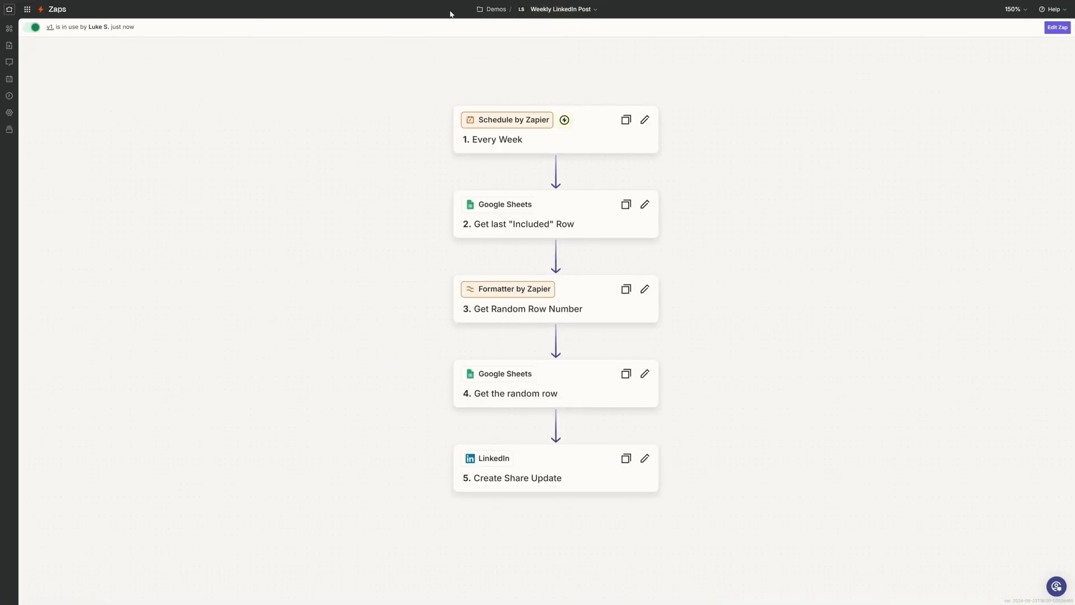
left_click(498, 10)
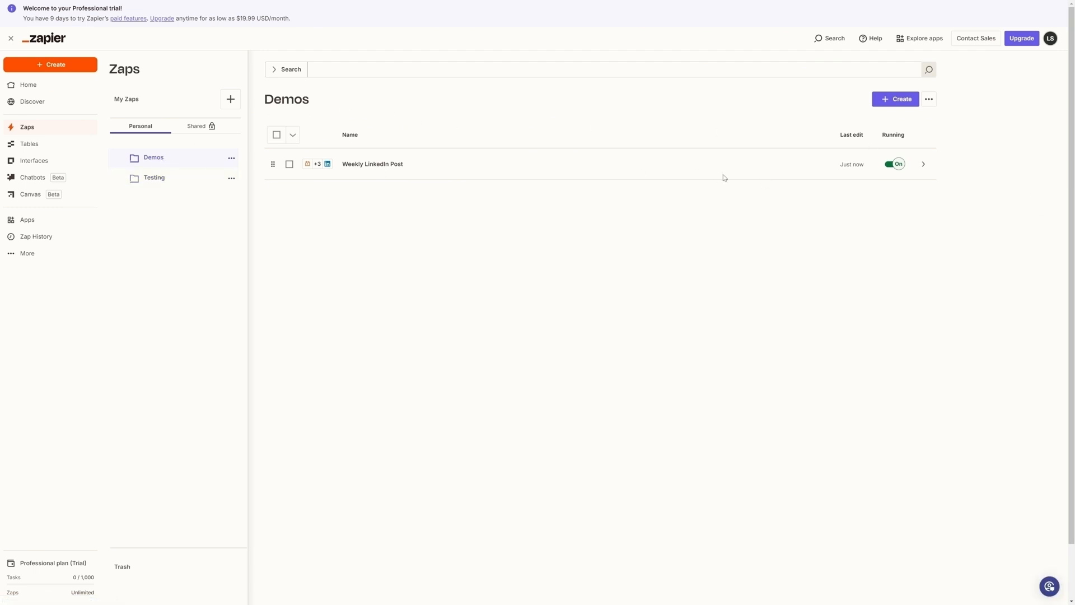
- Go back to the Demos folder from Home and inspect the details of the Weekly LinkedIn Post Zap
left_click(29, 87)
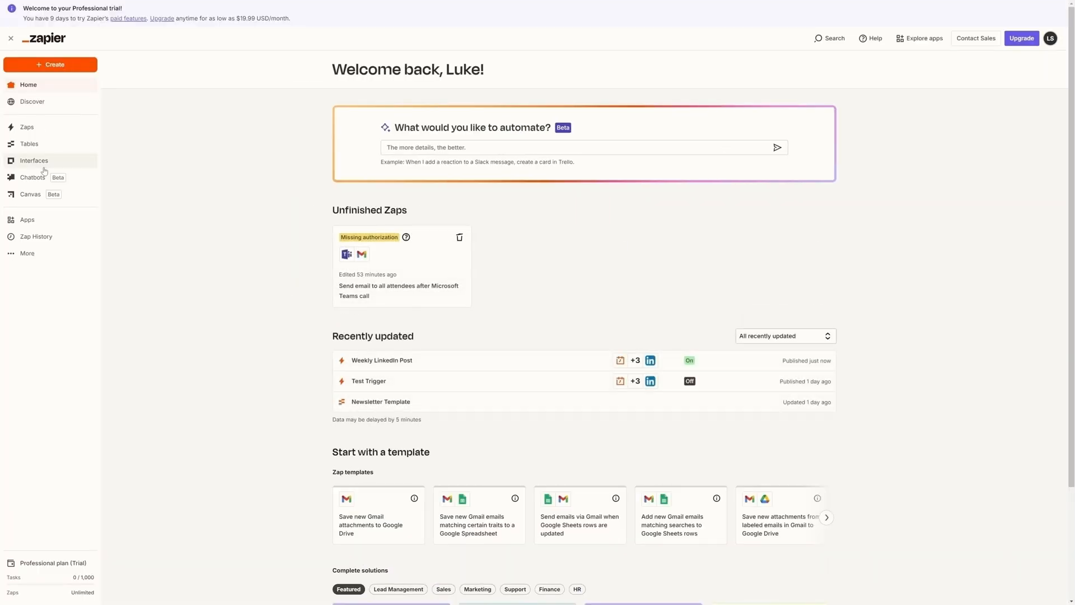
left_click(27, 127)
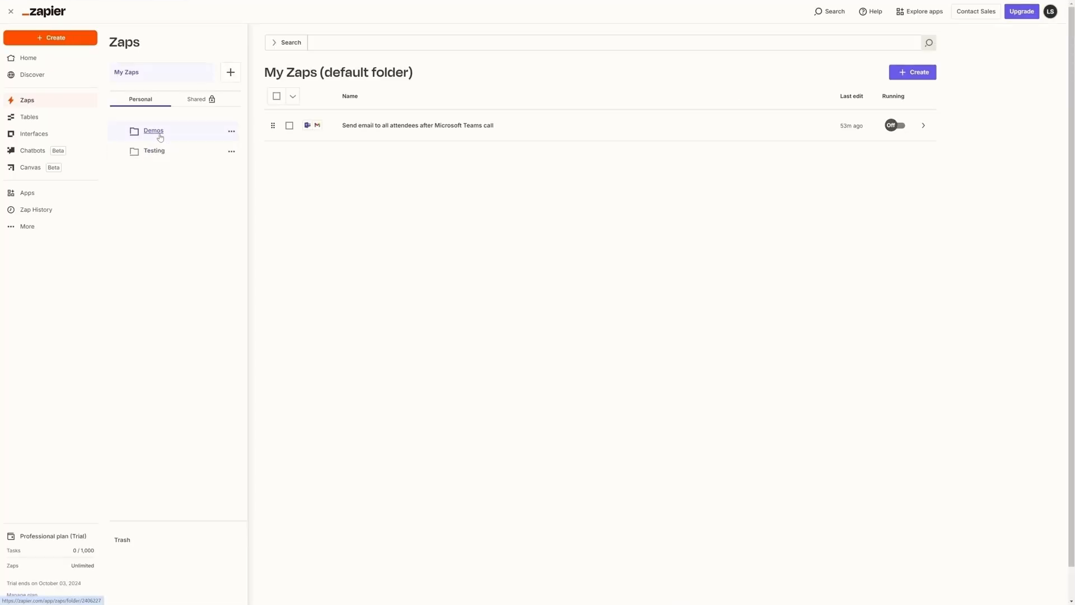
left_click(157, 159)
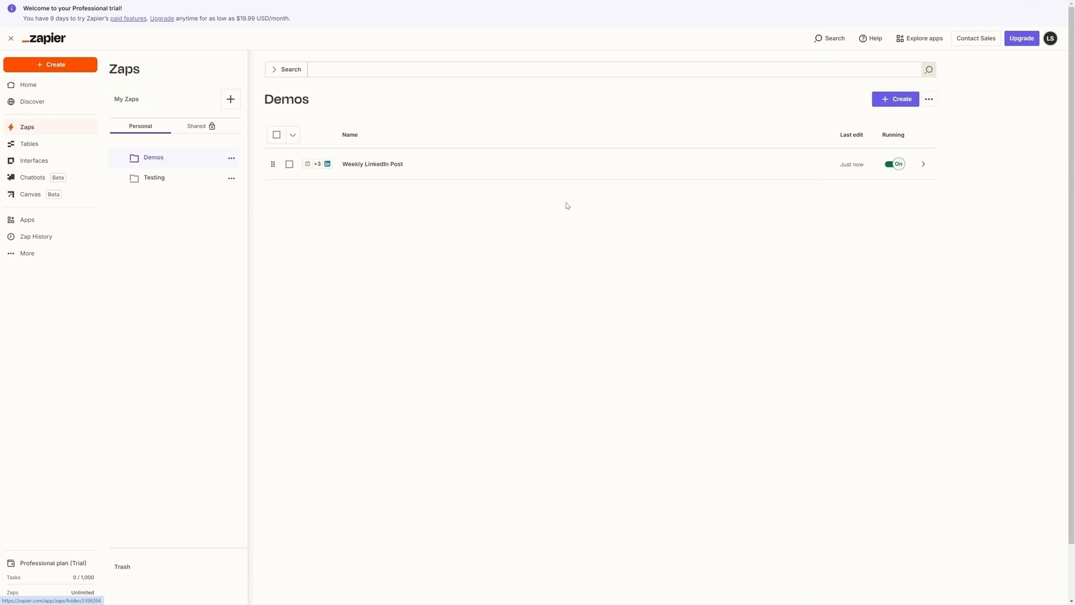
left_click(290, 165)
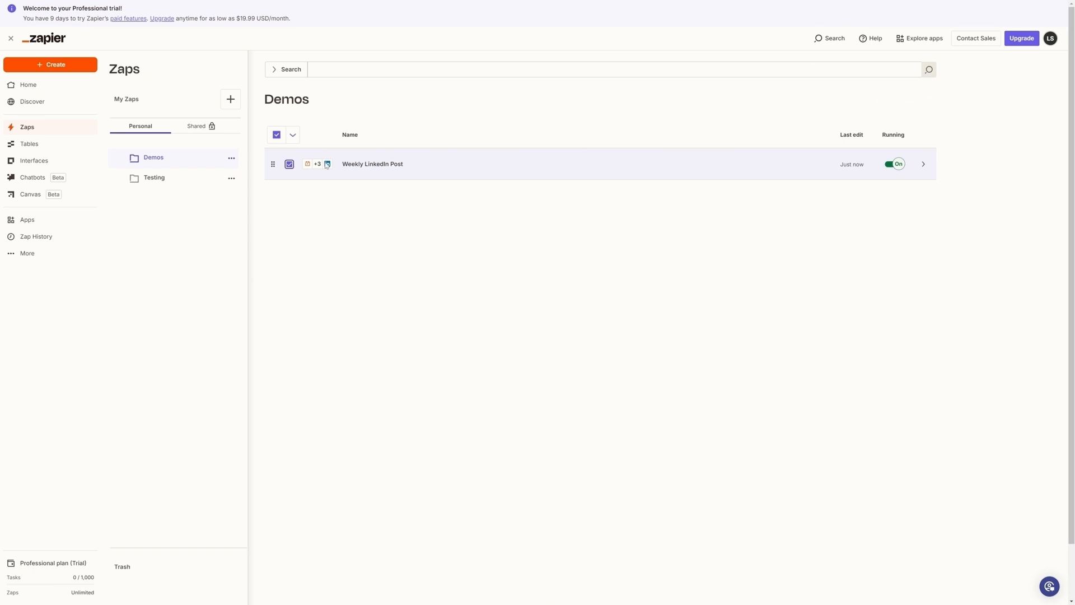
left_click(289, 164)
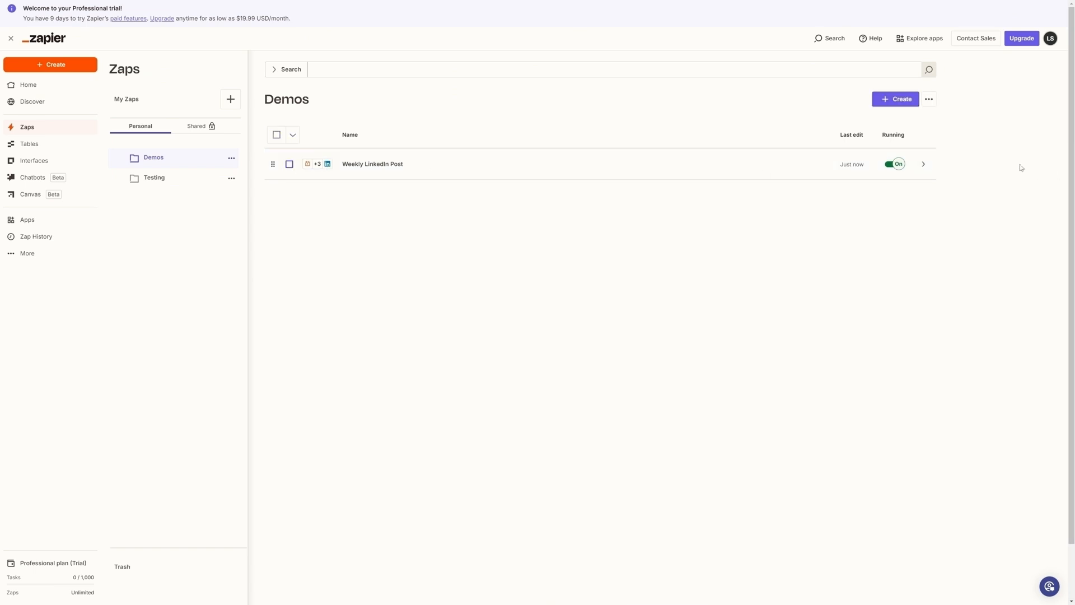
left_click(923, 164)
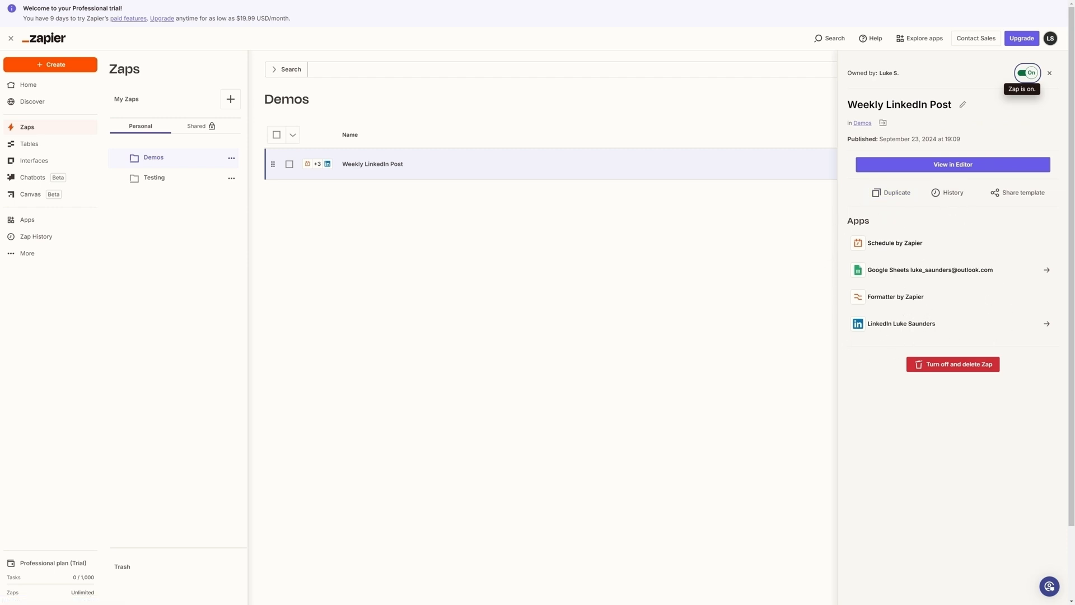
left_click(1049, 73)
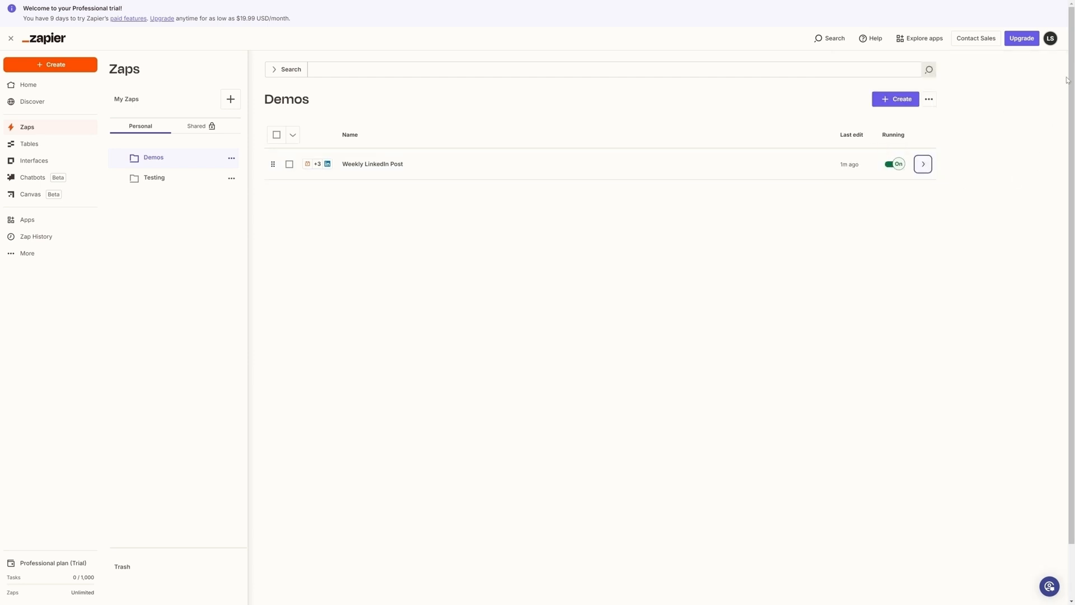
- Turn off the Weekly LinkedIn Post Zap, view it in the editor and return to the Zaps list
left_click(894, 163)
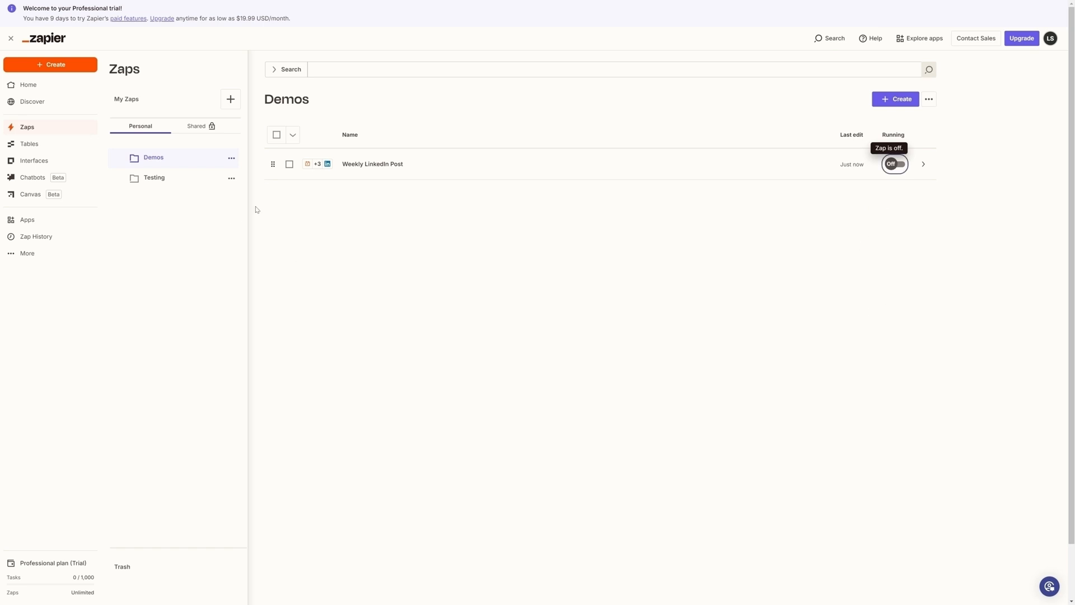
left_click(348, 164)
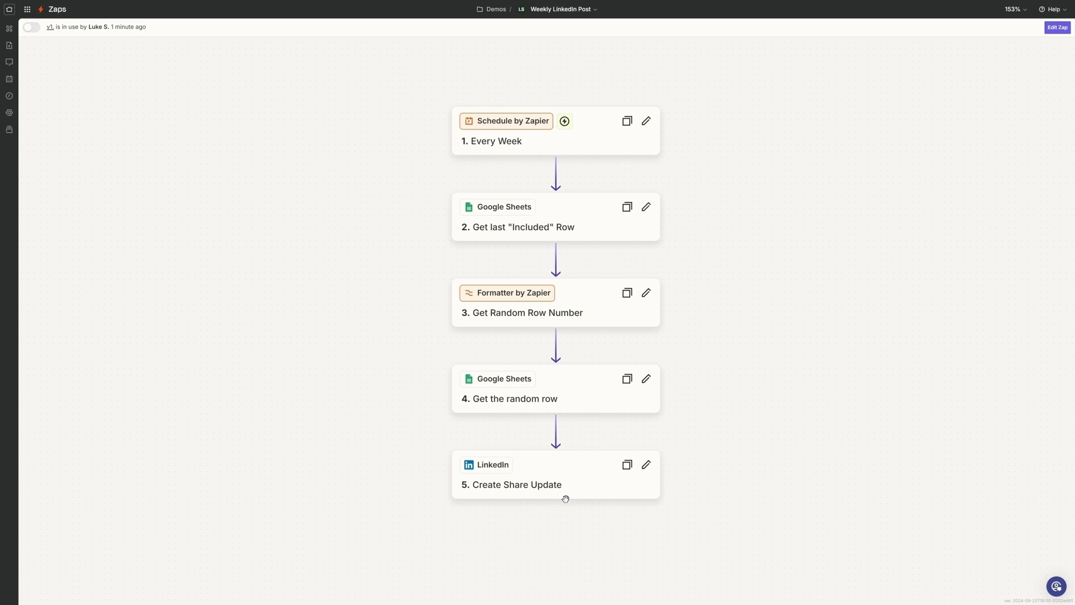
left_click(54, 14)
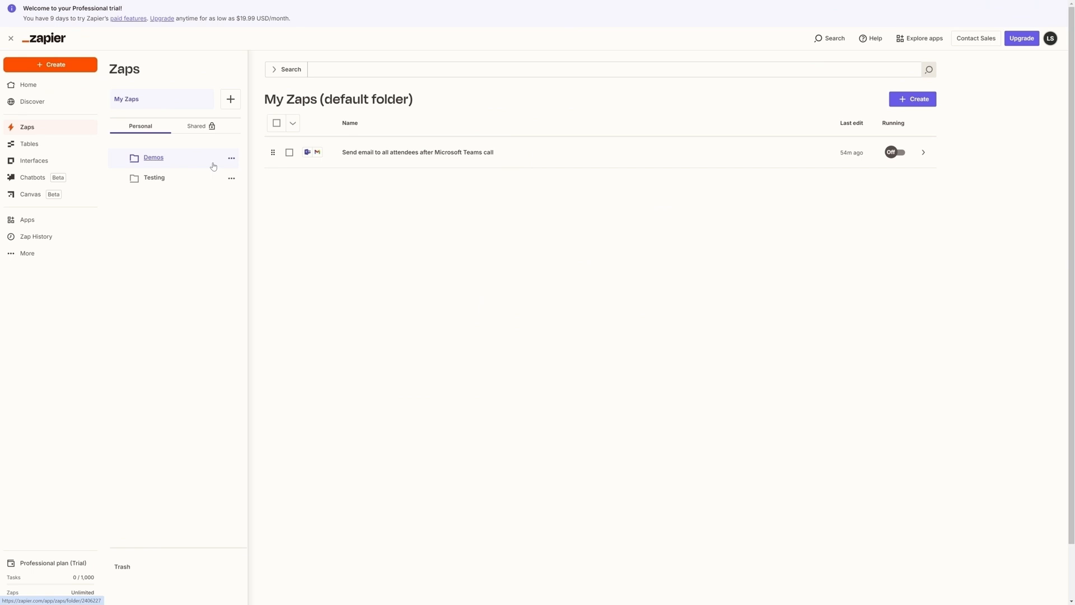
- Open the Weekly LinkedIn Post Zap from the Demos folder and view its change history
left_click(150, 161)
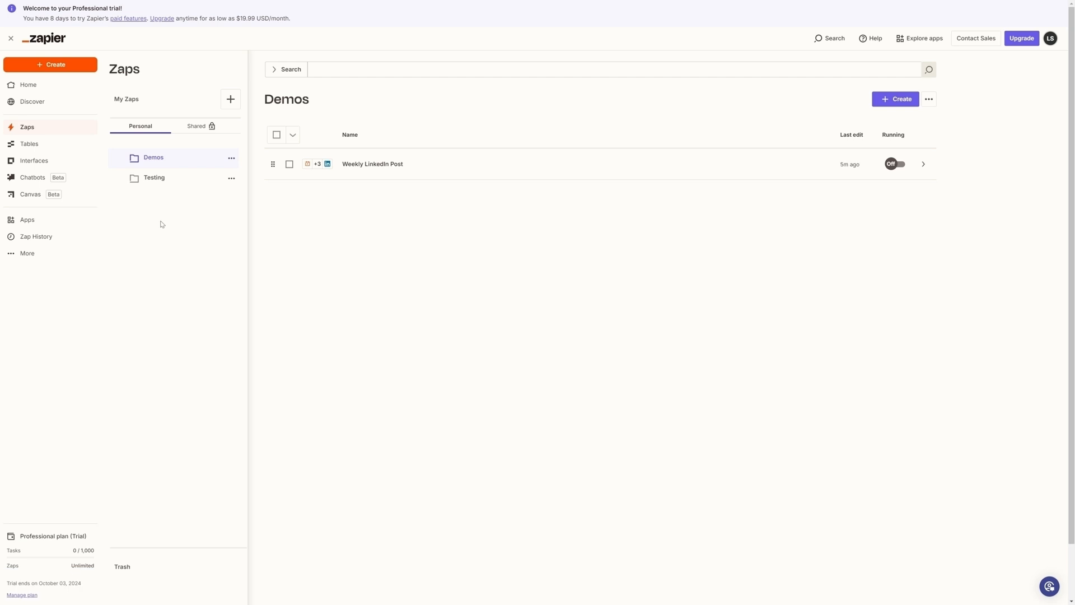
left_click(391, 166)
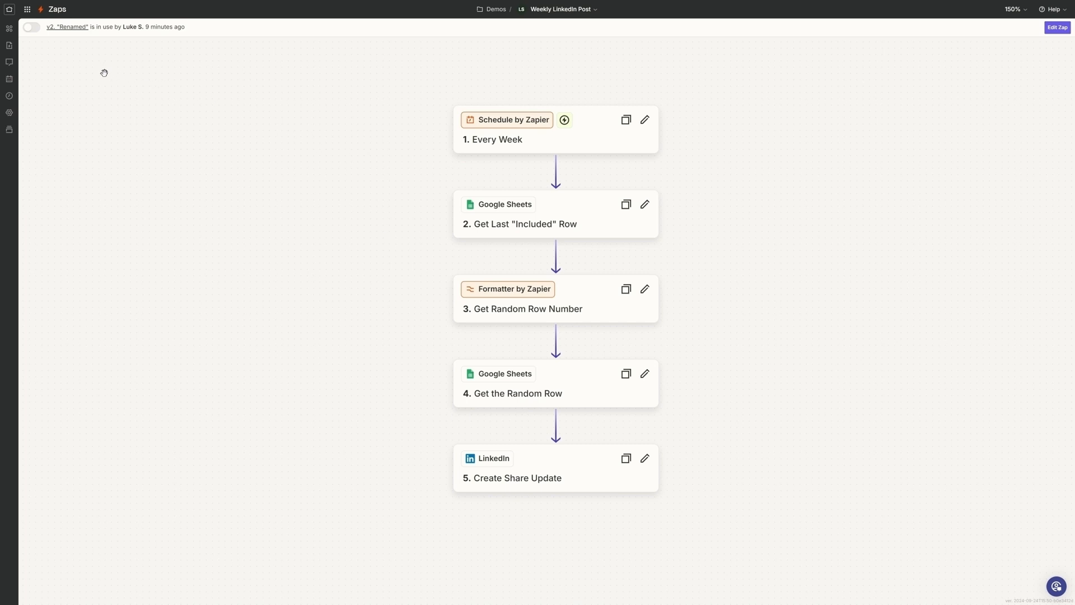
left_click(8, 82)
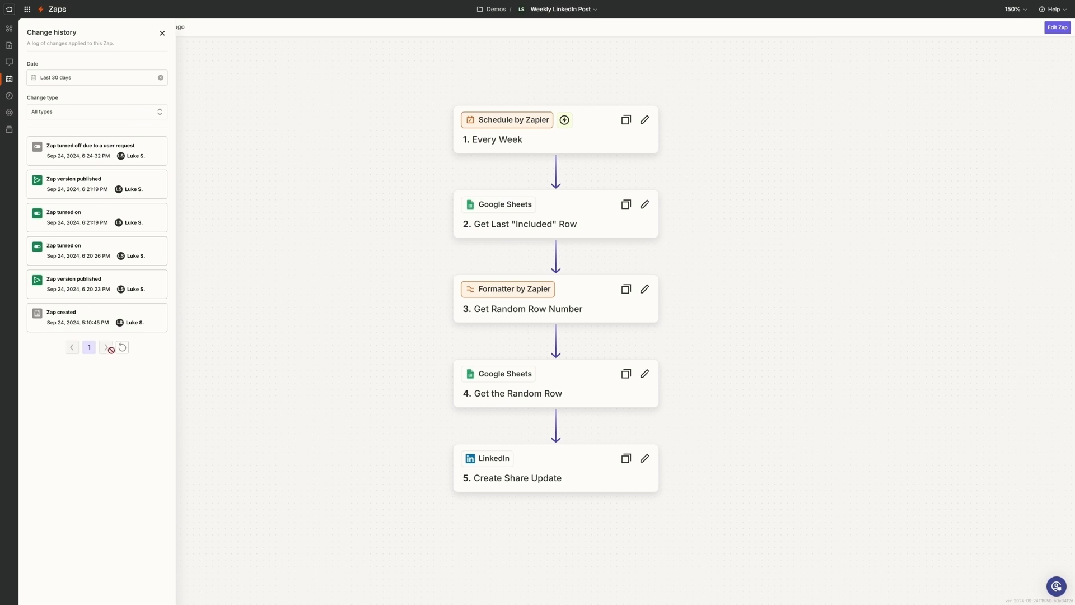
- Show the Zap's versions, view the past version v1 and close the version list
left_click(9, 130)
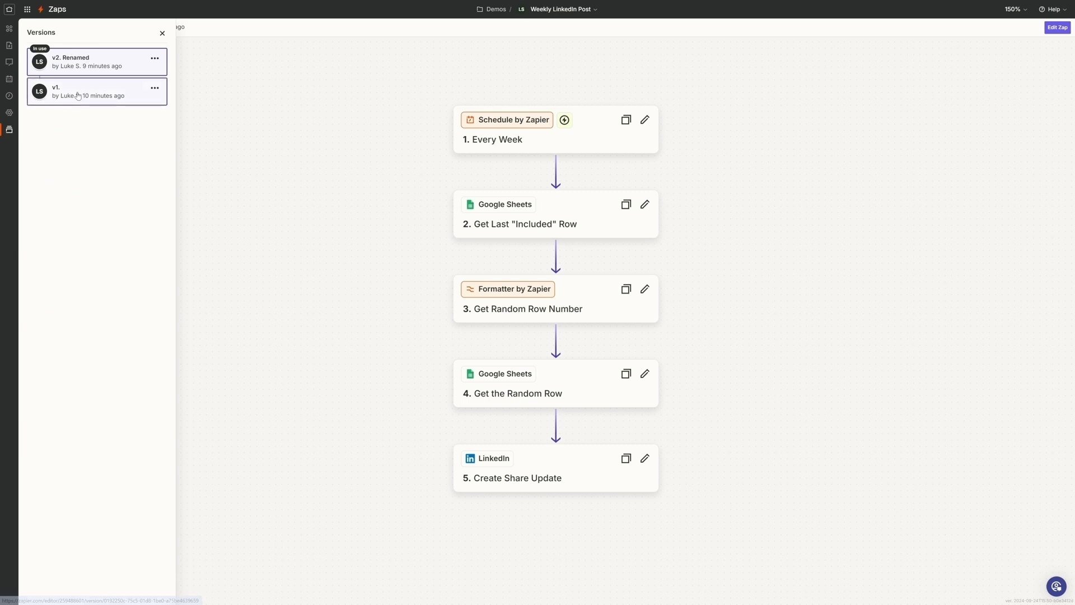
left_click(77, 95)
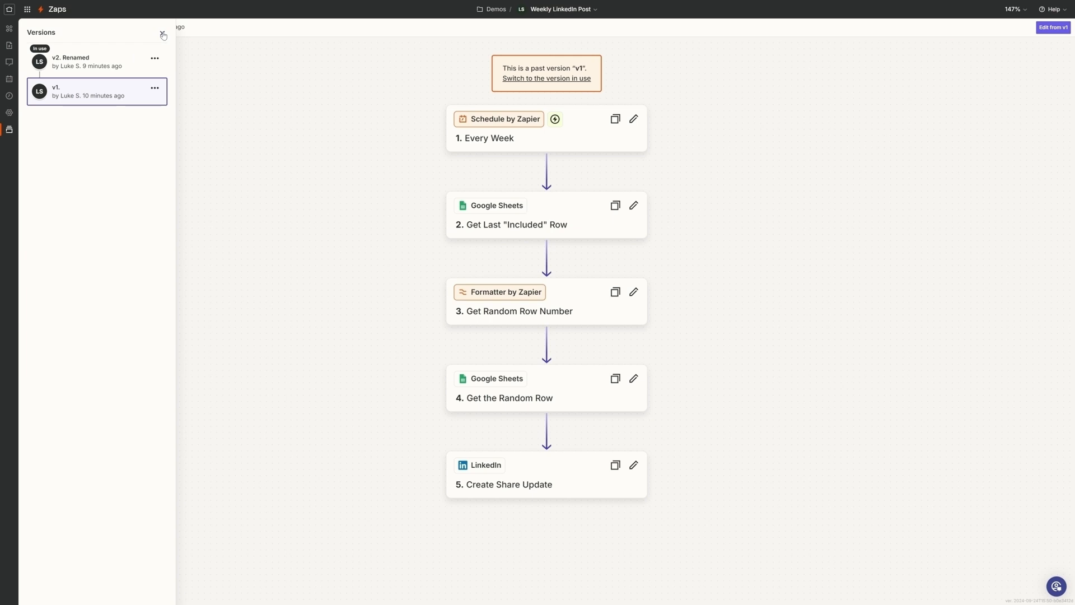
left_click(162, 35)
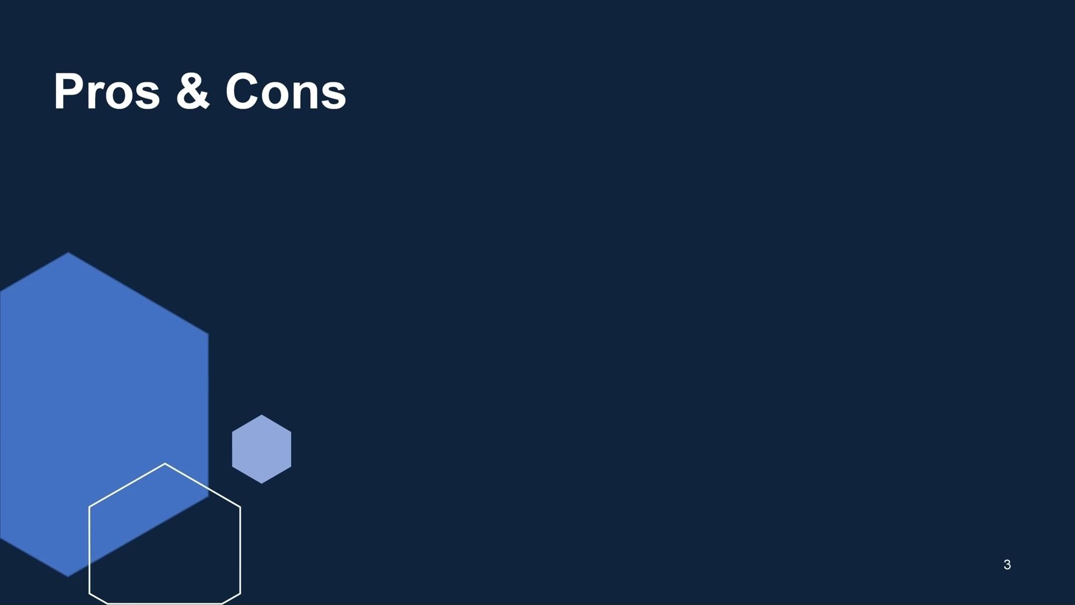
key("Right")
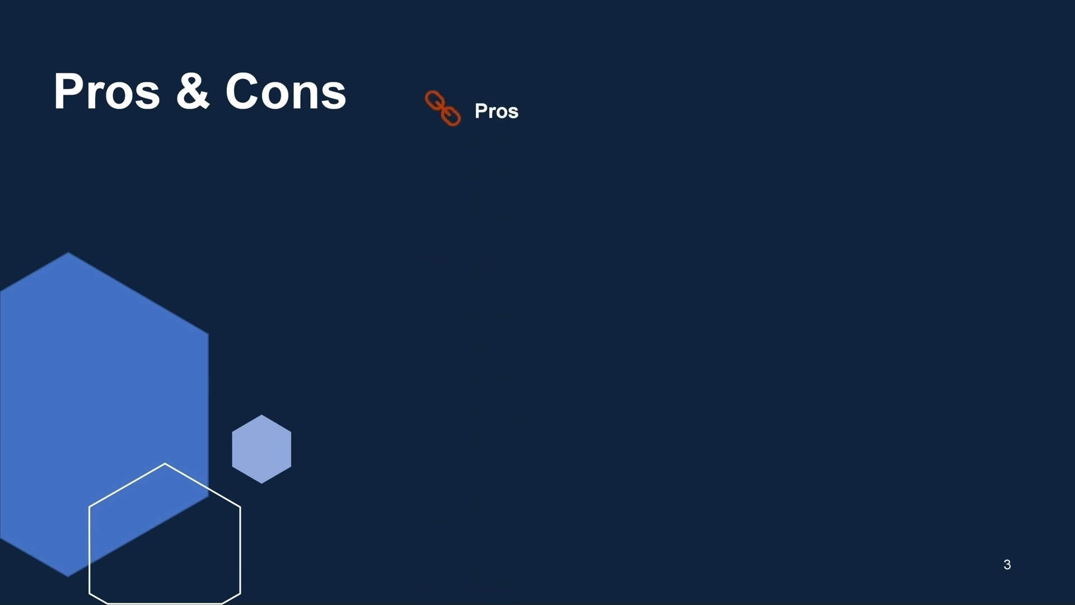